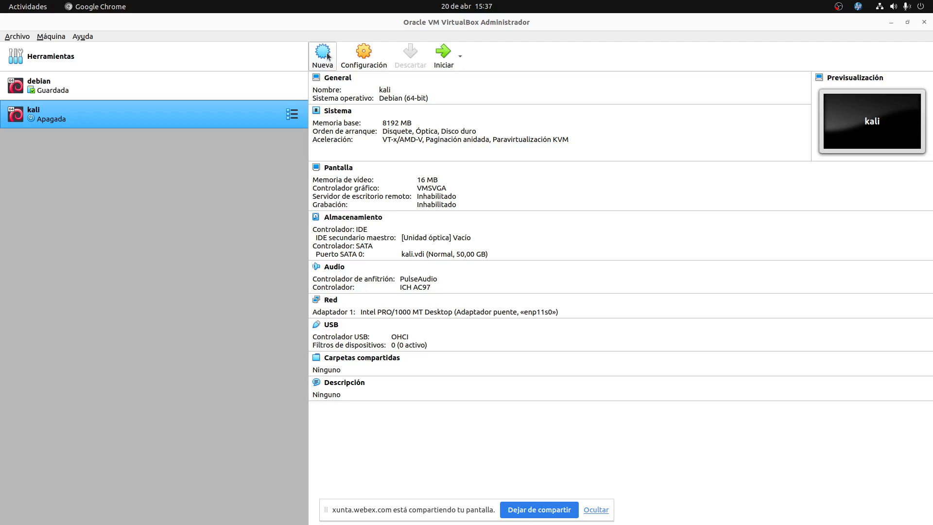
Switch from VirtualBox to Chrome and open a new tab ready for a search.
{"action": "key", "text": "super"}
{"action": "left_click", "coordinate": [331, 153]}
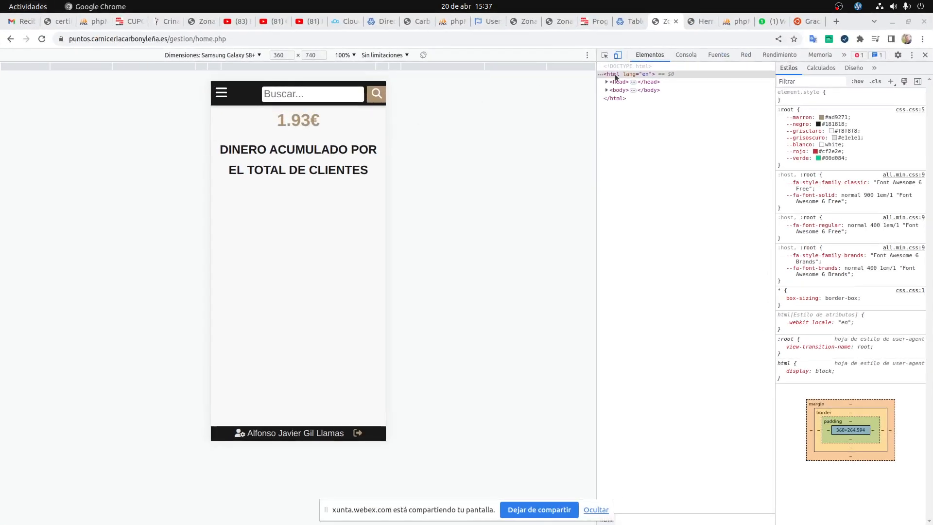
{"action": "key", "text": "ctrl+t"}
{"action": "left_click", "coordinate": [699, 36]}
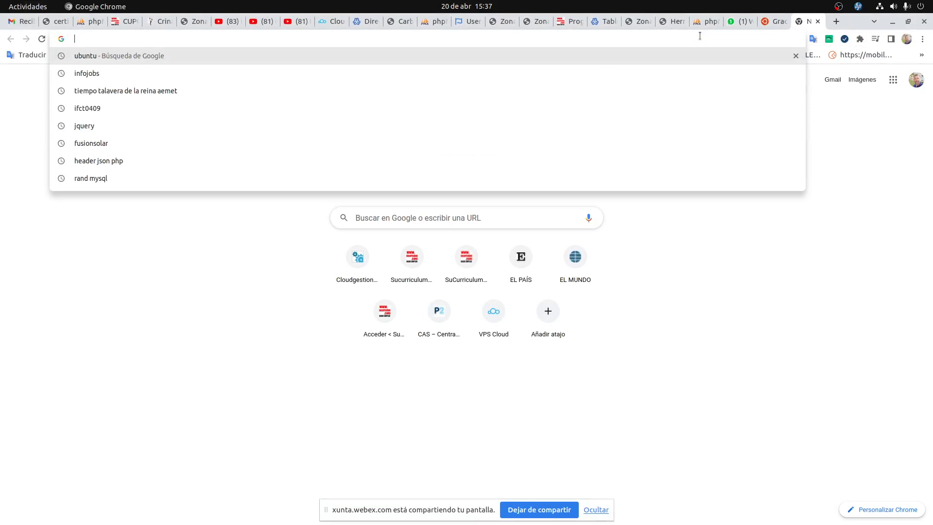
Search Google for 'aws', then try 'azure' and clear that query again.
{"action": "type", "text": "aws"}
{"action": "key", "text": "Return"}
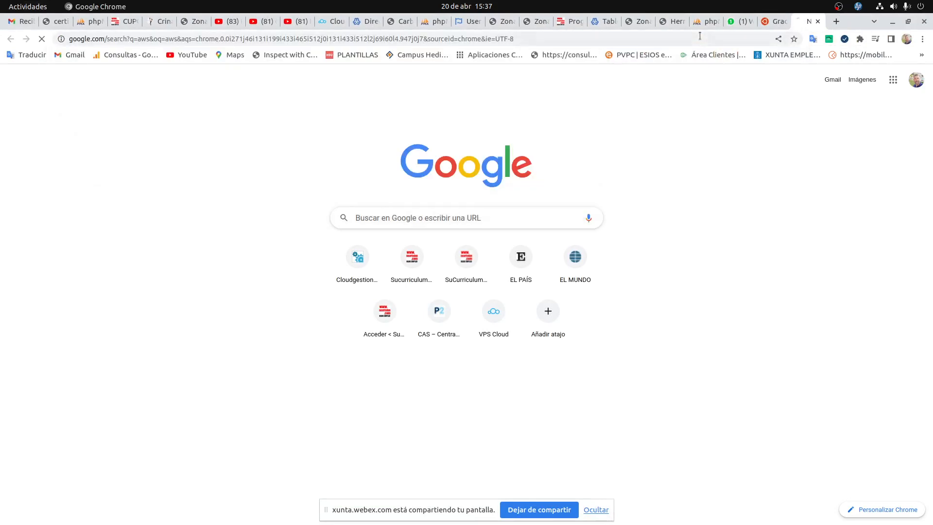
{"action": "left_click", "coordinate": [526, 36]}
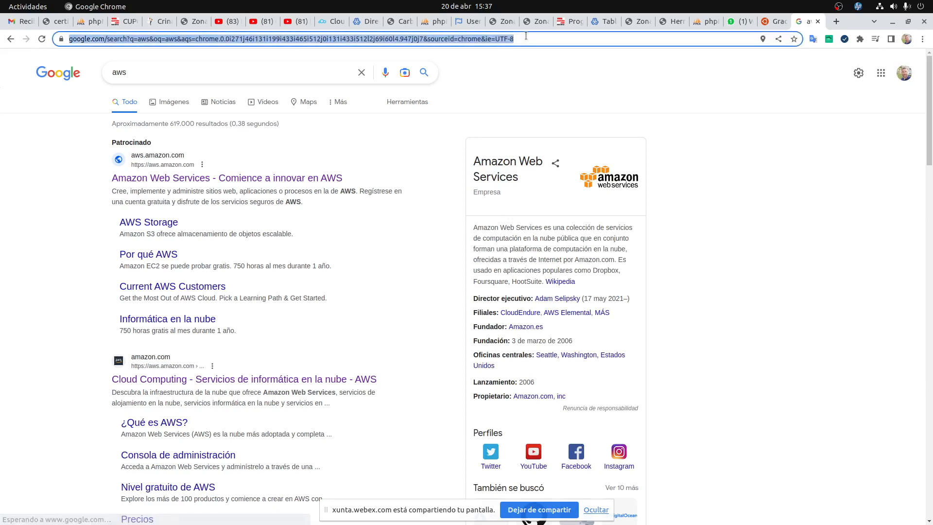
{"action": "type", "text": "azure"}
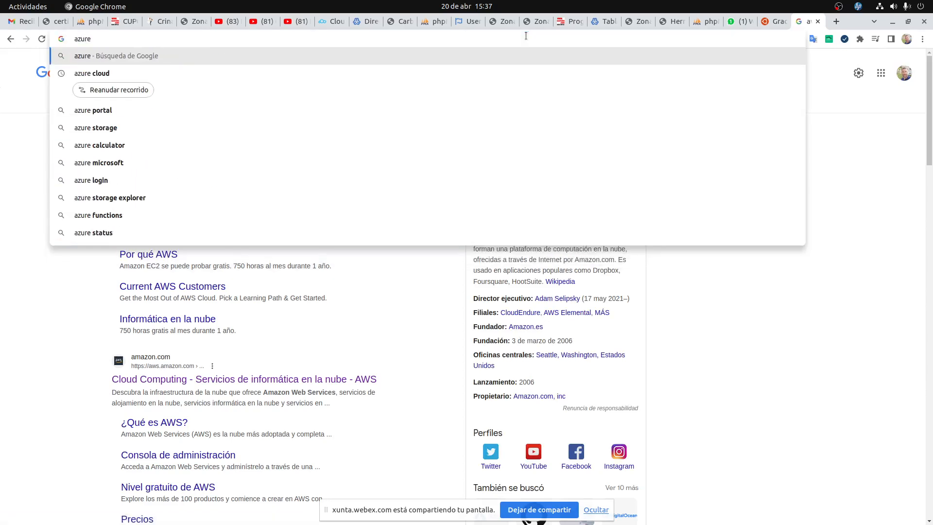
{"action": "key", "text": "Down"}
{"action": "key", "text": "ctrl+a"}
{"action": "key", "text": "BackSpace"}
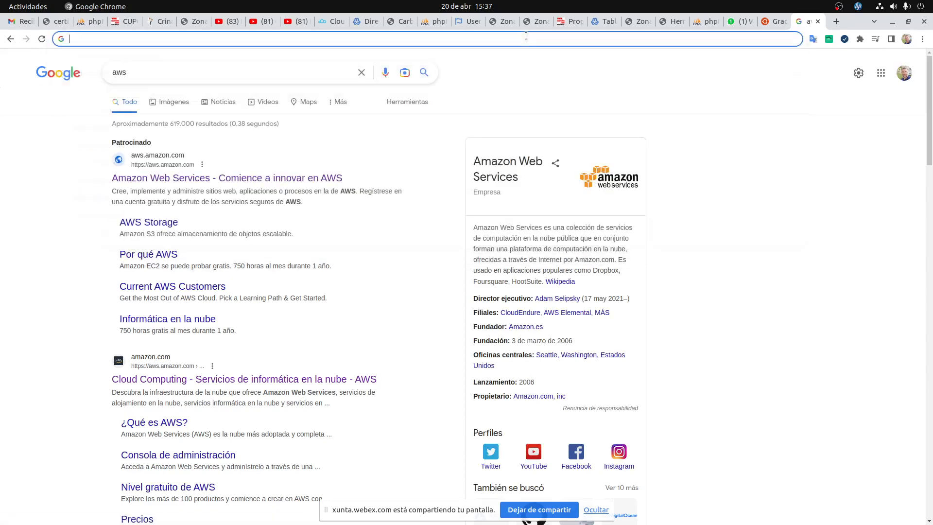
Load the clouding.io site from a 'clouding' search and sign in to the account.
{"action": "type", "text": "clouding.io"}
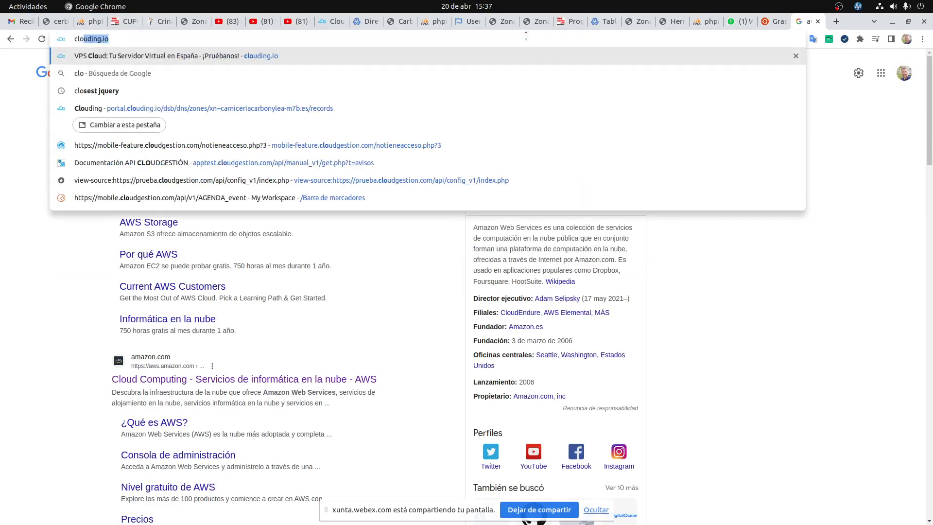
{"action": "key", "text": "Return"}
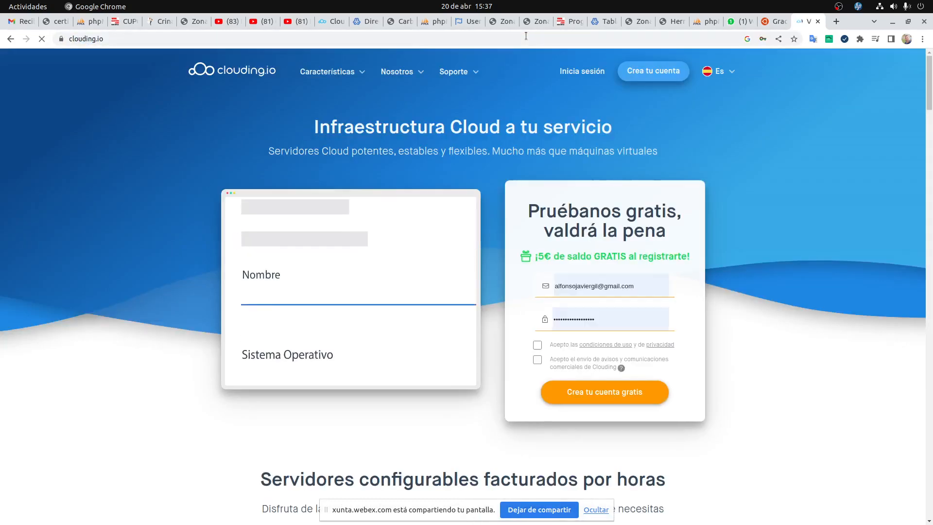
{"action": "left_click", "coordinate": [582, 72]}
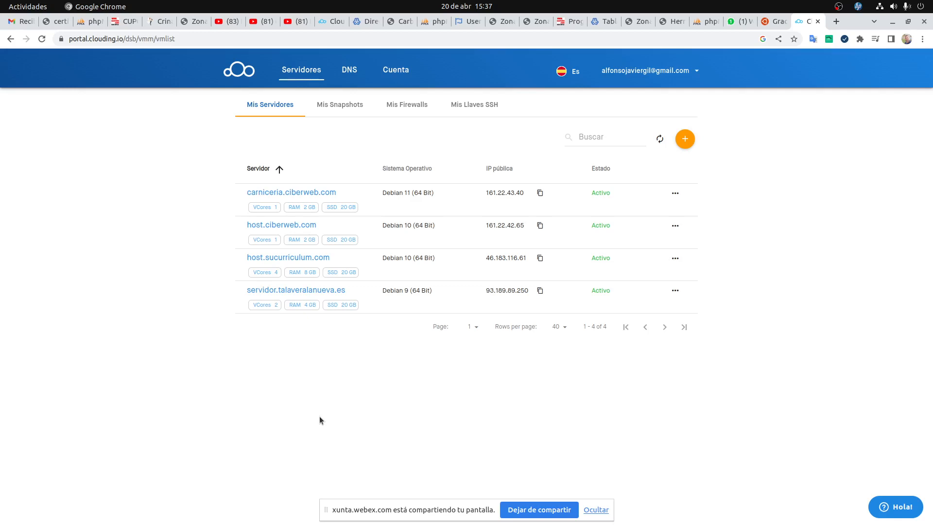
Open the 'Crea un nuevo servidor' form and scroll through its disk, RAM and network options.
{"action": "left_click", "coordinate": [690, 140]}
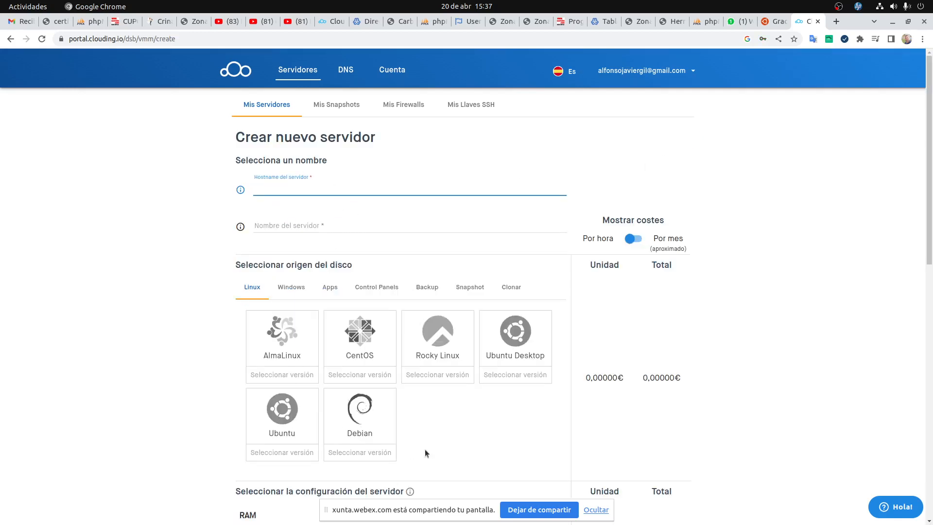
{"action": "scroll", "coordinate": [515, 414], "scroll_direction": "down", "scroll_amount": 10}
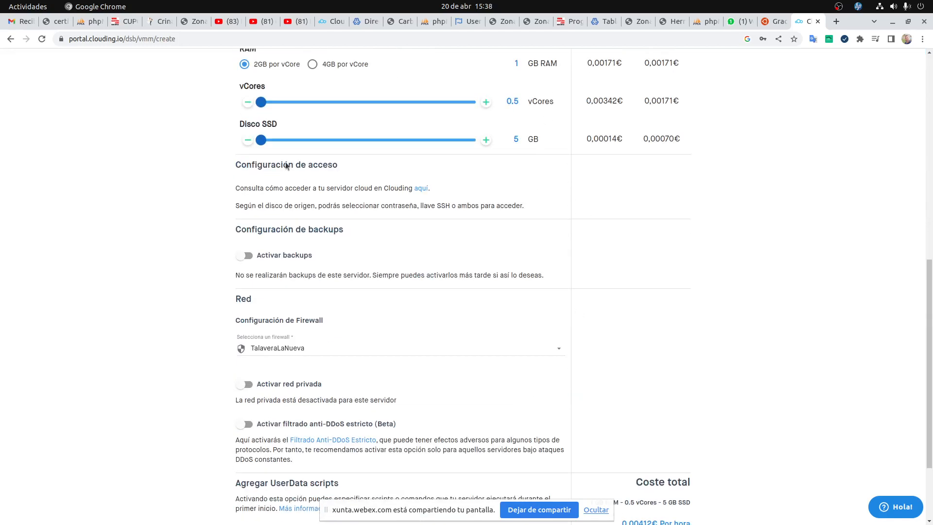
{"action": "scroll", "coordinate": [333, 354], "scroll_direction": "up", "scroll_amount": 2}
{"action": "scroll", "coordinate": [333, 354], "scroll_direction": "up", "scroll_amount": 2}
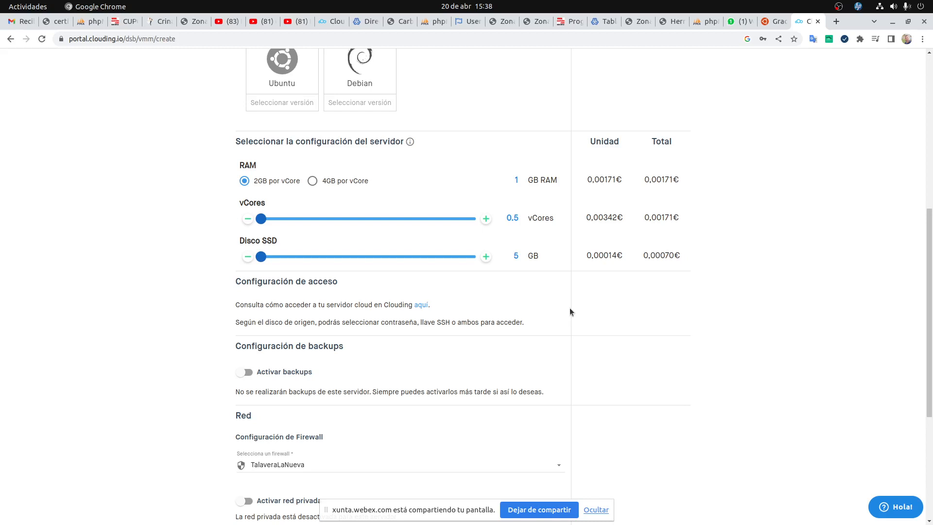
Raise vCores to 4 and the SSD to 45 GB, then show prices with 21% IVA included.
{"action": "triple_click", "coordinate": [487, 219]}
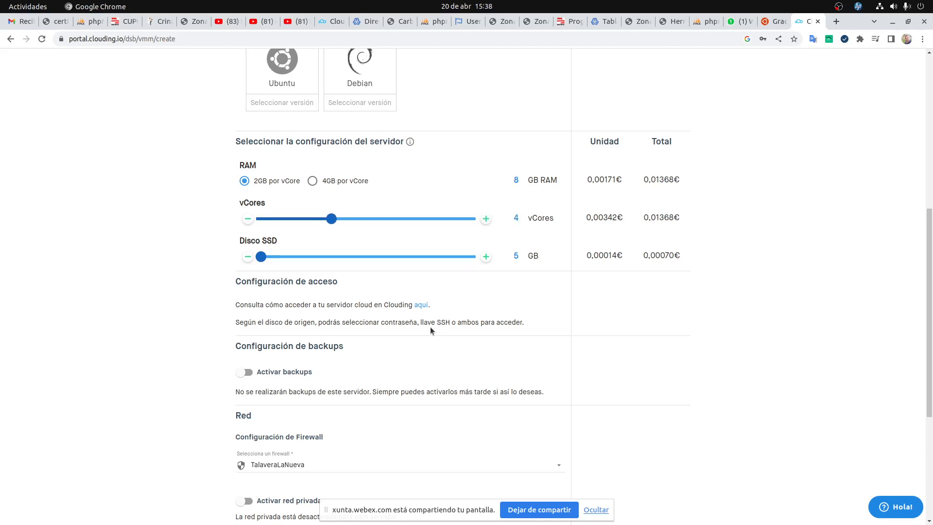
{"action": "double_click", "coordinate": [487, 257]}
{"action": "triple_click", "coordinate": [489, 257]}
{"action": "triple_click", "coordinate": [487, 256]}
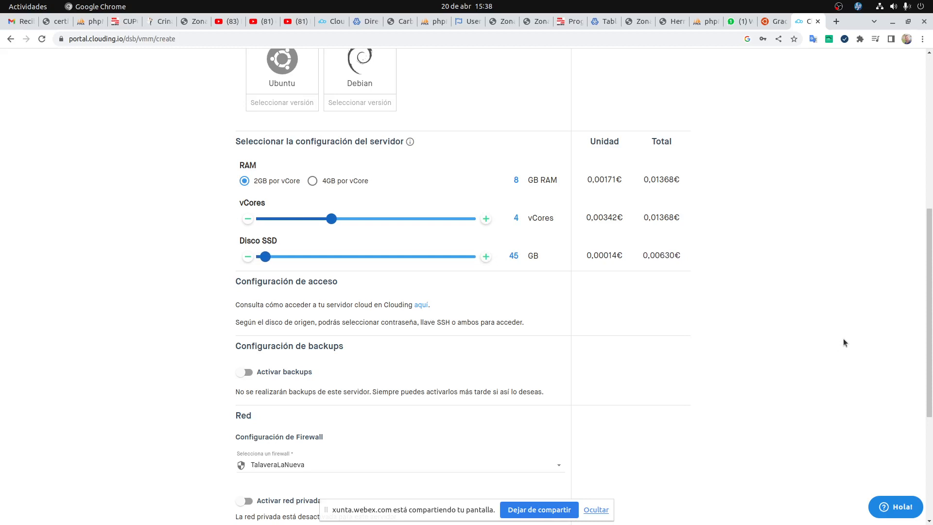
{"action": "scroll", "coordinate": [753, 341], "scroll_direction": "down", "scroll_amount": 5}
{"action": "scroll", "coordinate": [754, 340], "scroll_direction": "up", "scroll_amount": 4}
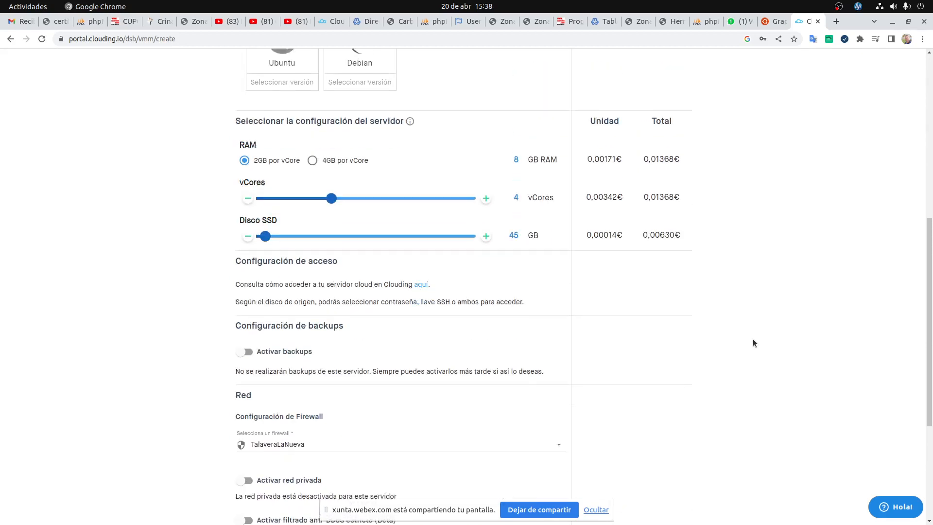
{"action": "scroll", "coordinate": [753, 343], "scroll_direction": "down", "scroll_amount": 4}
{"action": "left_click", "coordinate": [641, 448]}
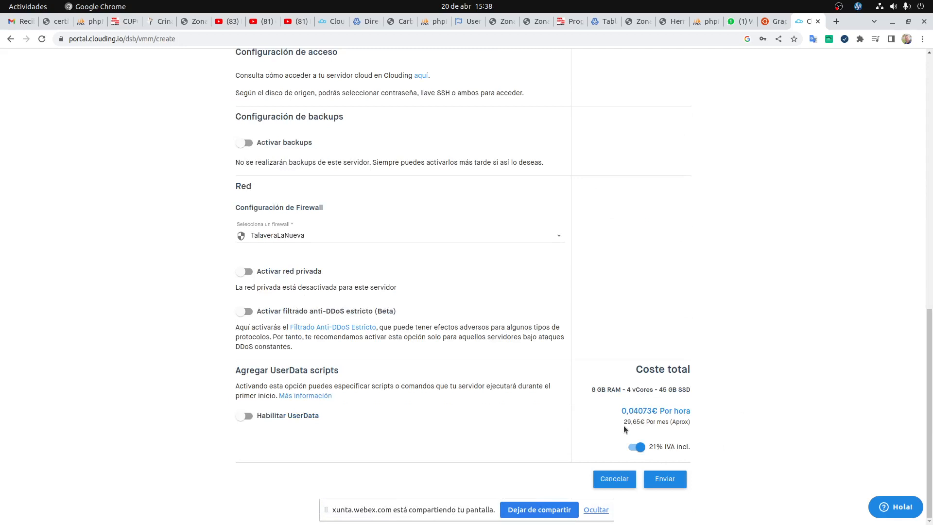
{"action": "left_click_drag", "start_coordinate": [624, 422], "coordinate": [648, 425]}
{"action": "scroll", "coordinate": [651, 414], "scroll_direction": "up", "scroll_amount": 10}
{"action": "scroll", "coordinate": [653, 408], "scroll_direction": "down", "scroll_amount": 4}
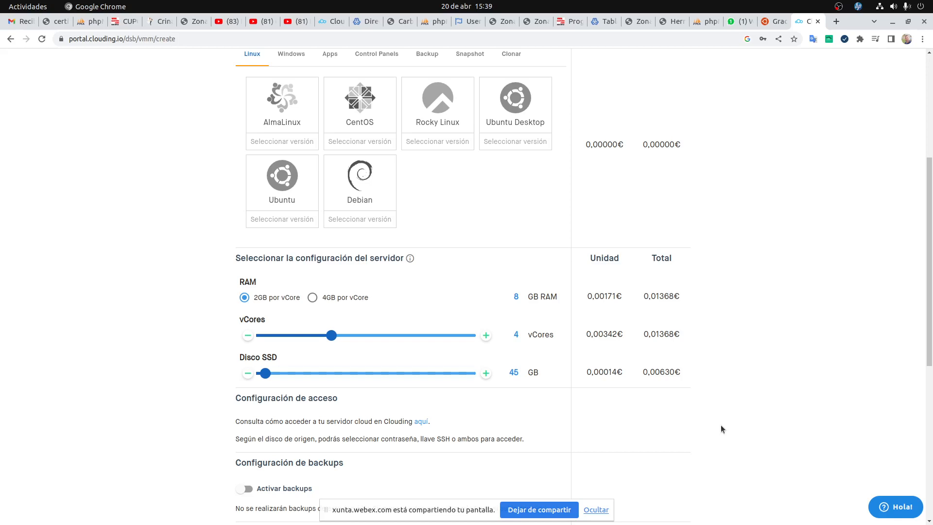
Bring the VirtualBox Manager with the kali VM to the front, then return to the window overview.
{"action": "key", "text": "super"}
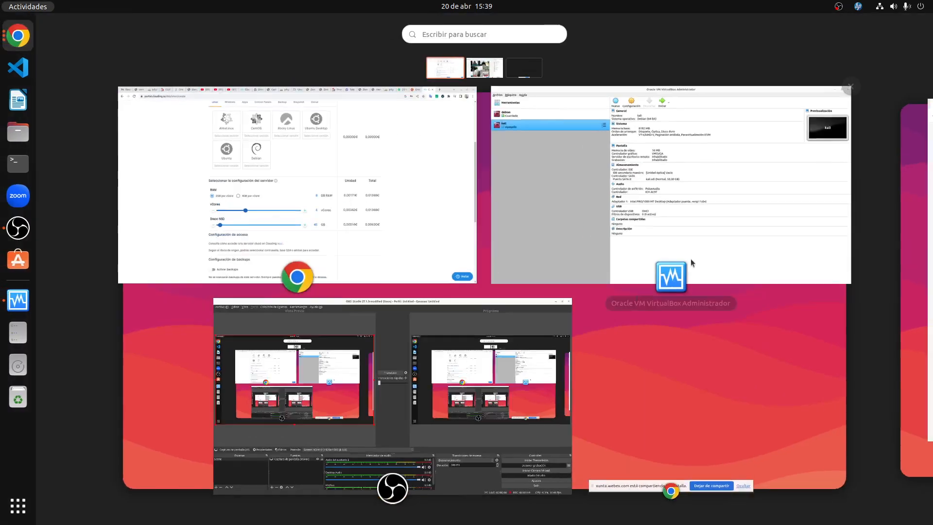
{"action": "left_click", "coordinate": [544, 206]}
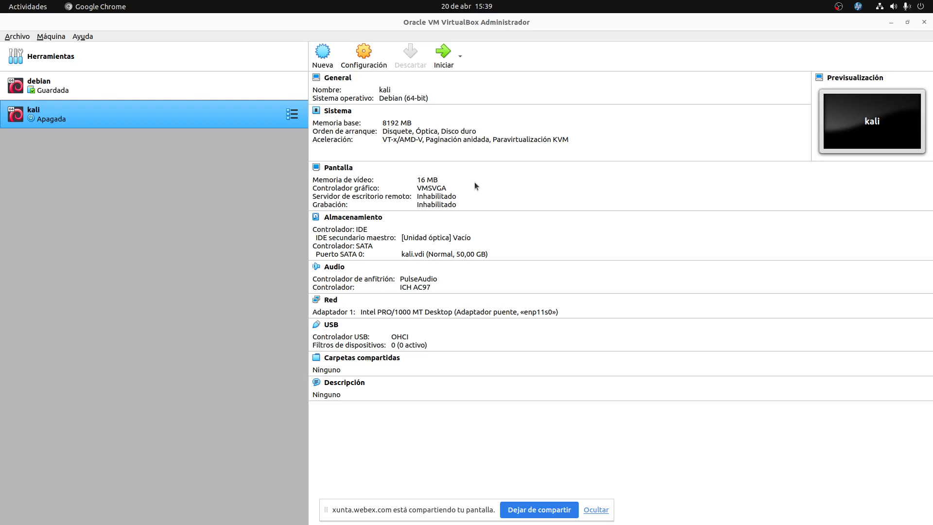
{"action": "key", "text": "super"}
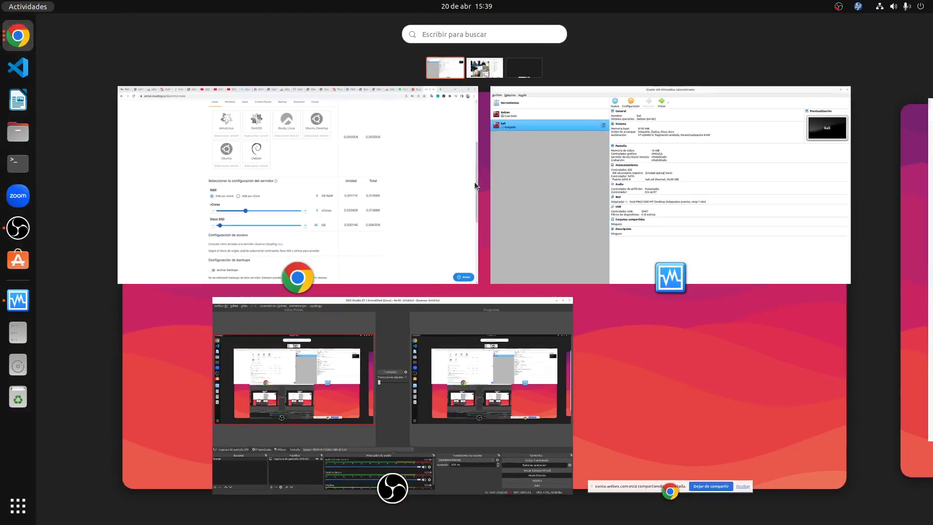
Open the carniceria.ciberweb.com server's details from Servidores and select its SSD: 20GB text.
{"action": "left_click", "coordinate": [391, 168]}
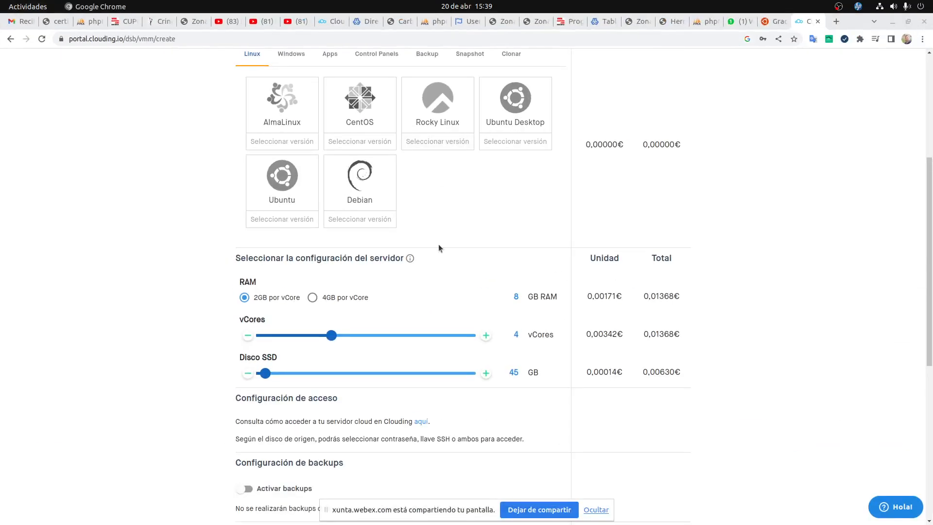
{"action": "scroll", "coordinate": [421, 334], "scroll_direction": "up", "scroll_amount": 5}
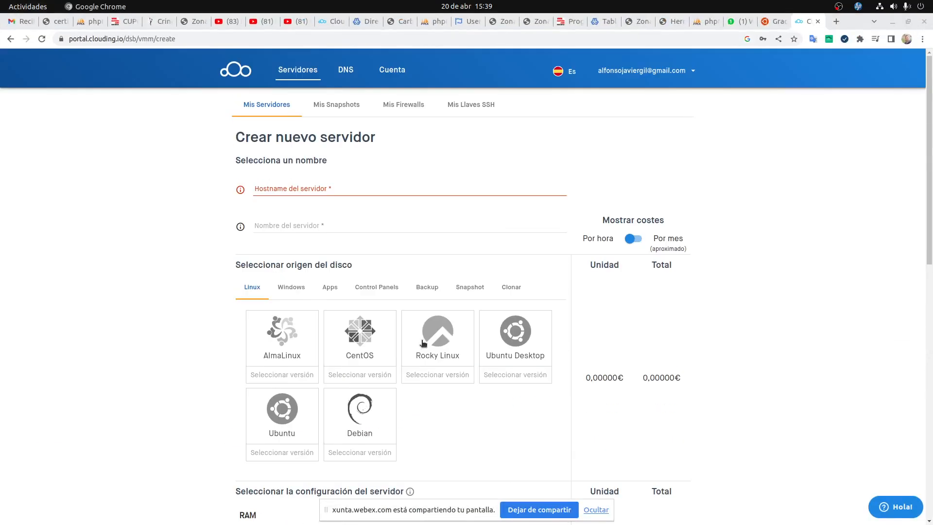
{"action": "left_click", "coordinate": [302, 73]}
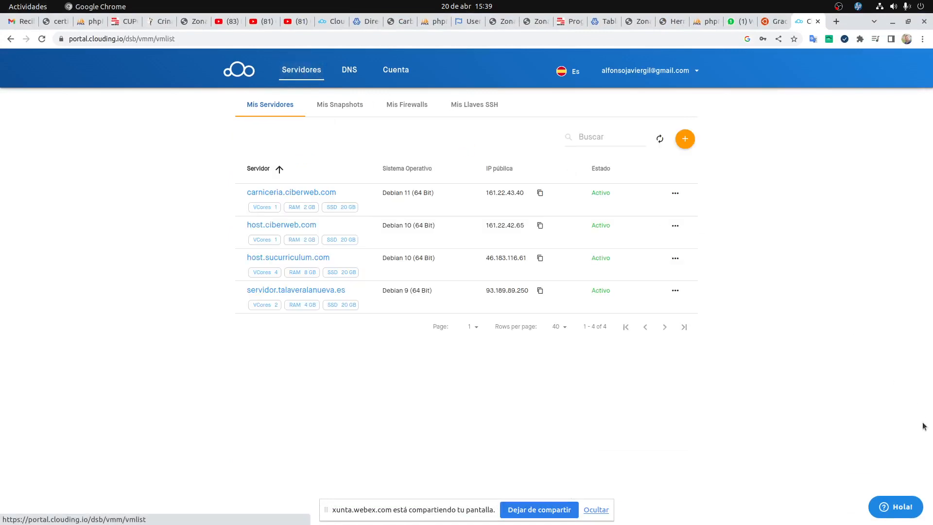
{"action": "left_click", "coordinate": [323, 193]}
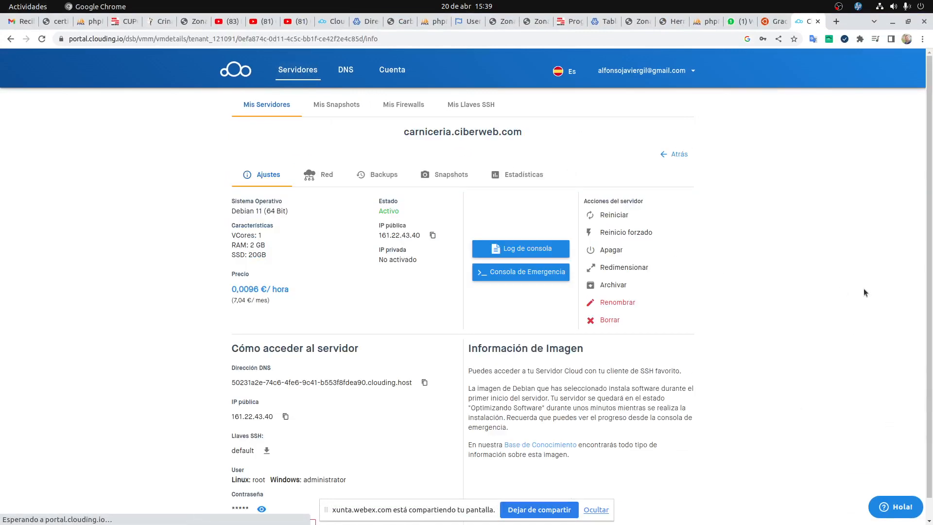
{"action": "scroll", "coordinate": [632, 311], "scroll_direction": "down", "scroll_amount": 1}
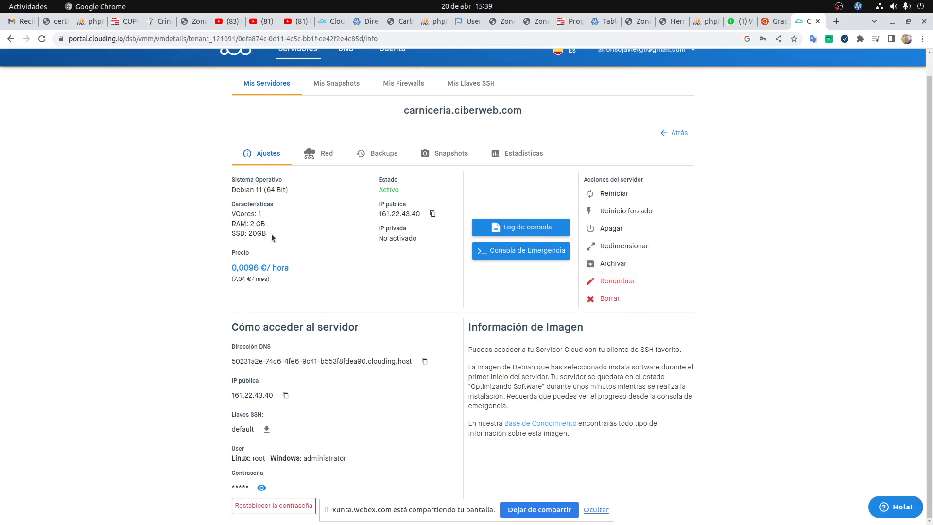
{"action": "left_click_drag", "start_coordinate": [271, 234], "coordinate": [231, 234]}
View the server's Redimensionar options, cancel without changes, and switch to VirtualBox Manager.
{"action": "left_click", "coordinate": [624, 246]}
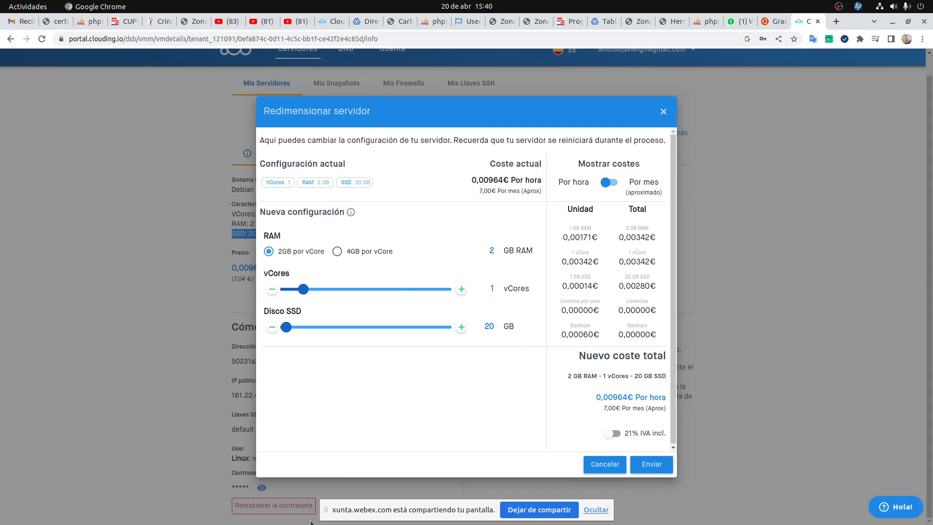
{"action": "left_click", "coordinate": [615, 463]}
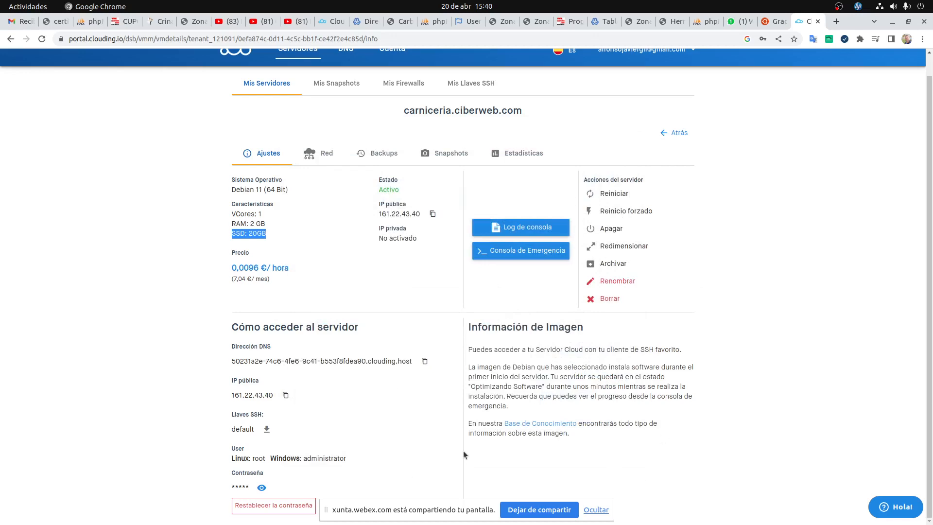
{"action": "key", "text": "super"}
{"action": "left_click", "coordinate": [586, 192]}
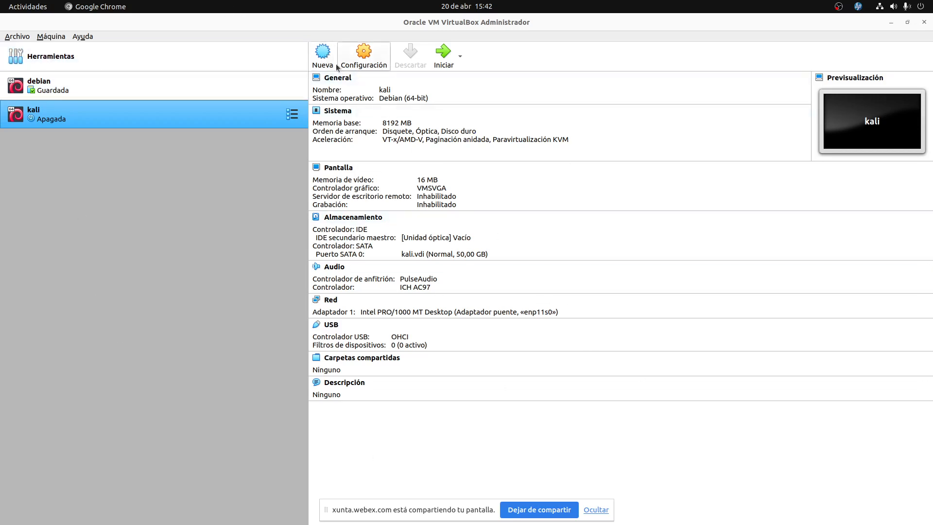
Start a new VM named 'ubuntu' with type Linux and version Ubuntu (64-bit), then select the name text.
{"action": "left_click", "coordinate": [323, 56]}
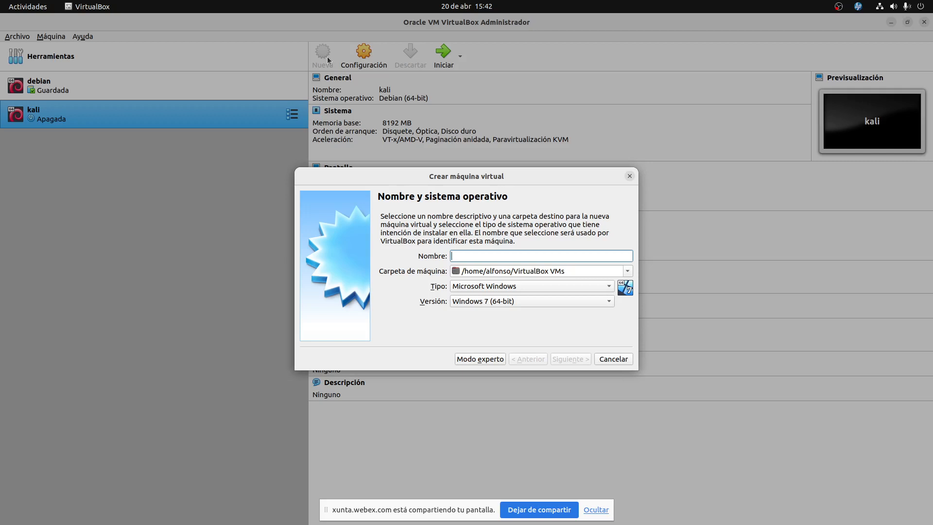
{"action": "type", "text": "ubuntu"}
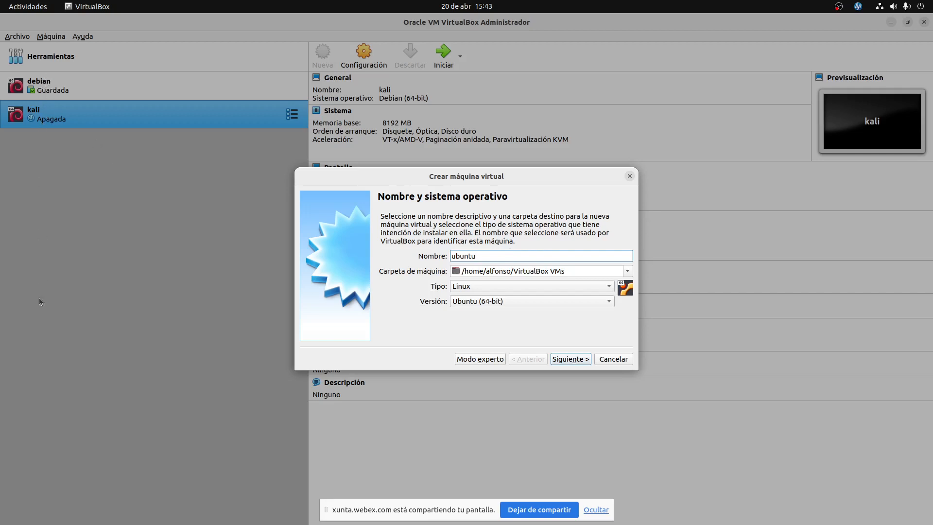
{"action": "double_click", "coordinate": [493, 259]}
{"action": "left_click", "coordinate": [483, 256]}
{"action": "left_click_drag", "start_coordinate": [480, 256], "coordinate": [439, 252]}
{"action": "type", "text": "debi"}
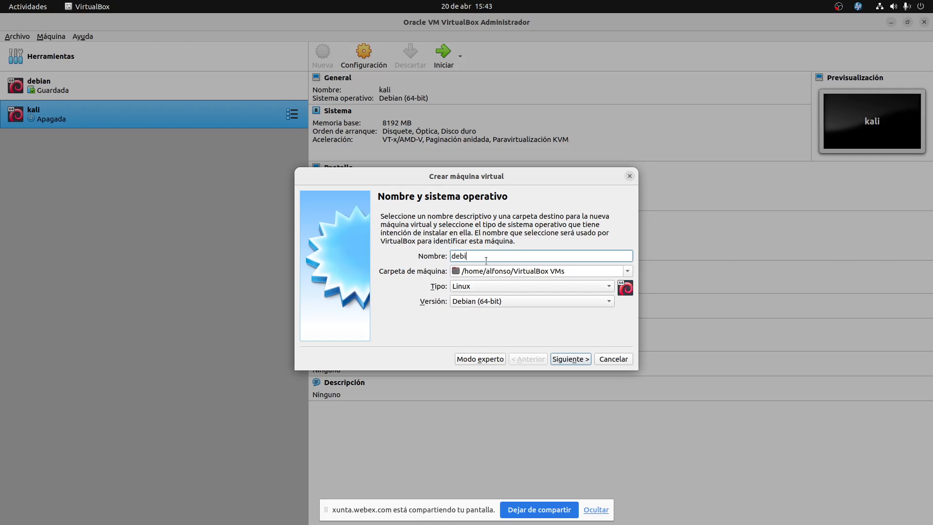
{"action": "type", "text": "an"}
{"action": "left_click_drag", "start_coordinate": [479, 256], "coordinate": [411, 243]}
{"action": "key", "text": "BackSpace"}
{"action": "type", "text": "windows"}
{"action": "left_click", "coordinate": [511, 305]}
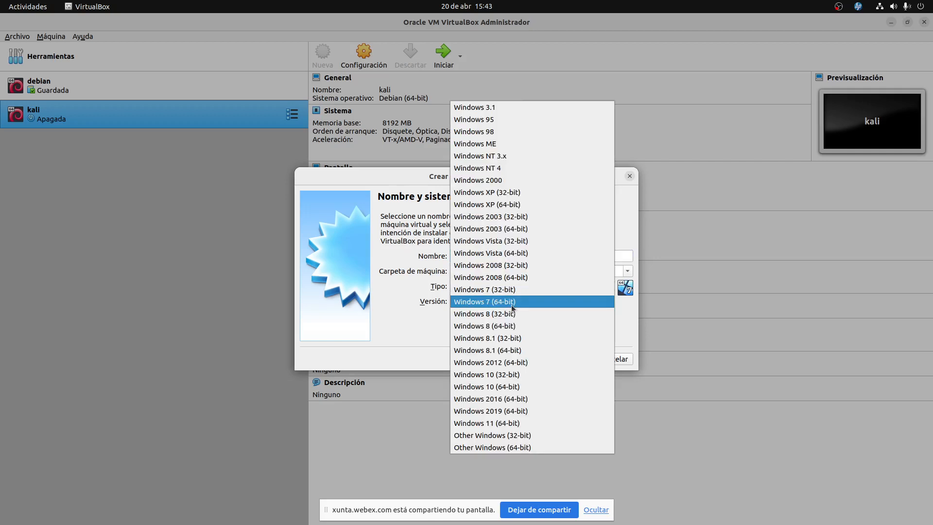
{"action": "left_click", "coordinate": [349, 232]}
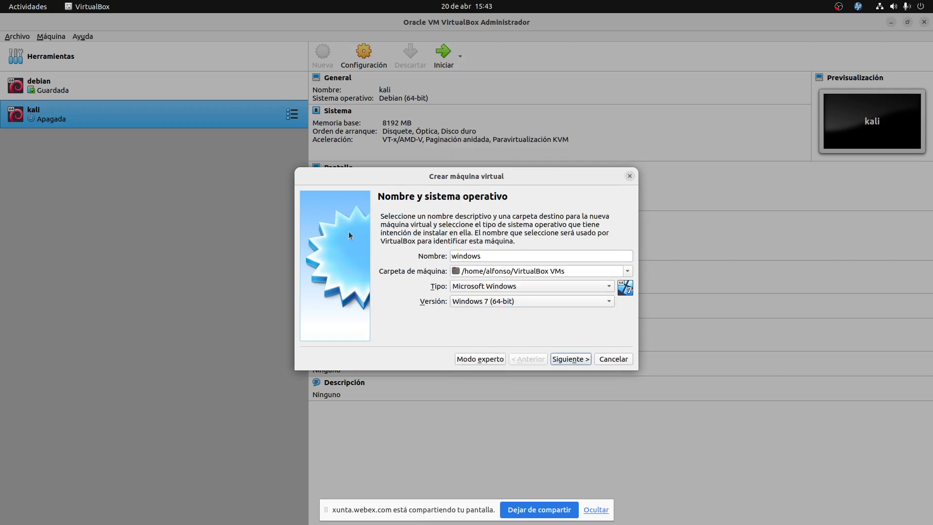
{"action": "key", "text": "shift+Tab"}
{"action": "key", "text": "shift+Tab"}
{"action": "key", "text": "shift+Tab"}
{"action": "type", "text": "ubu"}
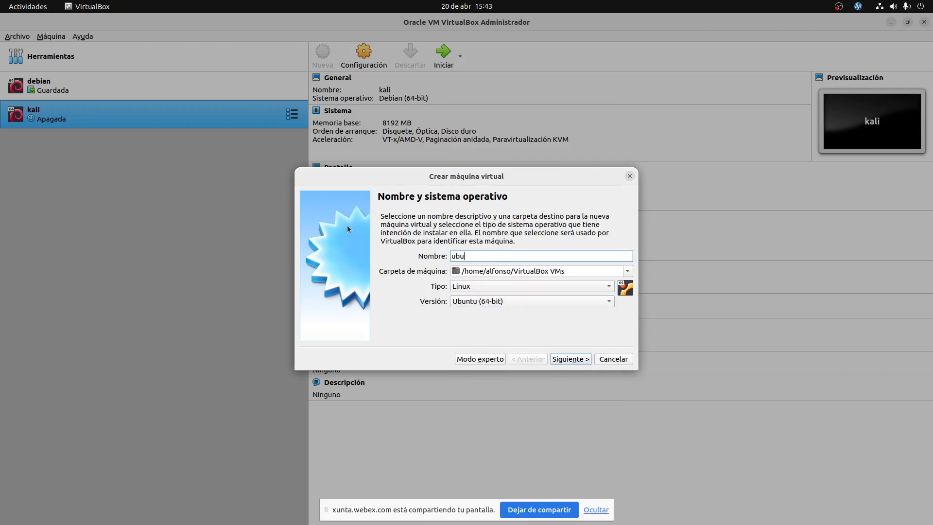
{"action": "type", "text": "ntu"}
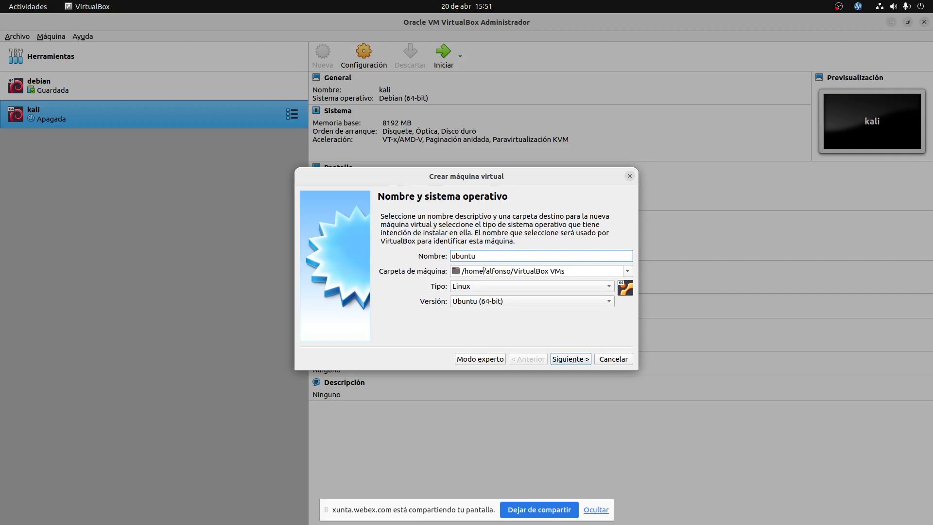
Select parts of the new VM's machine folder path, then the whole path.
{"action": "double_click", "coordinate": [483, 270]}
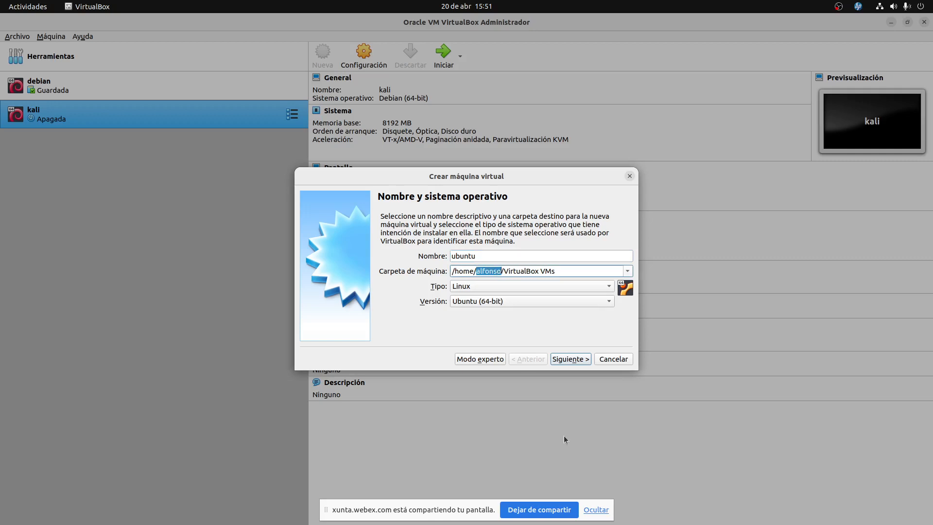
{"action": "key", "text": "super"}
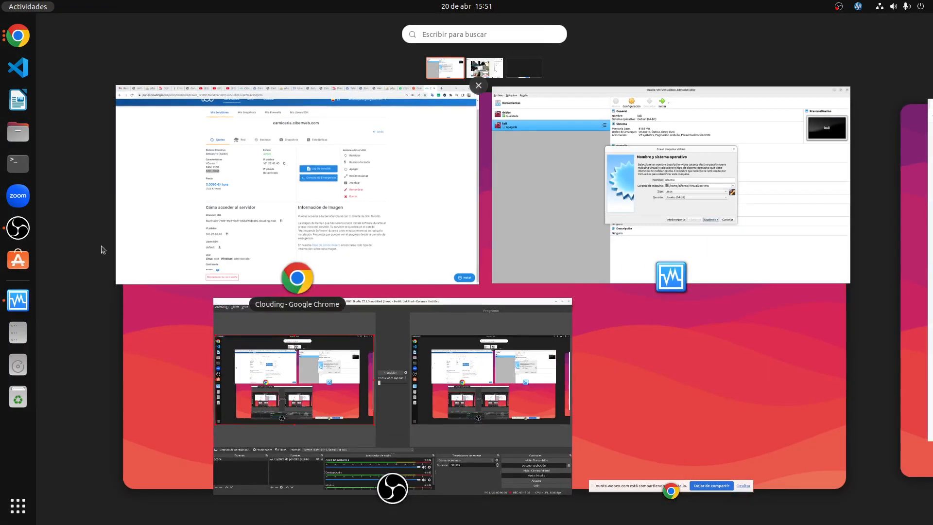
{"action": "left_click", "coordinate": [606, 214]}
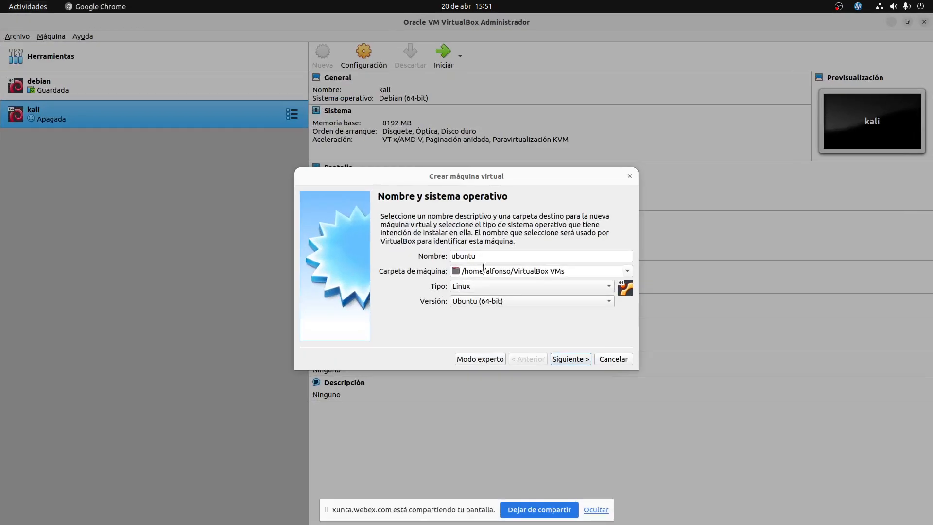
{"action": "left_click_drag", "start_coordinate": [516, 271], "coordinate": [559, 270]}
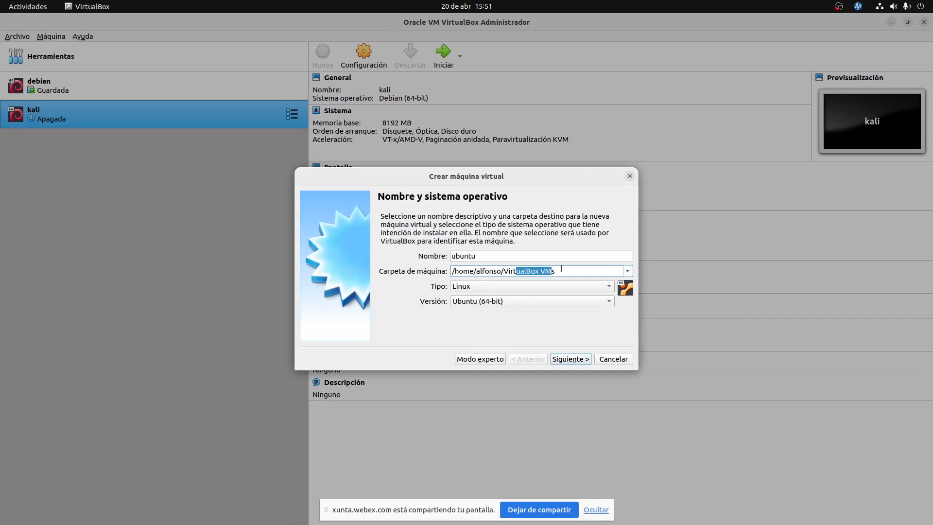
{"action": "left_click", "coordinate": [564, 267]}
{"action": "left_click_drag", "start_coordinate": [454, 269], "coordinate": [447, 270]}
{"action": "left_click_drag", "start_coordinate": [454, 270], "coordinate": [448, 269]}
{"action": "left_click_drag", "start_coordinate": [564, 273], "coordinate": [449, 271]}
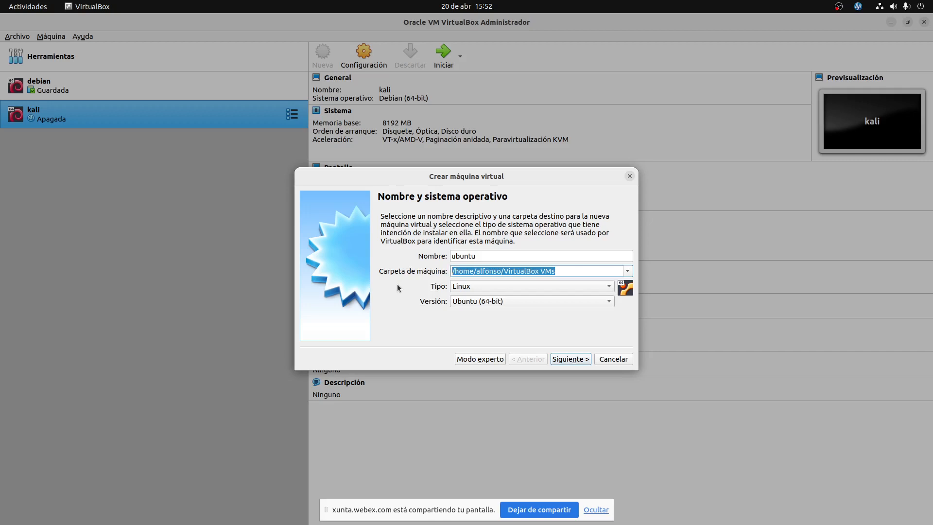
Advance the wizard to the memory size step with 1024 MB recommended, then open the window overview.
{"action": "left_click", "coordinate": [562, 361]}
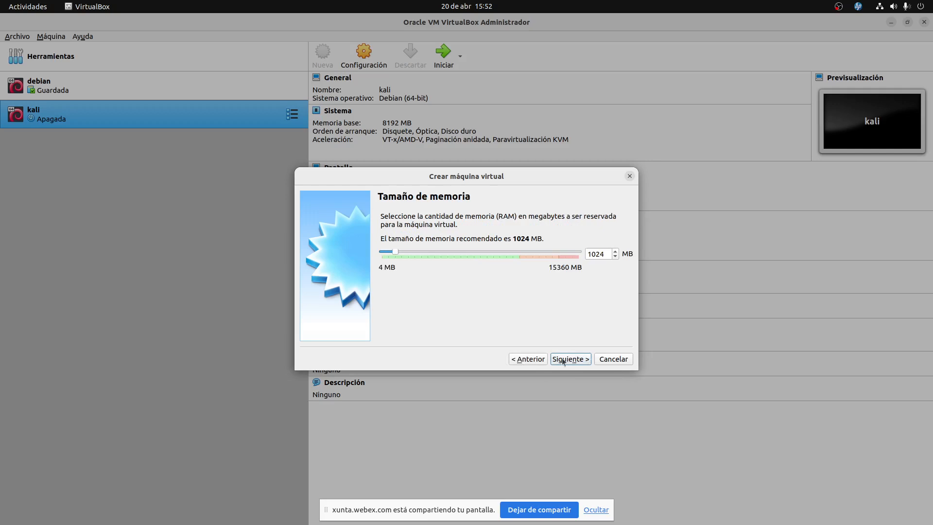
{"action": "left_click", "coordinate": [543, 362]}
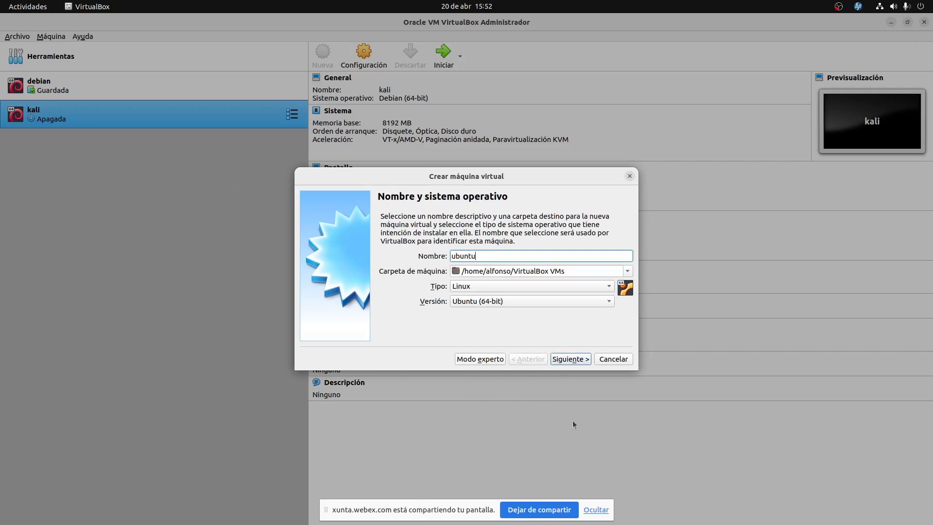
{"action": "left_click", "coordinate": [580, 360]}
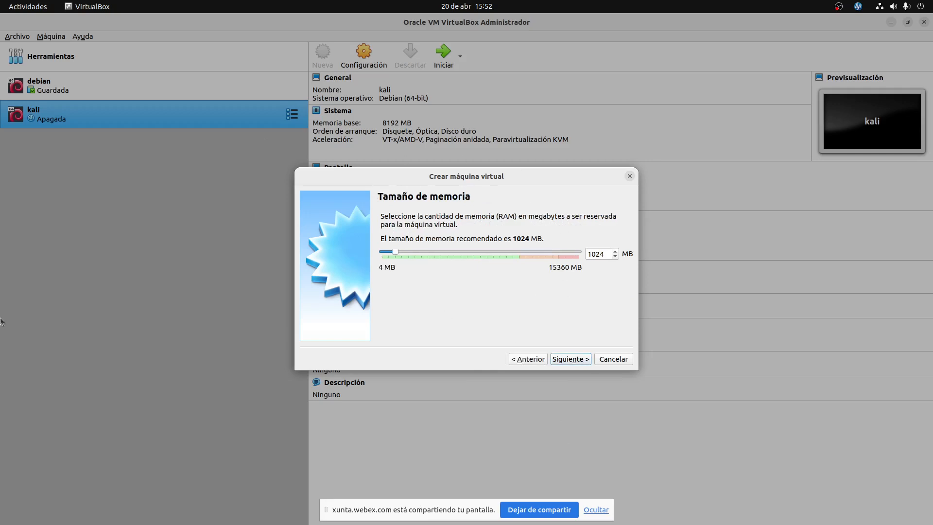
{"action": "key", "text": "super"}
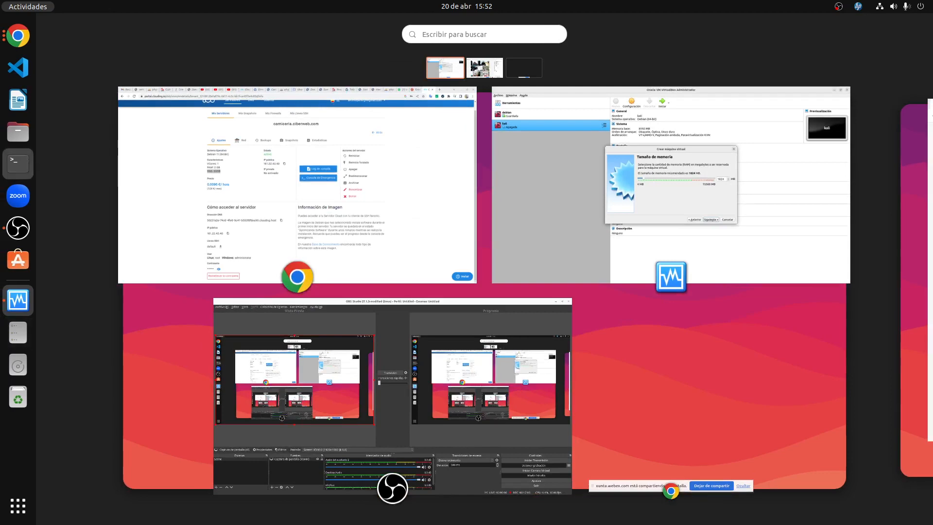
Run free in a terminal to check used (4918020) and available (10135260) memory, then close it.
{"action": "left_click", "coordinate": [18, 163]}
{"action": "type", "text": "free"}
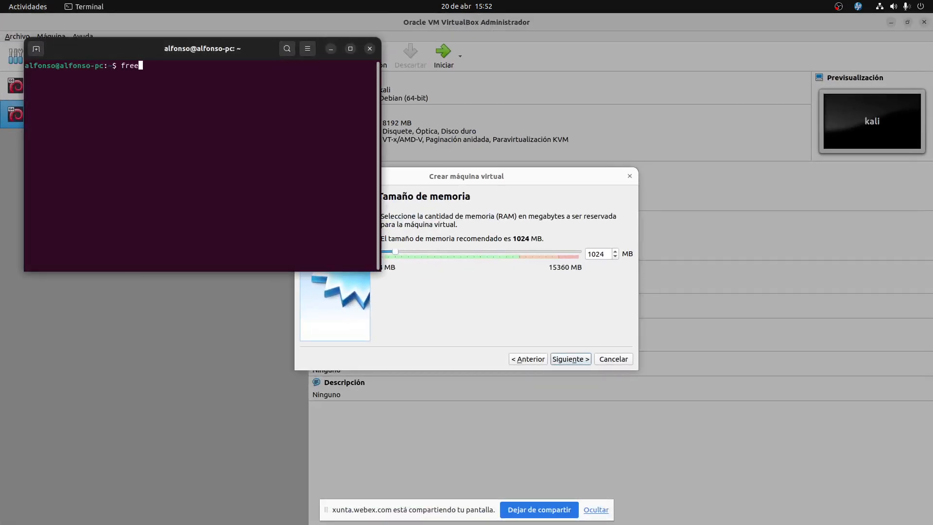
{"action": "key", "text": "Return"}
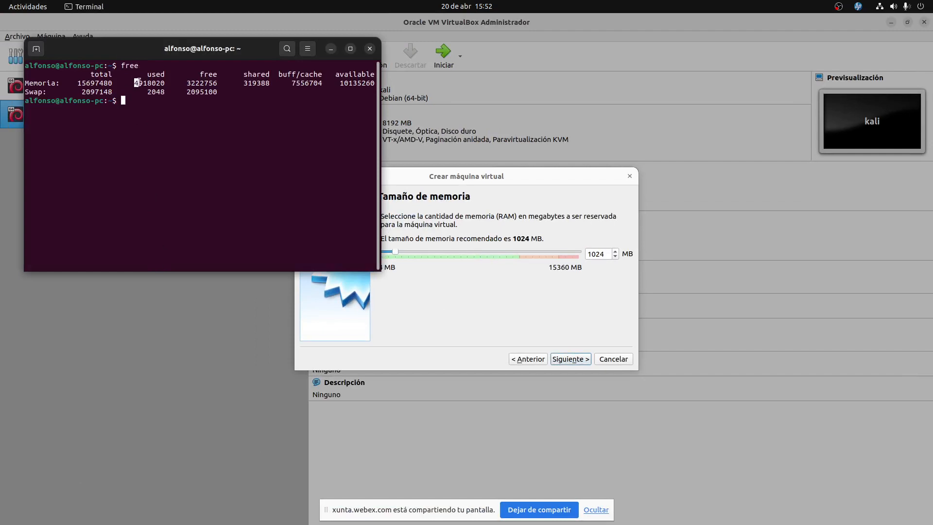
{"action": "left_click_drag", "start_coordinate": [138, 83], "coordinate": [164, 83]}
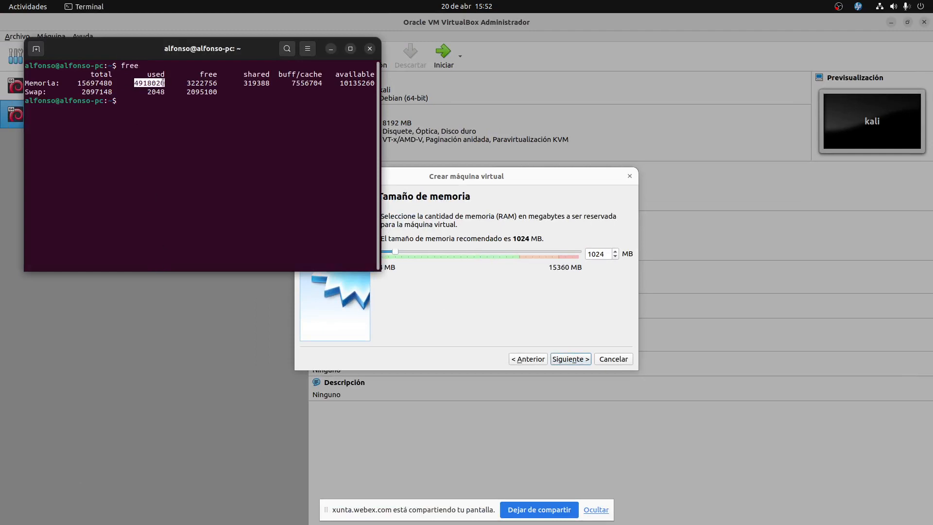
{"action": "left_click", "coordinate": [182, 145]}
{"action": "left_click_drag", "start_coordinate": [335, 83], "coordinate": [375, 83]}
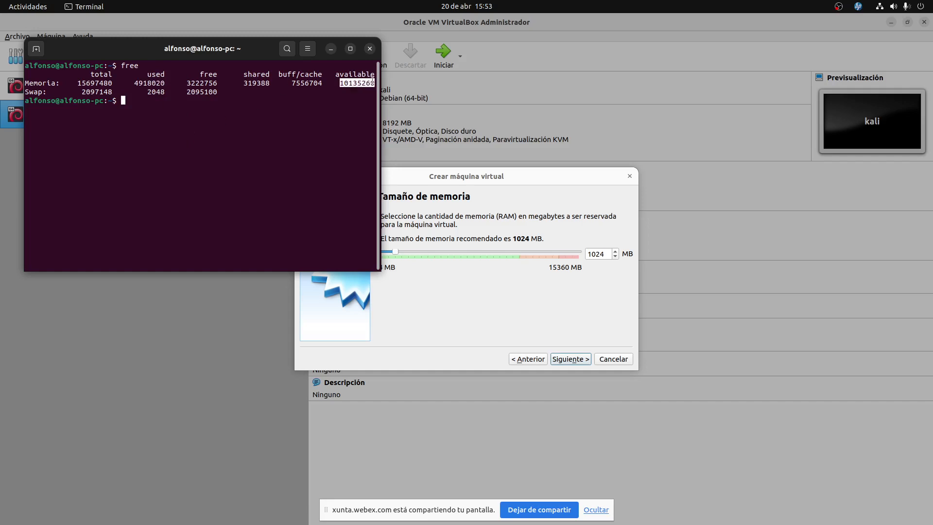
{"action": "left_click", "coordinate": [369, 49]}
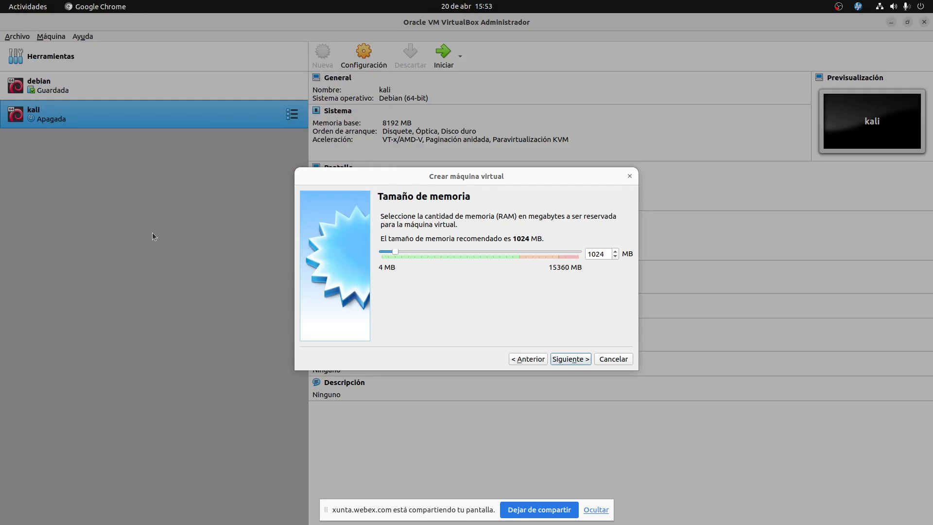
Show Monitor del sistema's Recursos graphs maximized, with 5,7 GB of 16,1 GB memory in use.
{"action": "key", "text": "super"}
{"action": "type", "text": "r"}
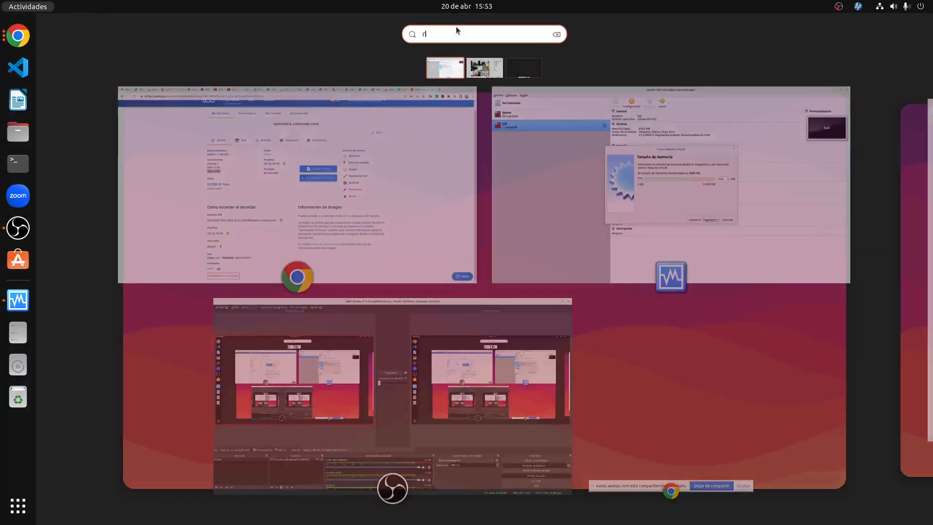
{"action": "type", "text": "ecur"}
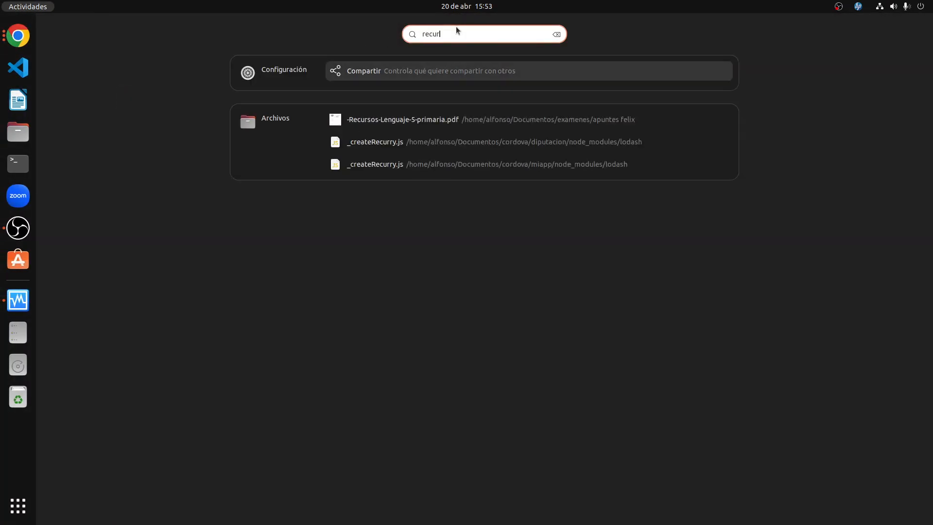
{"action": "type", "text": "sol"}
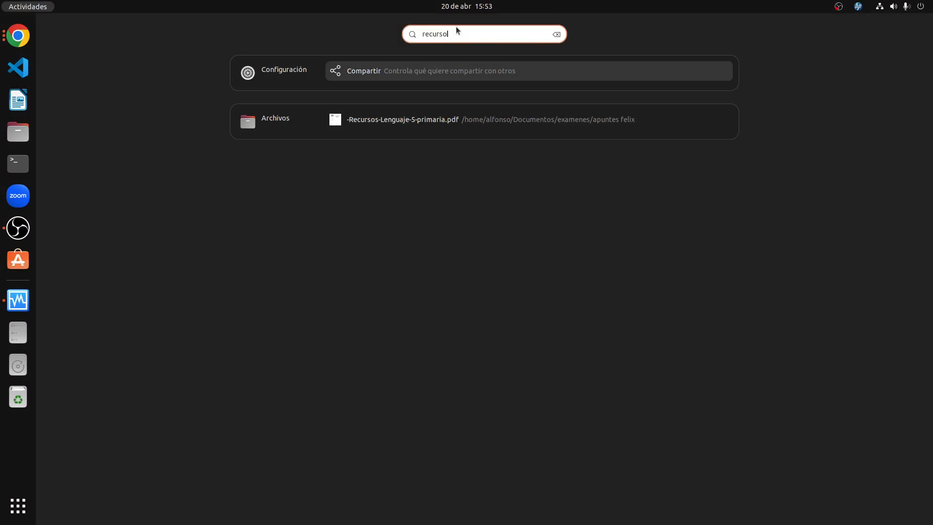
{"action": "key", "text": "BackSpace"}
{"action": "key", "text": "BackSpace"}
{"action": "key", "text": "BackSpace"}
{"action": "key", "text": "BackSpace"}
{"action": "key", "text": "BackSpace"}
{"action": "key", "text": "BackSpace"}
{"action": "key", "text": "BackSpace"}
{"action": "key", "text": "BackSpace"}
{"action": "type", "text": "s"}
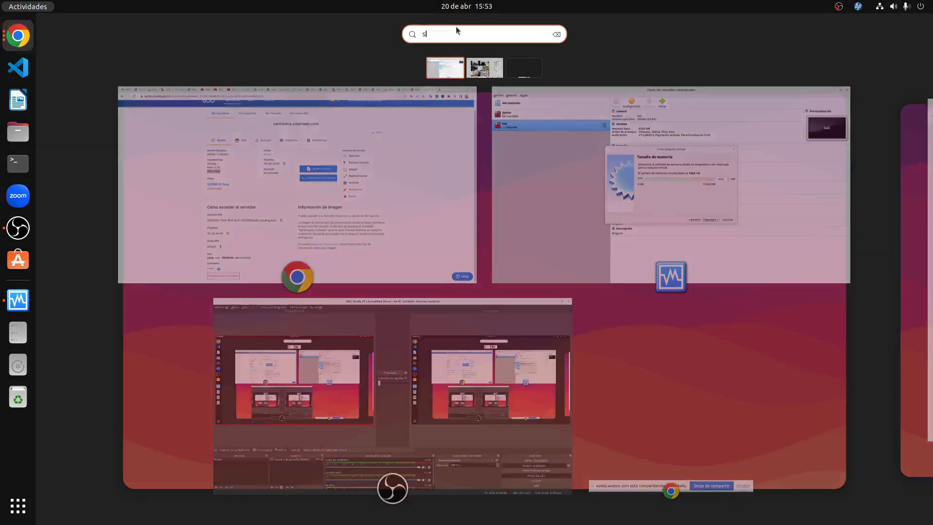
{"action": "type", "text": "iste"}
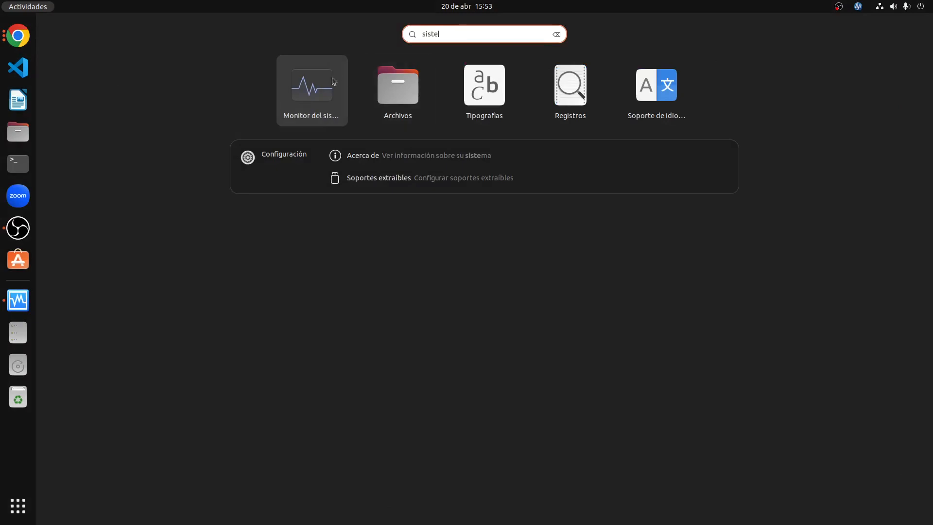
{"action": "key", "text": "Return"}
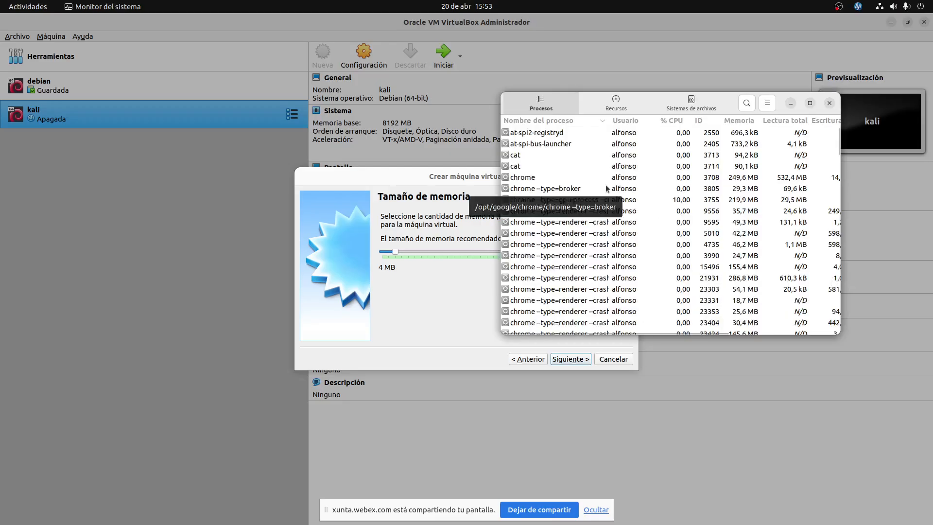
{"action": "left_click", "coordinate": [616, 103]}
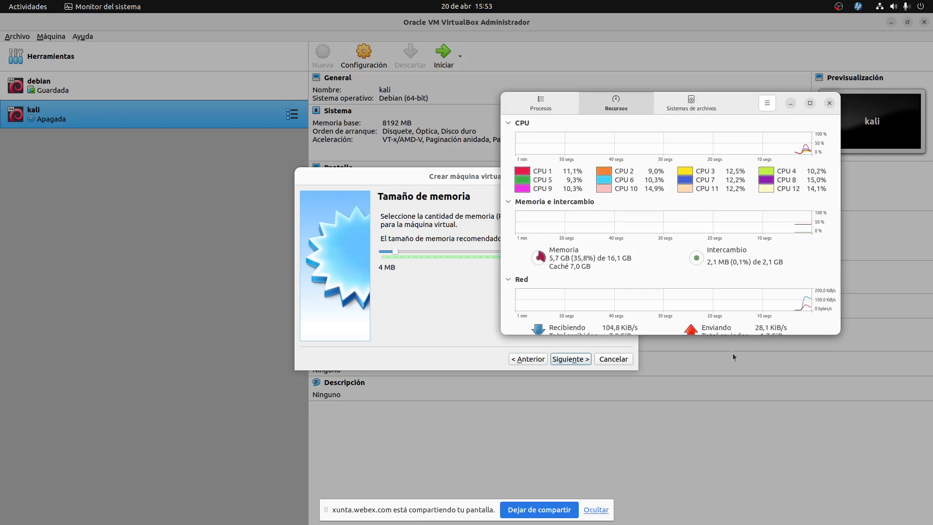
{"action": "left_click", "coordinate": [809, 103]}
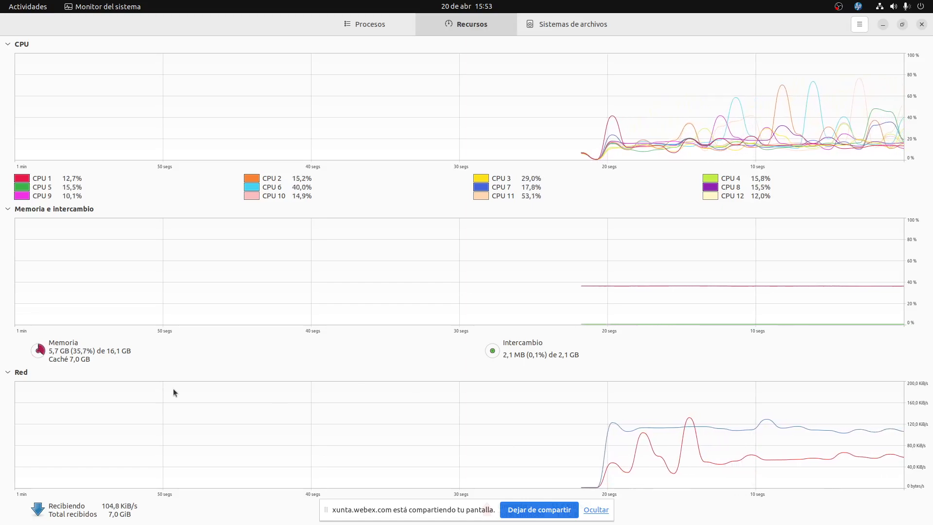
{"action": "key", "text": "super"}
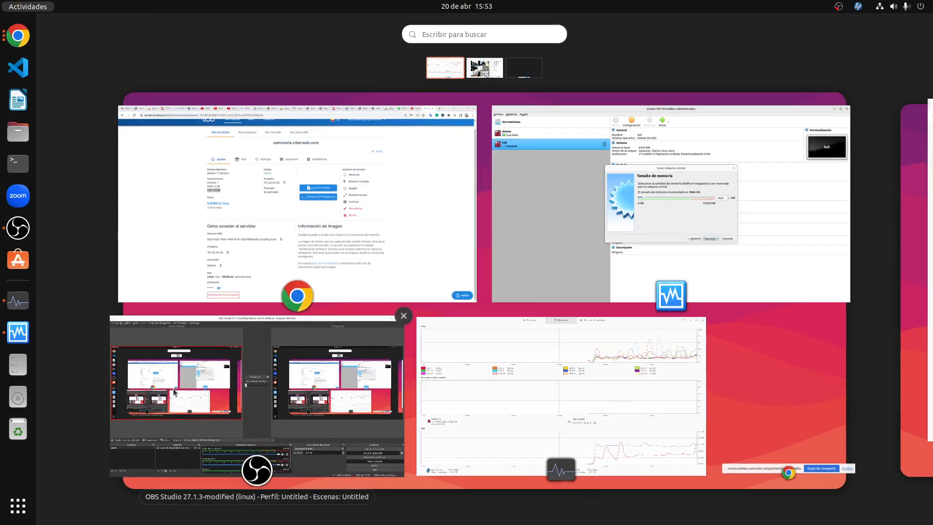
Close the fontawesome, curriculum, Webmin, points zone, WordPress and phpMyAdmin login tabs in Chrome.
{"action": "left_click", "coordinate": [388, 164]}
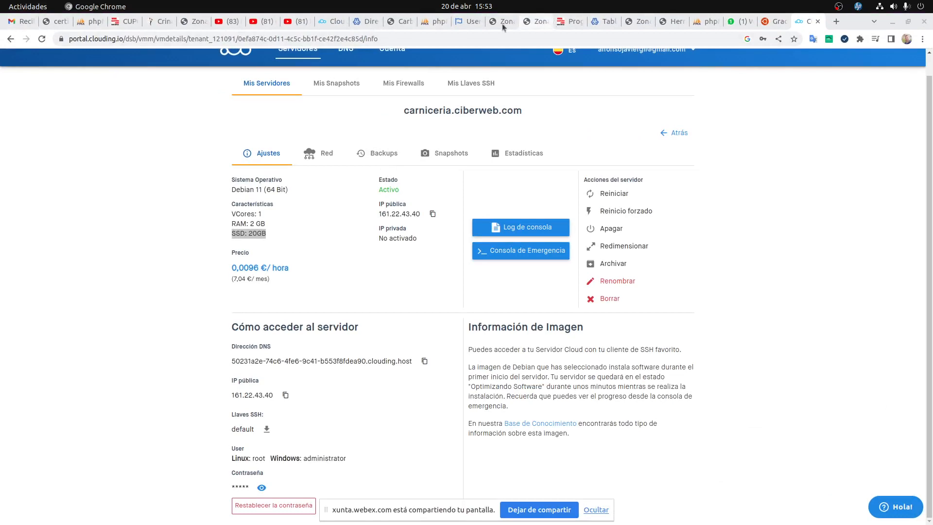
{"action": "left_click", "coordinate": [470, 25]}
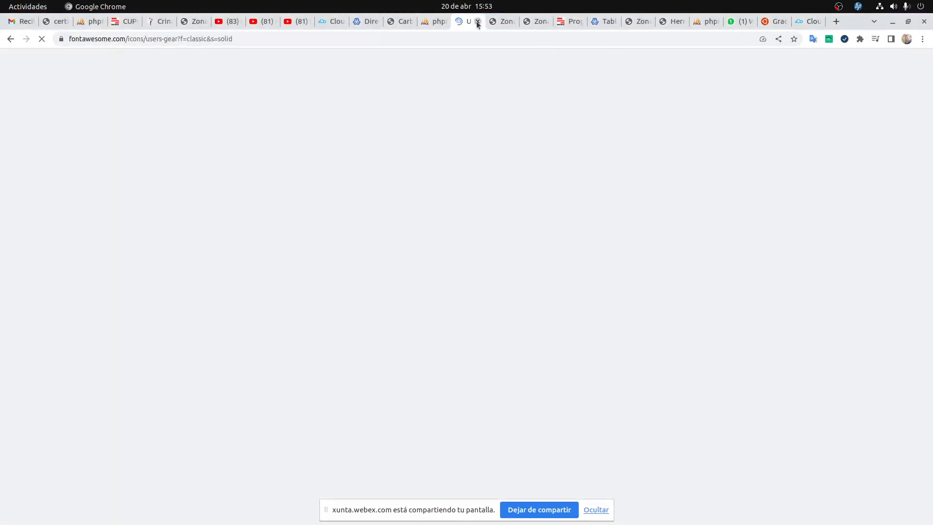
{"action": "left_click", "coordinate": [478, 22]}
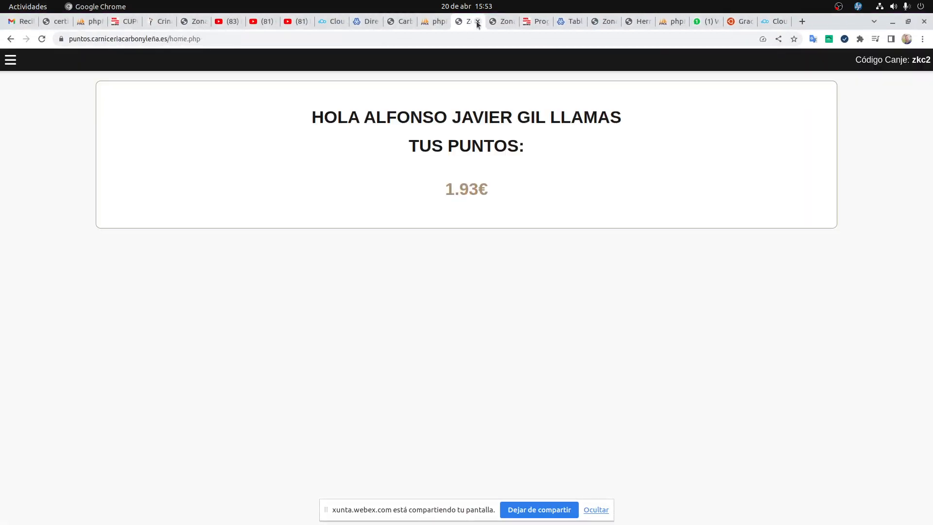
{"action": "left_click", "coordinate": [478, 23]}
{"action": "left_click", "coordinate": [478, 22]}
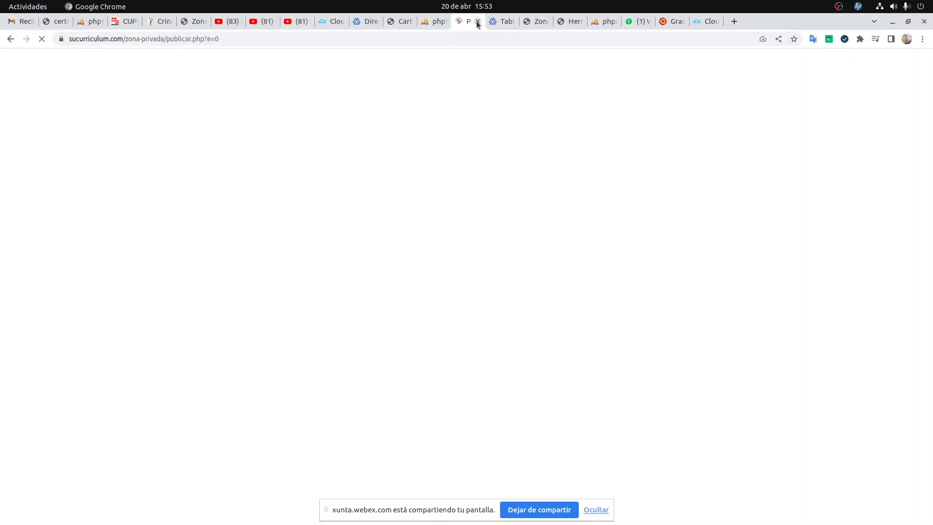
{"action": "left_click", "coordinate": [478, 22]}
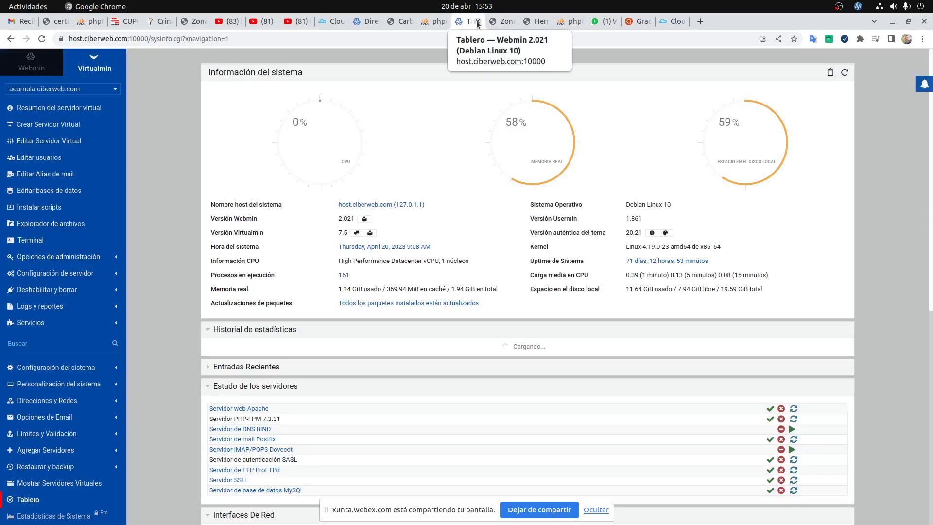
{"action": "left_click", "coordinate": [479, 25]}
{"action": "left_click", "coordinate": [477, 22]}
{"action": "left_click", "coordinate": [477, 23]}
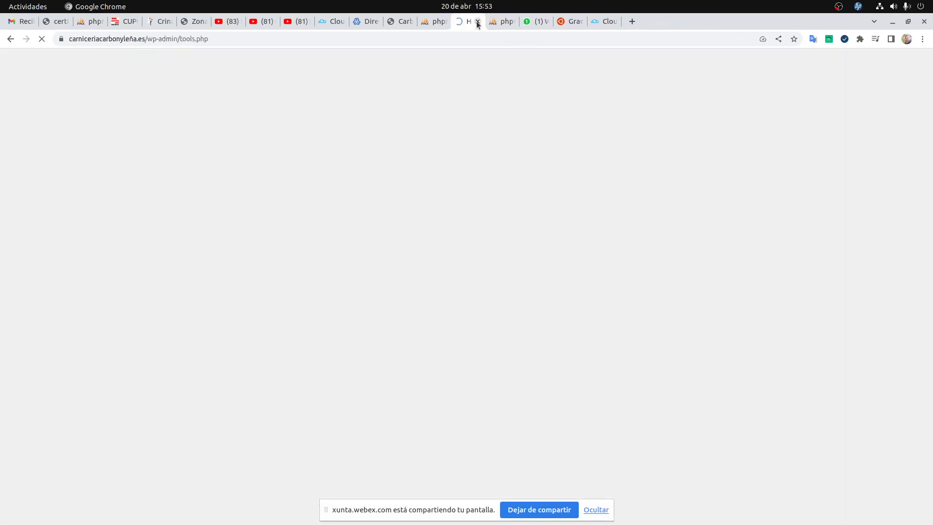
{"action": "left_click", "coordinate": [477, 22]}
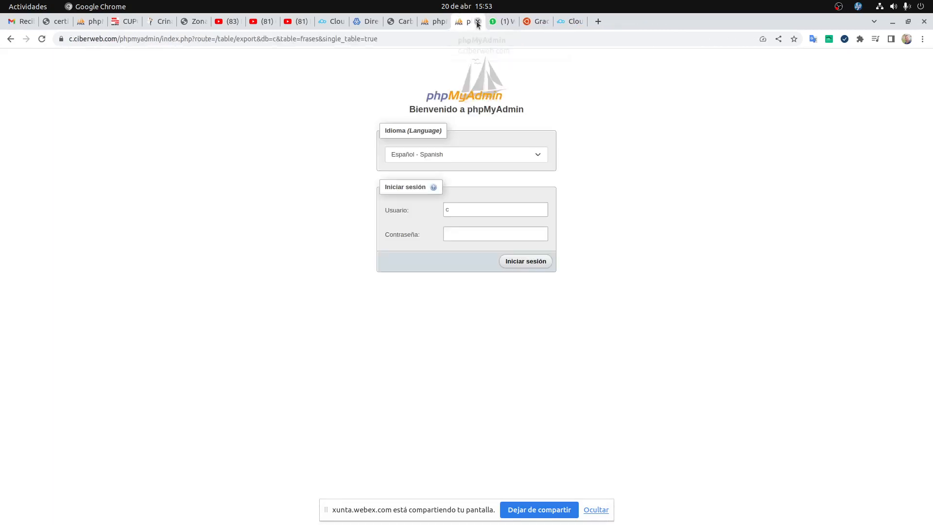
{"action": "left_click", "coordinate": [478, 22]}
Close the remaining phpMyAdmin, Carbón y Leña, hosting, Ubuntu download and certificado_docente tabs, leaving WhatsApp Web.
{"action": "left_click", "coordinate": [442, 23]}
{"action": "left_click", "coordinate": [443, 22]}
{"action": "left_click", "coordinate": [404, 24]}
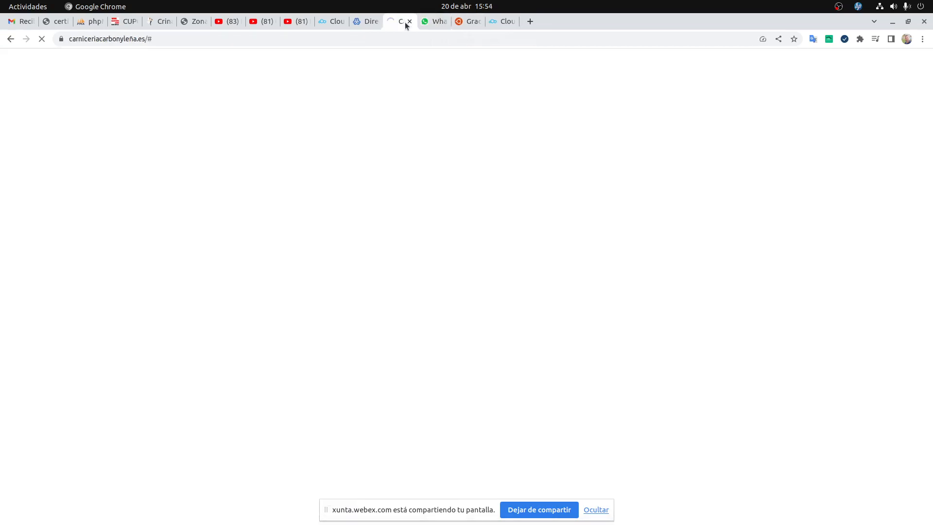
{"action": "left_click", "coordinate": [408, 21]}
{"action": "left_click", "coordinate": [370, 22]}
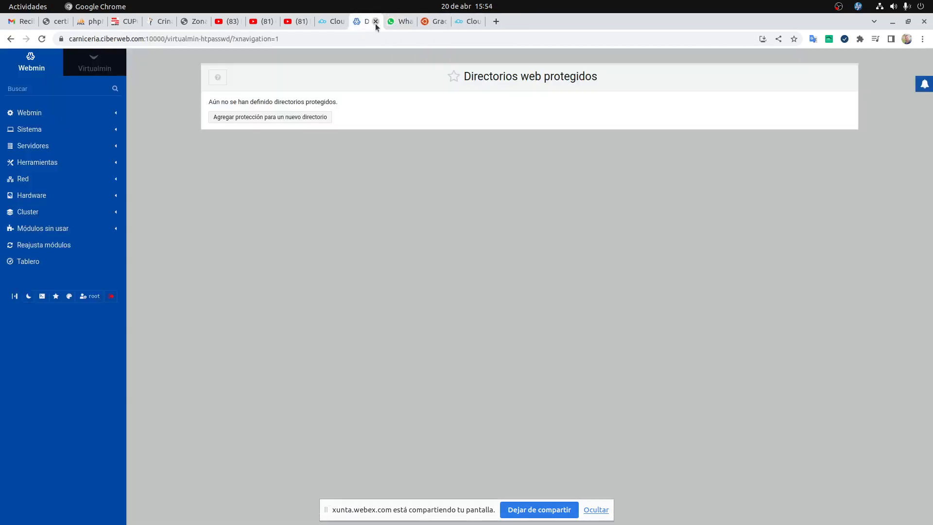
{"action": "left_click", "coordinate": [376, 21]}
{"action": "left_click", "coordinate": [337, 23]}
{"action": "left_click", "coordinate": [343, 22]}
{"action": "left_click", "coordinate": [197, 22]}
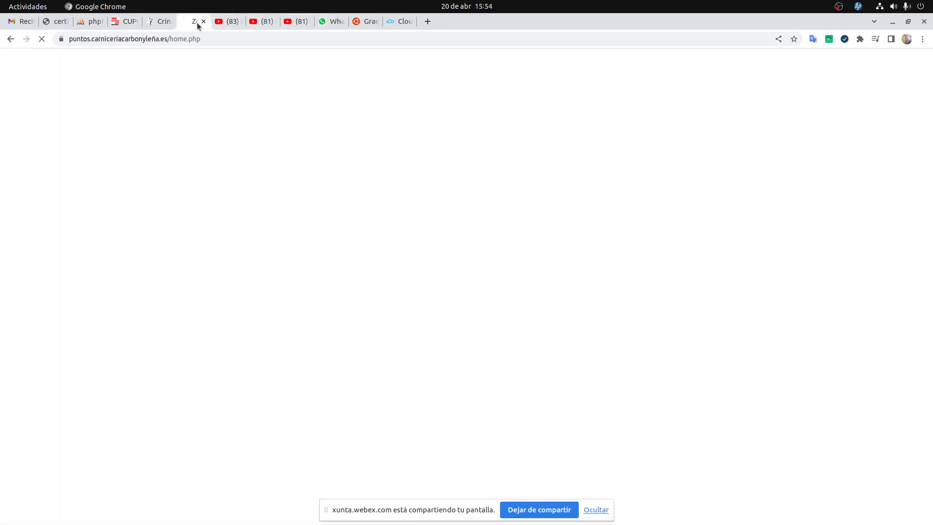
{"action": "left_click", "coordinate": [203, 22]}
{"action": "left_click", "coordinate": [371, 23]}
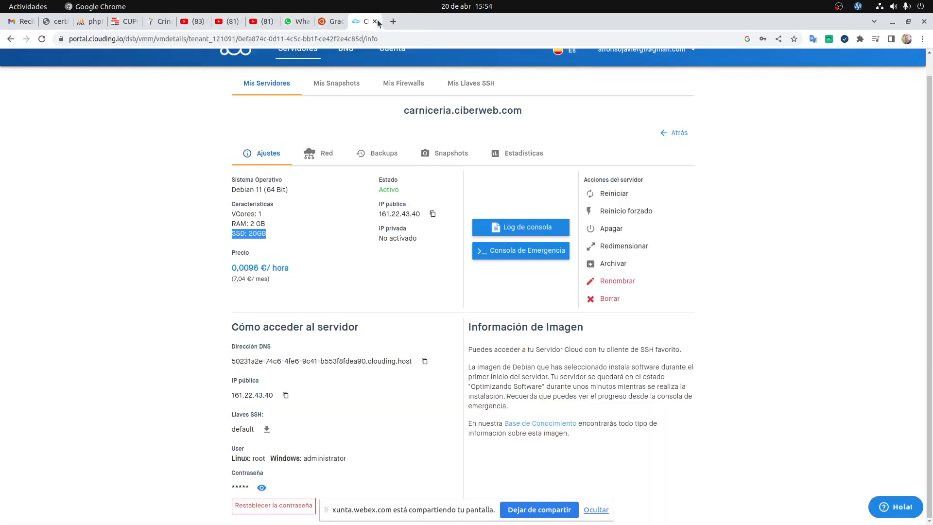
{"action": "left_click", "coordinate": [376, 21]}
{"action": "left_click", "coordinate": [819, 21]}
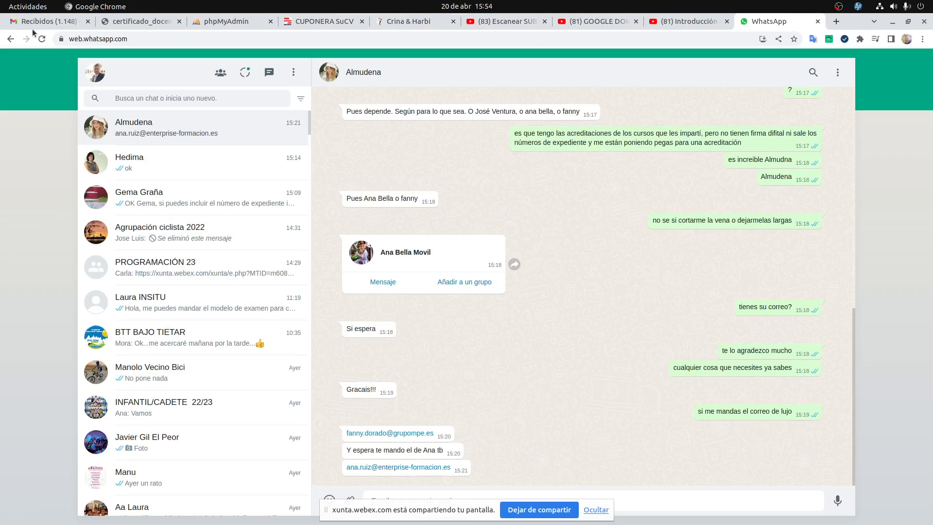
{"action": "left_click", "coordinate": [179, 22]}
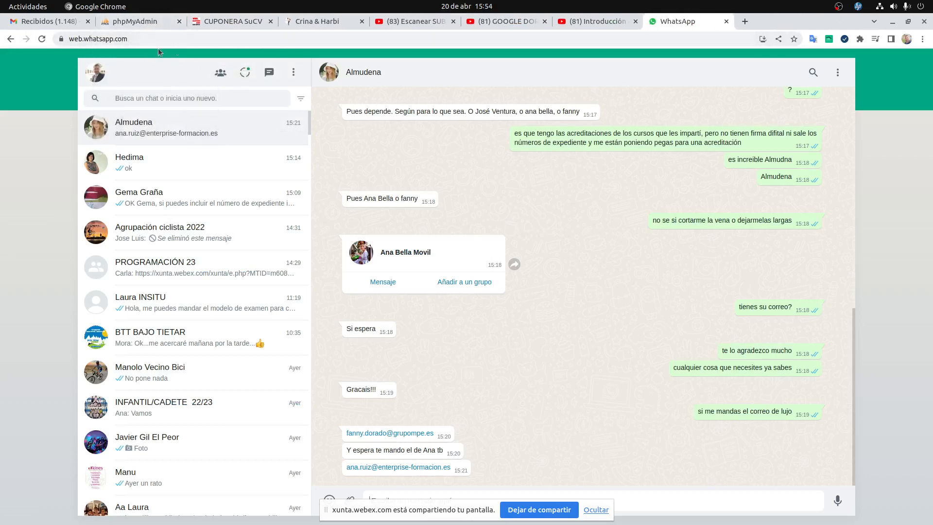
{"action": "key", "text": "super"}
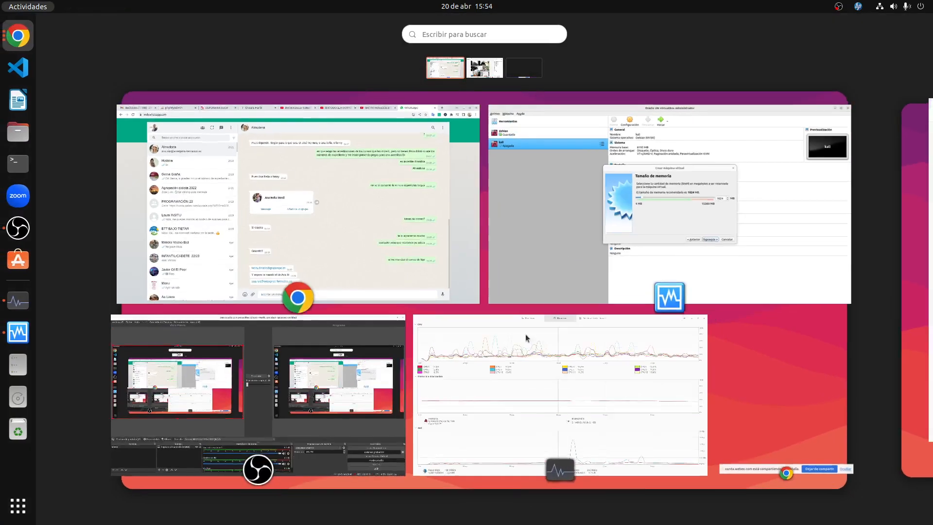
{"action": "left_click", "coordinate": [522, 381]}
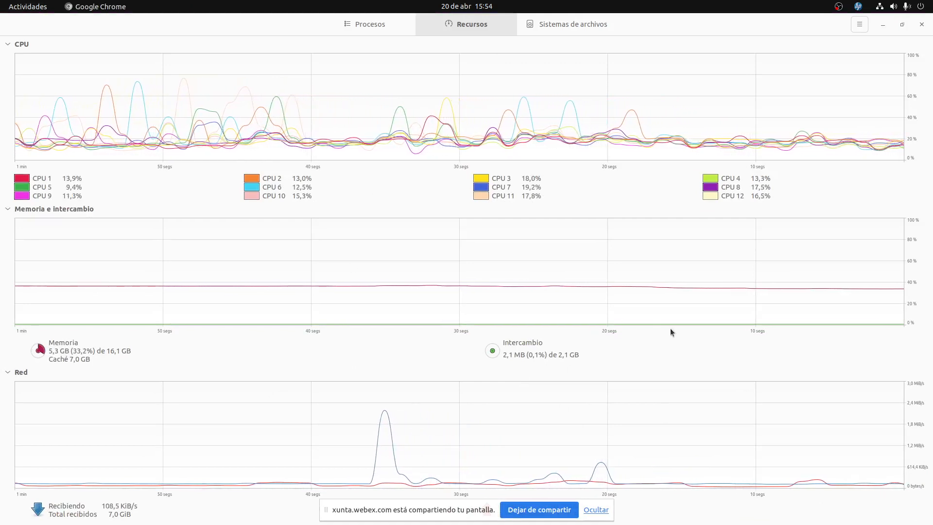
{"action": "left_click", "coordinate": [572, 25]}
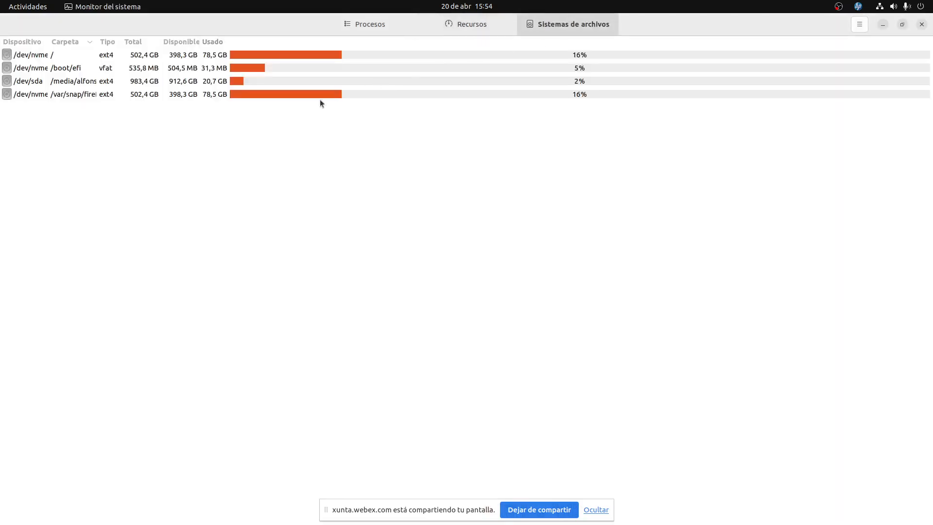
{"action": "left_click", "coordinate": [470, 29]}
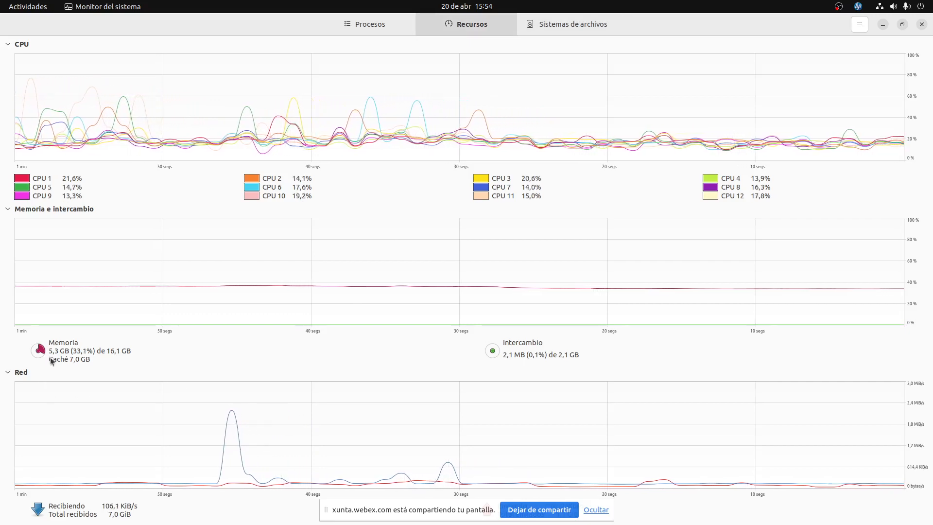
{"action": "key", "text": "super"}
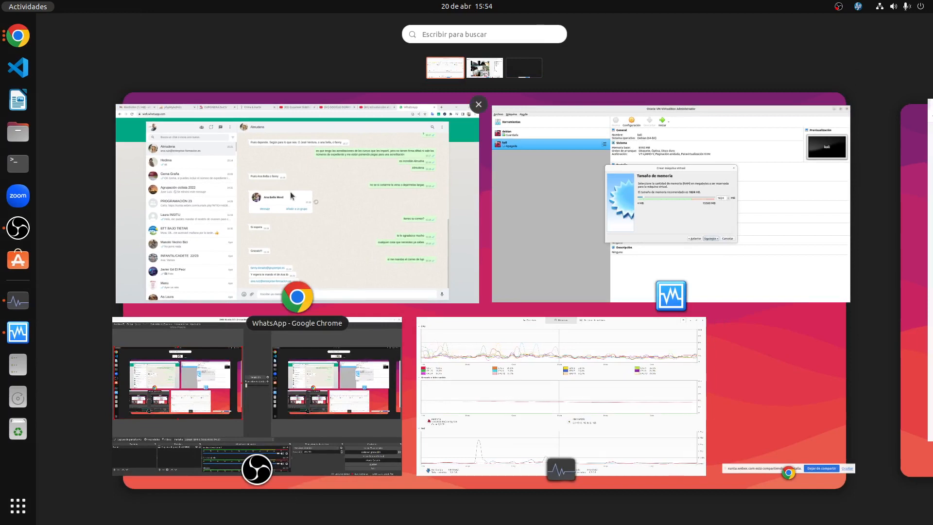
Browse the open windows and workspaces, then return to the VirtualBox memory size step.
{"action": "left_click", "coordinate": [259, 339]}
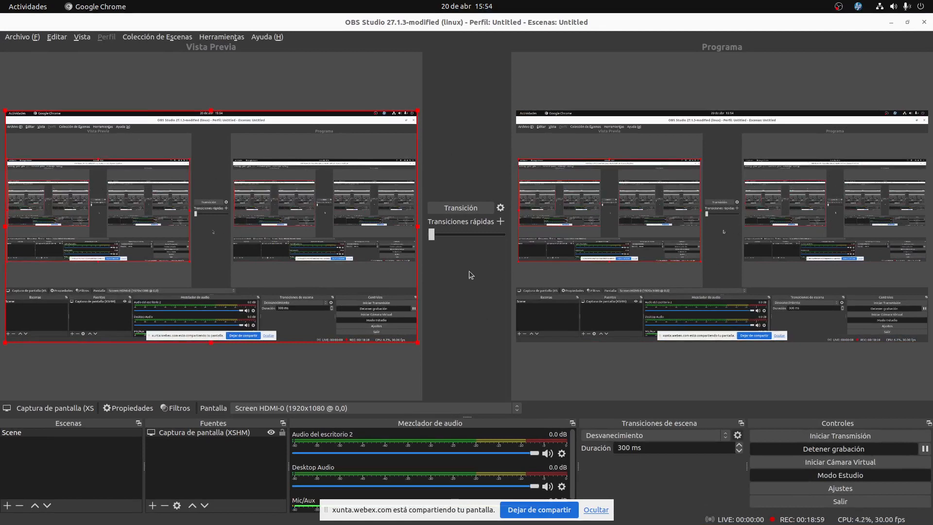
{"action": "key", "text": "super"}
{"action": "left_click", "coordinate": [564, 221]}
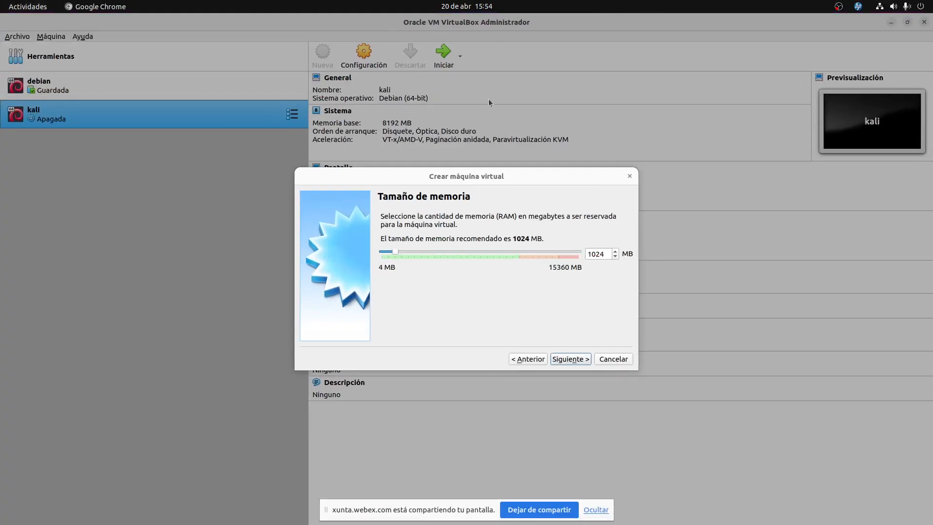
{"action": "key", "text": "super"}
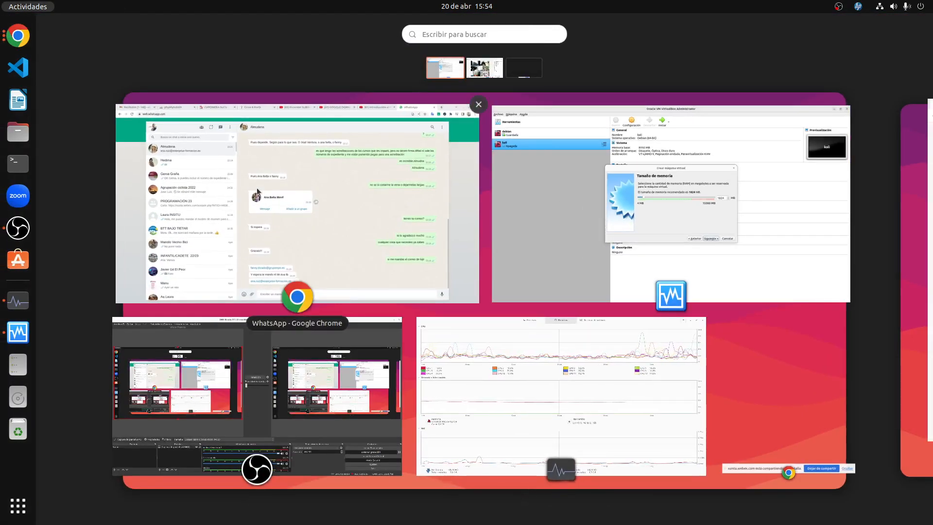
{"action": "left_click", "coordinate": [932, 209]}
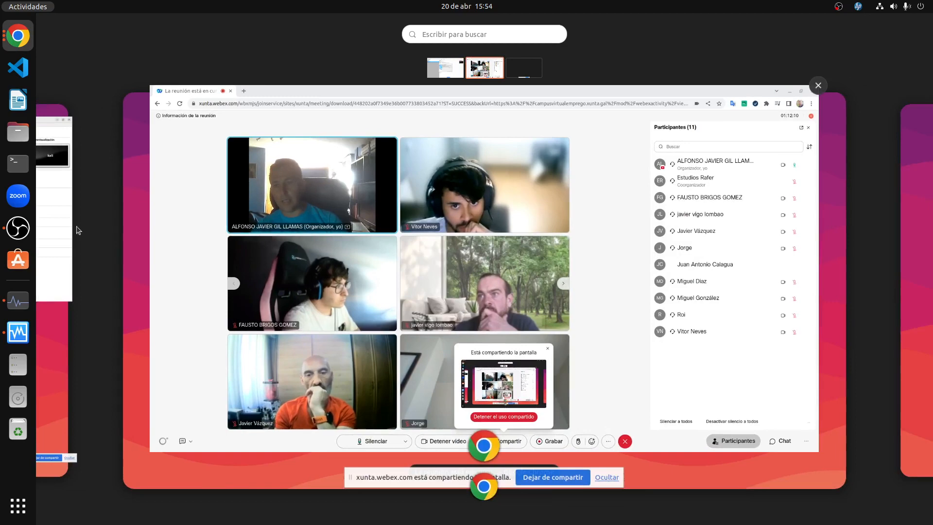
{"action": "left_click", "coordinate": [59, 232]}
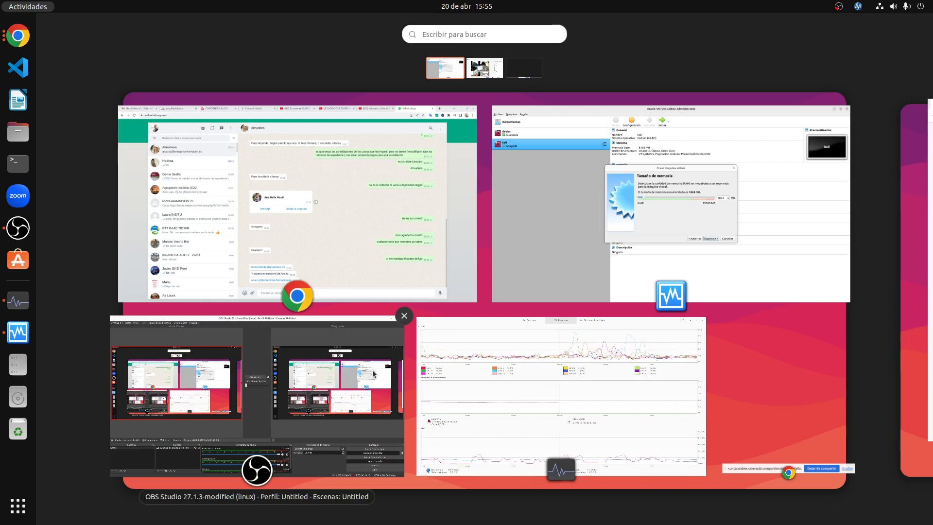
{"action": "left_click", "coordinate": [538, 187]}
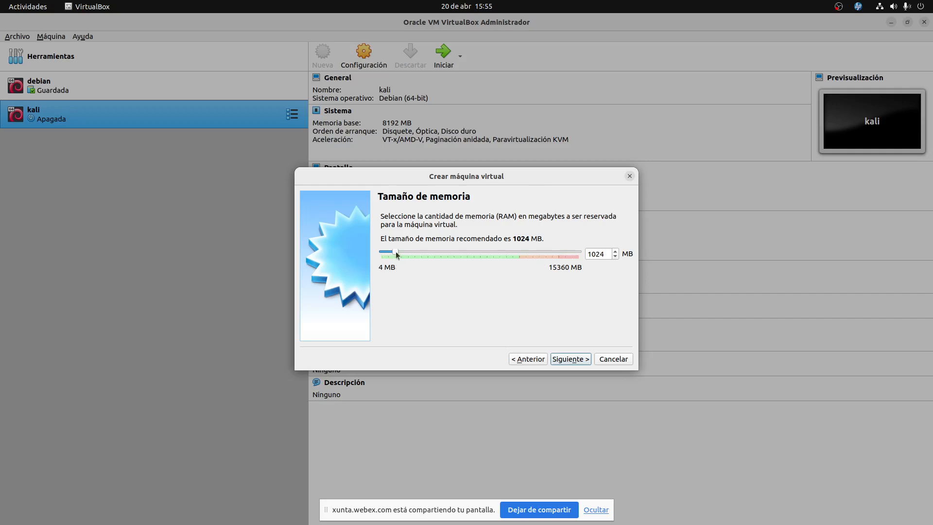
Try the memory slider, then enter exactly 4096 MB in the memory size field.
{"action": "left_click_drag", "start_coordinate": [395, 253], "coordinate": [496, 253]}
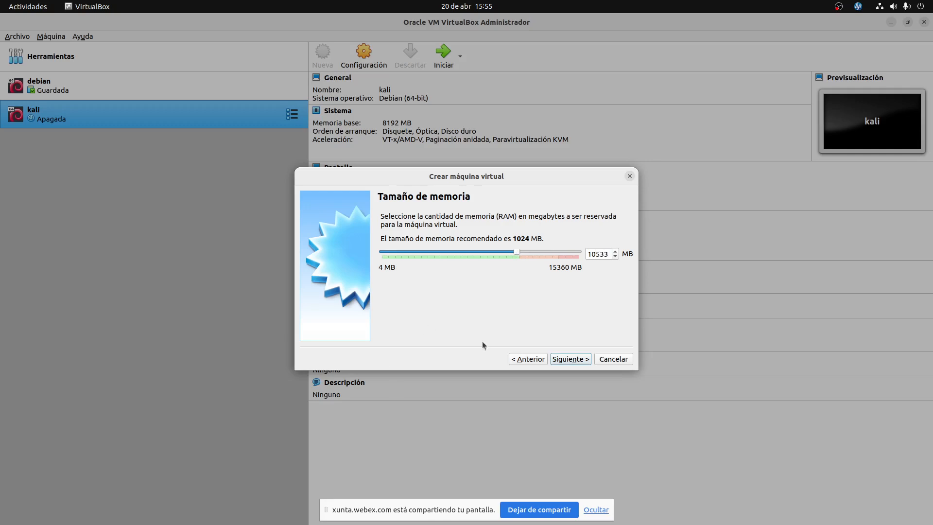
{"action": "left_click_drag", "start_coordinate": [588, 254], "coordinate": [603, 254]}
{"action": "left_click_drag", "start_coordinate": [515, 251], "coordinate": [442, 249]}
{"action": "left_click_drag", "start_coordinate": [587, 253], "coordinate": [632, 253]}
{"action": "type", "text": "4000"}
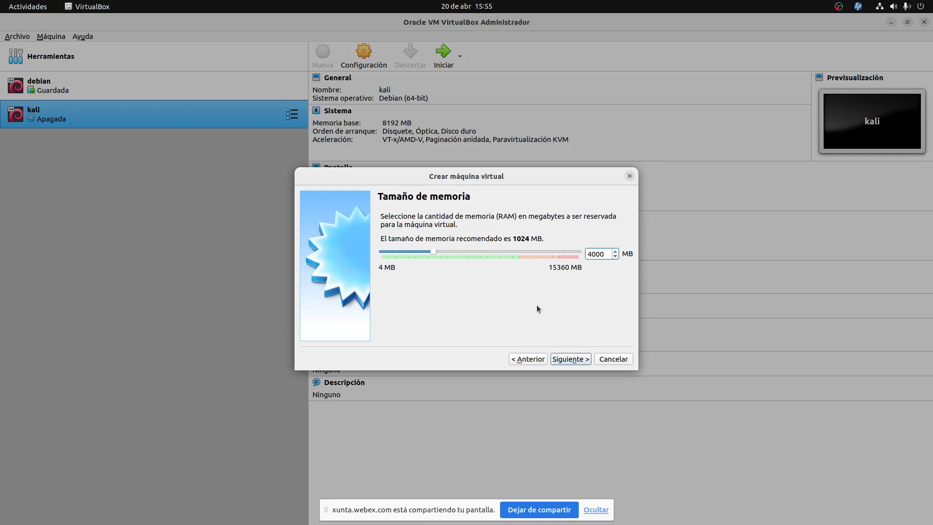
{"action": "key", "text": "BackSpace"}
{"action": "key", "text": "BackSpace"}
{"action": "type", "text": "96"}
Keep 4096 MB and choose 'Crear un disco duro virtual ahora' for the new machine.
{"action": "left_click", "coordinate": [582, 362]}
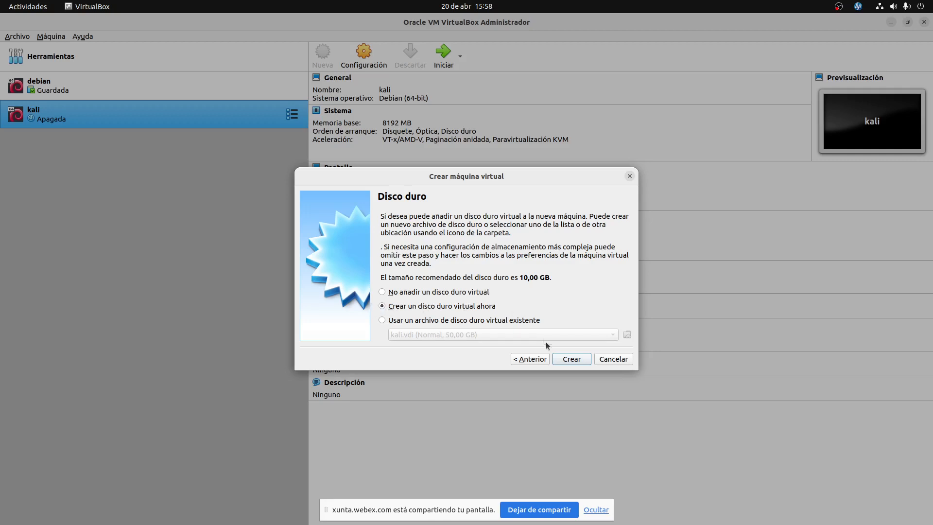
{"action": "left_click", "coordinate": [571, 359]}
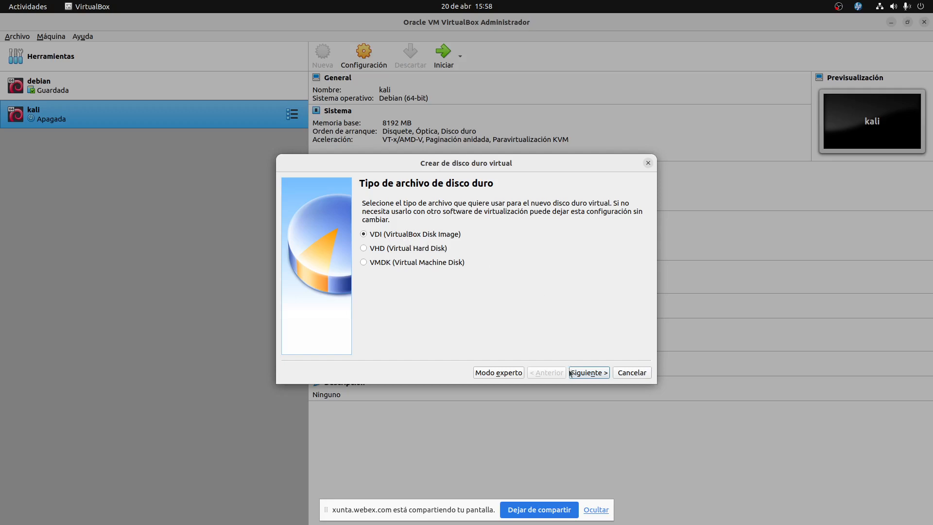
Accept VDI (VirtualBox Disk Image) as the virtual disk file type.
{"action": "left_click", "coordinate": [588, 375]}
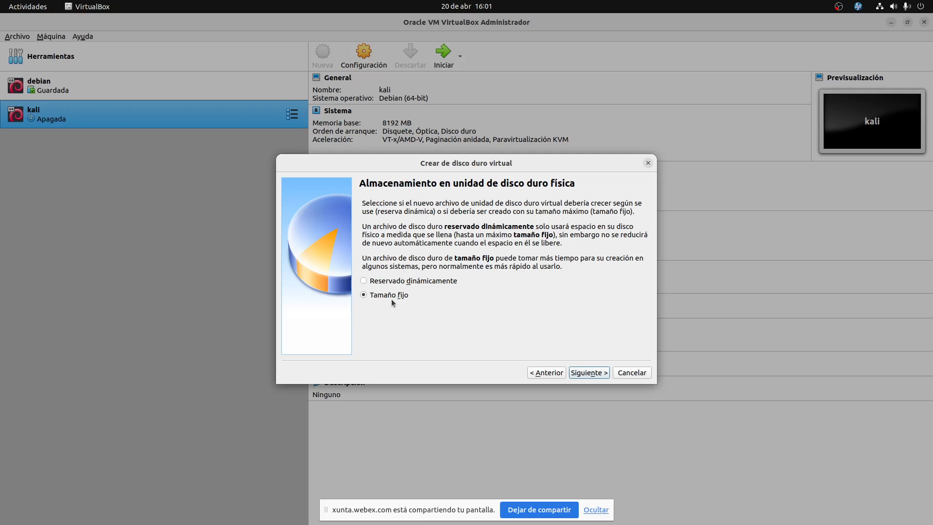
Choose 'Reservado dinámicamente' so the virtual disk grows as needed.
{"action": "left_click", "coordinate": [397, 281]}
{"action": "left_click", "coordinate": [424, 283]}
Change the ubuntu.vdi disk size from 10,00 GB to 100,00 GB.
{"action": "left_click", "coordinate": [590, 373]}
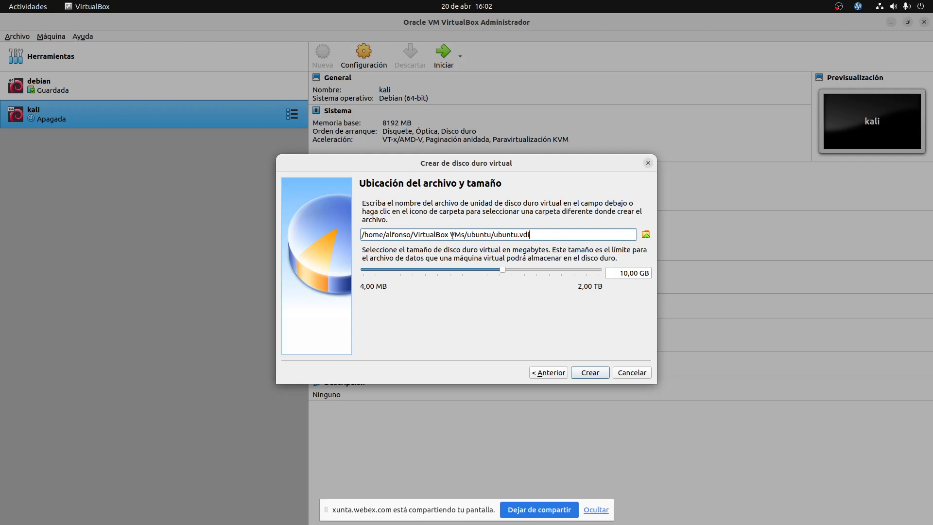
{"action": "left_click_drag", "start_coordinate": [452, 235], "coordinate": [400, 228]}
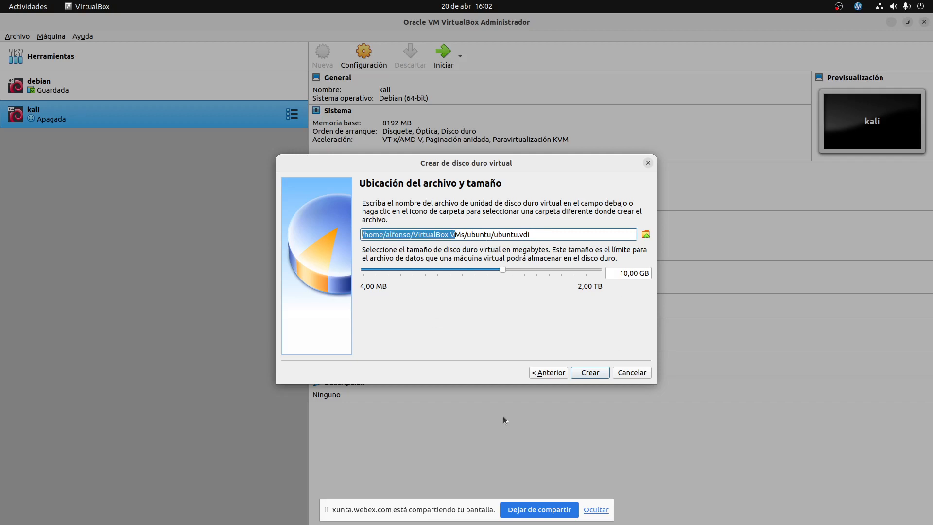
{"action": "left_click", "coordinate": [623, 273]}
{"action": "key", "text": "BackSpace"}
{"action": "type", "text": "6"}
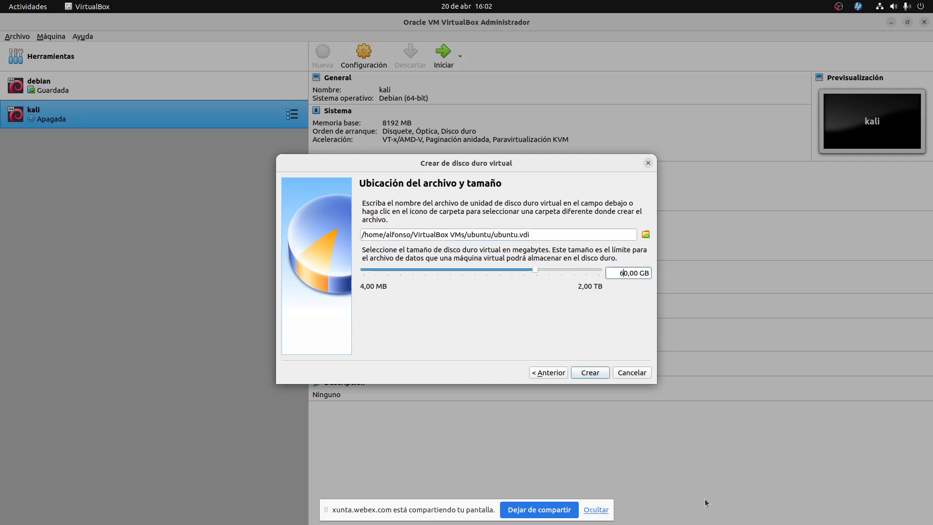
{"action": "key", "text": "BackSpace"}
{"action": "type", "text": "100"}
{"action": "key", "text": "BackSpace"}
Create the 100 GB virtual disk, adding the powered-off ubuntu VM to the machine list.
{"action": "left_click", "coordinate": [590, 373]}
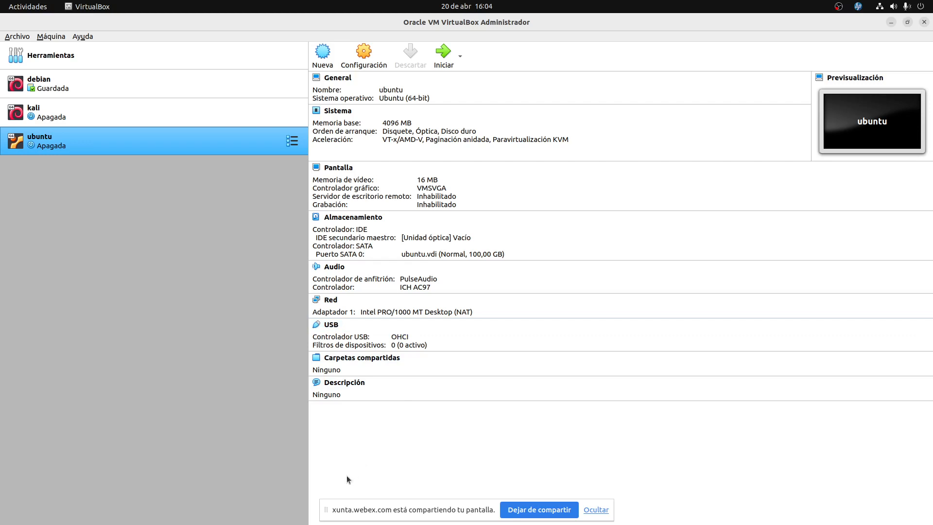
Start the ubuntu VM with the preset boot disk, dismiss its notices, then close the halted window.
{"action": "left_click", "coordinate": [432, 69]}
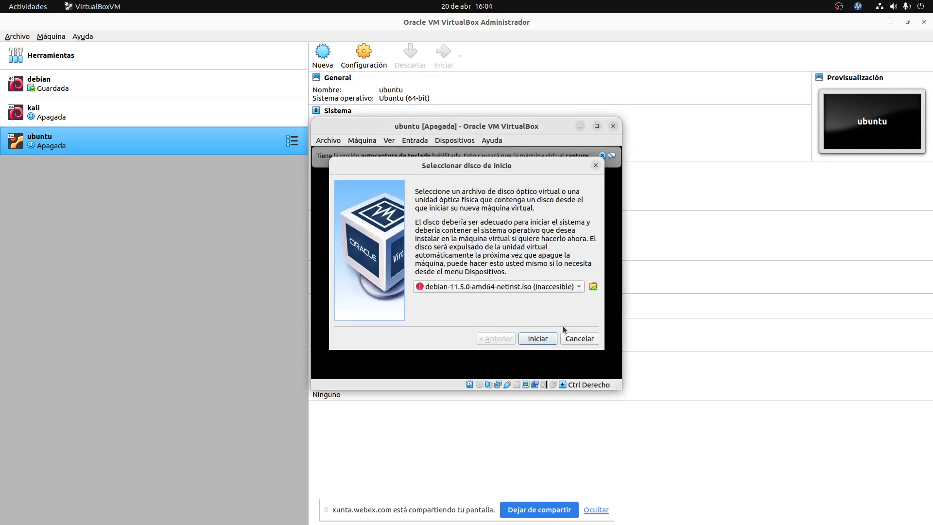
{"action": "left_click", "coordinate": [538, 339]}
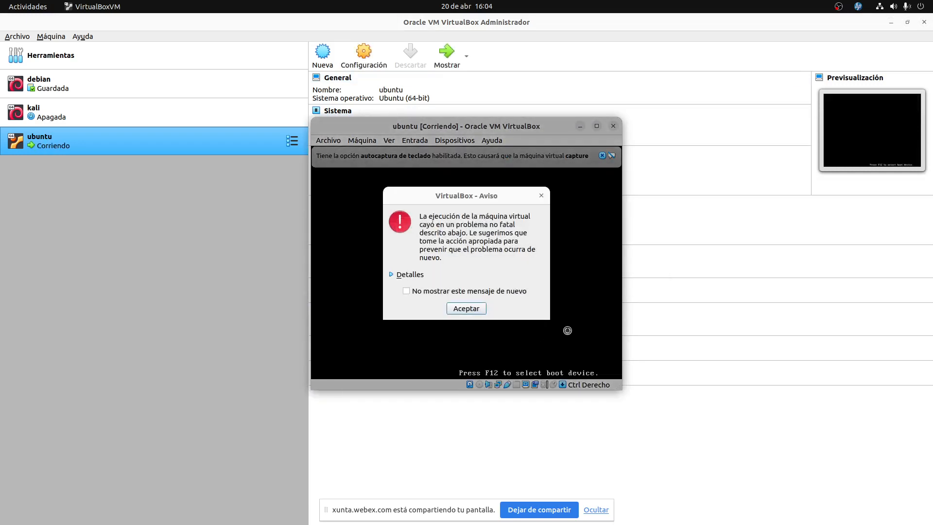
{"action": "left_click", "coordinate": [466, 310]}
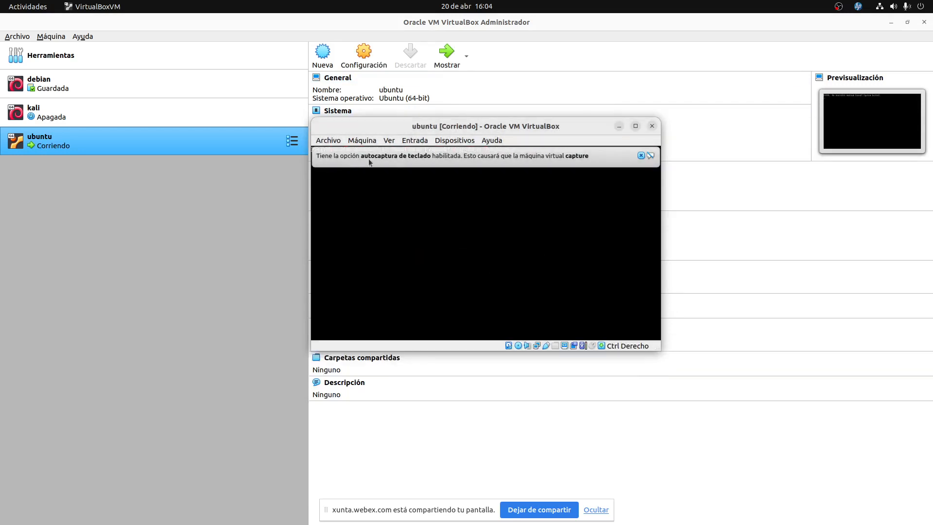
{"action": "left_click", "coordinate": [641, 156]}
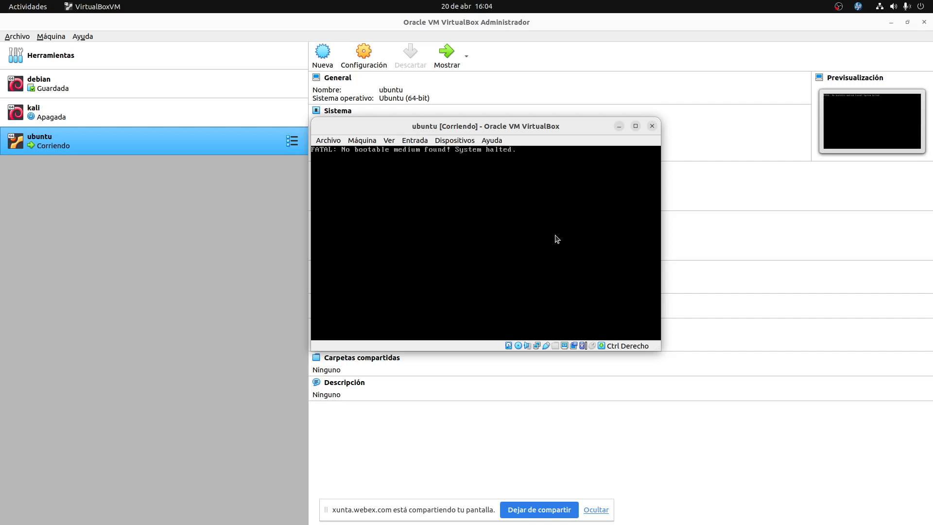
{"action": "left_click", "coordinate": [652, 127]}
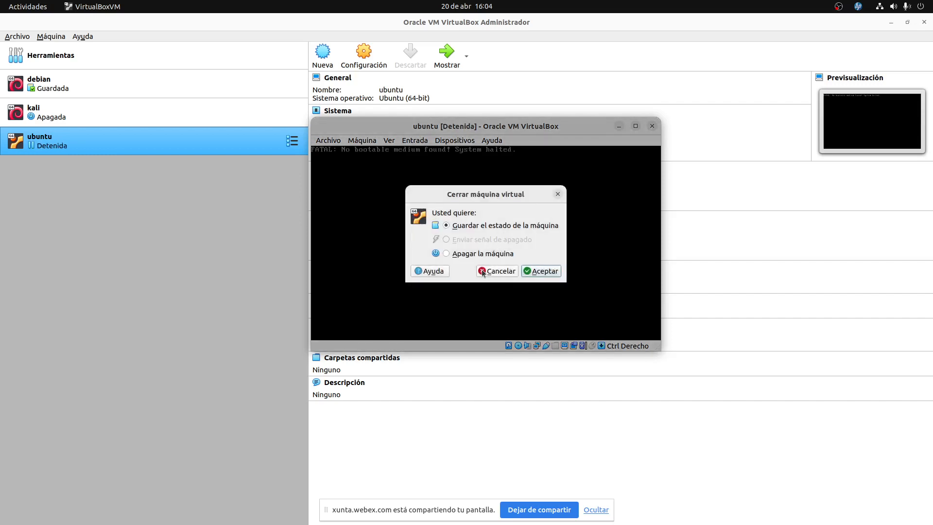
Power off the ubuntu machine with Apagar la máquina and return to the VirtualBox manager.
{"action": "left_click", "coordinate": [478, 254]}
{"action": "left_click", "coordinate": [545, 271]}
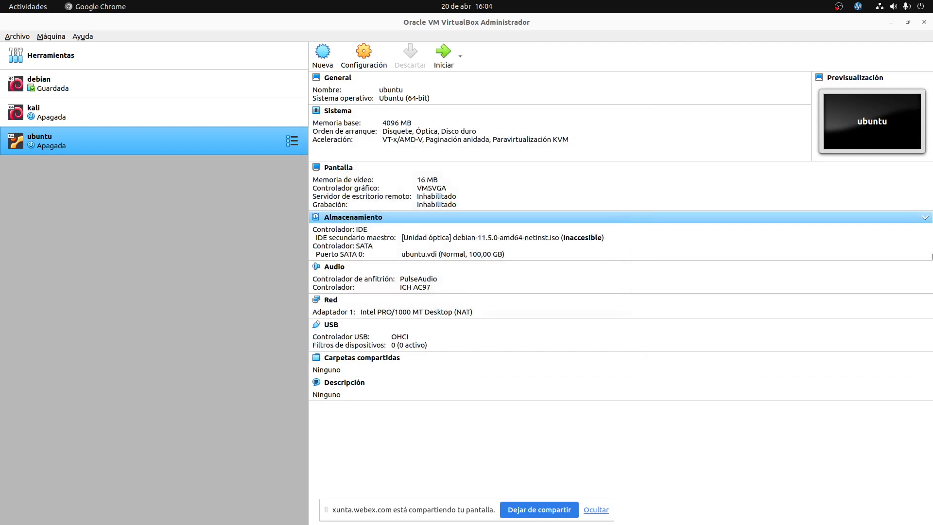
{"action": "left_click", "coordinate": [226, 136]}
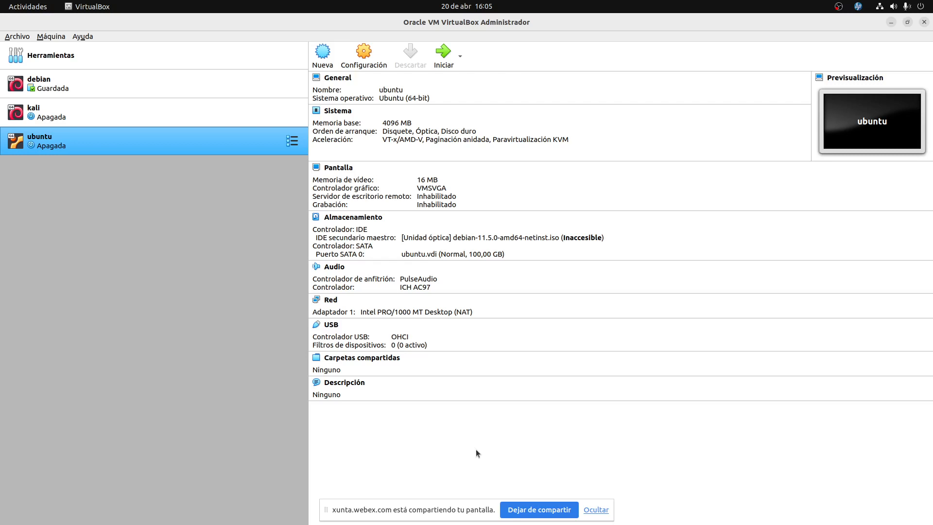
Open the Configuración dialog for the ubuntu VM.
{"action": "left_click", "coordinate": [365, 61]}
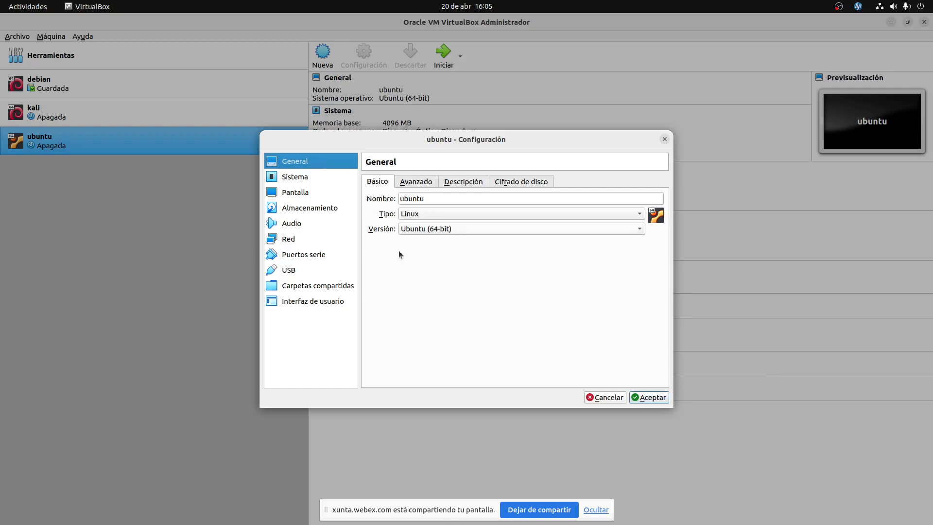
Set Compartir portapapeles and Arrastrar y soltar to Bidireccional under General > Avanzado.
{"action": "left_click", "coordinate": [433, 181]}
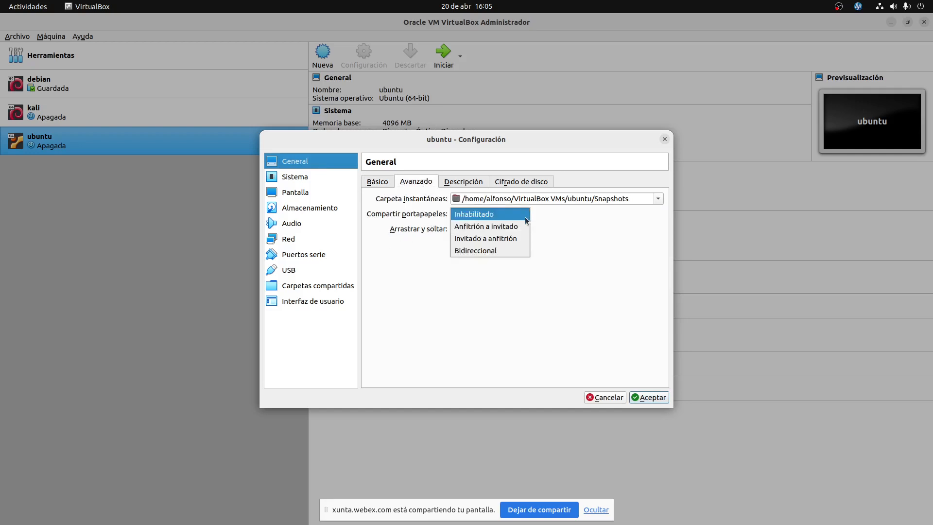
{"action": "left_click", "coordinate": [504, 249]}
{"action": "left_click", "coordinate": [508, 230]}
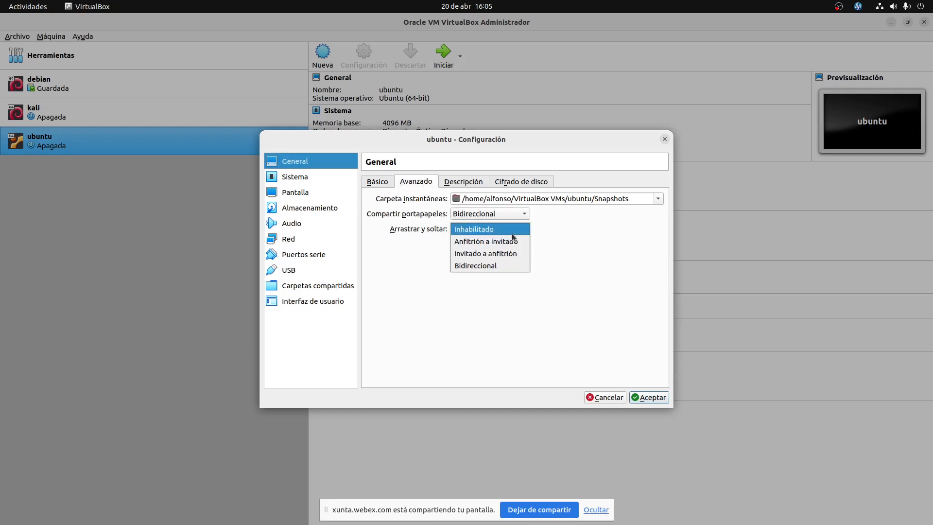
{"action": "left_click", "coordinate": [498, 265]}
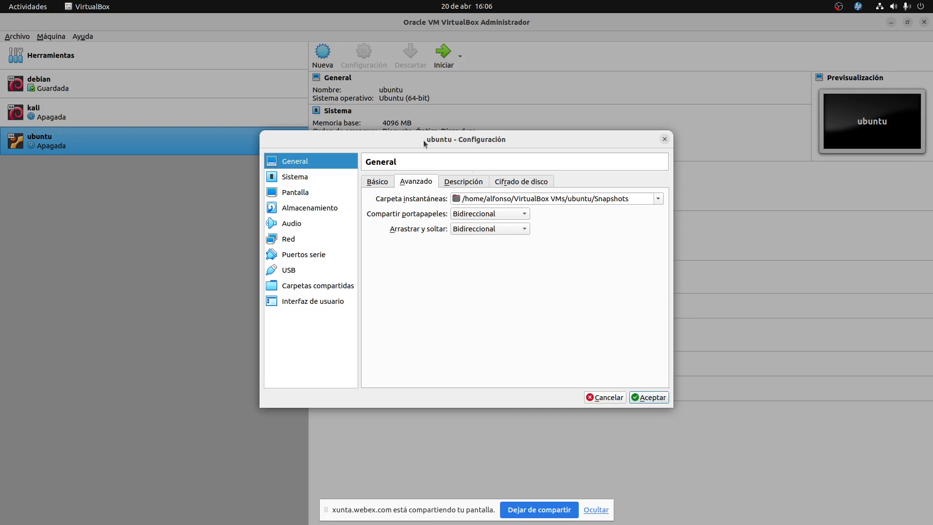
{"action": "left_click", "coordinate": [297, 179]}
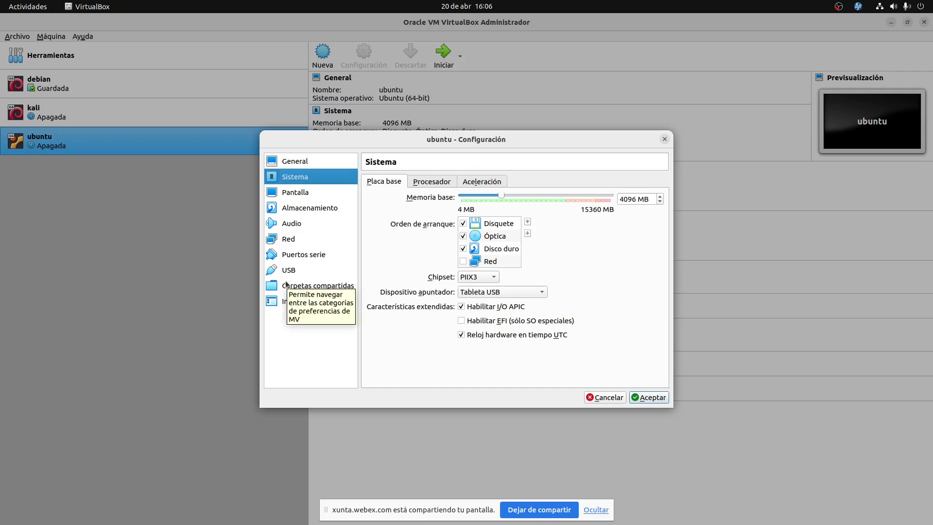
Go through Pantalla to the Almacenamiento settings page.
{"action": "left_click", "coordinate": [293, 194]}
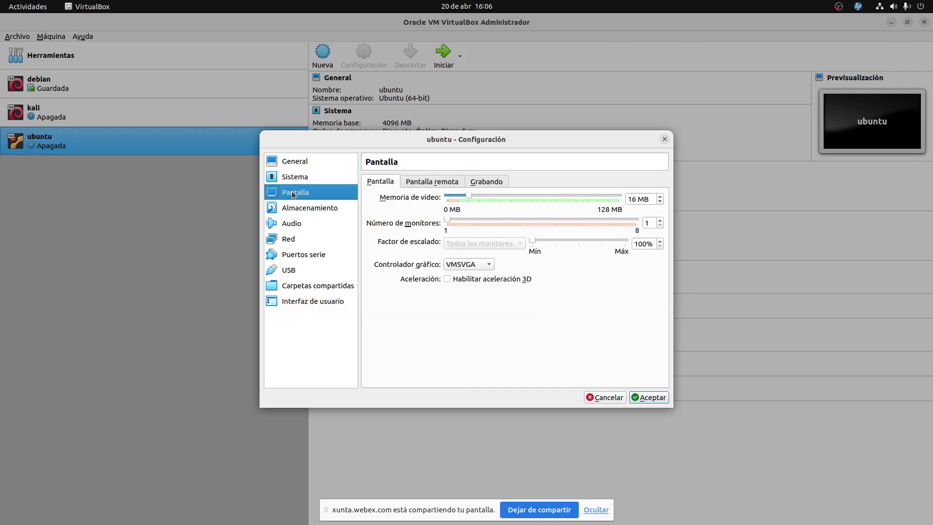
{"action": "left_click", "coordinate": [293, 209]}
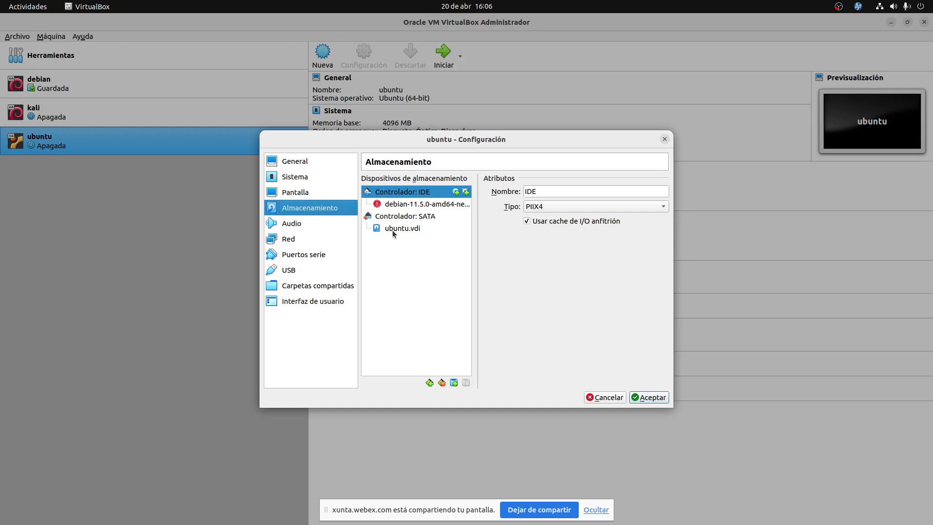
Select the optical drive holding the debian-11.5.0 ISO and open its disk choices.
{"action": "left_click", "coordinate": [394, 216]}
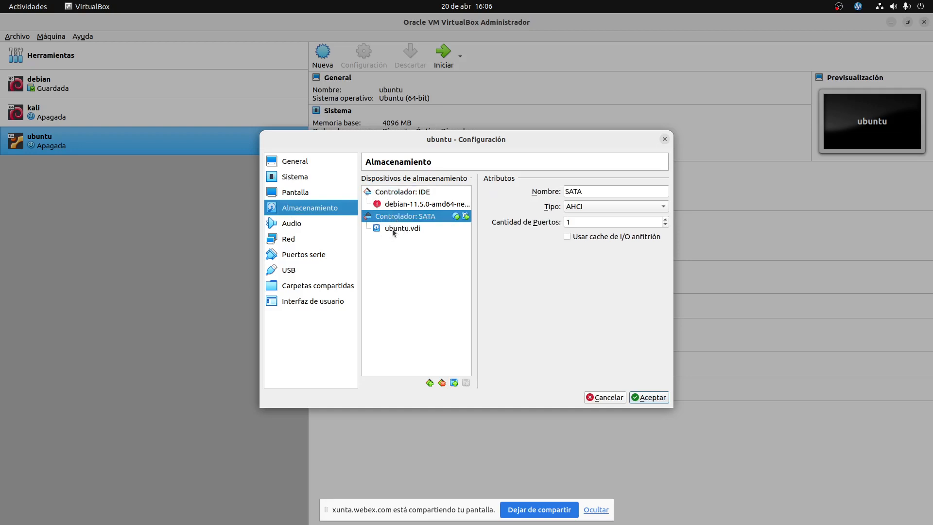
{"action": "left_click", "coordinate": [393, 229]}
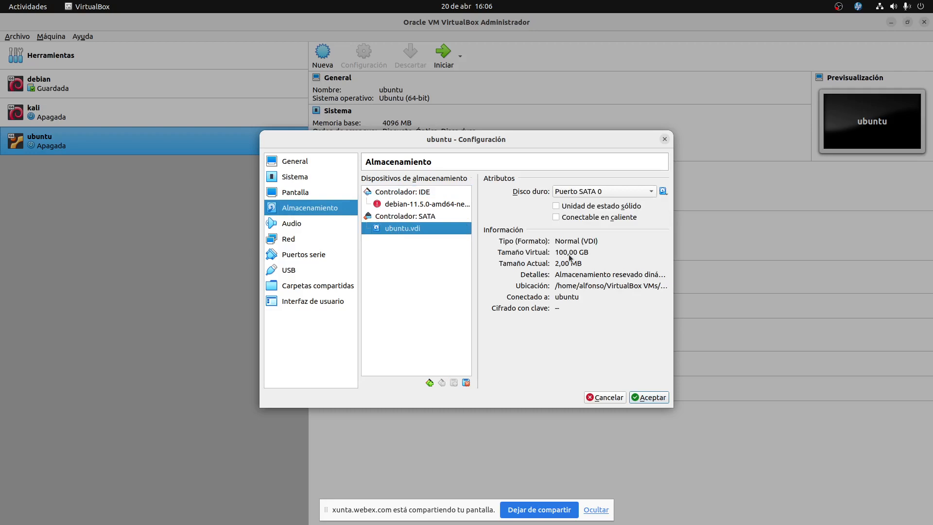
{"action": "left_click", "coordinate": [413, 191]}
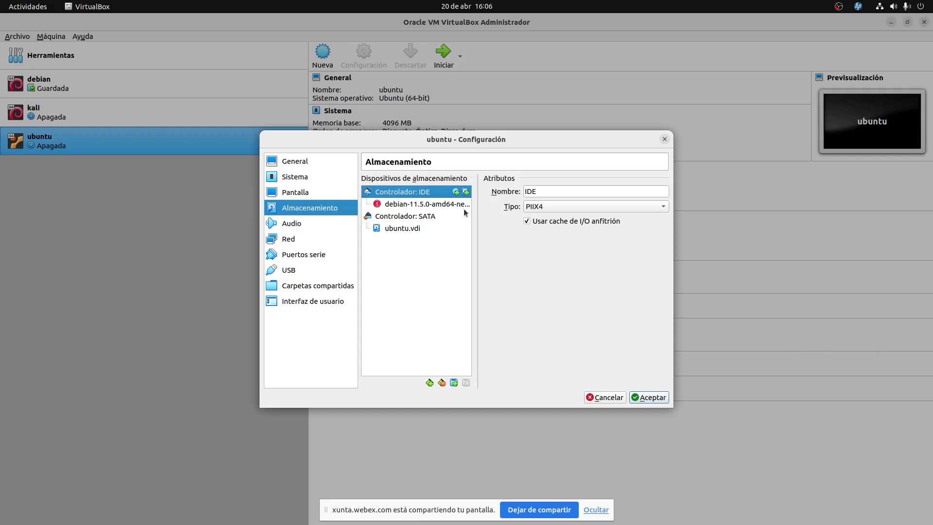
{"action": "left_click", "coordinate": [449, 204]}
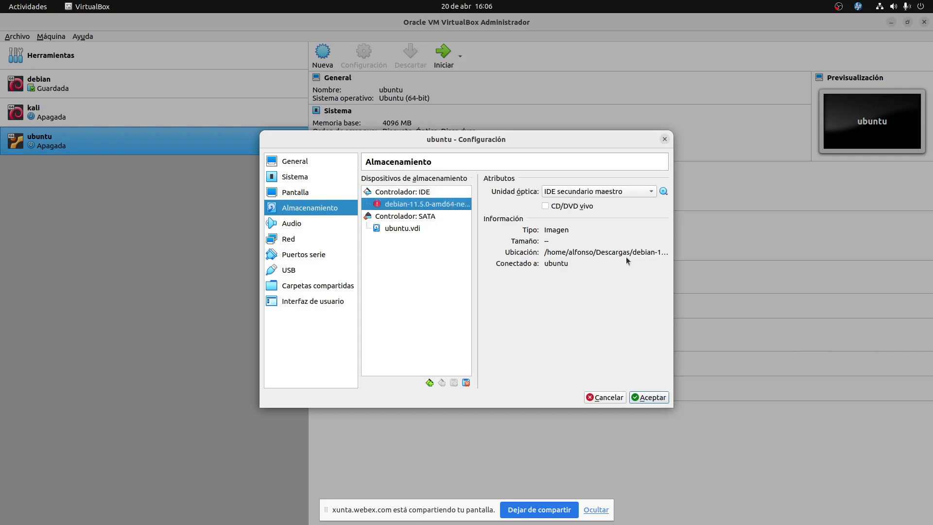
{"action": "left_click", "coordinate": [664, 192]}
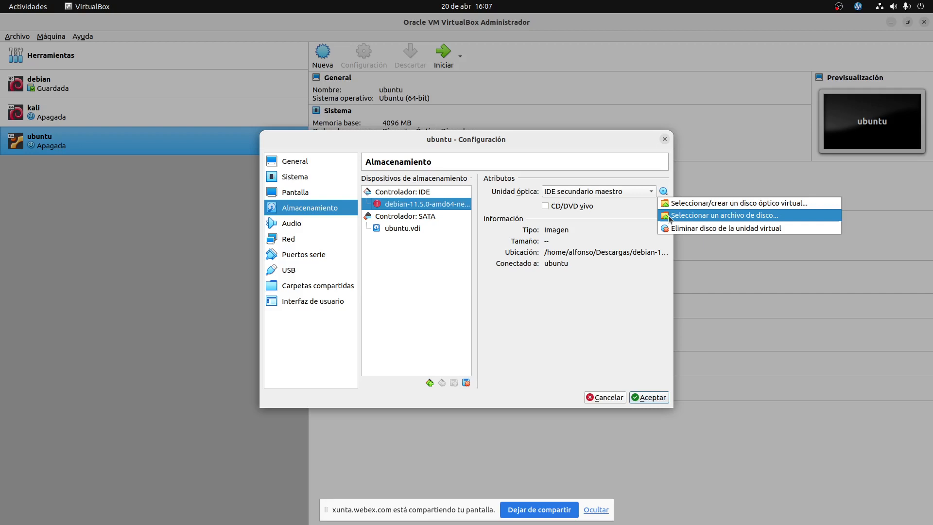
Load ubuntu-22.04.2-desktop-amd64.iso into the optical drive in place of the debian image.
{"action": "left_click", "coordinate": [668, 215]}
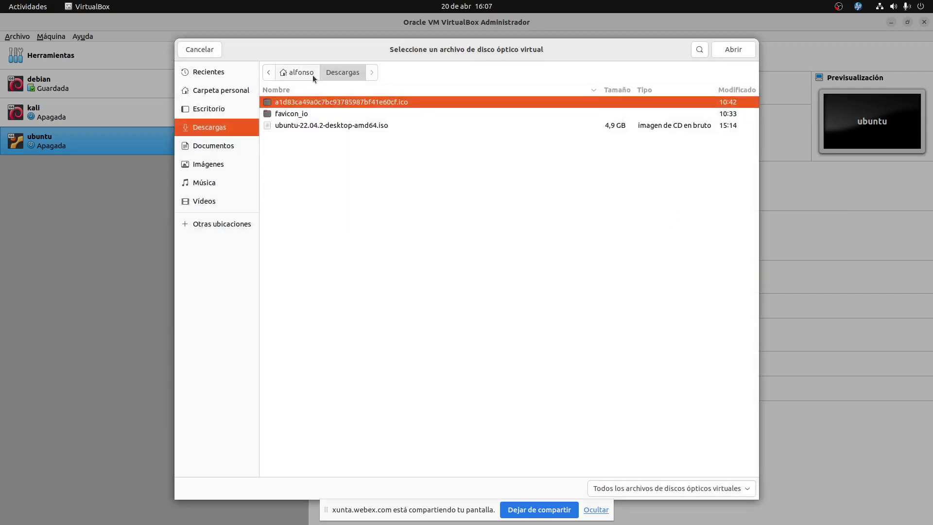
{"action": "left_click", "coordinate": [324, 126]}
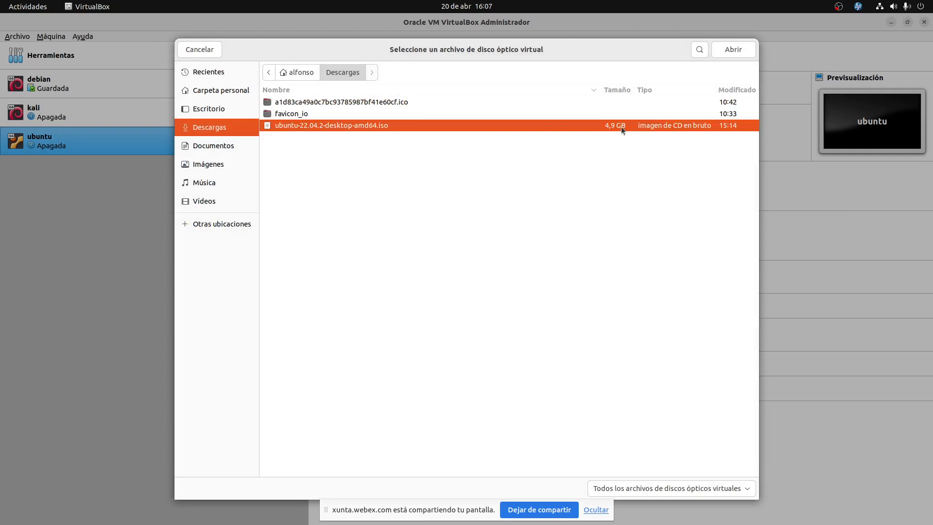
{"action": "left_click", "coordinate": [729, 49]}
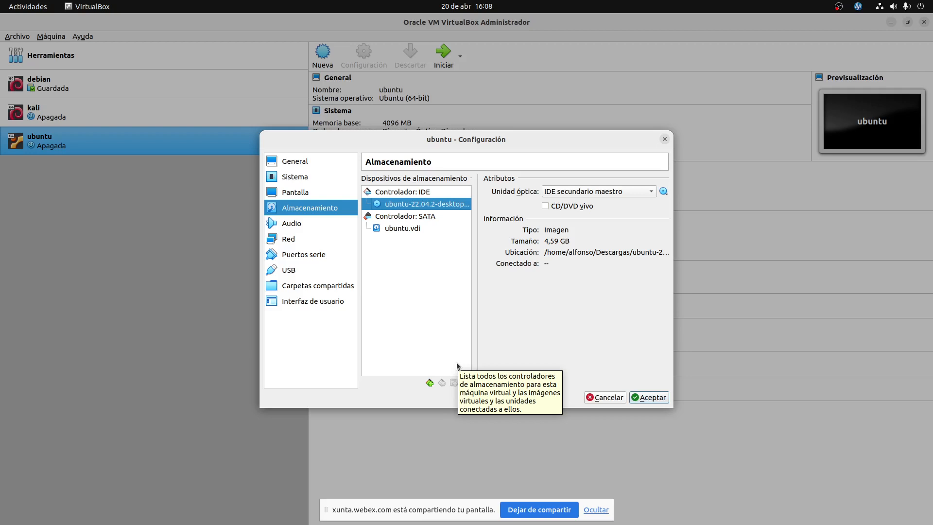
Set the first network adapter to Adaptador puente on the enp11s0 interface.
{"action": "left_click", "coordinate": [288, 227]}
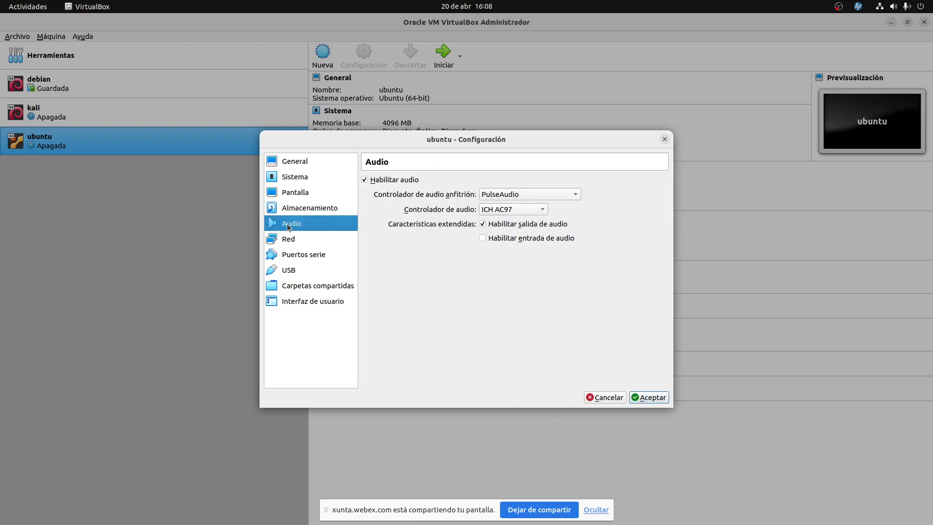
{"action": "left_click", "coordinate": [290, 242]}
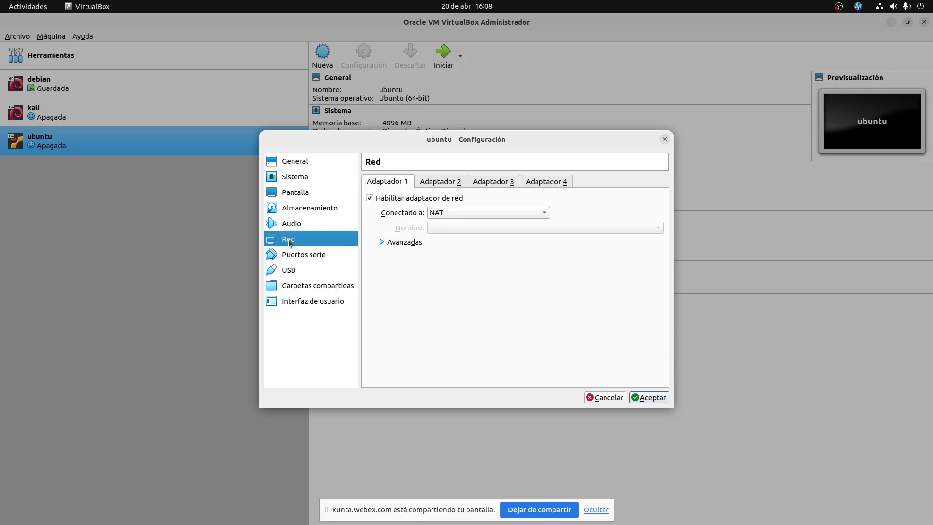
{"action": "left_click", "coordinate": [469, 214]}
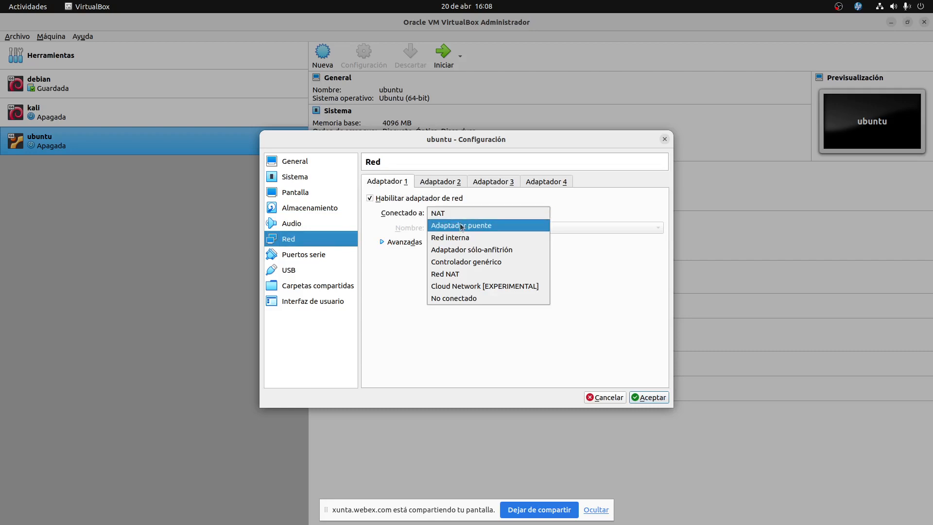
{"action": "left_click", "coordinate": [462, 226]}
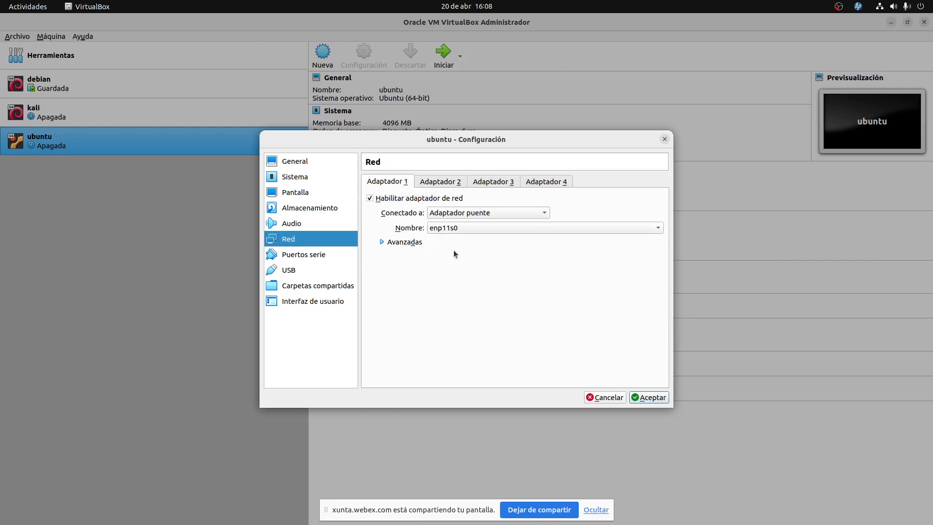
{"action": "left_click", "coordinate": [457, 228]}
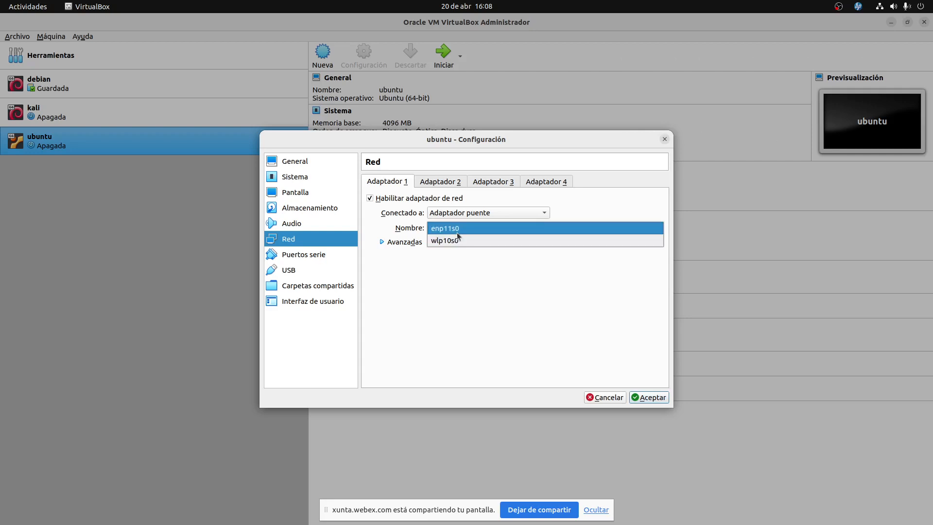
{"action": "left_click", "coordinate": [457, 233]}
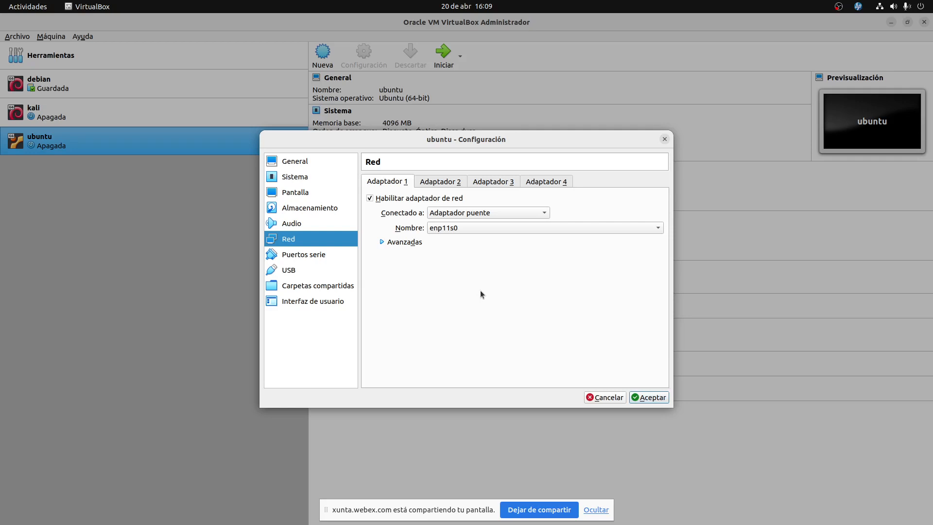
{"action": "left_click", "coordinate": [383, 241]}
{"action": "left_click_drag", "start_coordinate": [522, 285], "coordinate": [415, 283]}
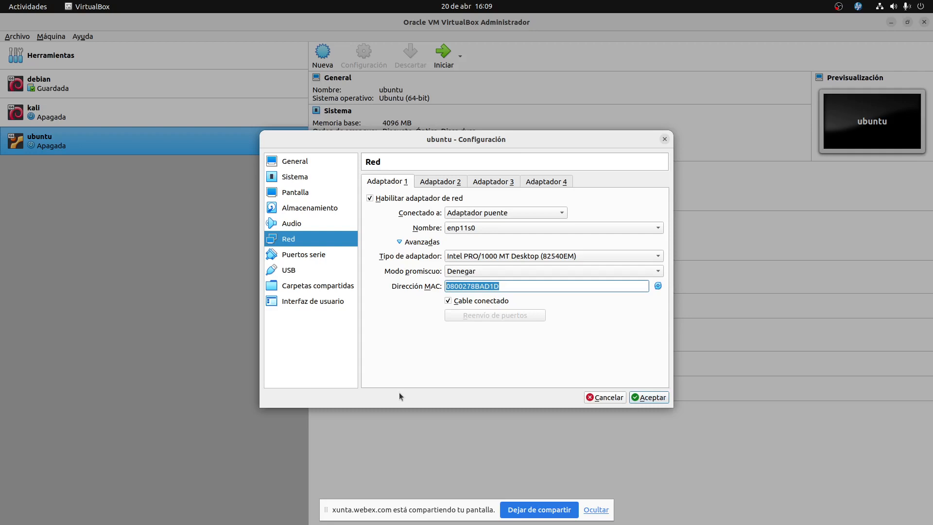
{"action": "left_click", "coordinate": [400, 241]}
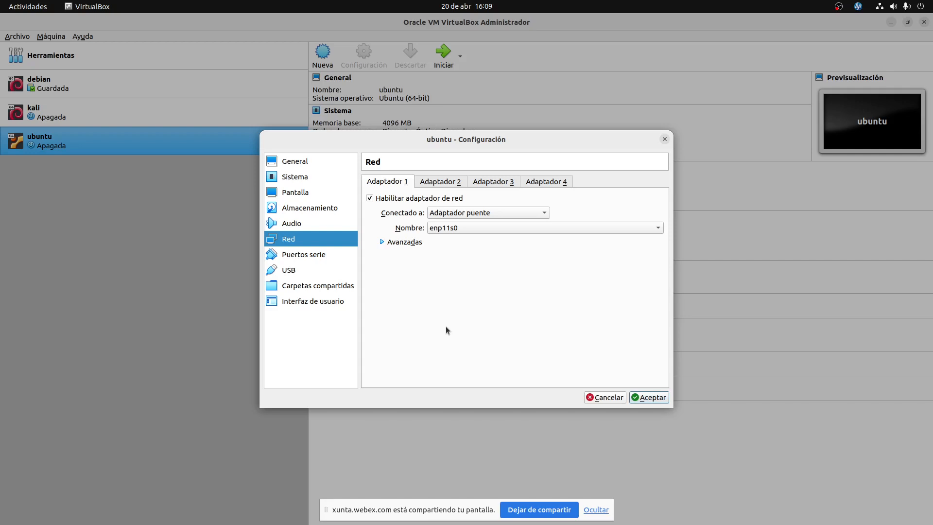
{"action": "left_click", "coordinate": [495, 214]}
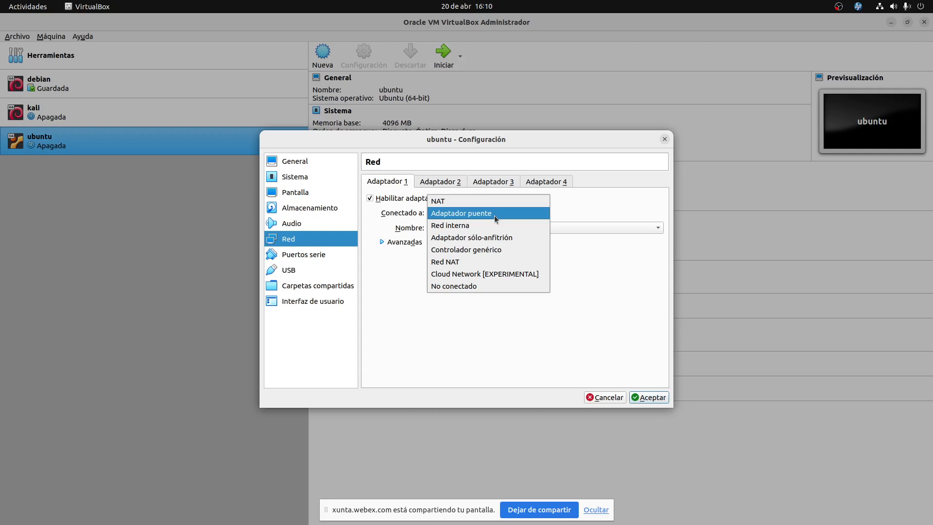
{"action": "left_click", "coordinate": [494, 215]}
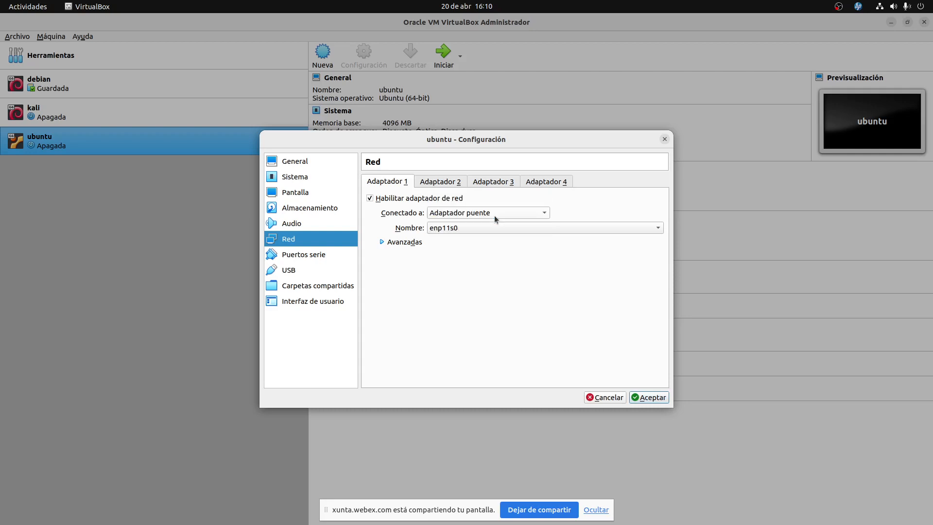
{"action": "left_click", "coordinate": [495, 217]}
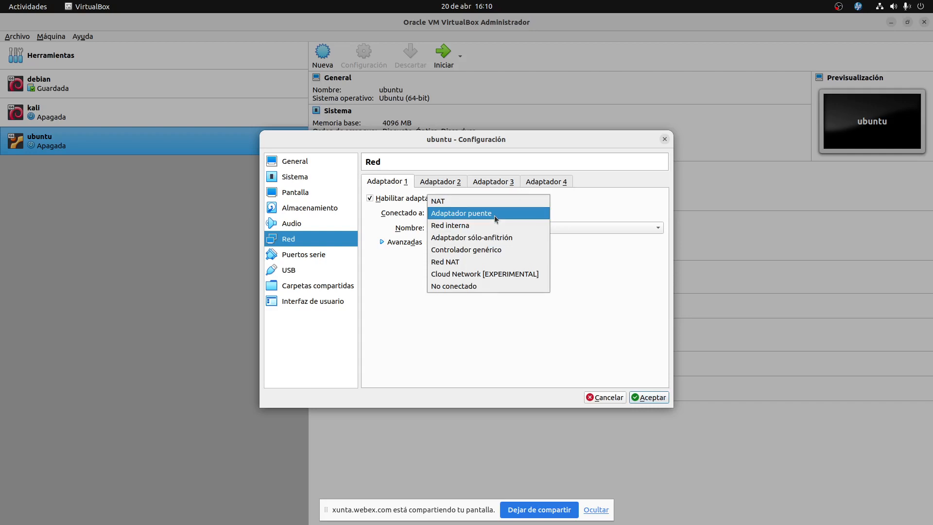
{"action": "left_click", "coordinate": [440, 212]}
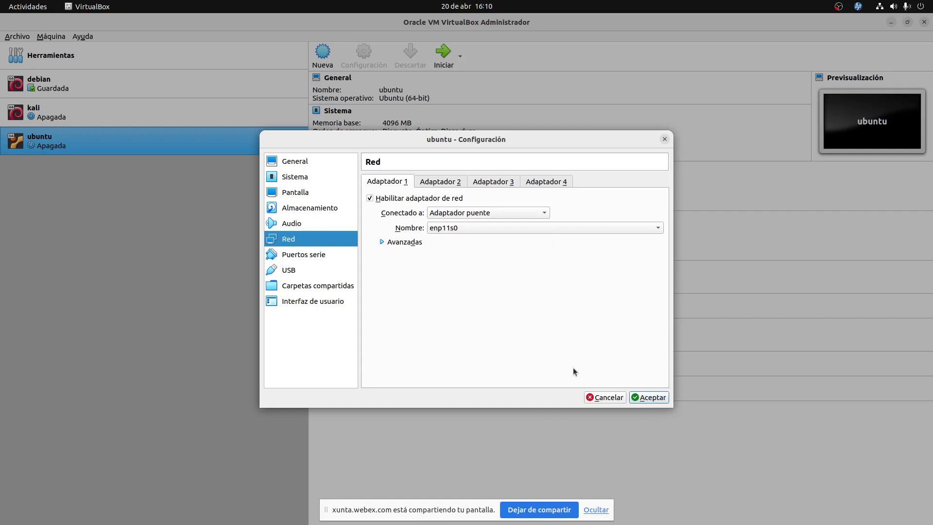
Review the remaining settings pages, then save the ubuntu VM settings with Aceptar.
{"action": "left_click", "coordinate": [318, 254]}
{"action": "left_click", "coordinate": [306, 272]}
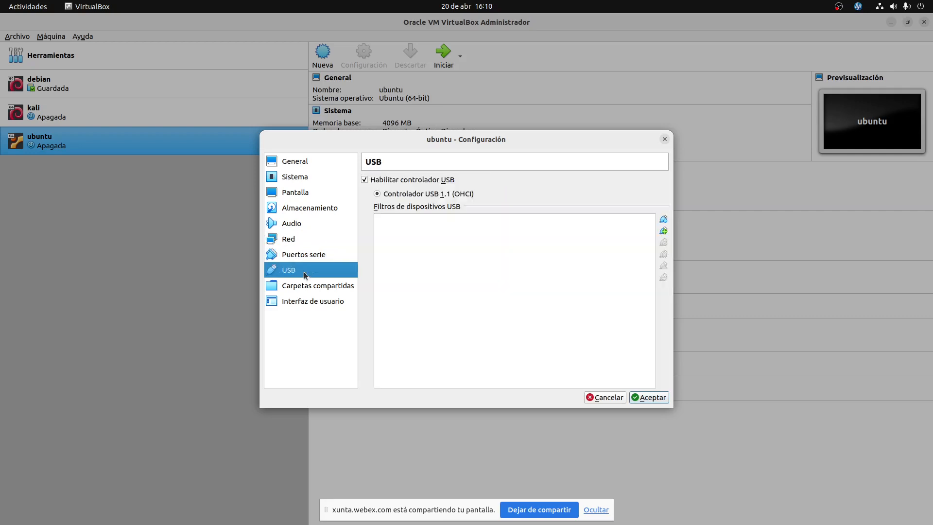
{"action": "left_click", "coordinate": [302, 287]}
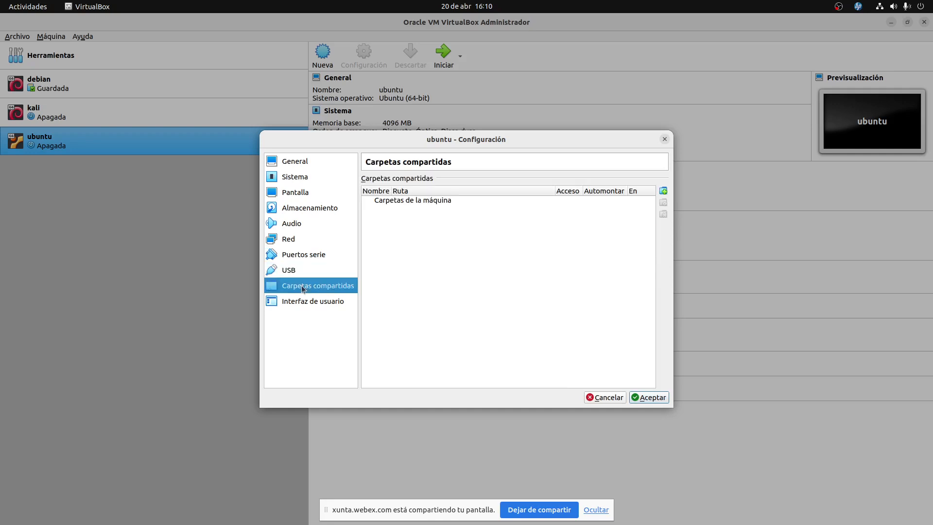
{"action": "left_click", "coordinate": [302, 302]}
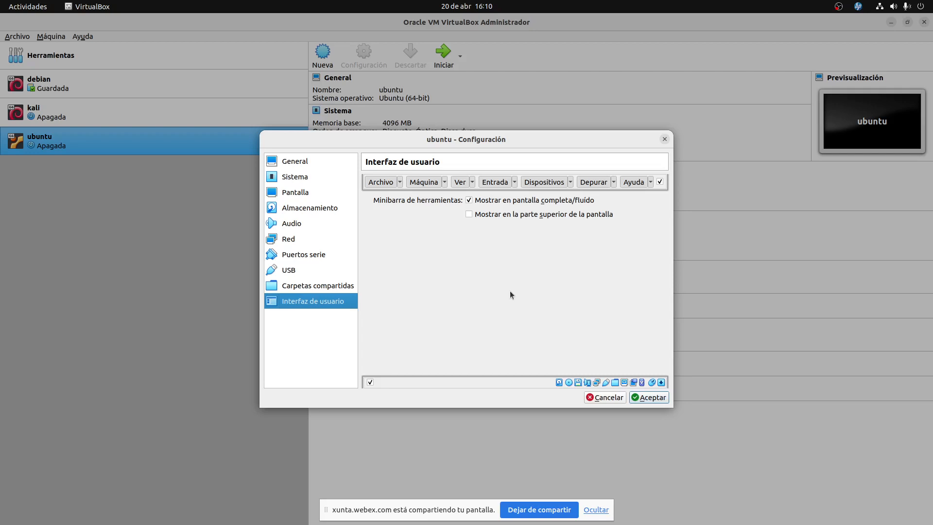
{"action": "left_click", "coordinate": [310, 162]}
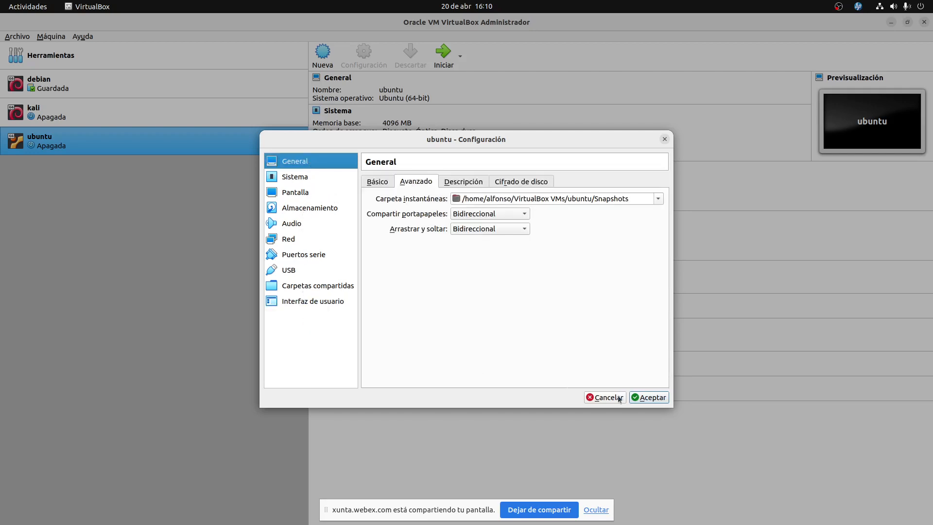
{"action": "left_click", "coordinate": [662, 402]}
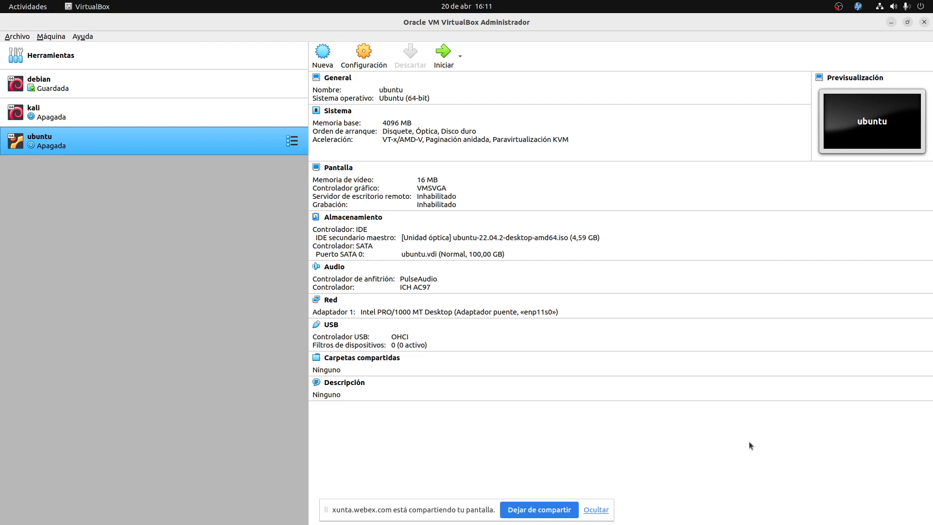
Start the ubuntu VM and dismiss the keyboard autocapture notice at the GRUB menu.
{"action": "left_click", "coordinate": [444, 54]}
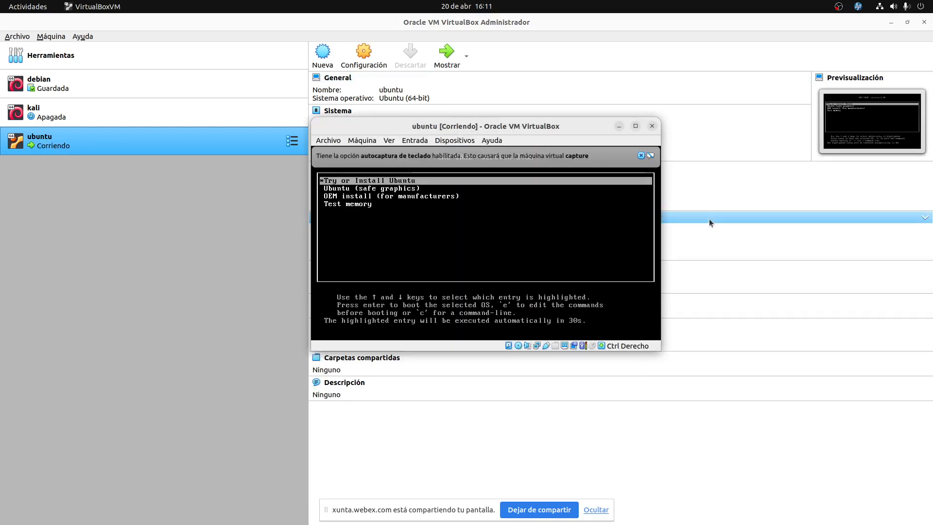
{"action": "key", "text": "Down"}
{"action": "key", "text": "Down"}
{"action": "key", "text": "Up"}
{"action": "key", "text": "Up"}
{"action": "key", "text": "Down"}
{"action": "key", "text": "Down"}
{"action": "key", "text": "Down"}
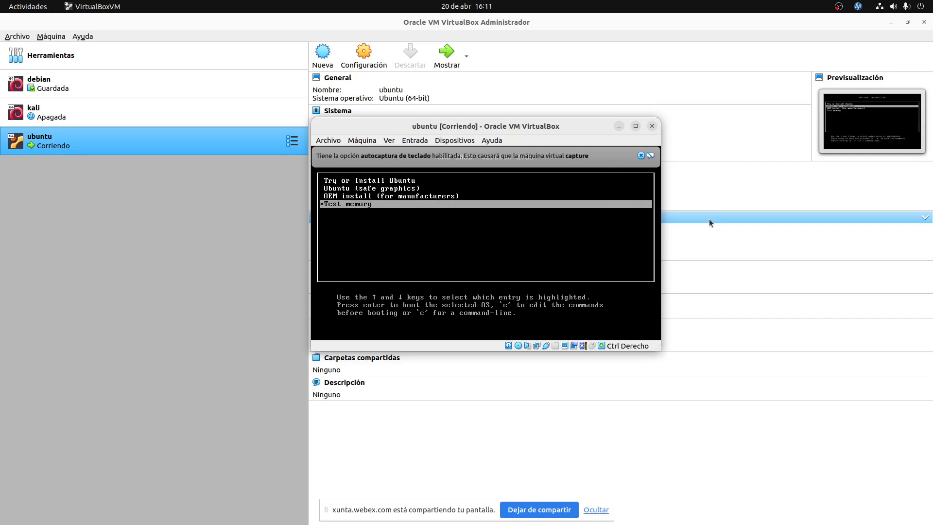
{"action": "key", "text": "Up"}
{"action": "key", "text": "Up"}
{"action": "key", "text": "Up"}
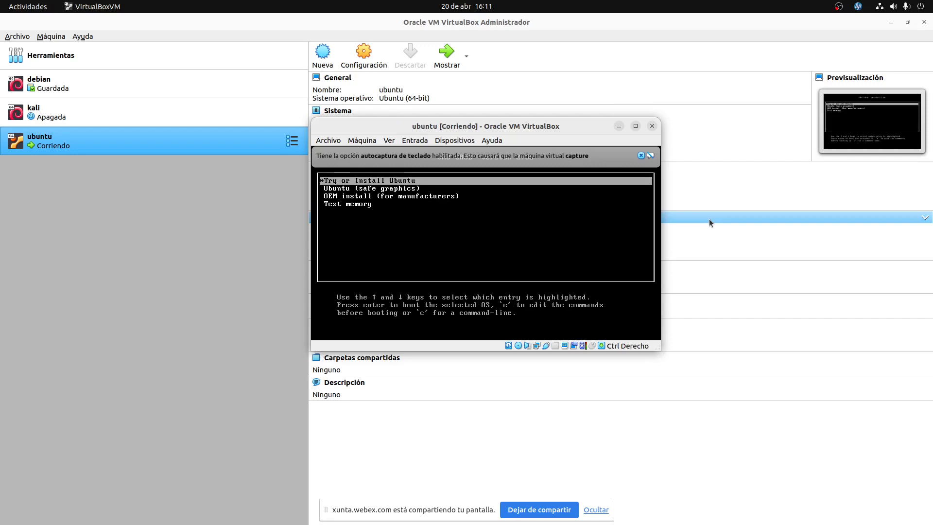
{"action": "left_click", "coordinate": [641, 156]}
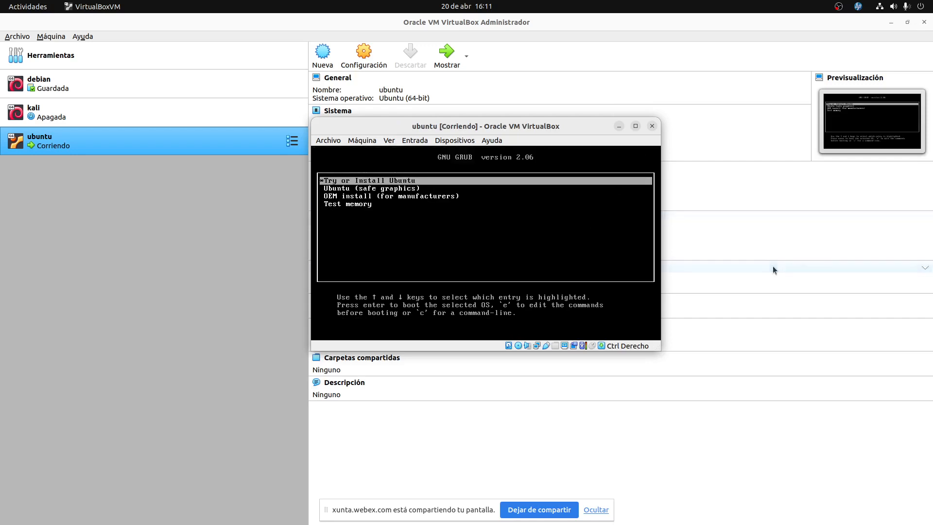
Highlight 'Try or Install Ubuntu' in the GRUB menu and boot it.
{"action": "key", "text": "Down"}
{"action": "key", "text": "Down"}
{"action": "key", "text": "Up"}
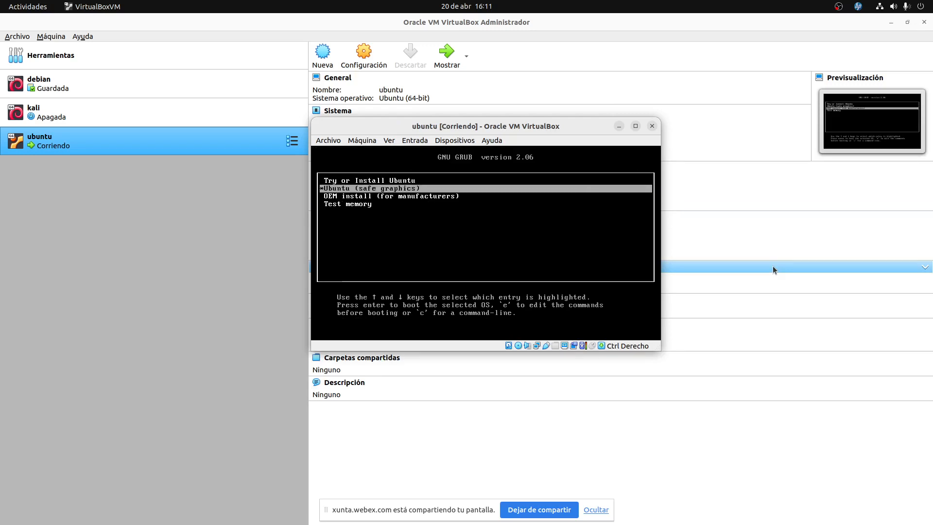
{"action": "key", "text": "Down"}
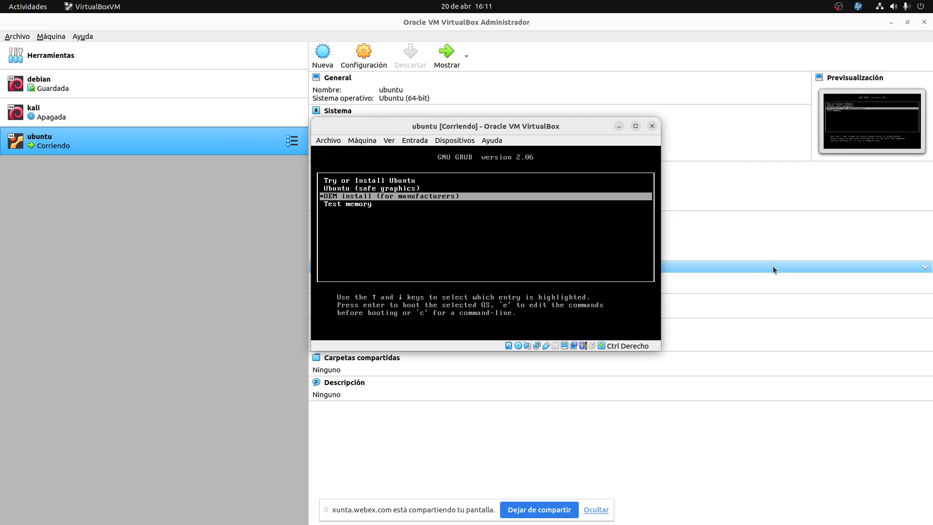
{"action": "key", "text": "Up"}
{"action": "key", "text": "Up"}
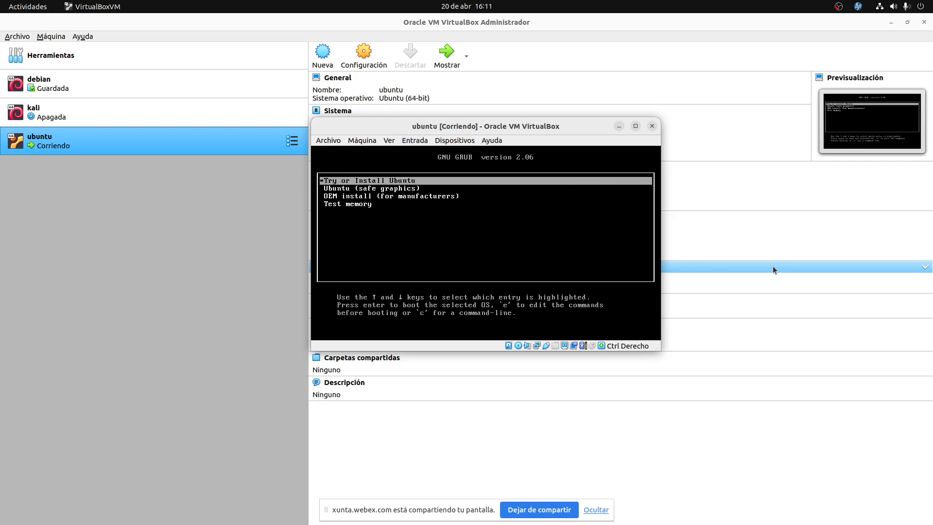
{"action": "key", "text": "Down"}
{"action": "key", "text": "Down"}
{"action": "key", "text": "Down"}
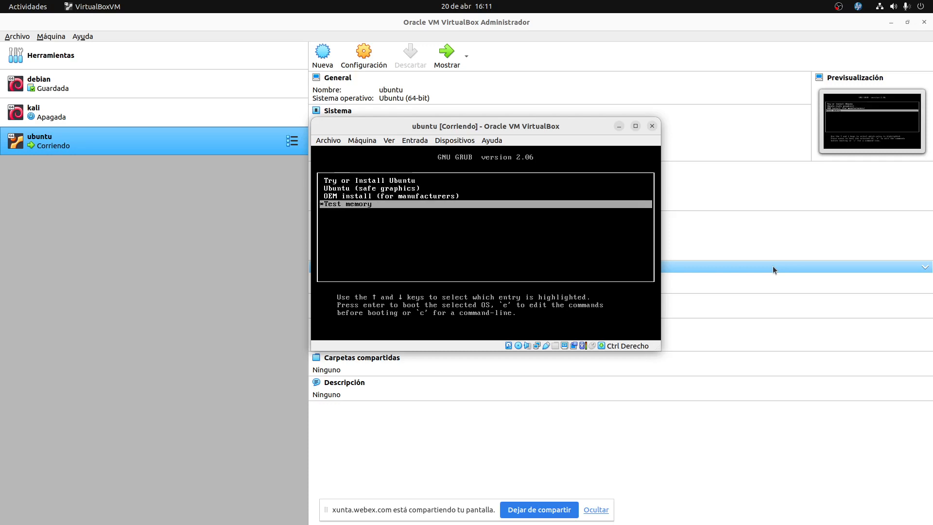
{"action": "key", "text": "Up"}
{"action": "key", "text": "Up"}
{"action": "key", "text": "Up"}
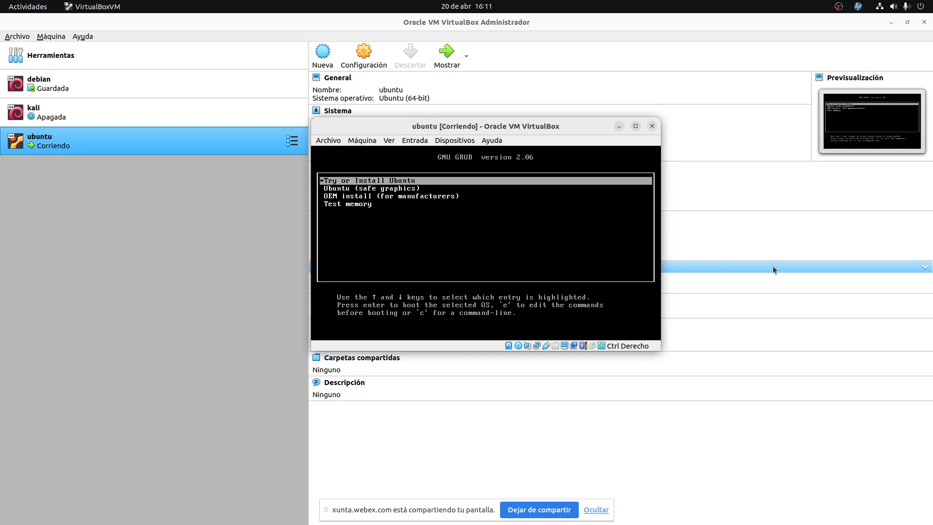
{"action": "key", "text": "Down"}
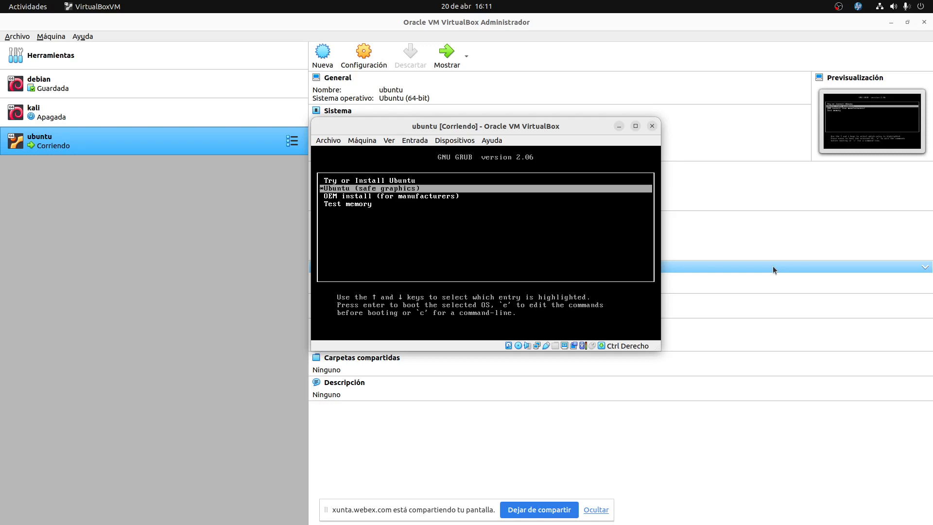
{"action": "key", "text": "Down"}
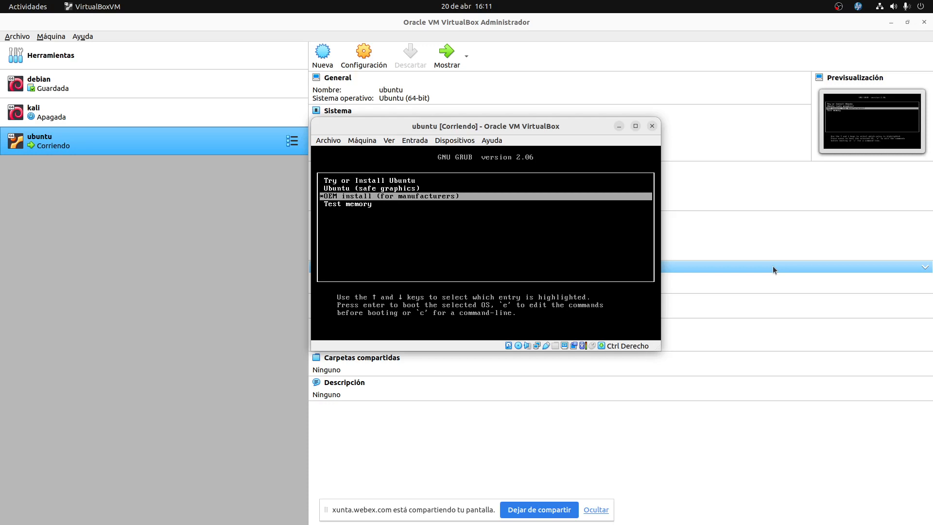
{"action": "key", "text": "Down"}
{"action": "key", "text": "Up"}
{"action": "key", "text": "Up"}
{"action": "key", "text": "Up"}
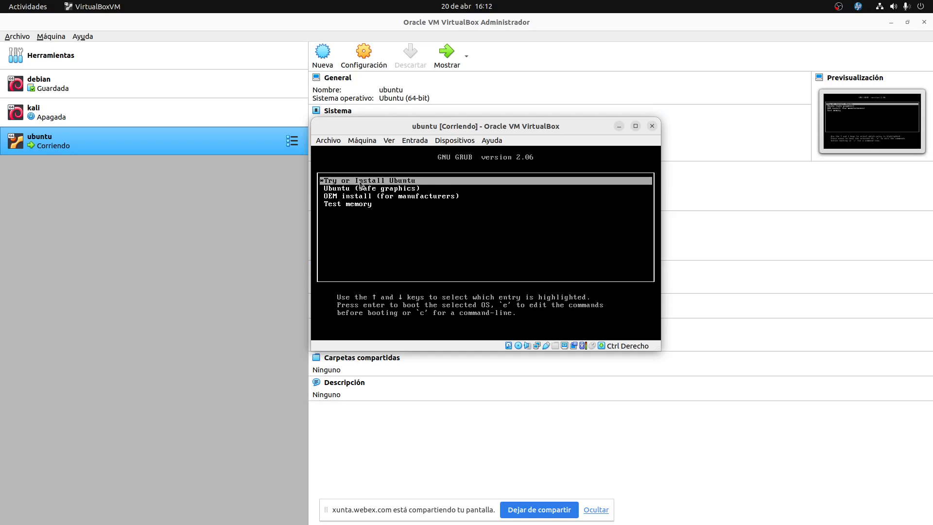
{"action": "key", "text": "Down"}
{"action": "key", "text": "Down"}
{"action": "key", "text": "Down"}
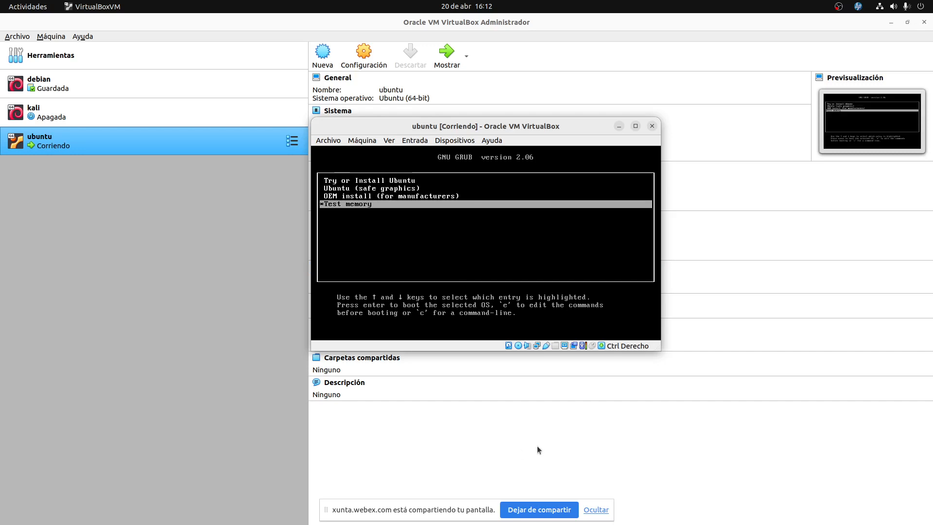
{"action": "key", "text": "Up"}
{"action": "key", "text": "Up"}
{"action": "key", "text": "Up"}
{"action": "key", "text": "Down"}
{"action": "key", "text": "Down"}
{"action": "key", "text": "Down"}
{"action": "key", "text": "Up"}
{"action": "key", "text": "Up"}
{"action": "key", "text": "Up"}
{"action": "key", "text": "Down"}
{"action": "key", "text": "Down"}
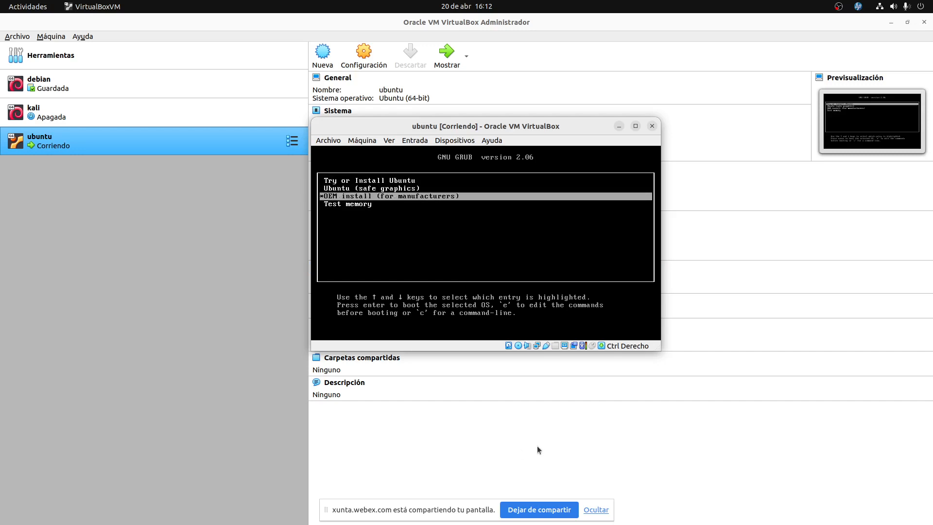
{"action": "key", "text": "Down"}
{"action": "key", "text": "Up"}
{"action": "key", "text": "Up"}
{"action": "key", "text": "Up"}
{"action": "key", "text": "Down"}
{"action": "key", "text": "Down"}
{"action": "key", "text": "Down"}
{"action": "key", "text": "Up"}
{"action": "key", "text": "Up"}
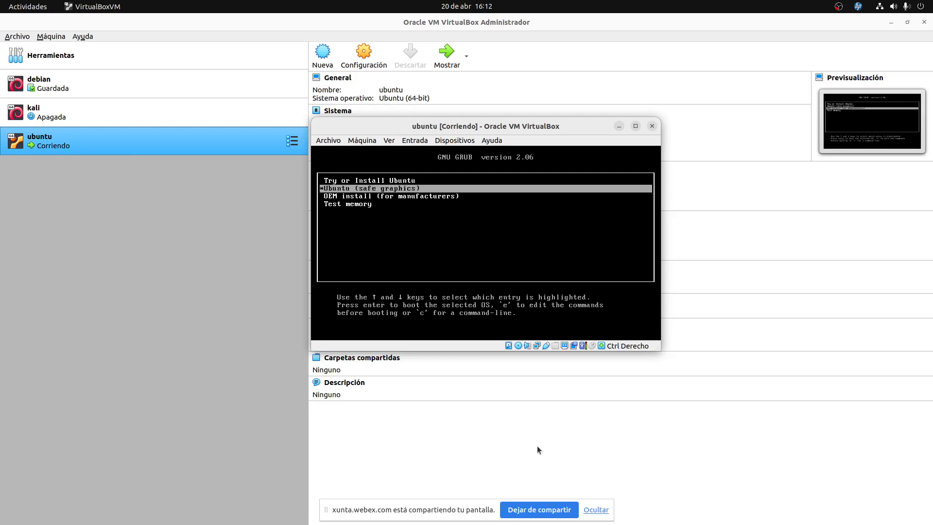
{"action": "key", "text": "Up"}
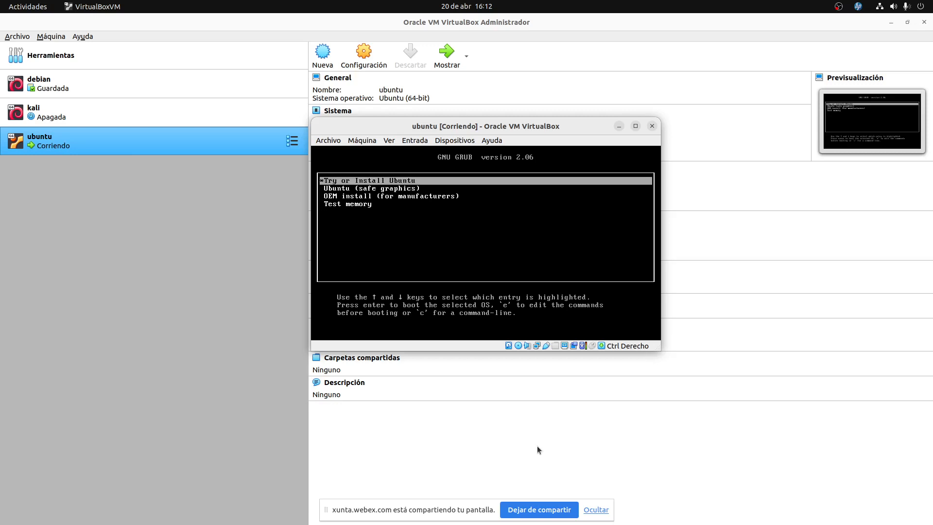
{"action": "key", "text": "Return"}
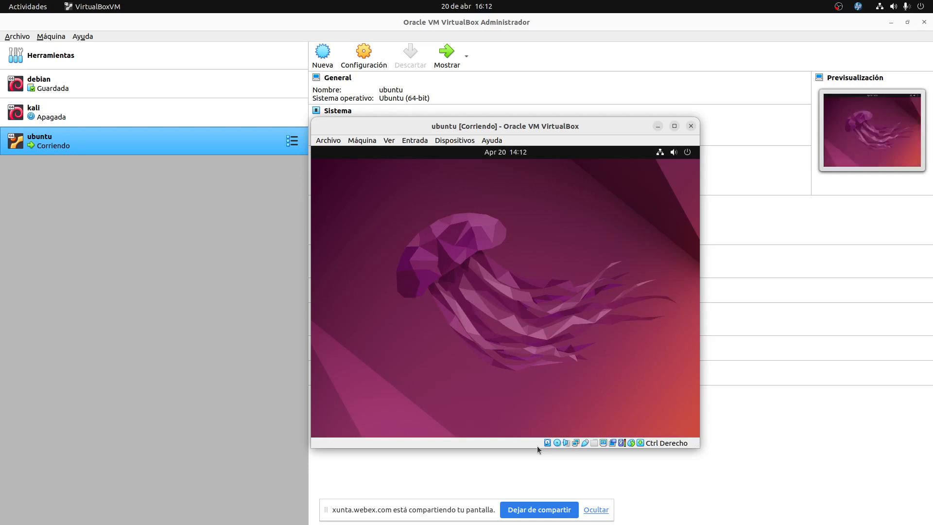
Move the VM window up-left and pick Español as the installer language after briefly trying Galego.
{"action": "left_click_drag", "start_coordinate": [501, 128], "coordinate": [465, 113]}
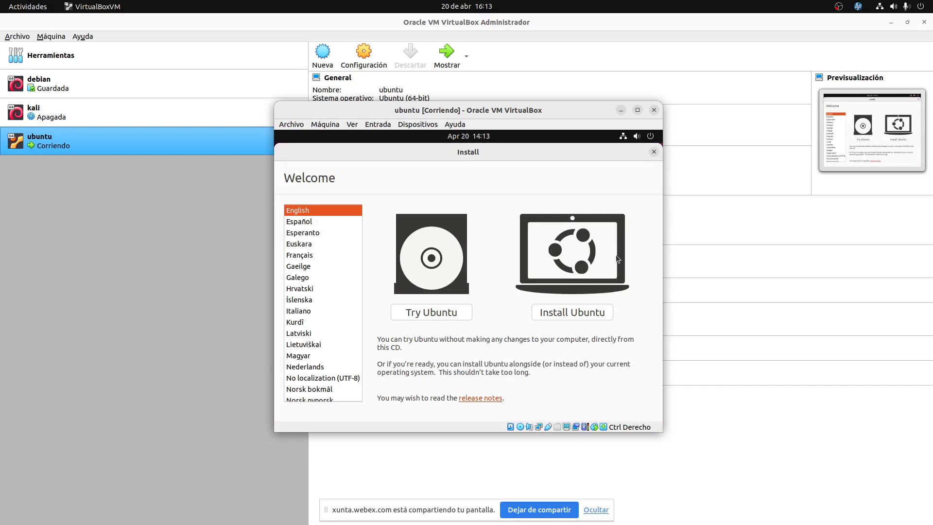
{"action": "left_click", "coordinate": [297, 222]}
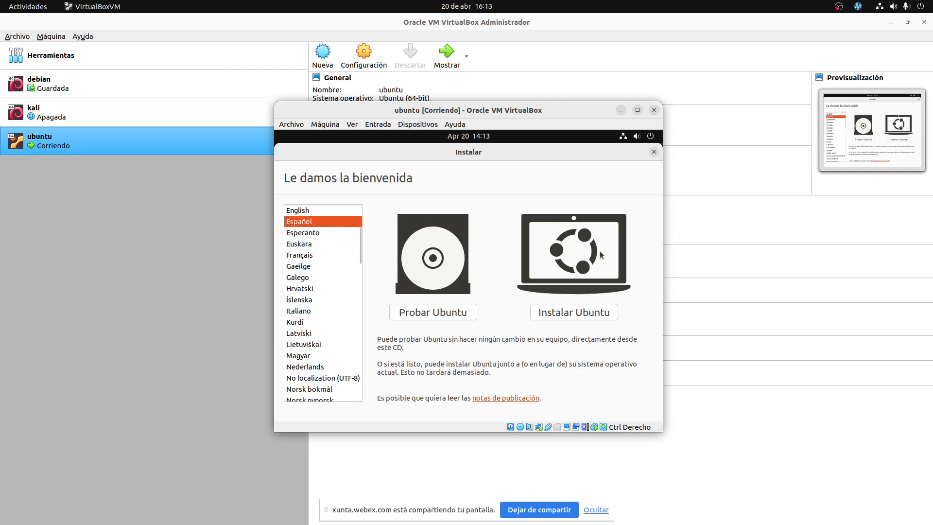
{"action": "left_click", "coordinate": [310, 280]}
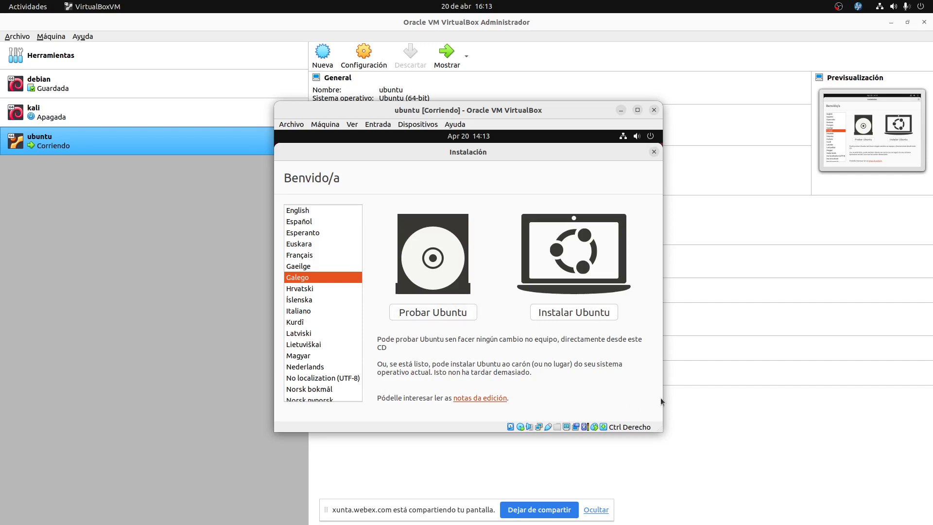
{"action": "left_click", "coordinate": [311, 225]}
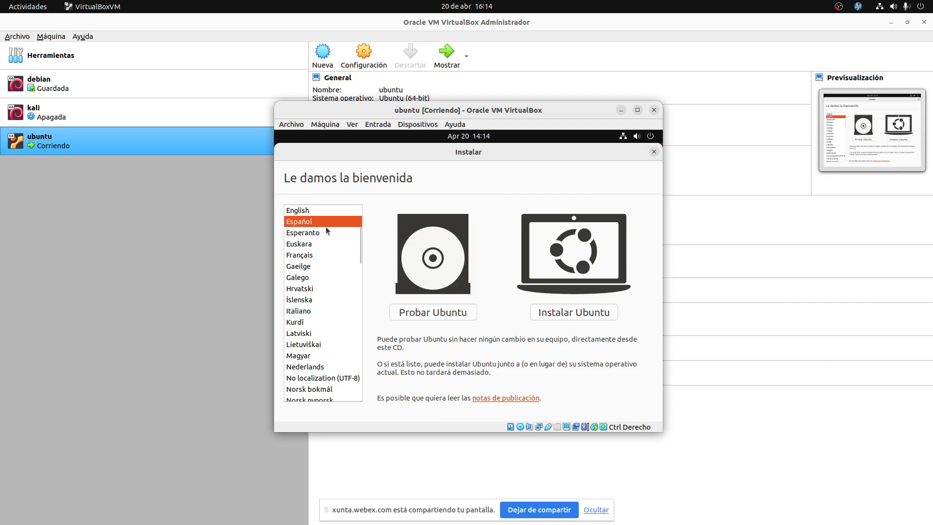
Choose Instalar Ubuntu, then enlarge the VM window and maximize it.
{"action": "left_click", "coordinate": [575, 311]}
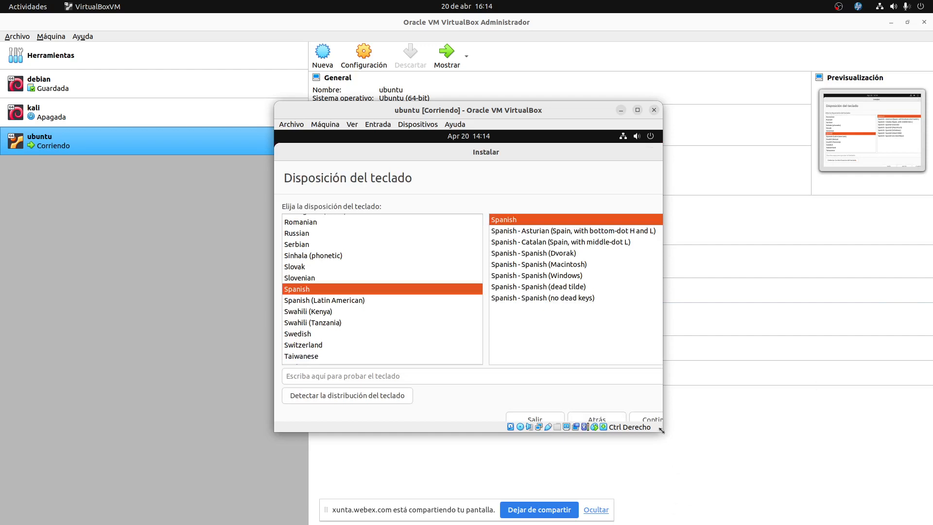
{"action": "left_click_drag", "start_coordinate": [661, 430], "coordinate": [741, 479]}
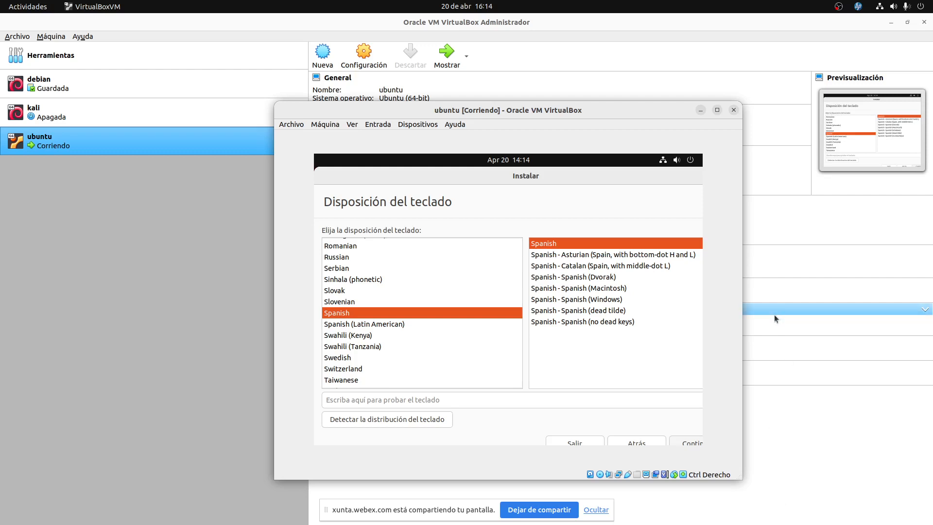
{"action": "left_click", "coordinate": [714, 115]}
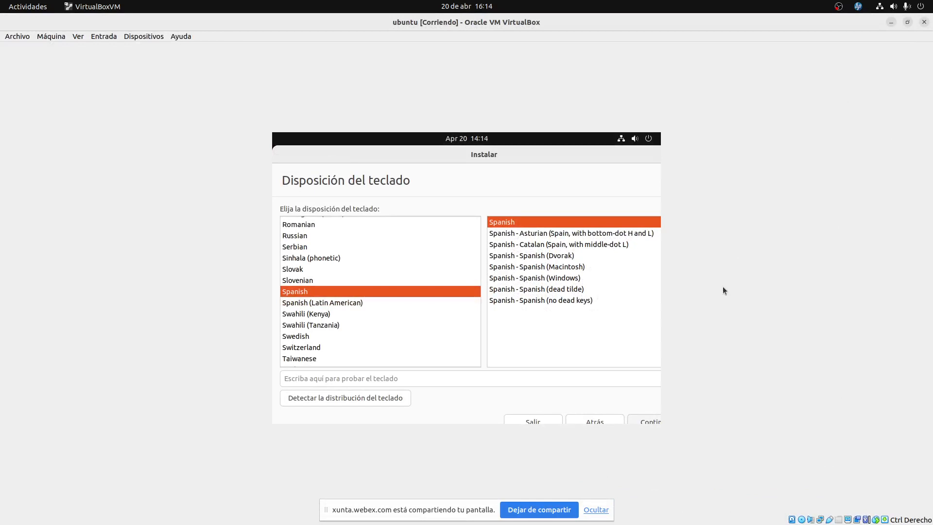
Switch the VM to full screen and try the Spanish (no dead keys) keyboard variant.
{"action": "key", "text": "ctrl+f"}
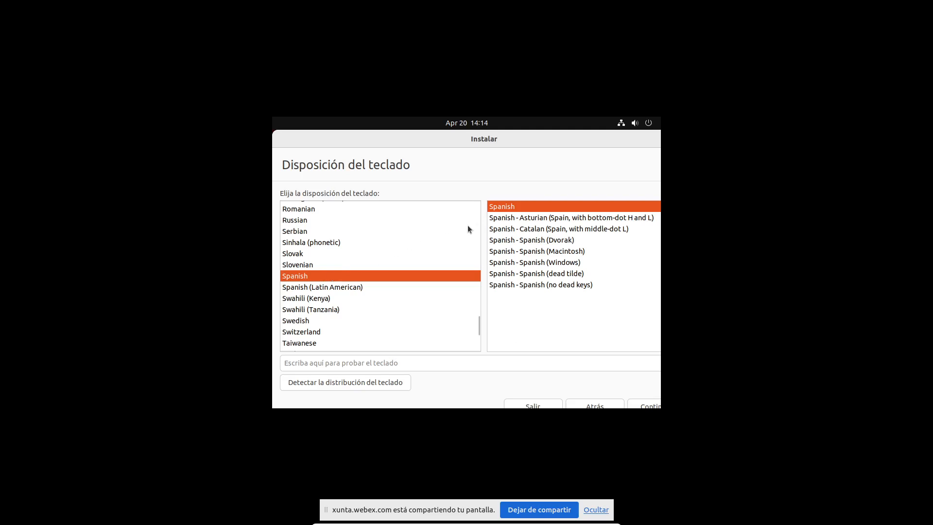
{"action": "left_click", "coordinate": [344, 362]}
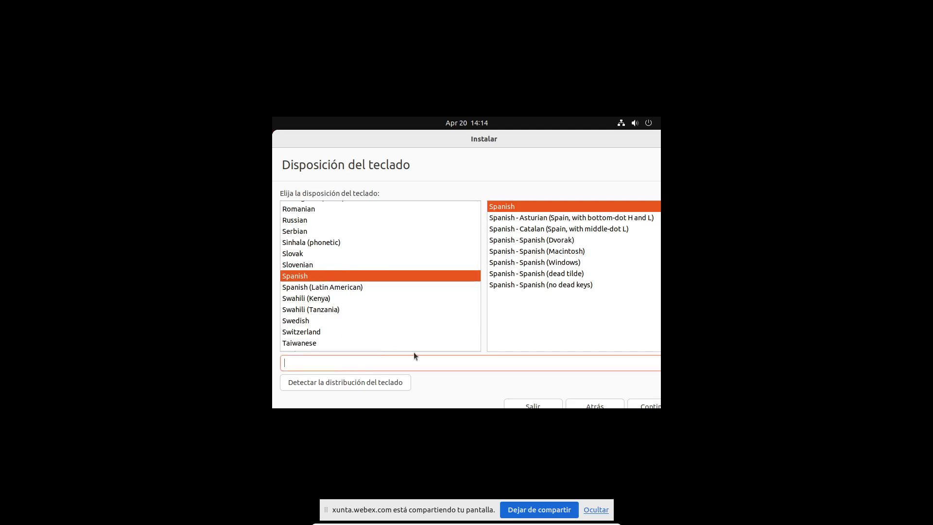
{"action": "left_click", "coordinate": [537, 284]}
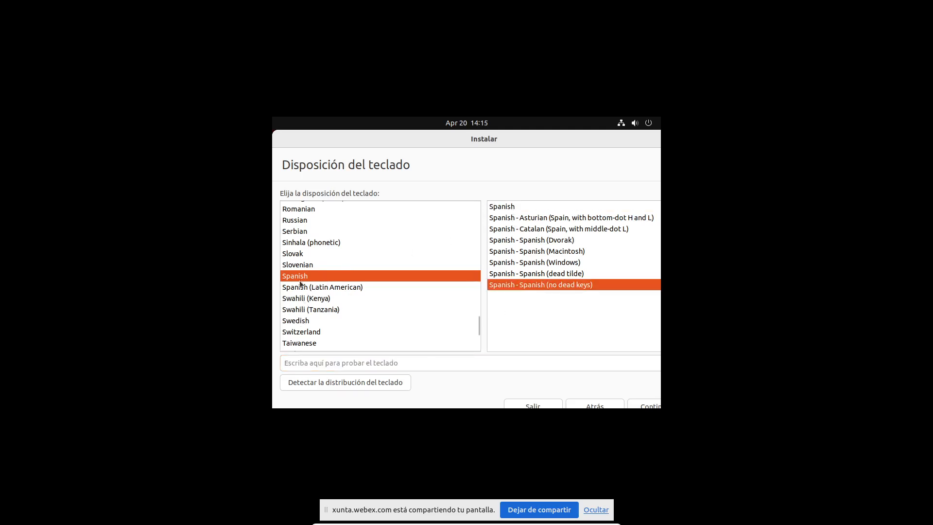
Reselect the plain Spanish keyboard variant and send Ctrl+Alt+Delete to the guest.
{"action": "left_click", "coordinate": [368, 366]}
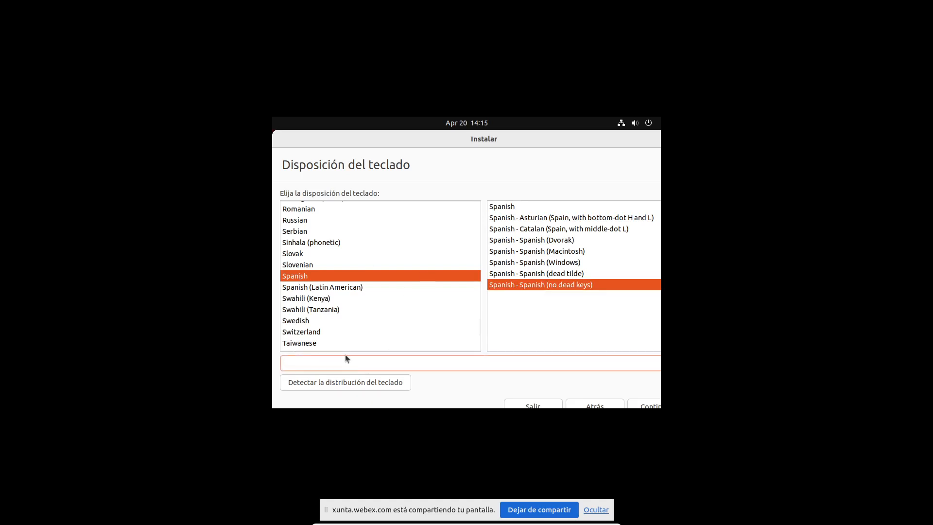
{"action": "left_click", "coordinate": [528, 208]}
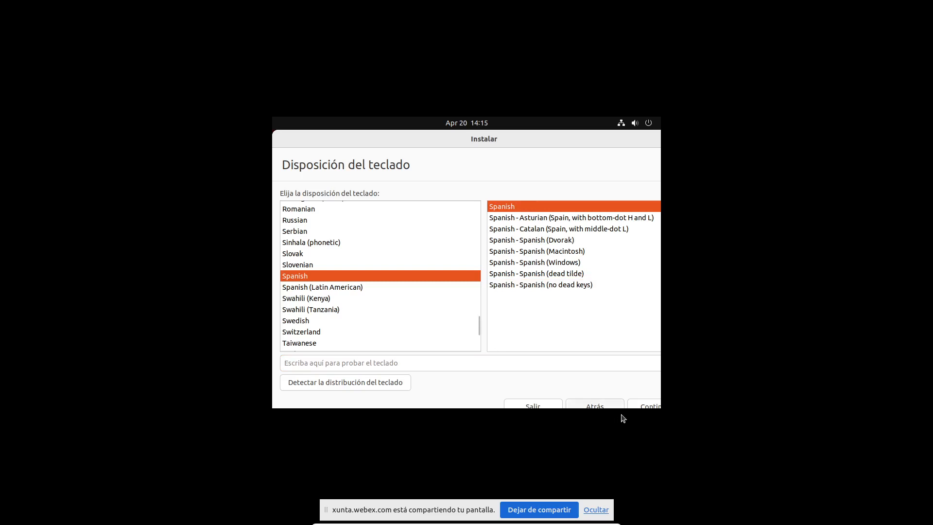
{"action": "left_click", "coordinate": [424, 359]}
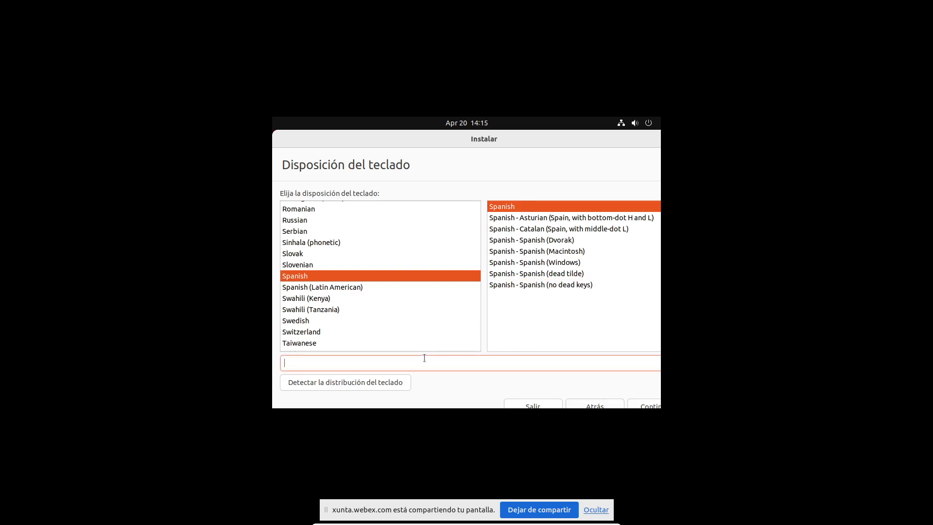
{"action": "left_click", "coordinate": [533, 209]}
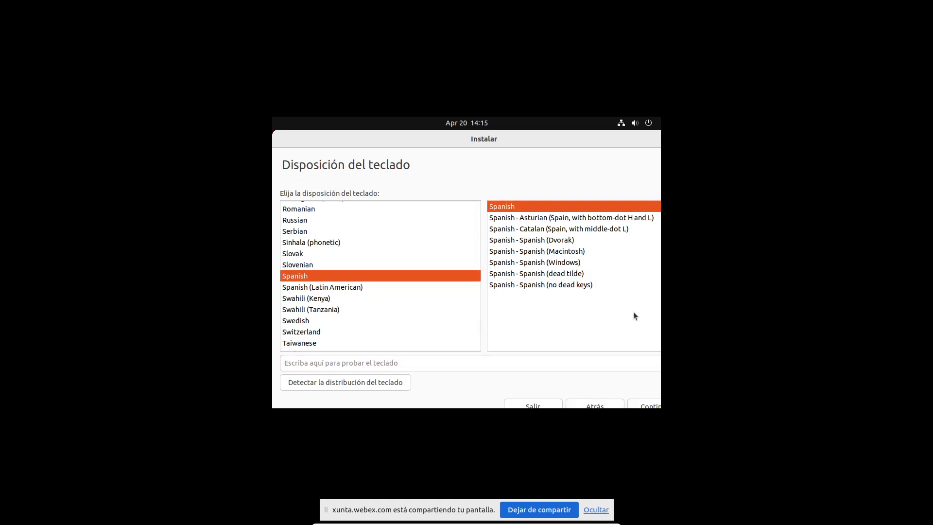
{"action": "key", "text": "ctrl+alt+Delete"}
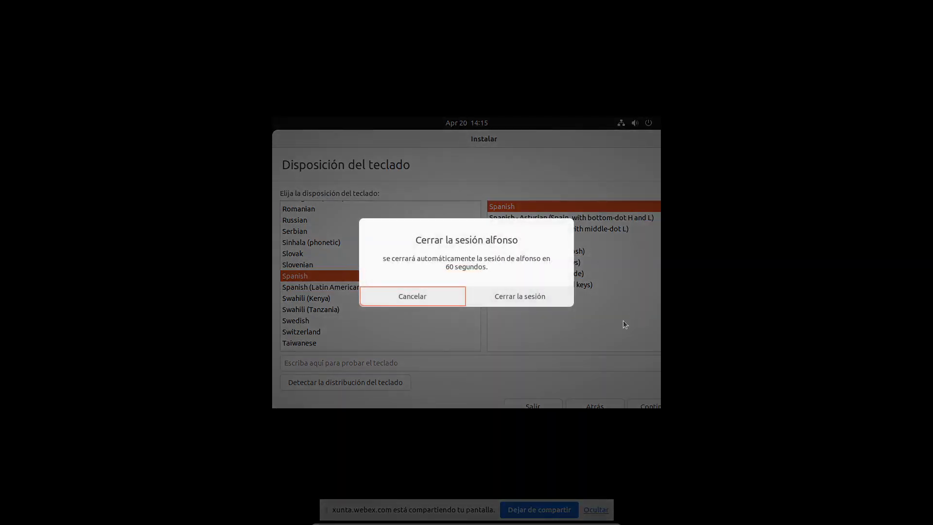
{"action": "key", "text": "Escape"}
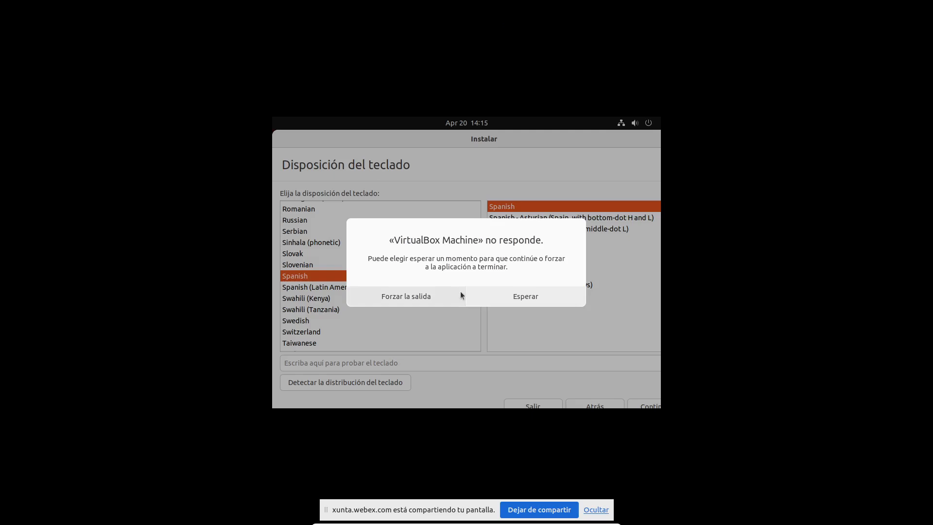
{"action": "left_click", "coordinate": [523, 297]}
Force-quit the frozen virtual machine window and return to the Activities overview.
{"action": "left_click", "coordinate": [403, 297]}
{"action": "key", "text": "super"}
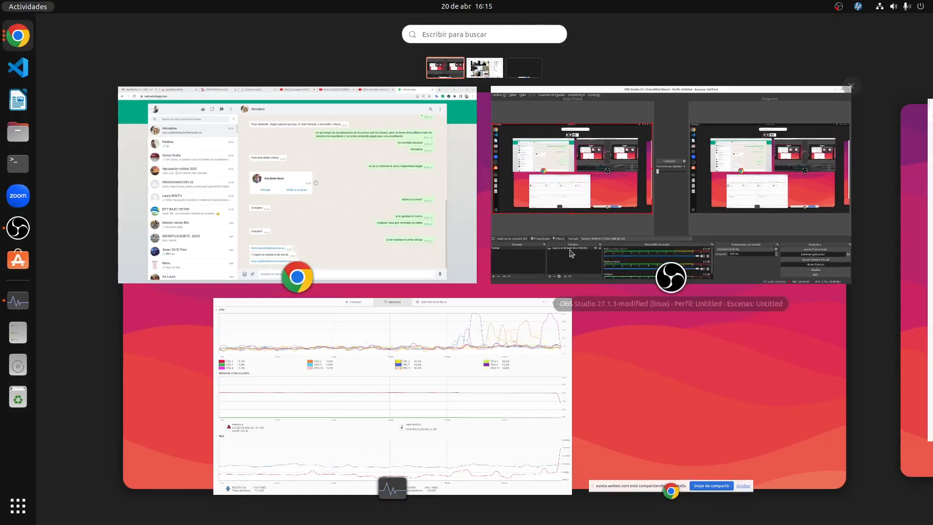
{"action": "left_click", "coordinate": [305, 201]}
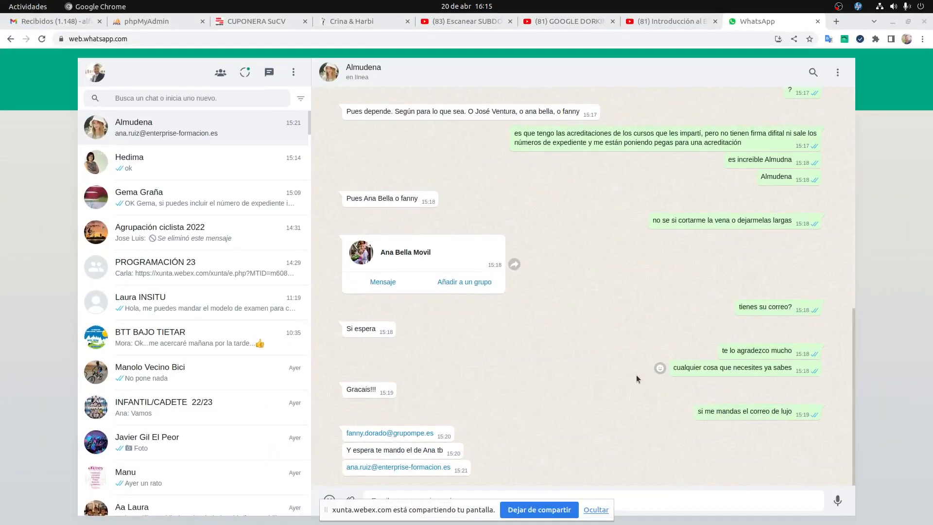
{"action": "key", "text": "super"}
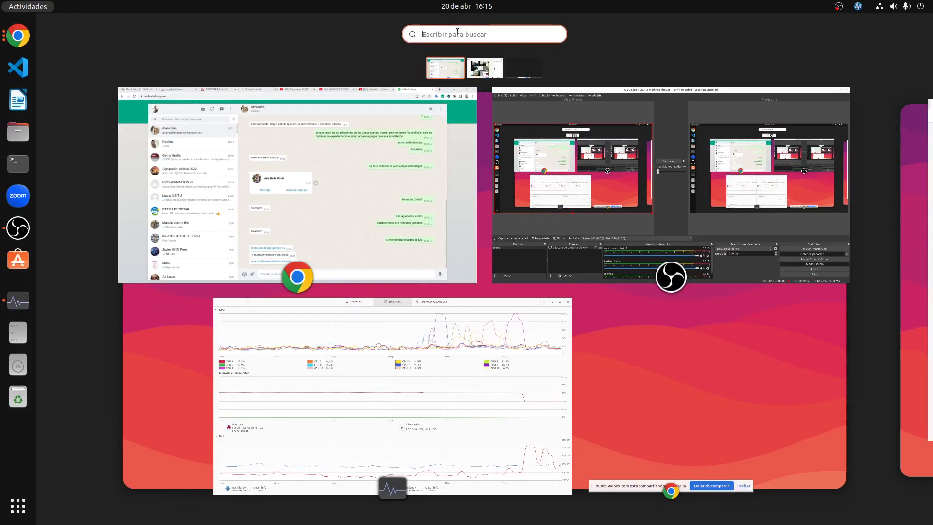
Relaunch VirtualBox by searching 'vir' and start the ubuntu VM.
{"action": "type", "text": "vir"}
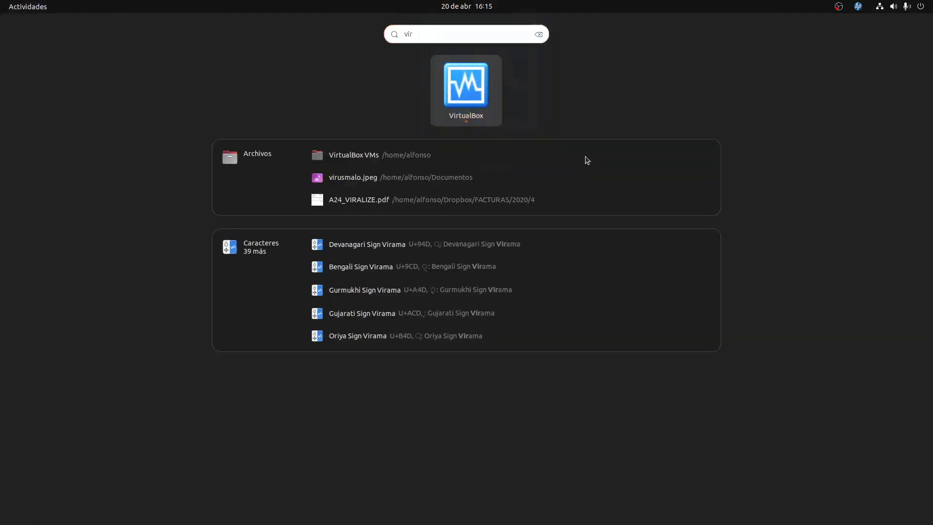
{"action": "key", "text": "Return"}
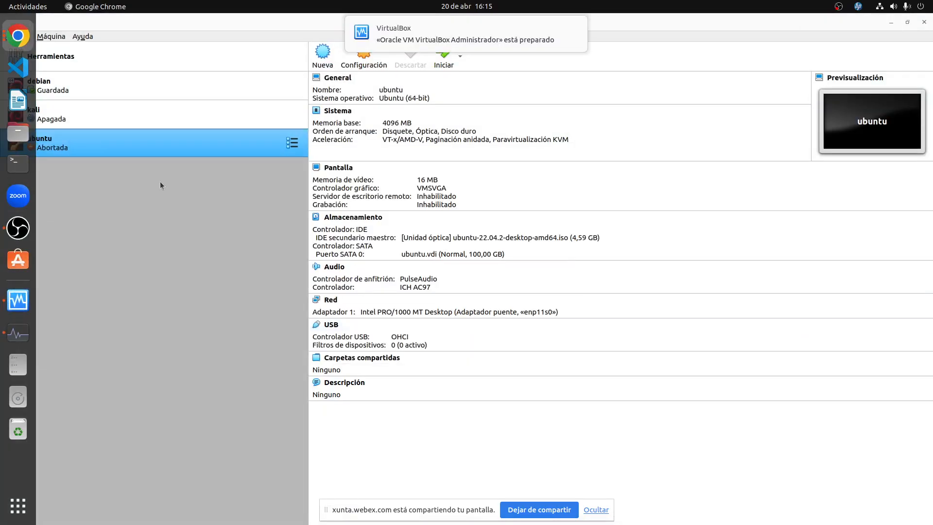
{"action": "left_click", "coordinate": [443, 54]}
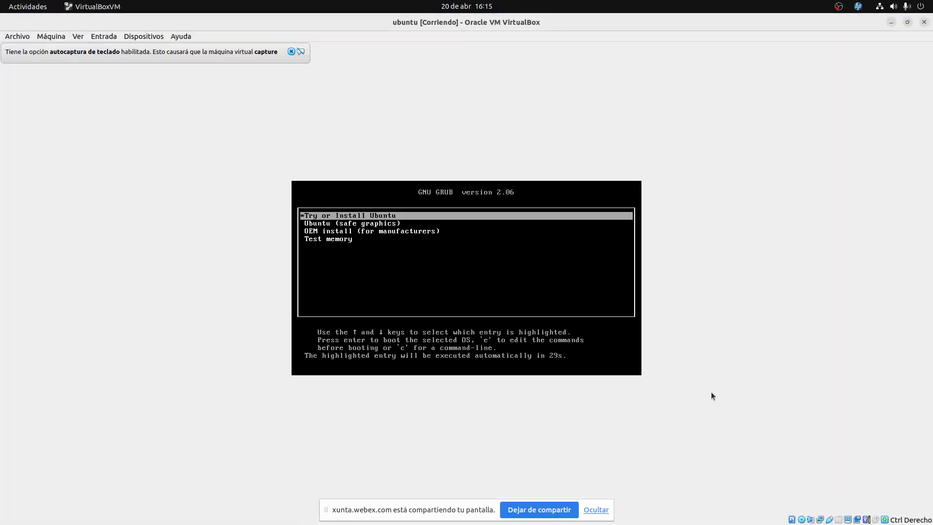
Boot 'Try or Install Ubuntu' from GRUB and close the autocapture notice.
{"action": "key", "text": "Return"}
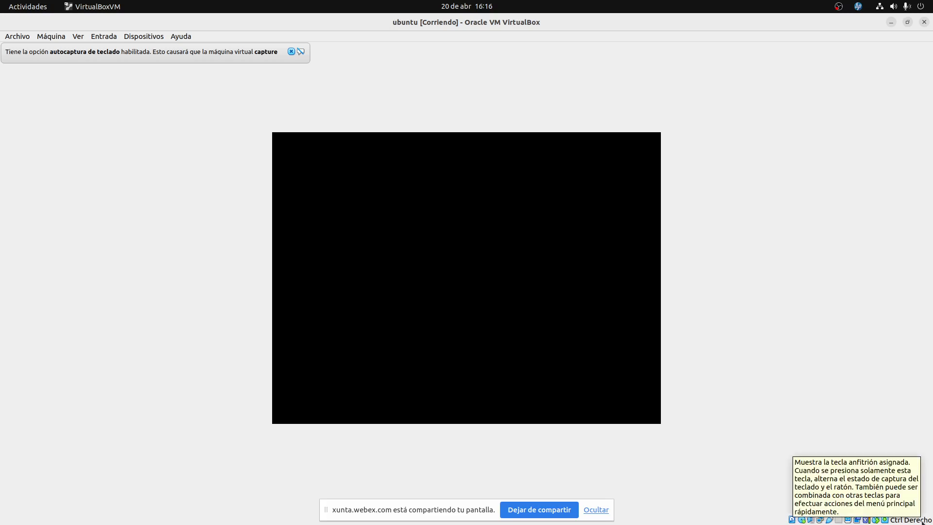
{"action": "left_click", "coordinate": [291, 52]}
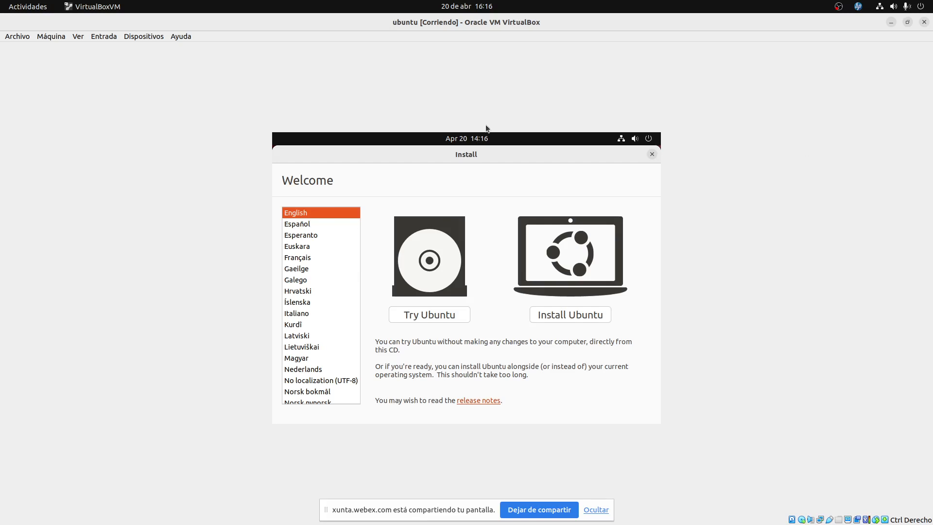
Browse the Entrada, Dispositivos and Ver menus, then choose Español as the installer language.
{"action": "left_click", "coordinate": [115, 40]}
{"action": "mouse_move", "coordinate": [115, 47]}
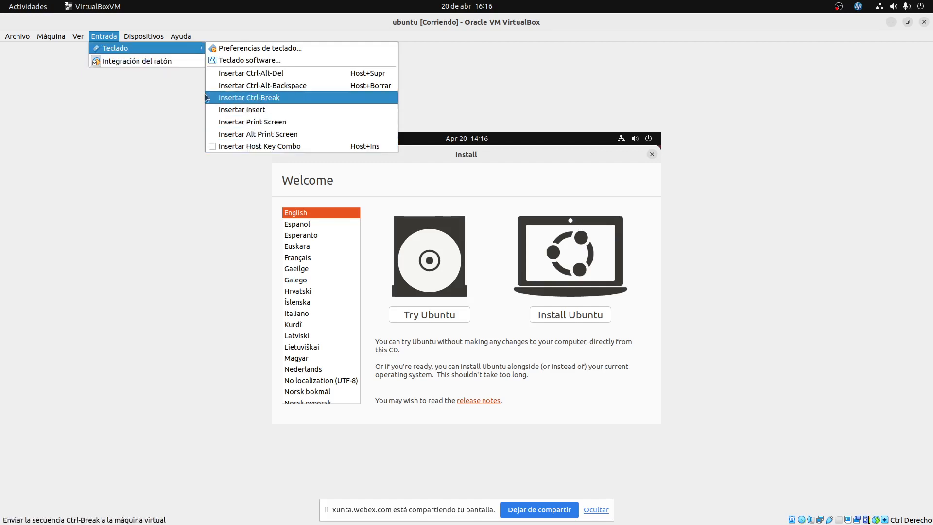
{"action": "left_click", "coordinate": [69, 201]}
{"action": "left_click", "coordinate": [94, 37]}
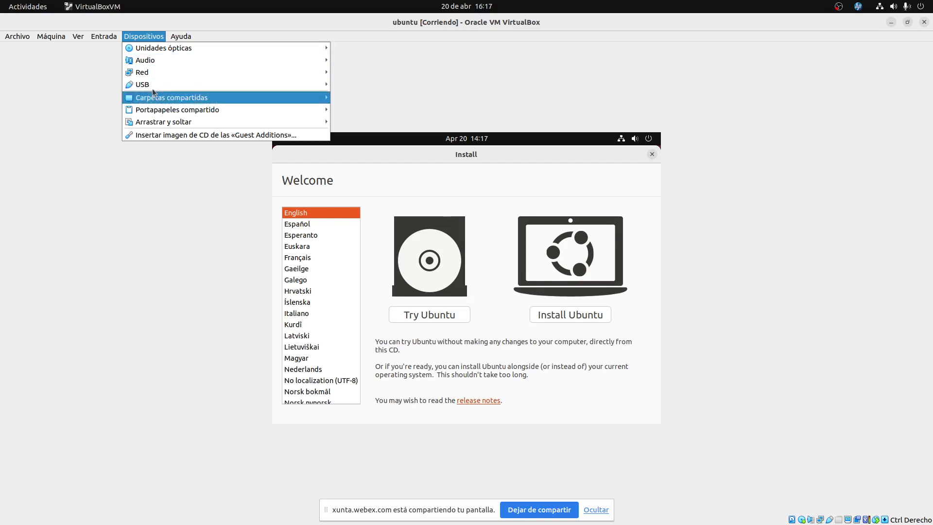
{"action": "mouse_move", "coordinate": [177, 39]}
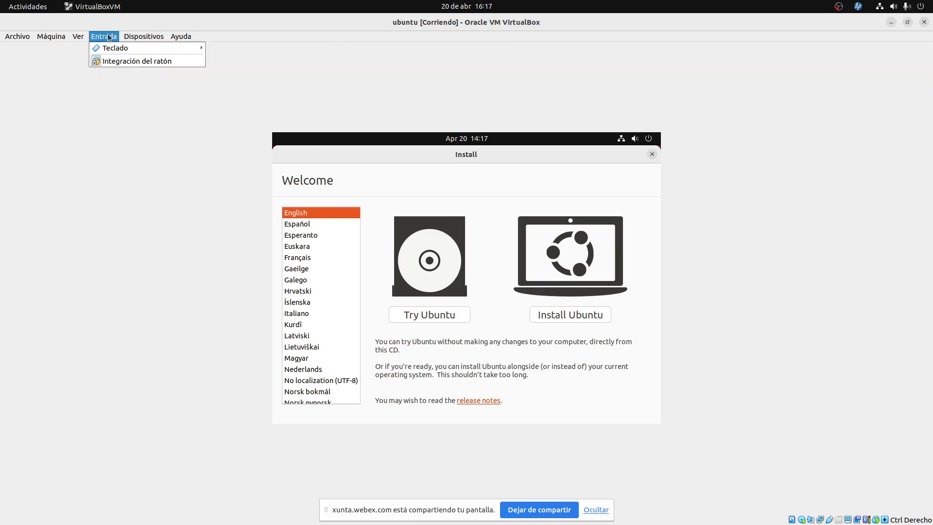
{"action": "mouse_move", "coordinate": [82, 36]}
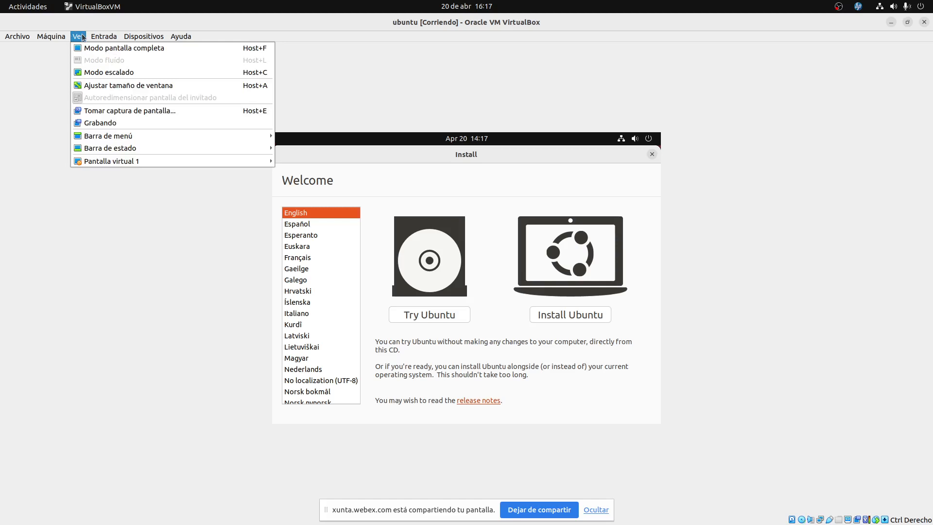
{"action": "left_click", "coordinate": [104, 264]}
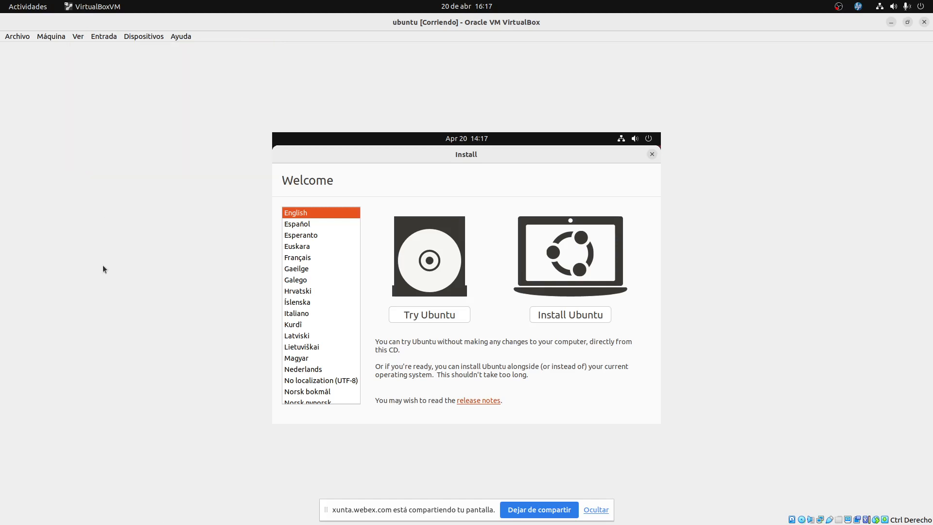
{"action": "left_click", "coordinate": [293, 225]}
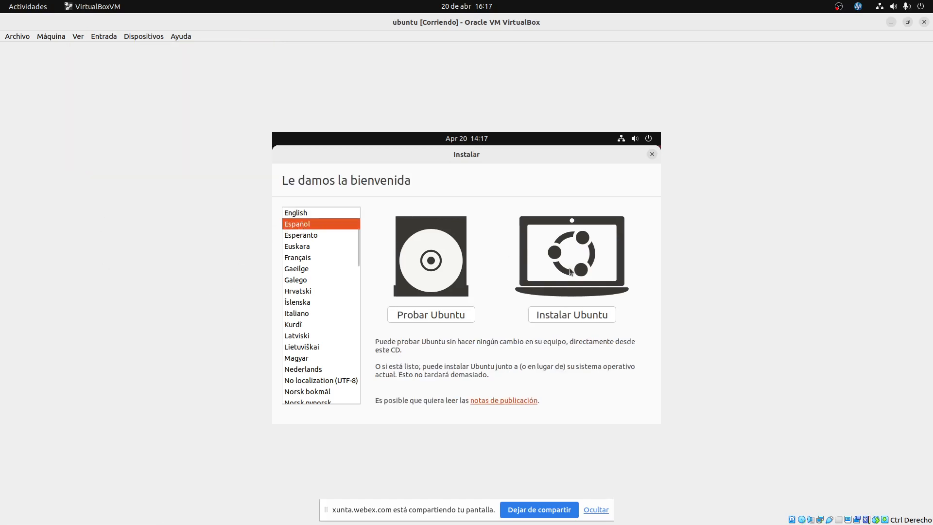
Choose Instalar Ubuntu, test the Spanish layout with 'ñññá?', clear the field, and continue.
{"action": "left_click", "coordinate": [581, 317]}
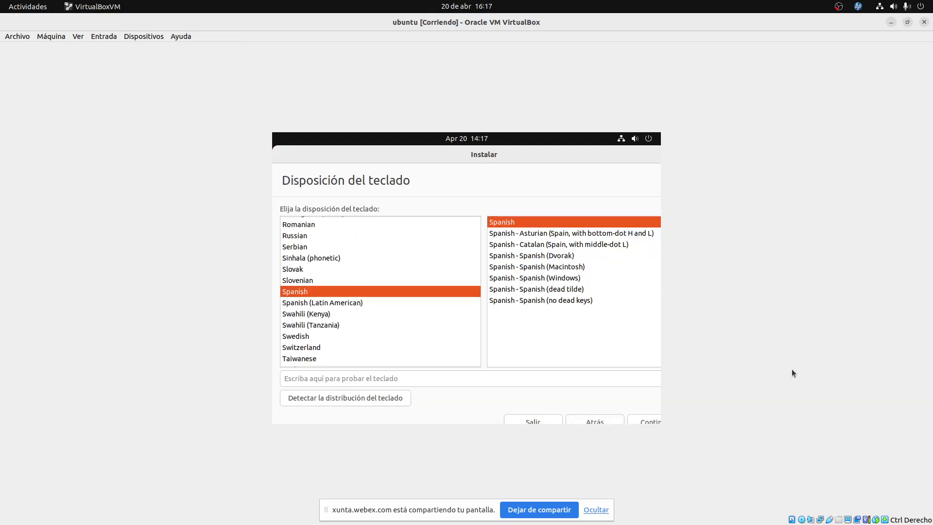
{"action": "left_click", "coordinate": [478, 378]}
{"action": "type", "text": "ñññ"}
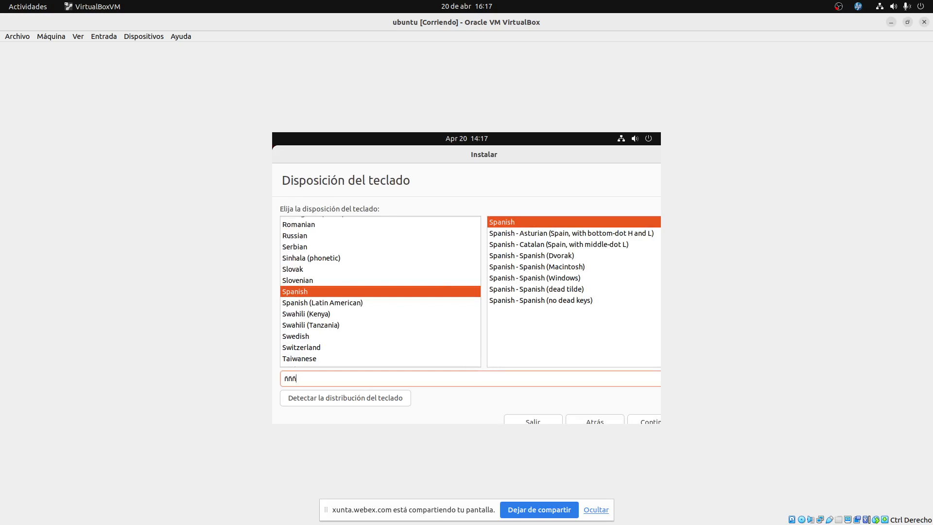
{"action": "type", "text": "á"}
{"action": "type", "text": "?"}
{"action": "key", "text": "ctrl+a"}
{"action": "key", "text": "BackSpace"}
{"action": "left_click", "coordinate": [648, 421]}
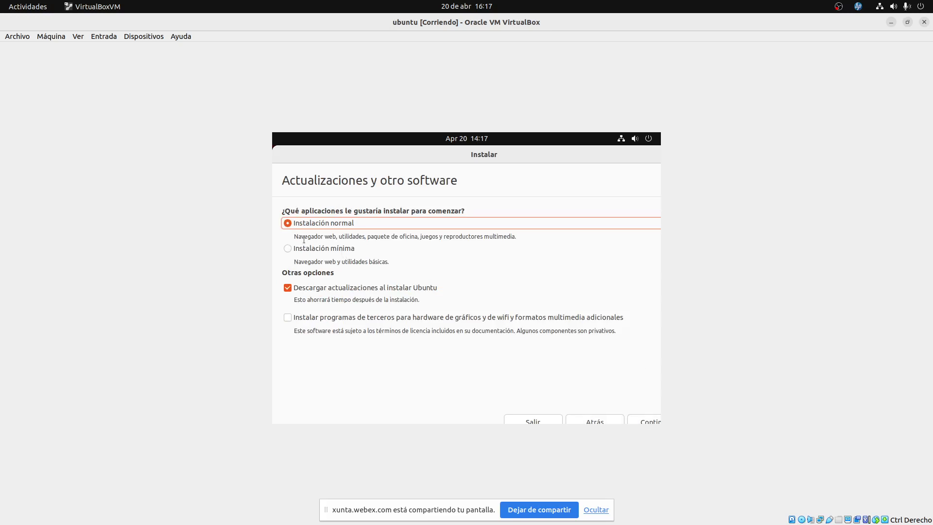
Read the installation descriptions and select Instalación mínima, after briefly returning to Instalación normal.
{"action": "left_click_drag", "start_coordinate": [305, 237], "coordinate": [334, 238]}
{"action": "left_click", "coordinate": [355, 233]}
{"action": "left_click_drag", "start_coordinate": [377, 237], "coordinate": [408, 236]}
{"action": "left_click", "coordinate": [431, 236]}
{"action": "left_click_drag", "start_coordinate": [298, 263], "coordinate": [321, 259]}
{"action": "left_click", "coordinate": [287, 248]}
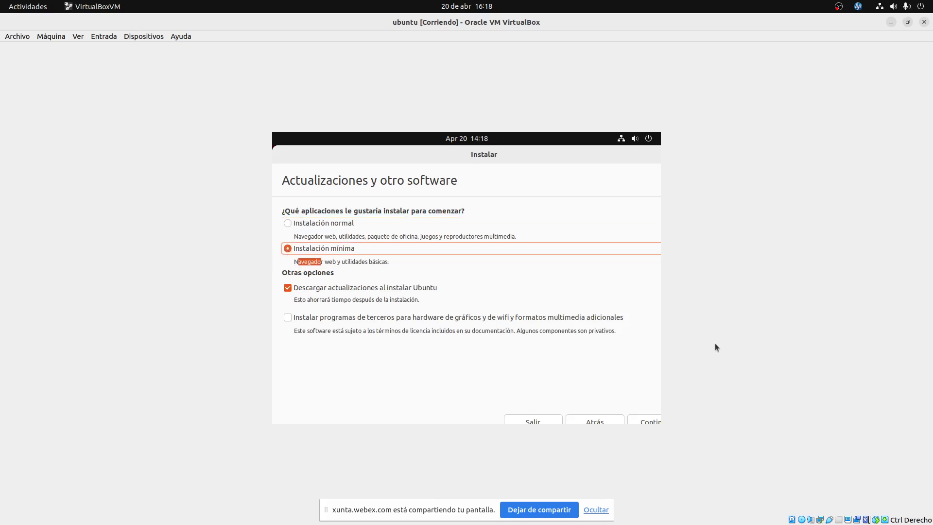
{"action": "left_click", "coordinate": [493, 261]}
{"action": "left_click", "coordinate": [288, 225]}
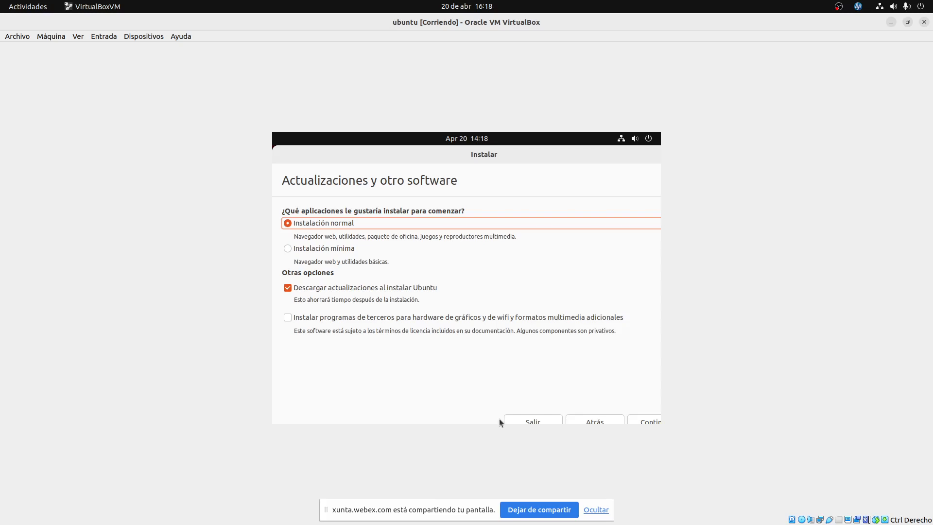
{"action": "left_click", "coordinate": [287, 248]}
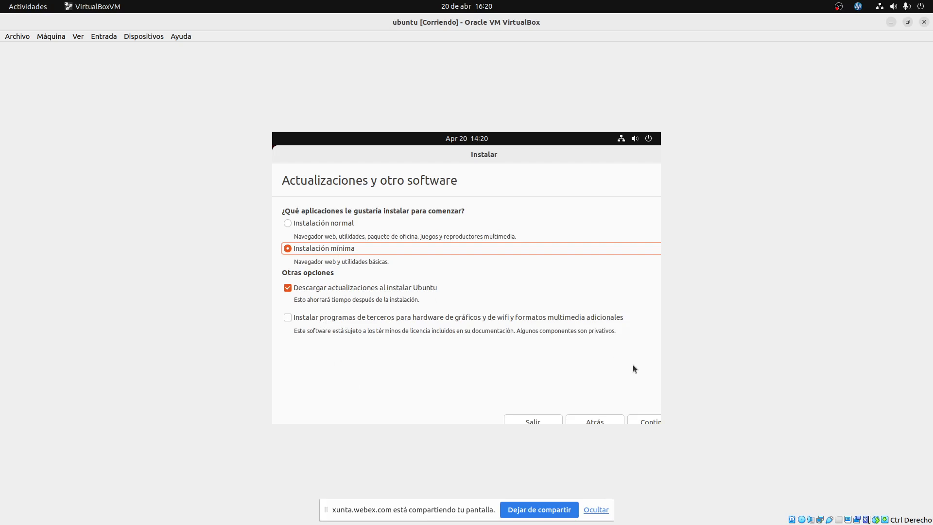
Keep the minimal install with updates during installation and continue to the installation type.
{"action": "left_click", "coordinate": [652, 419]}
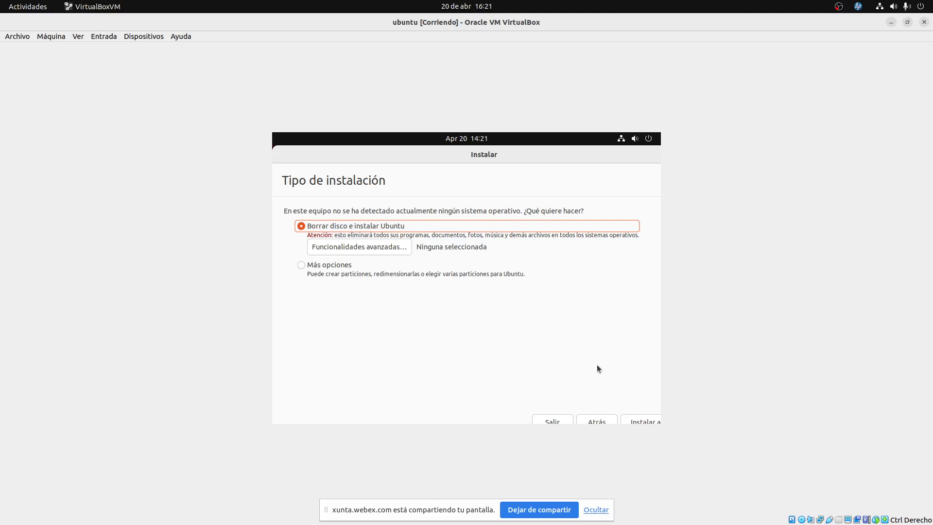
Install Ubuntu with 'Borrar disco e instalar Ubuntu' and confirm writing the partition changes.
{"action": "left_click", "coordinate": [644, 421]}
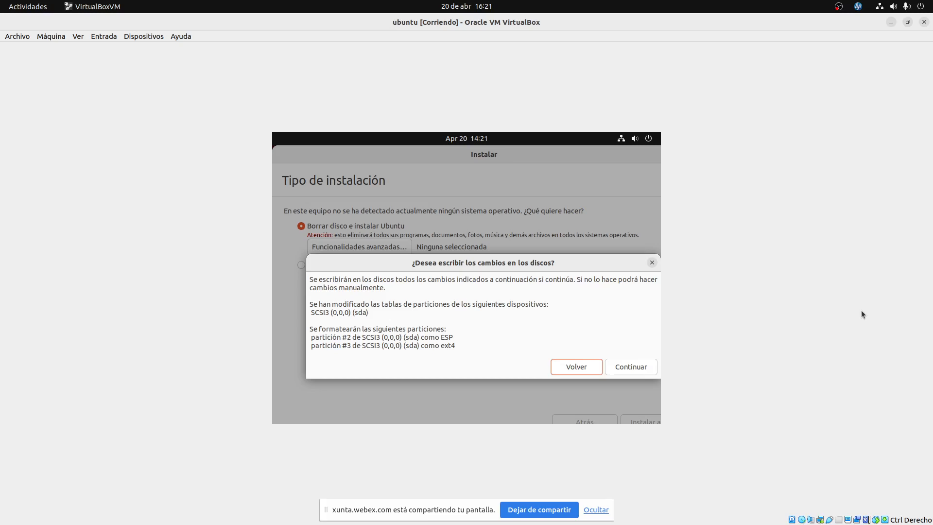
{"action": "left_click", "coordinate": [633, 369]}
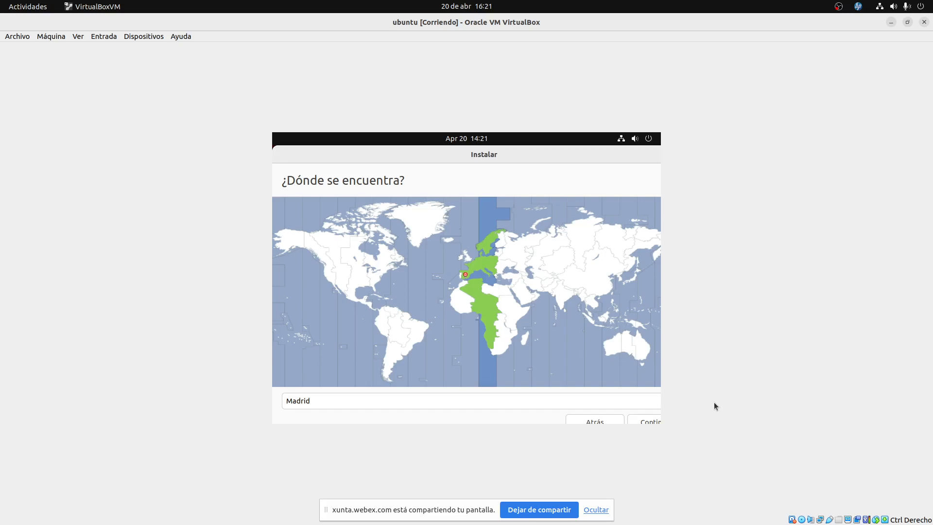
Accept Madrid as the time zone location and continue.
{"action": "left_click", "coordinate": [652, 421]}
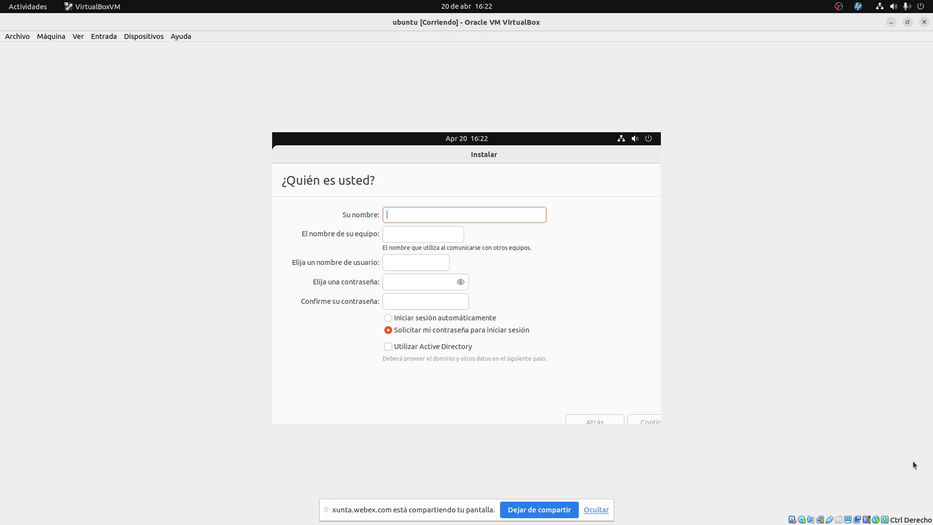
Enter the user's full name, then select the auto-filled computer name for replacement.
{"action": "type", "text": "Alfonso "}
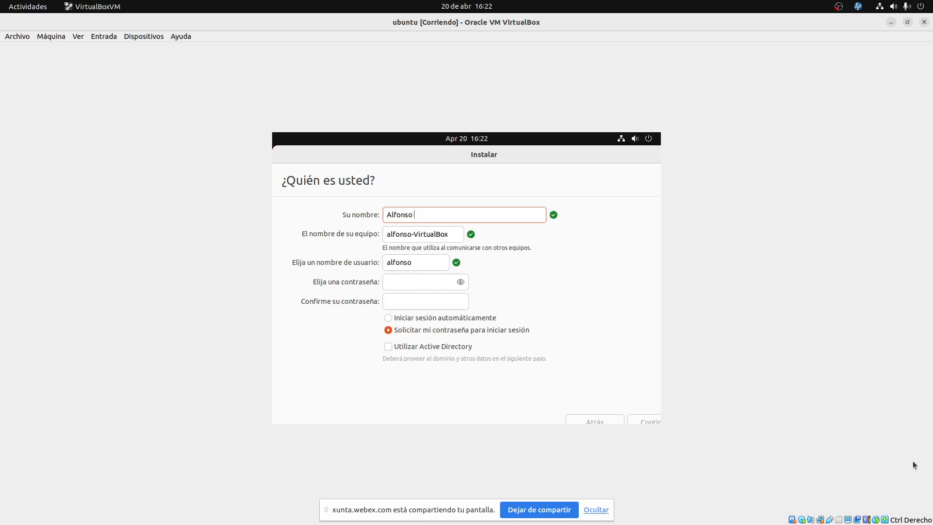
{"action": "type", "text": "Javier Gil Llamas"}
{"action": "key", "text": "Tab"}
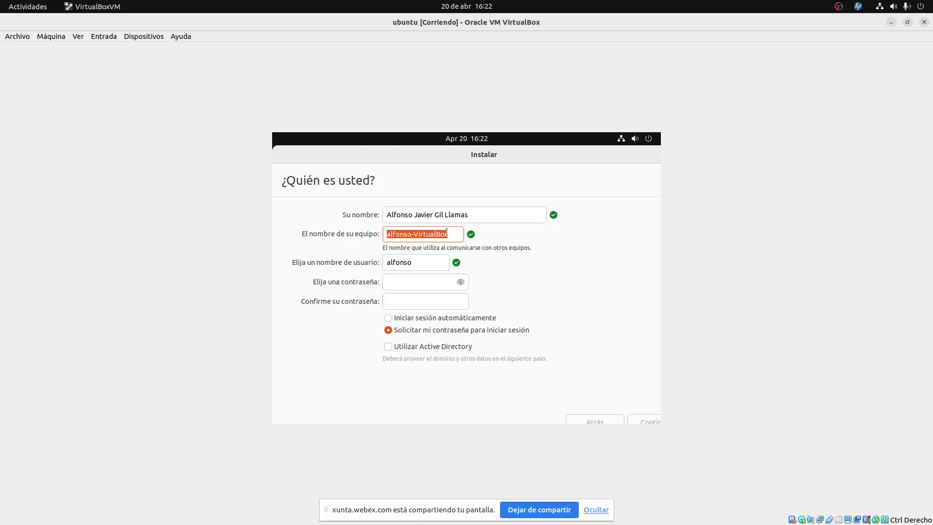
{"action": "left_click_drag", "start_coordinate": [460, 235], "coordinate": [344, 230]}
Set the computer name to 'ubuntu-maquina' after host.ciberweb.com is rejected, then stop screen sharing.
{"action": "type", "text": "host."}
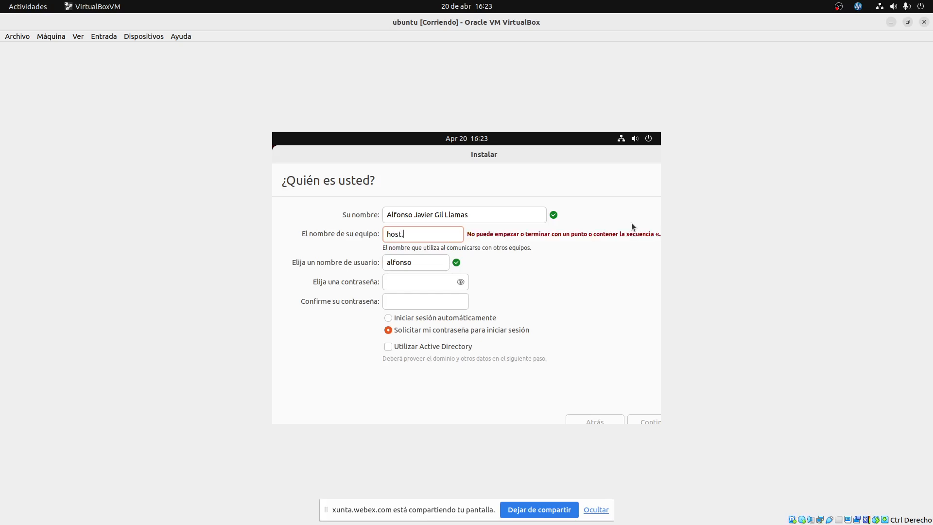
{"action": "type", "text": "ciberweb.com"}
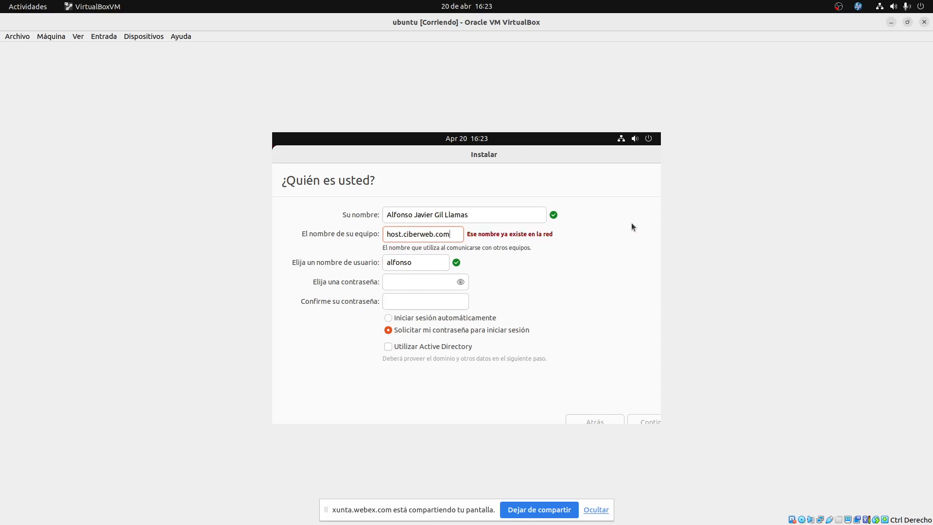
{"action": "key", "text": "ctrl+a"}
{"action": "key", "text": "BackSpace"}
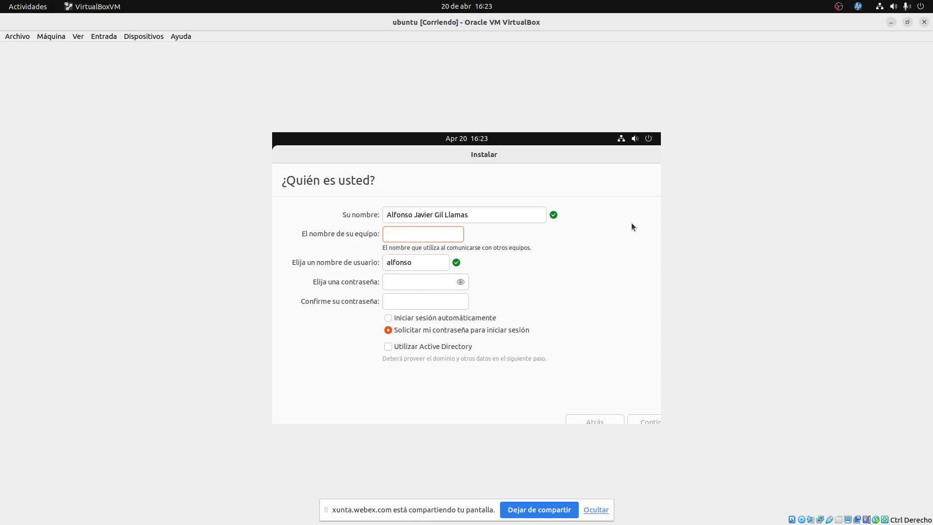
{"action": "type", "text": "alfonso"}
{"action": "key", "text": "BackSpace"}
{"action": "key", "text": "BackSpace"}
{"action": "key", "text": "BackSpace"}
{"action": "key", "text": "BackSpace"}
{"action": "key", "text": "BackSpace"}
{"action": "key", "text": "BackSpace"}
{"action": "key", "text": "BackSpace"}
{"action": "type", "text": "bu"}
{"action": "key", "text": "BackSpace"}
{"action": "key", "text": "BackSpace"}
{"action": "type", "text": "ubuntu-"}
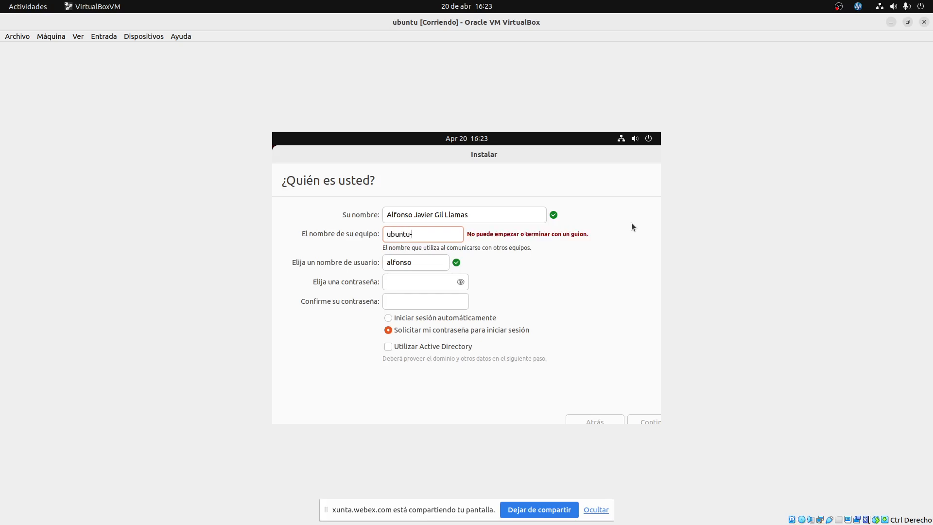
{"action": "key", "text": "BackSpace"}
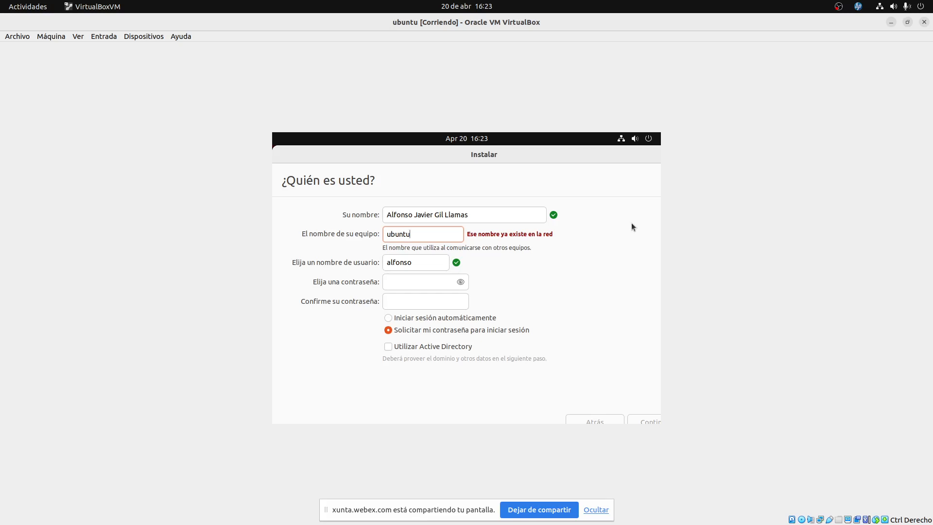
{"action": "type", "text": "-maquina"}
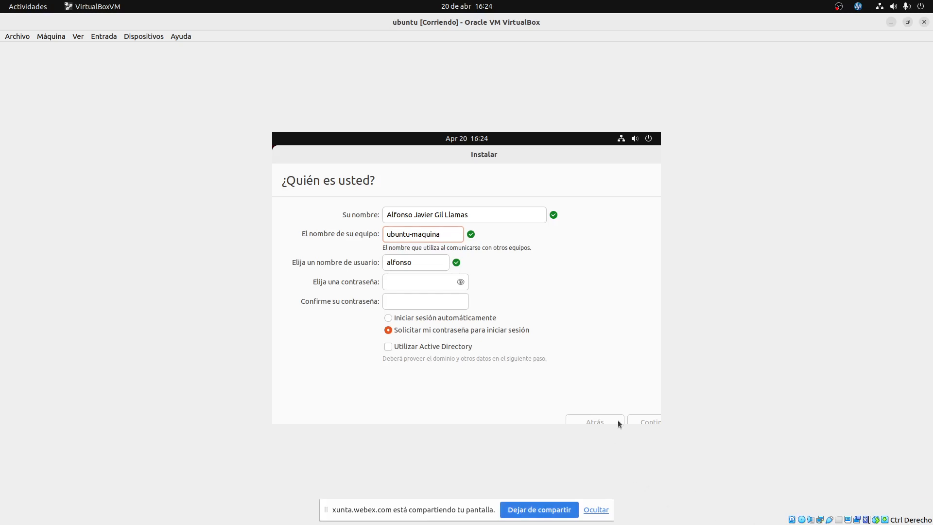
{"action": "left_click", "coordinate": [551, 509]}
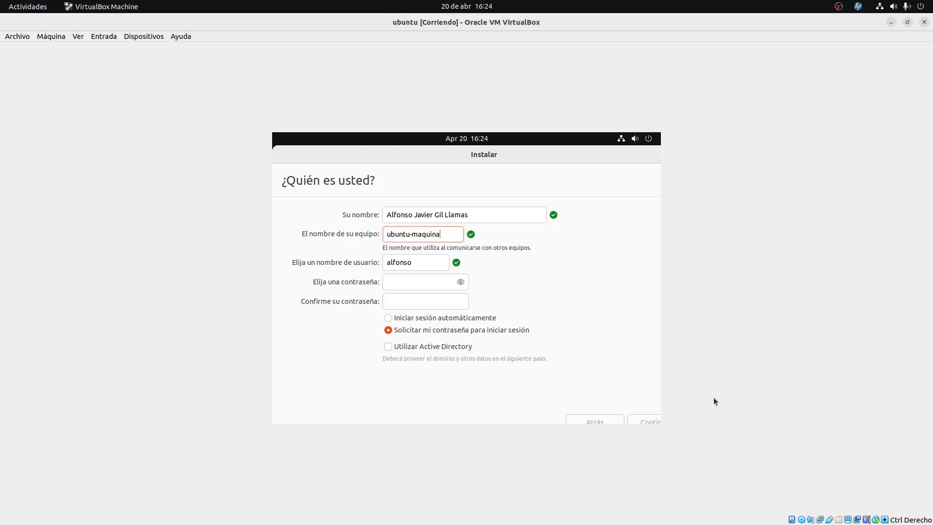
Restore the VM window from fullscreen and switch through the window overview to the host Terminal.
{"action": "left_click", "coordinate": [907, 22]}
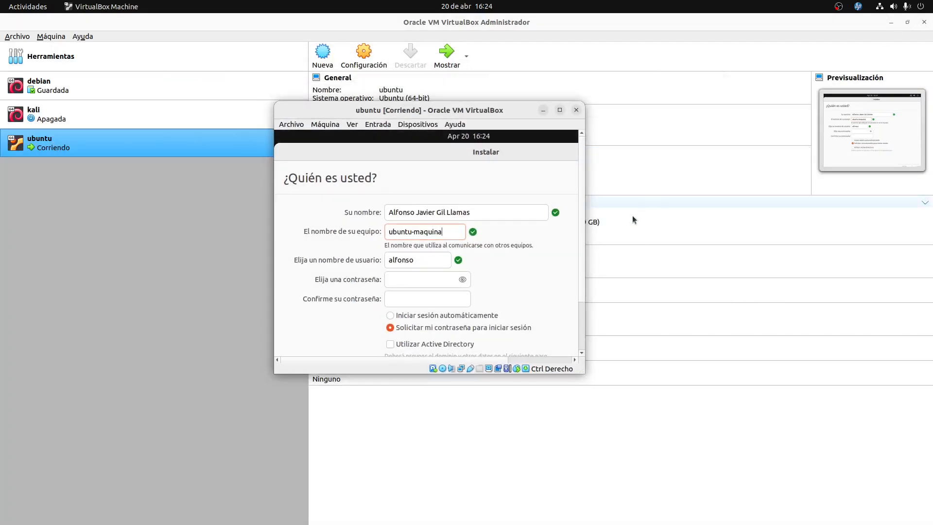
{"action": "left_click", "coordinate": [599, 444]}
{"action": "key", "text": "super"}
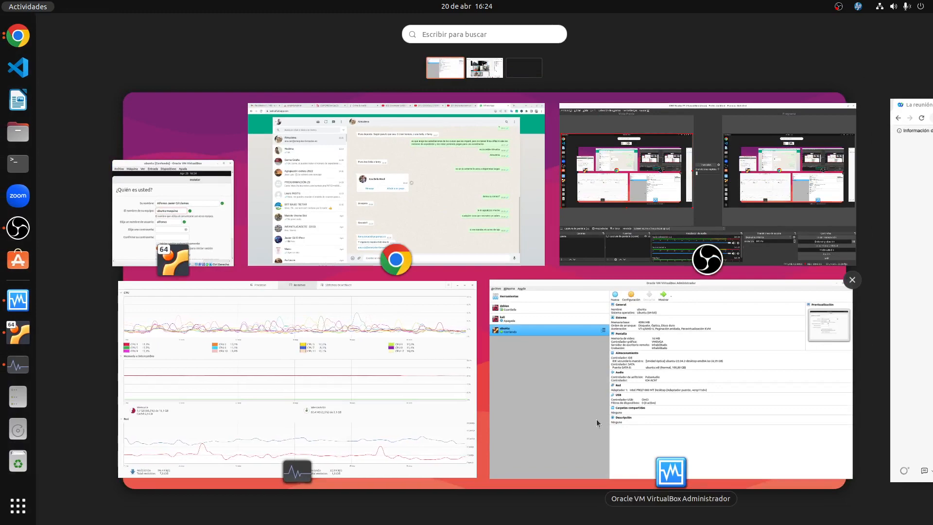
{"action": "left_click", "coordinate": [710, 236]}
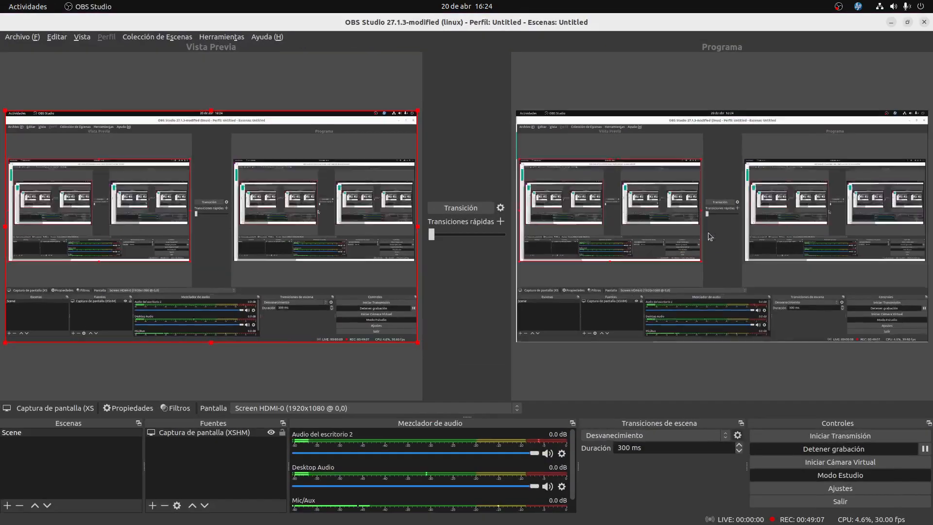
{"action": "key", "text": "super"}
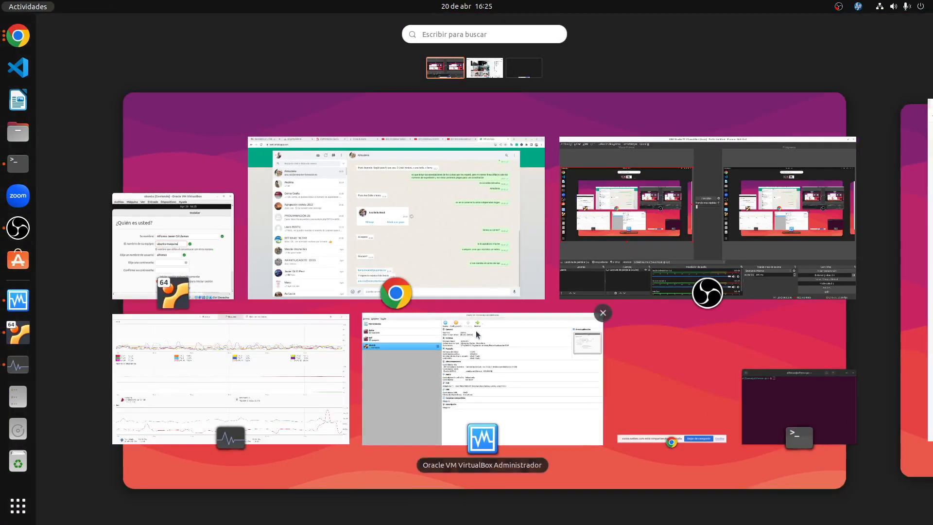
{"action": "left_click", "coordinate": [794, 393]}
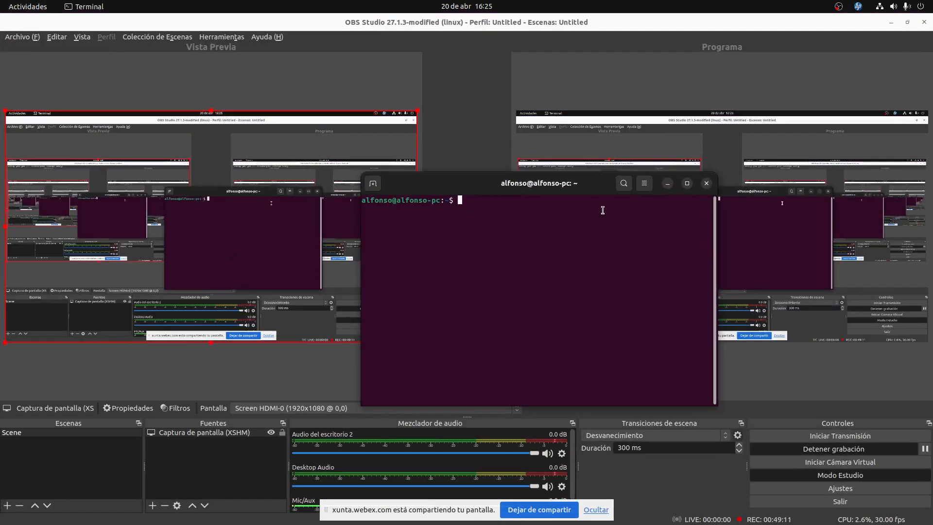
Run 'ping marca.es' in the terminal.
{"action": "type", "text": "piong"}
{"action": "key", "text": "BackSpace"}
{"action": "key", "text": "BackSpace"}
{"action": "key", "text": "BackSpace"}
{"action": "key", "text": "BackSpace"}
{"action": "type", "text": "ng masr"}
{"action": "key", "text": "BackSpace"}
{"action": "key", "text": "BackSpace"}
{"action": "type", "text": "rca.es"}
{"action": "key", "text": "Return"}
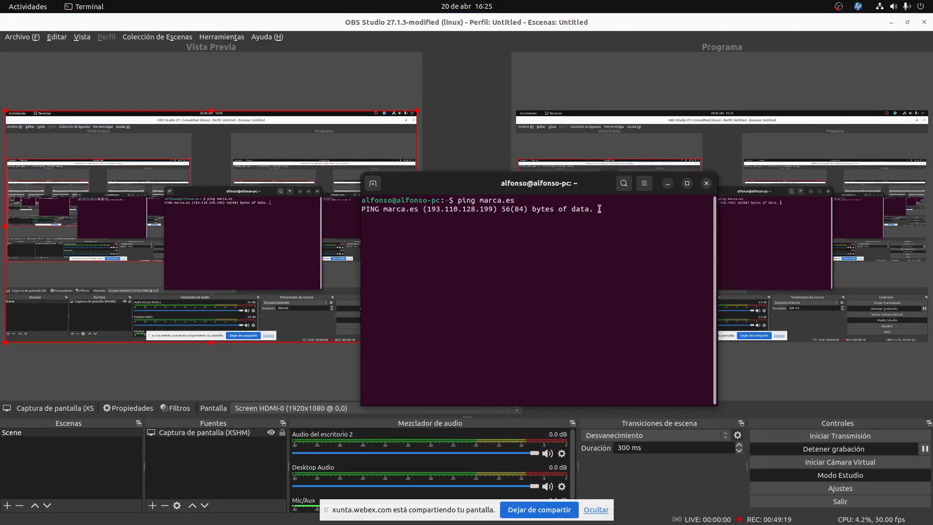
Suspend the ping with Ctrl+Z and copy the resolved IP 193.110.128.199.
{"action": "left_click_drag", "start_coordinate": [489, 209], "coordinate": [430, 209]}
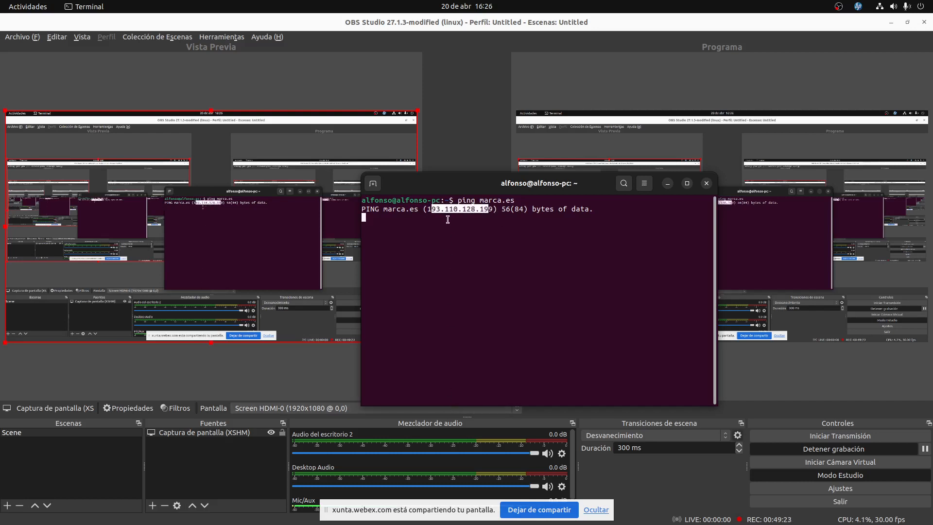
{"action": "key", "text": "shift+Left"}
{"action": "left_click", "coordinate": [496, 208]}
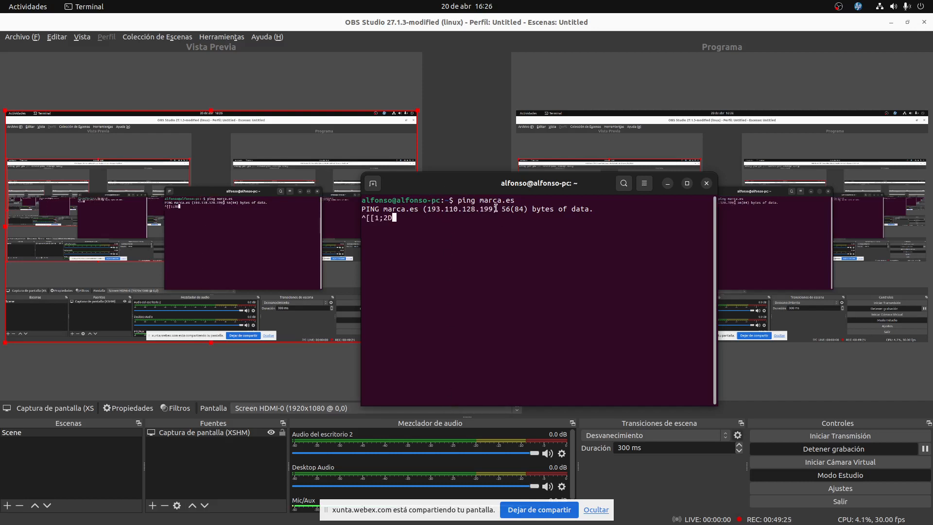
{"action": "key", "text": "ctrl+z"}
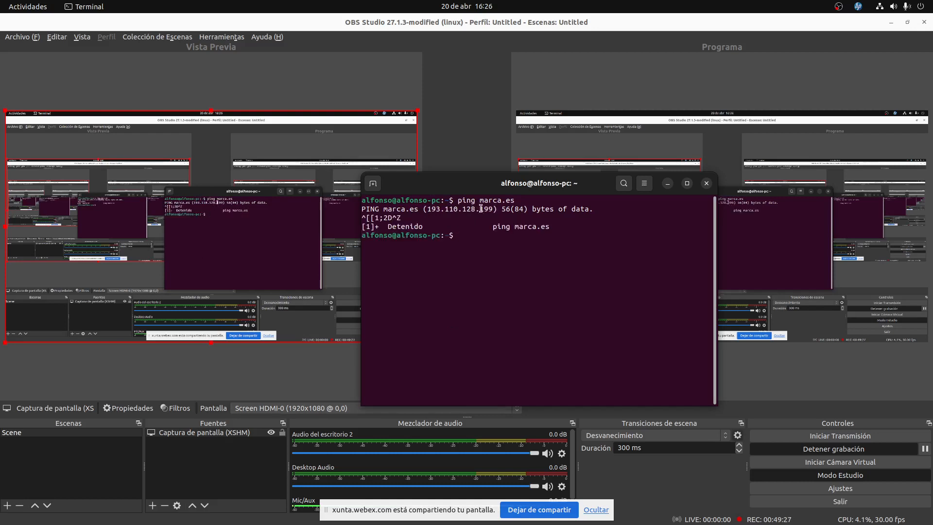
{"action": "left_click_drag", "start_coordinate": [495, 209], "coordinate": [425, 206]}
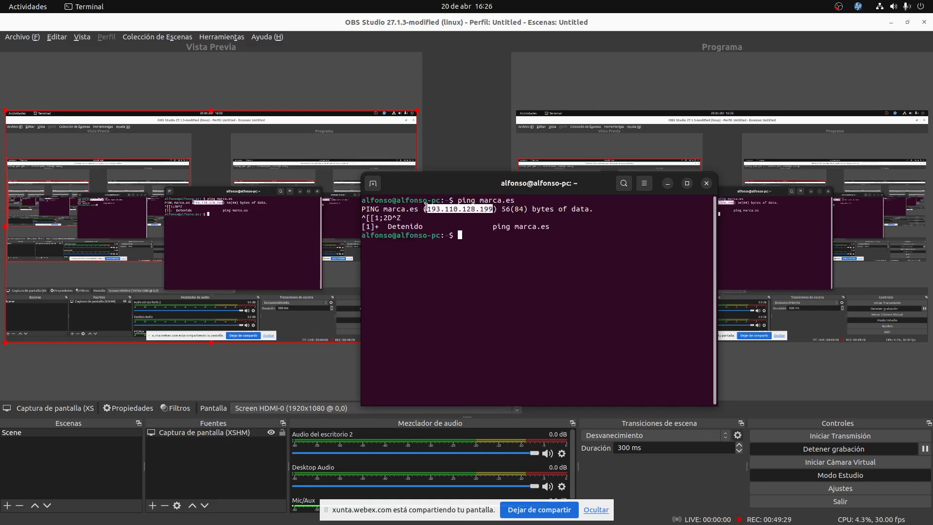
{"action": "right_click", "coordinate": [431, 210]}
{"action": "left_click", "coordinate": [455, 231]}
{"action": "key", "text": "super"}
Open 193.110.128.199 in two new Chrome tabs, which both load elmundo.es.
{"action": "left_click", "coordinate": [365, 250]}
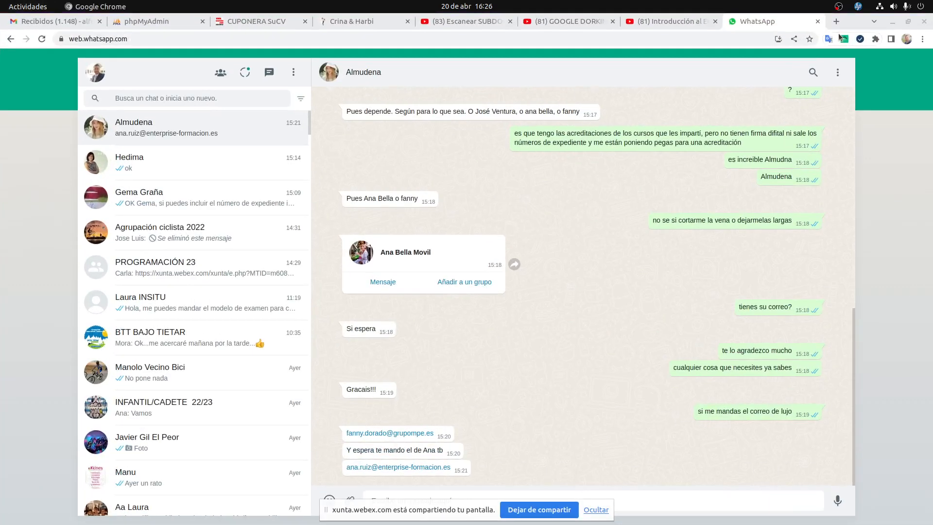
{"action": "left_click", "coordinate": [836, 21]}
{"action": "left_click", "coordinate": [703, 39]}
{"action": "key", "text": "ctrl+v"}
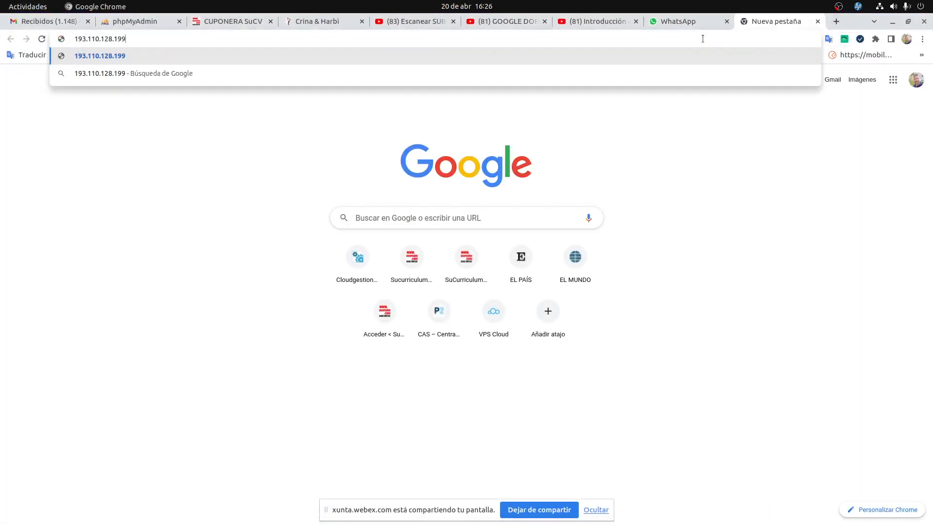
{"action": "key", "text": "Return"}
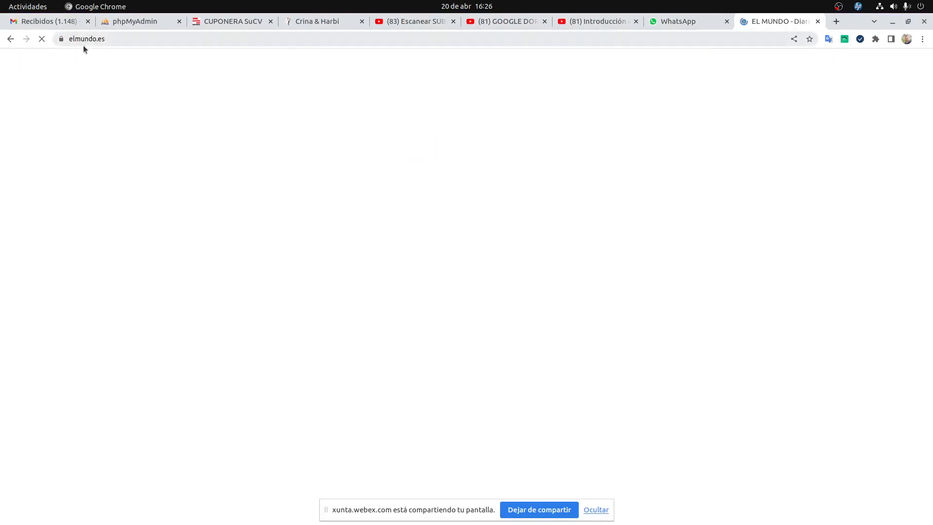
{"action": "left_click", "coordinate": [837, 21]}
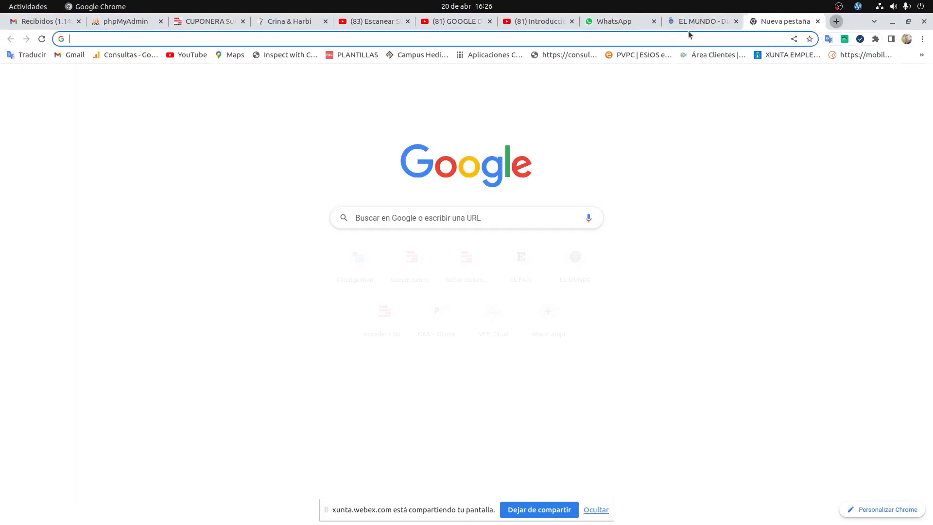
{"action": "left_click", "coordinate": [669, 43]}
{"action": "key", "text": "ctrl+v"}
{"action": "key", "text": "Return"}
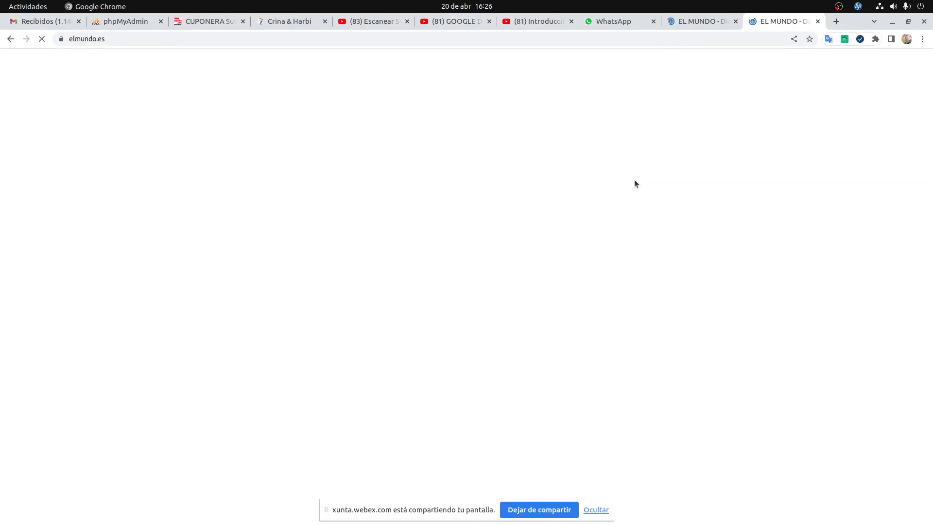
{"action": "key", "text": "super"}
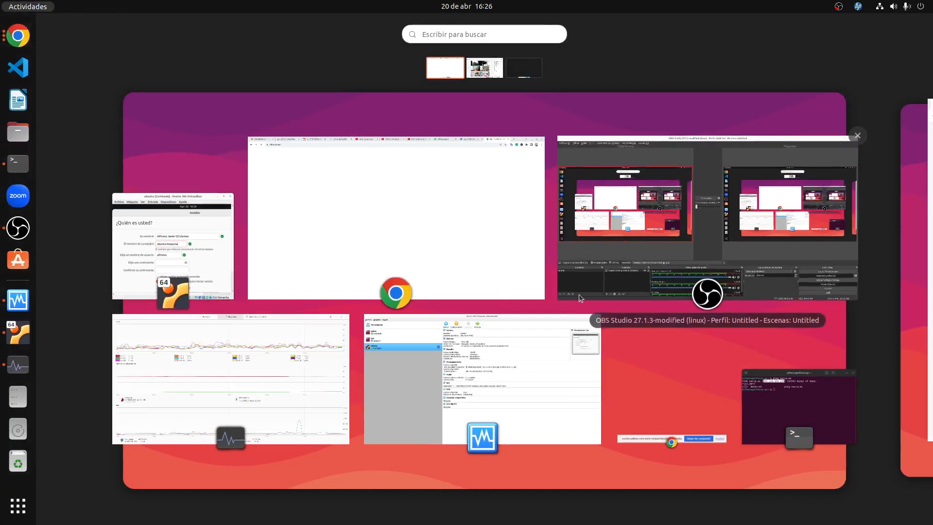
Edit the recalled ping to target elmundo.es, showing 34.90.247.117 at ~40 ms, then suspend it.
{"action": "left_click", "coordinate": [777, 405]}
{"action": "key", "text": "Up"}
{"action": "key", "text": "BackSpace"}
{"action": "key", "text": "BackSpace"}
{"action": "key", "text": "BackSpace"}
{"action": "key", "text": "BackSpace"}
{"action": "key", "text": "BackSpace"}
{"action": "key", "text": "BackSpace"}
{"action": "key", "text": "BackSpace"}
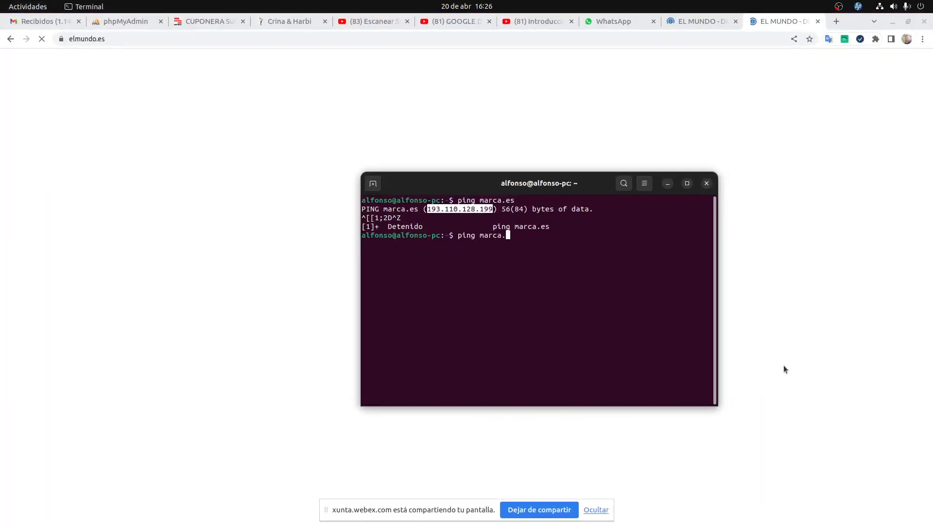
{"action": "key", "text": "BackSpace"}
{"action": "type", "text": "elmundo.e"}
{"action": "type", "text": "s"}
{"action": "key", "text": "Return"}
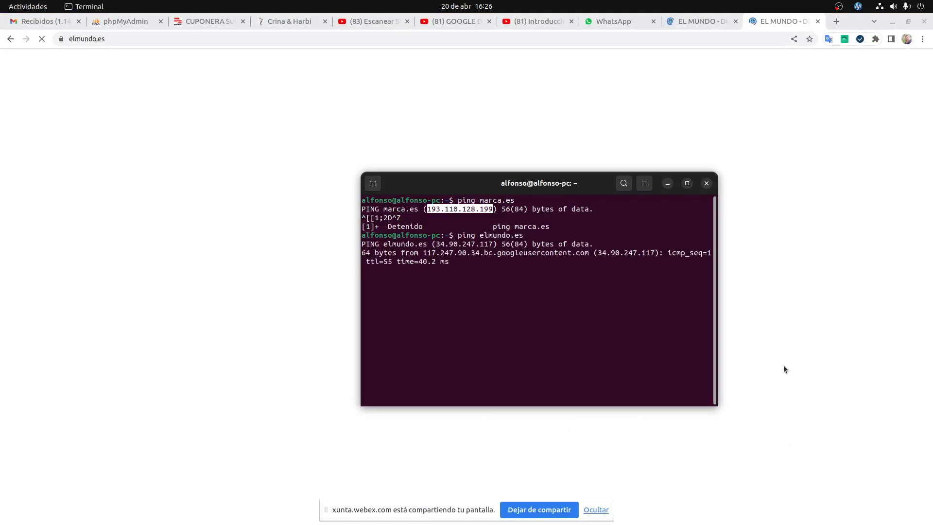
{"action": "left_click", "coordinate": [476, 335]}
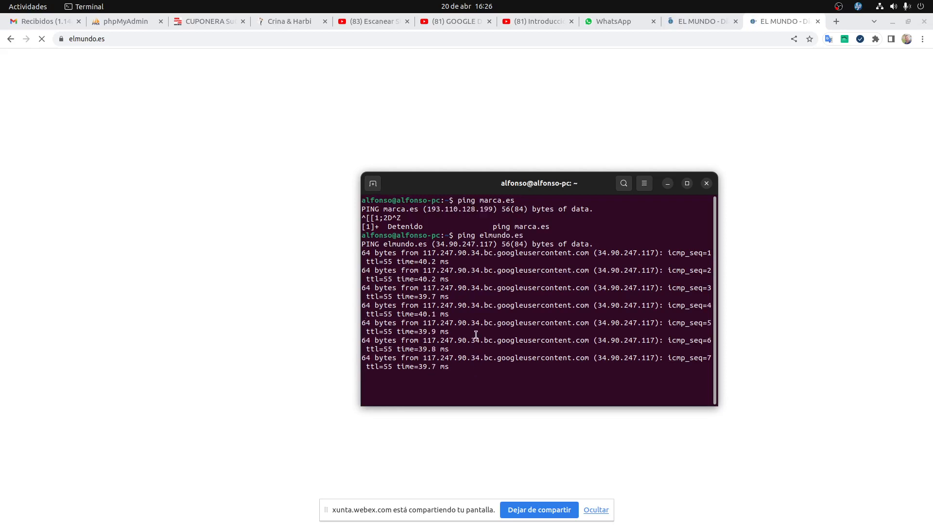
{"action": "key", "text": "ctrl+z"}
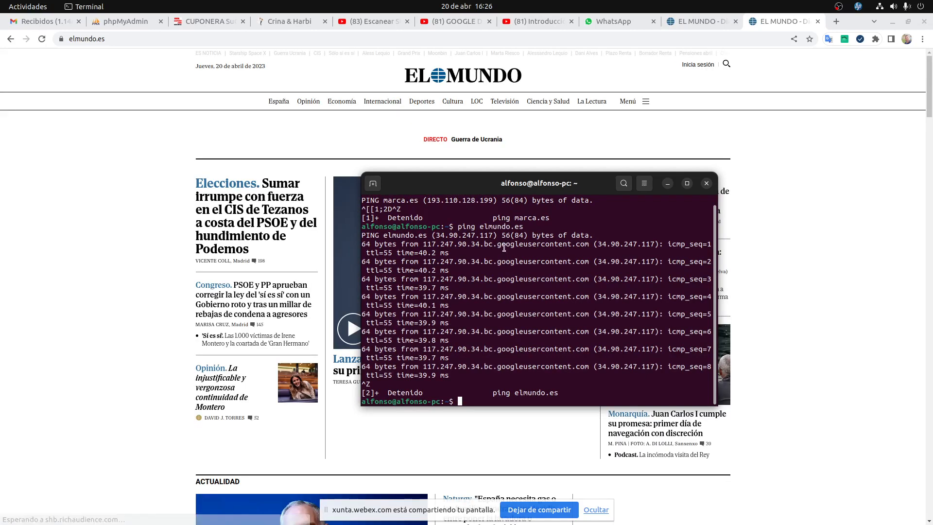
Copy 34.90.247.117 from the ping output, open it in Chrome, and return to Terminal.
{"action": "left_click_drag", "start_coordinate": [494, 236], "coordinate": [437, 236]}
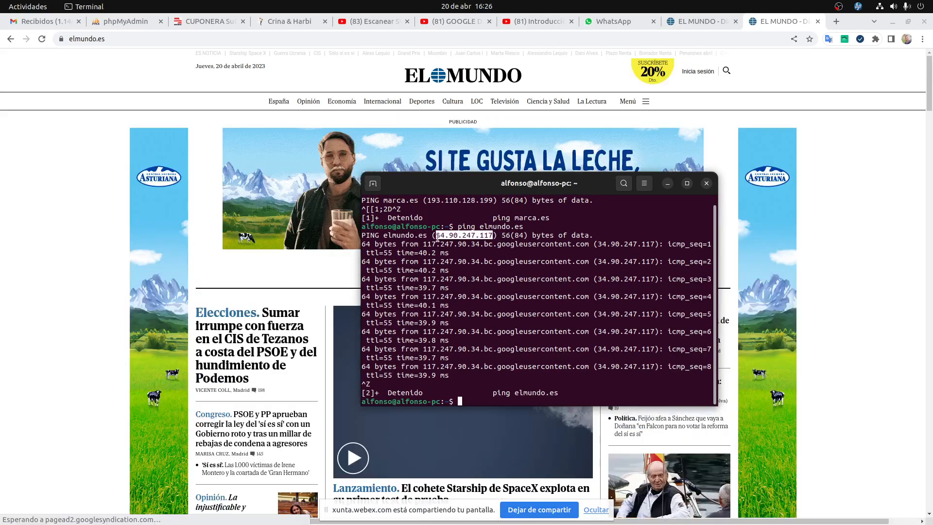
{"action": "right_click", "coordinate": [443, 238]}
{"action": "left_click", "coordinate": [461, 257]}
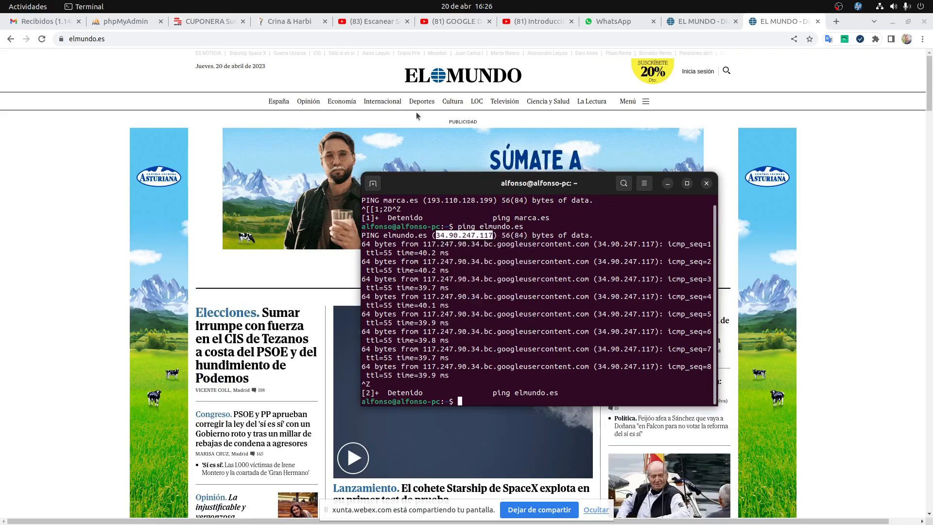
{"action": "left_click", "coordinate": [190, 39]}
{"action": "key", "text": "Return"}
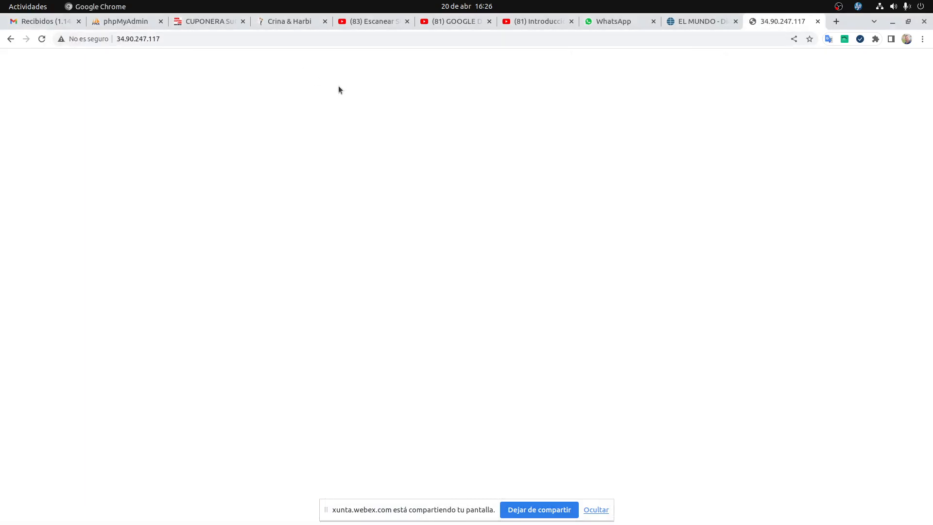
{"action": "key", "text": "super"}
{"action": "left_click", "coordinate": [785, 404]}
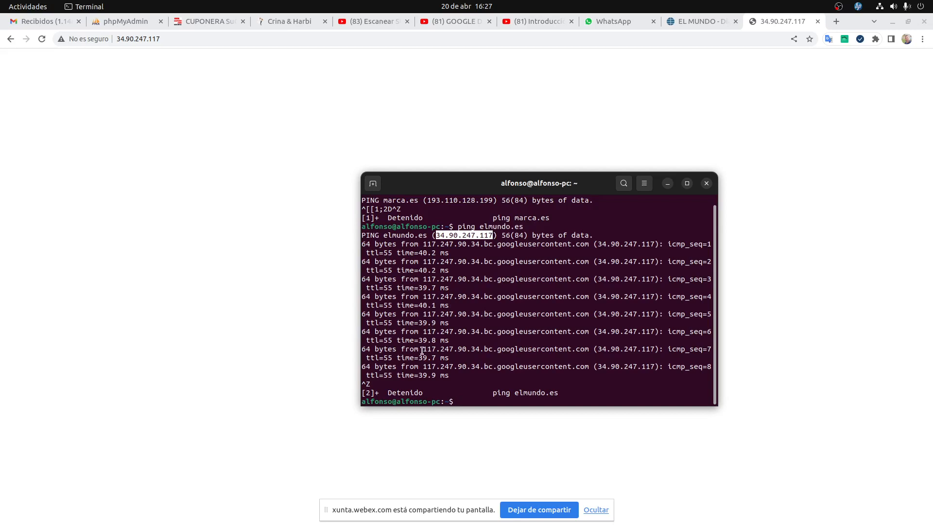
Edit the recalled ping command to ping marca.es again, then suspend it with Ctrl+Z.
{"action": "left_click", "coordinate": [489, 403]}
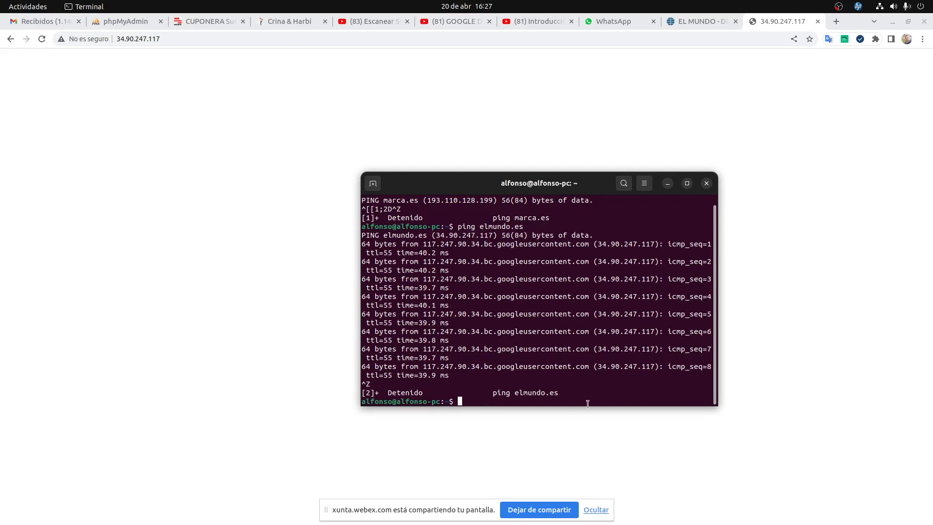
{"action": "key", "text": "Up"}
{"action": "key", "text": "BackSpace"}
{"action": "key", "text": "BackSpace"}
{"action": "key", "text": "BackSpace"}
{"action": "key", "text": "BackSpace"}
{"action": "key", "text": "BackSpace"}
{"action": "key", "text": "BackSpace"}
{"action": "key", "text": "BackSpace"}
{"action": "key", "text": "BackSpace"}
{"action": "key", "text": "BackSpace"}
{"action": "key", "text": "BackSpace"}
{"action": "type", "text": "marca.es"}
{"action": "key", "text": "Return"}
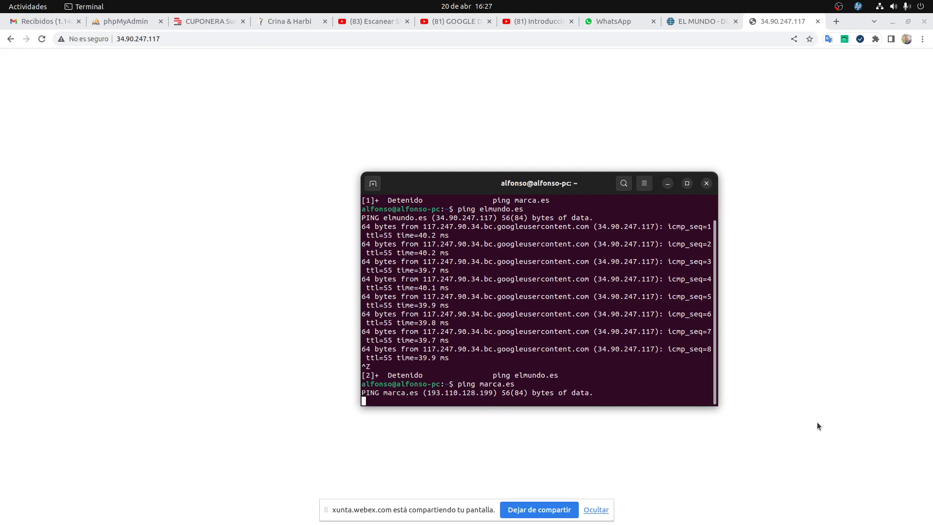
{"action": "key", "text": "ctrl+z"}
Ping marca.com (34.147.120.111) for a few replies, then suspend it with Ctrl+Z.
{"action": "key", "text": "Up"}
{"action": "key", "text": "BackSpace"}
{"action": "key", "text": "BackSpace"}
{"action": "type", "text": "co"}
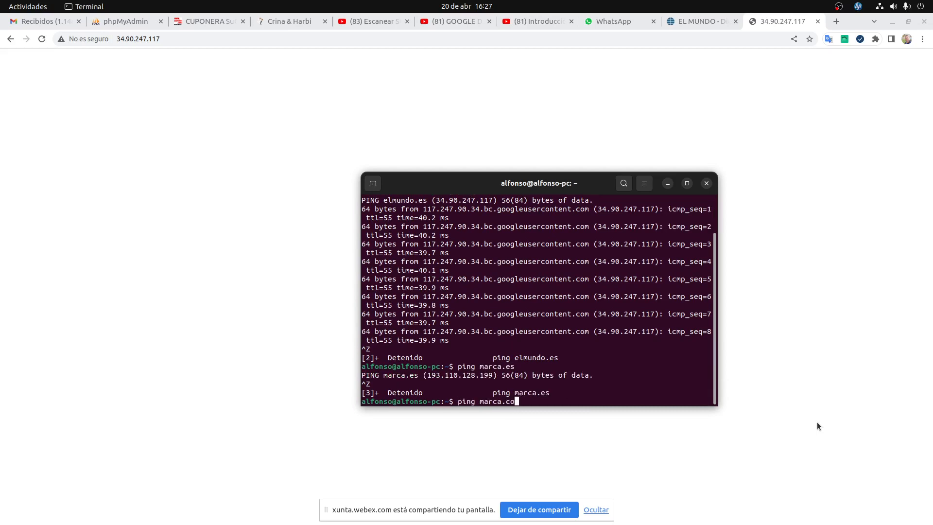
{"action": "type", "text": "m"}
{"action": "key", "text": "Return"}
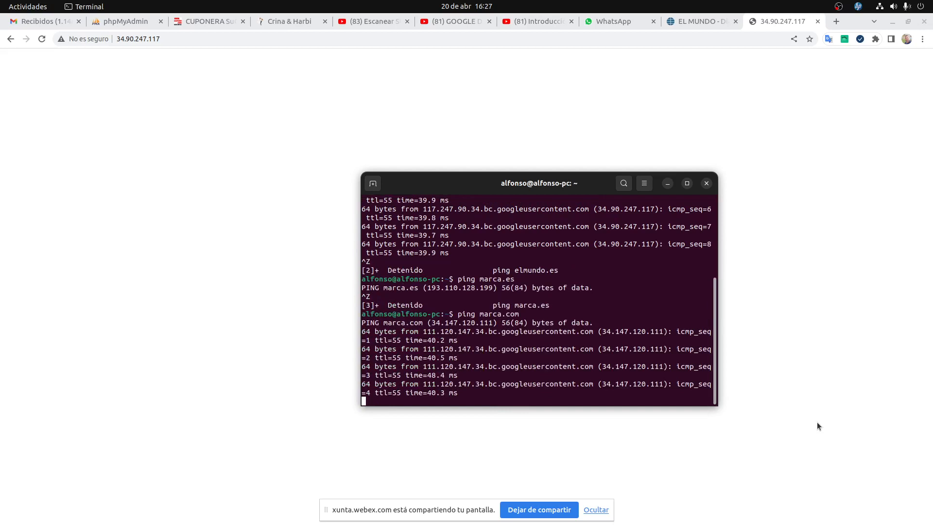
{"action": "key", "text": "ctrl+z"}
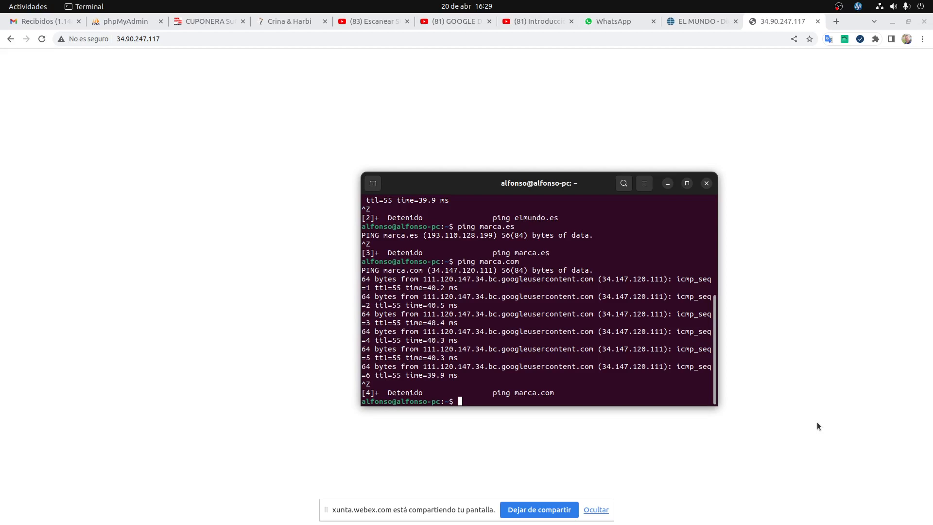
{"action": "left_click_drag", "start_coordinate": [514, 217], "coordinate": [549, 217]}
From the Activities overview, switch to the VirtualBox window showing the Ubuntu installer.
{"action": "key", "text": "super"}
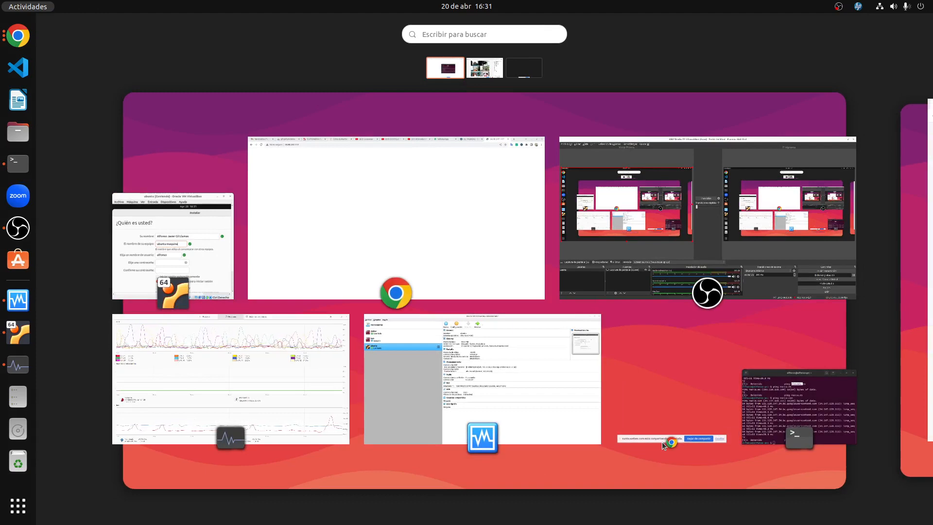
{"action": "left_click", "coordinate": [168, 220]}
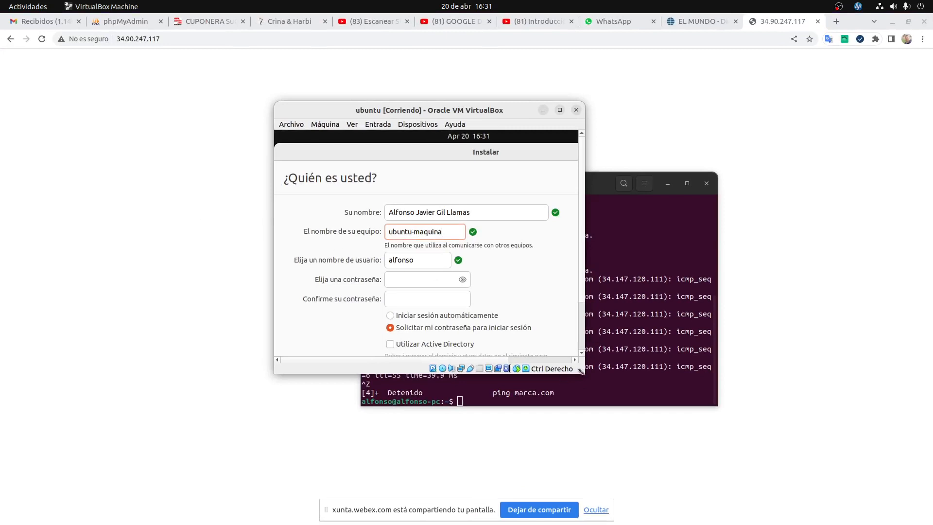
Enlarge the VM window to show the whole 'Quién es usted?' page and select the computer name ubuntu-maquina.
{"action": "left_click_drag", "start_coordinate": [585, 373], "coordinate": [710, 452]}
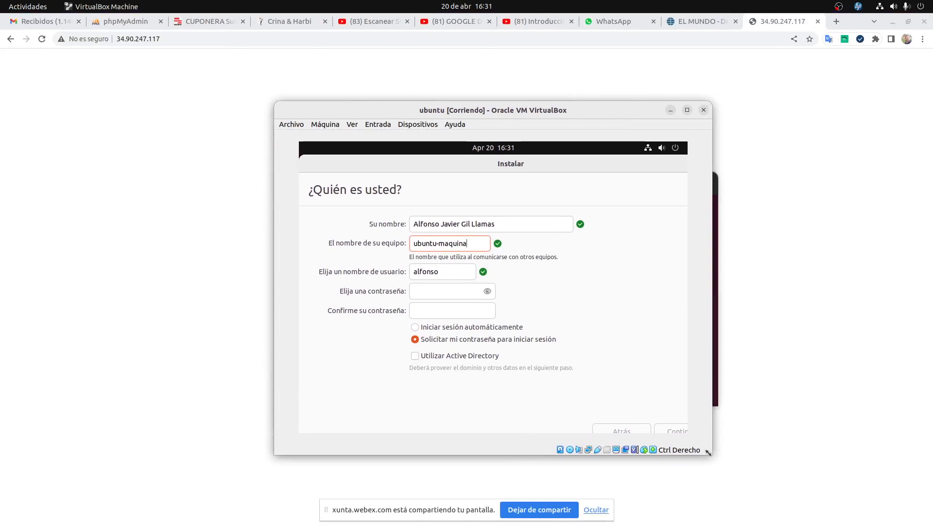
{"action": "left_click_drag", "start_coordinate": [469, 245], "coordinate": [350, 223]}
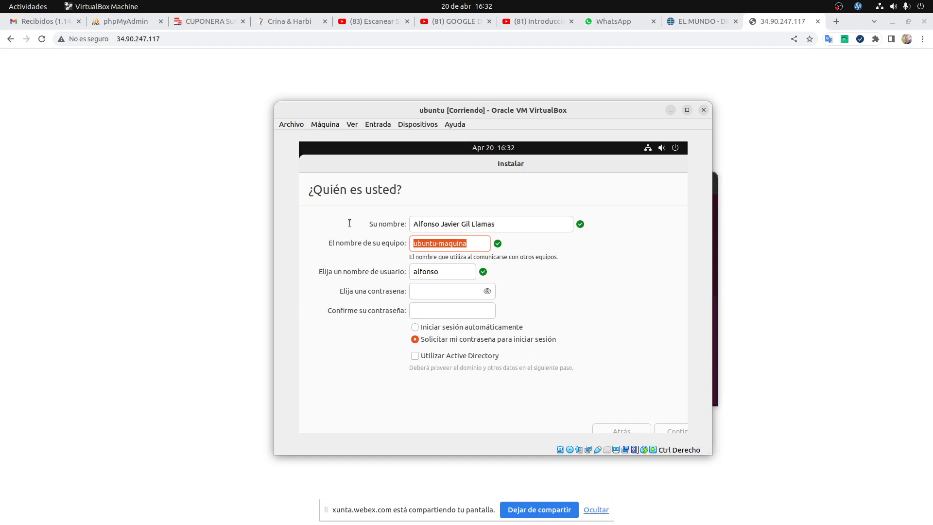
{"action": "key", "text": "Tab"}
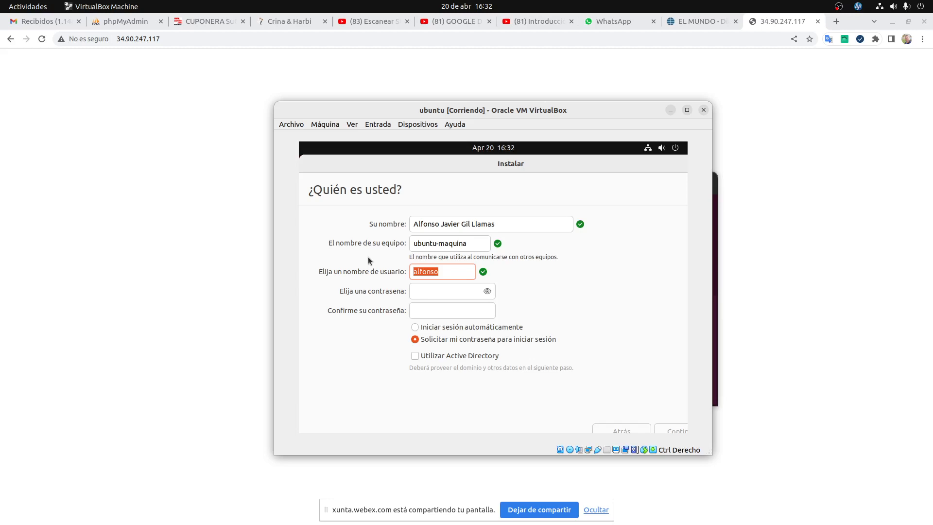
Type the account password in 'Elija una contraseña' and again in 'Confirme su contraseña'.
{"action": "left_click", "coordinate": [457, 291]}
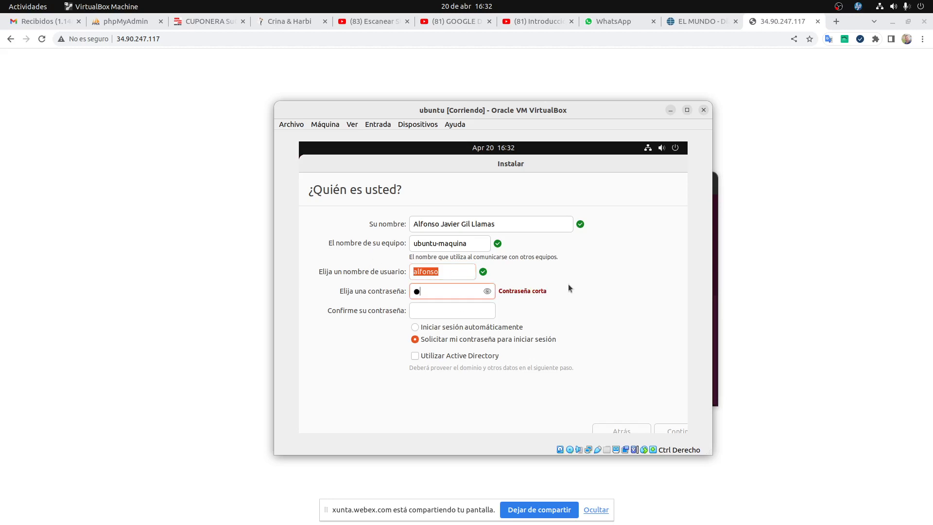
{"action": "key", "text": "Tab"}
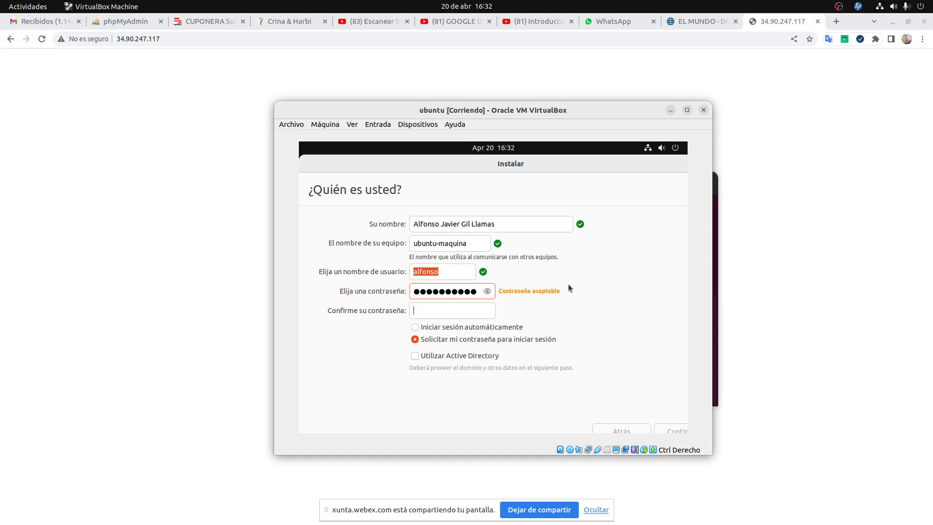
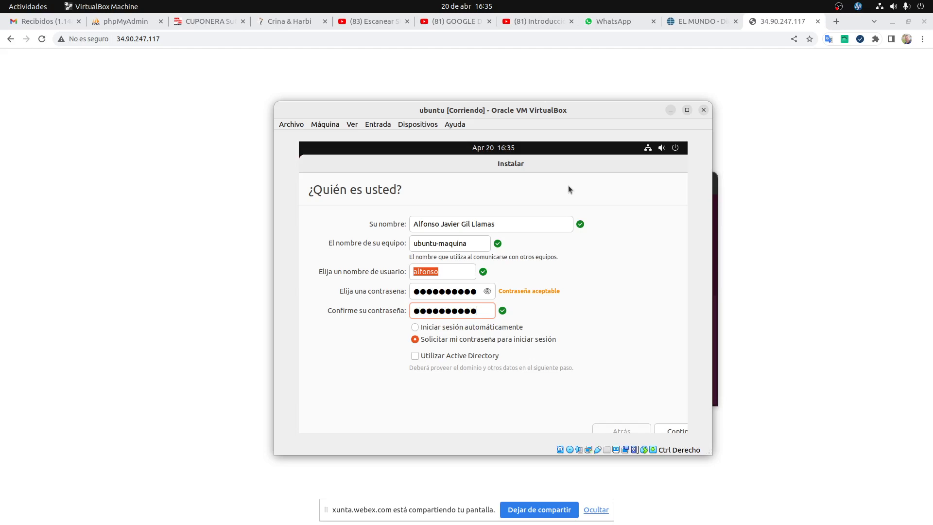
Confirm the account details with Continuar and let installation run until 'Instalación terminada' appears.
{"action": "left_click", "coordinate": [455, 268]}
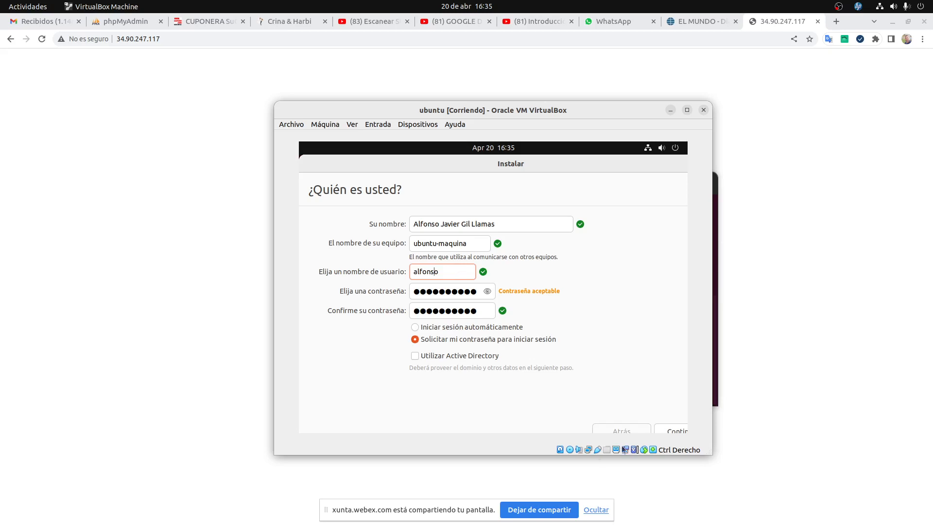
{"action": "left_click", "coordinate": [680, 431]}
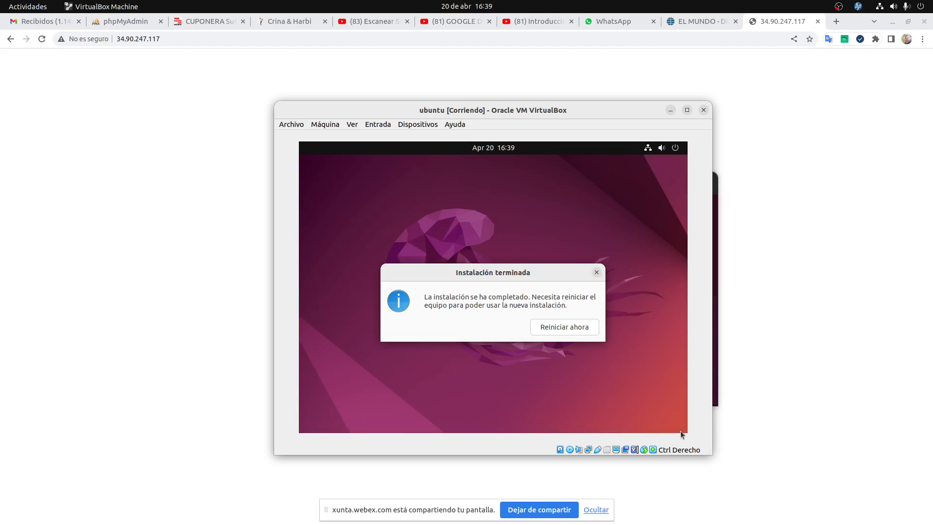
Choose 'Reiniciar ahora', close the ping terminal, and pass the remove-installation-medium prompt with Enter.
{"action": "left_click", "coordinate": [560, 330]}
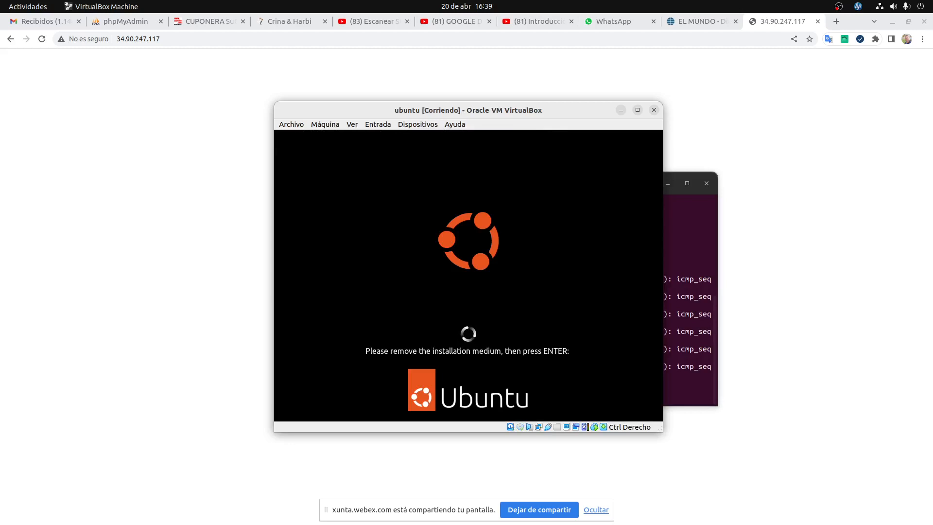
{"action": "left_click", "coordinate": [686, 248]}
{"action": "left_click", "coordinate": [707, 183]}
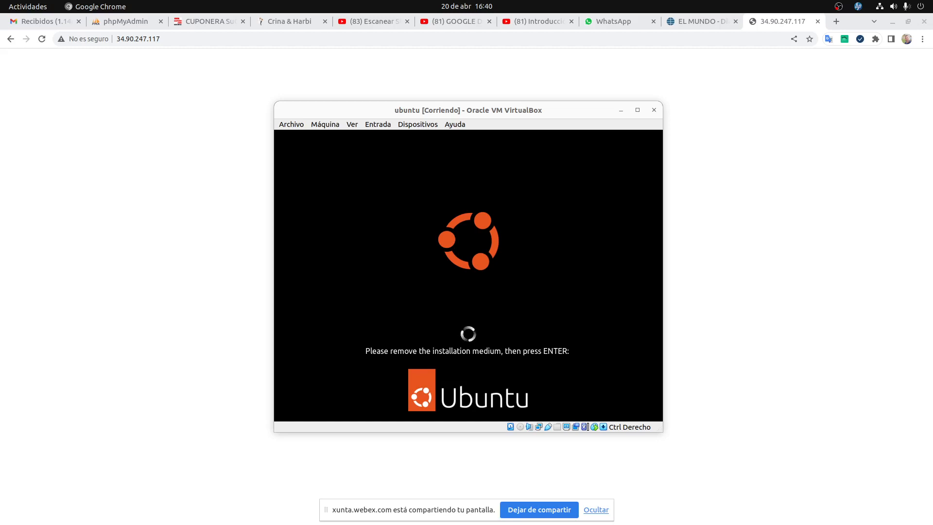
{"action": "left_click", "coordinate": [437, 320]}
{"action": "key", "text": "Return"}
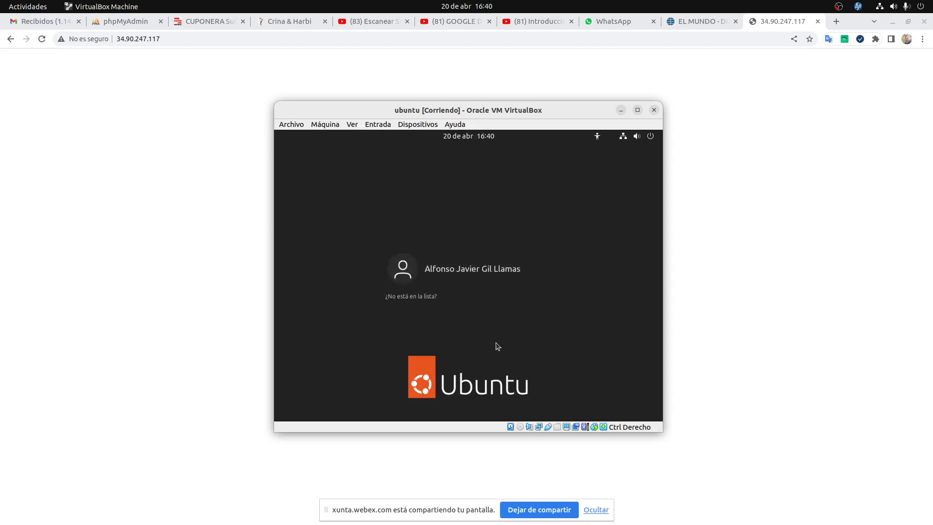
Select the user on the login screen and sign in with the account password.
{"action": "left_click", "coordinate": [474, 259]}
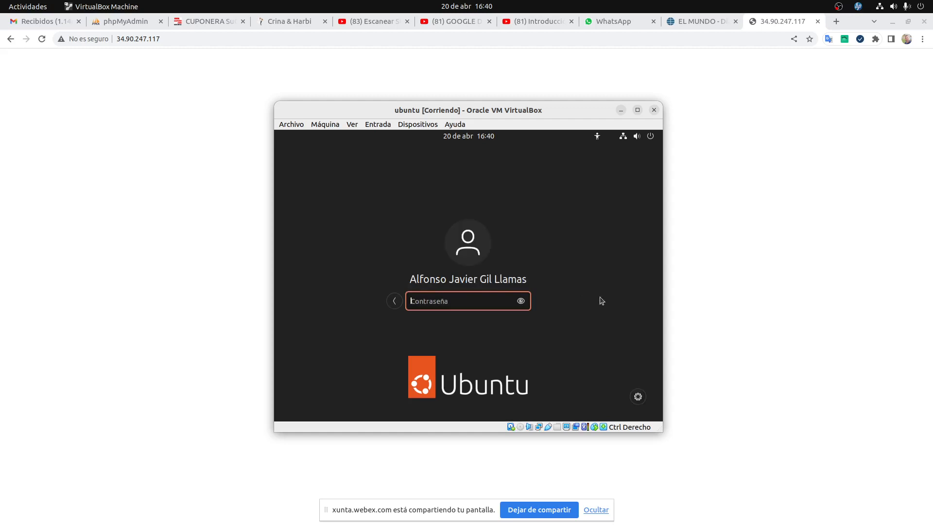
{"action": "type", "text": "●●●●●●●●●●●"}
{"action": "key", "text": "Return"}
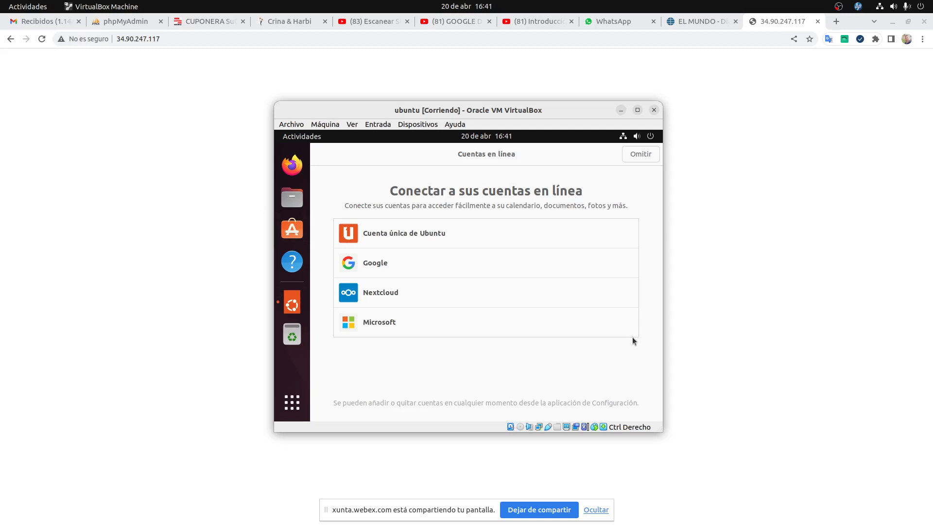
Skip online accounts and Ubuntu Pro, choose 'No enviar información del sistema', leave location off, and finish.
{"action": "left_click", "coordinate": [638, 157]}
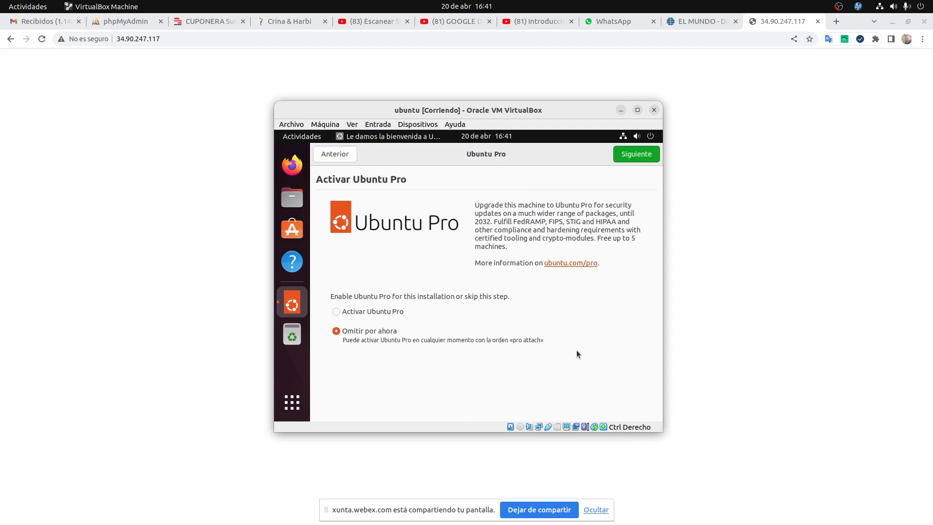
{"action": "left_click", "coordinate": [643, 147]}
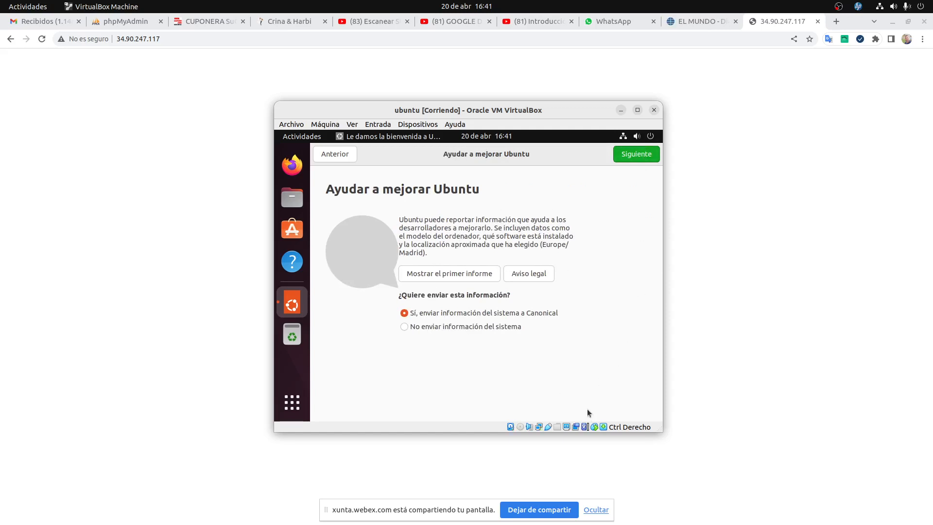
{"action": "left_click", "coordinate": [507, 327]}
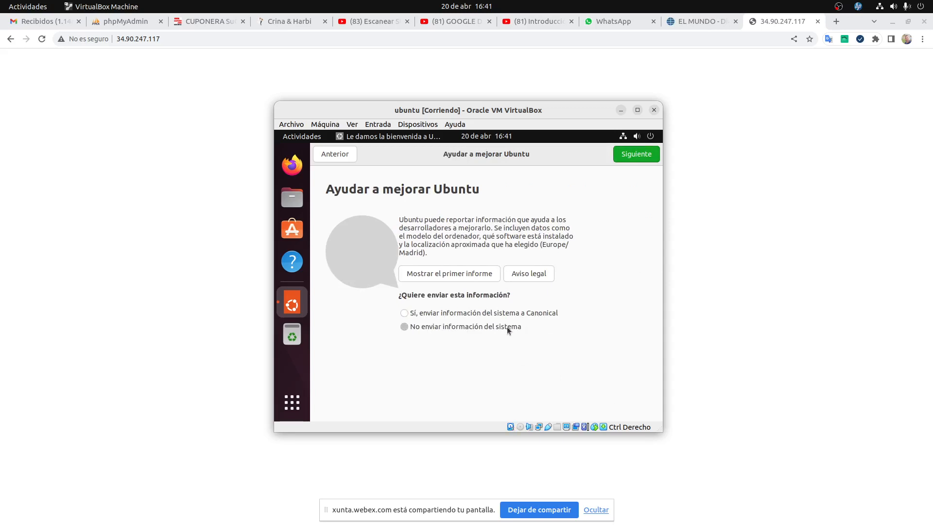
{"action": "left_click", "coordinate": [450, 314]}
{"action": "left_click", "coordinate": [490, 328]}
{"action": "left_click", "coordinate": [637, 154]}
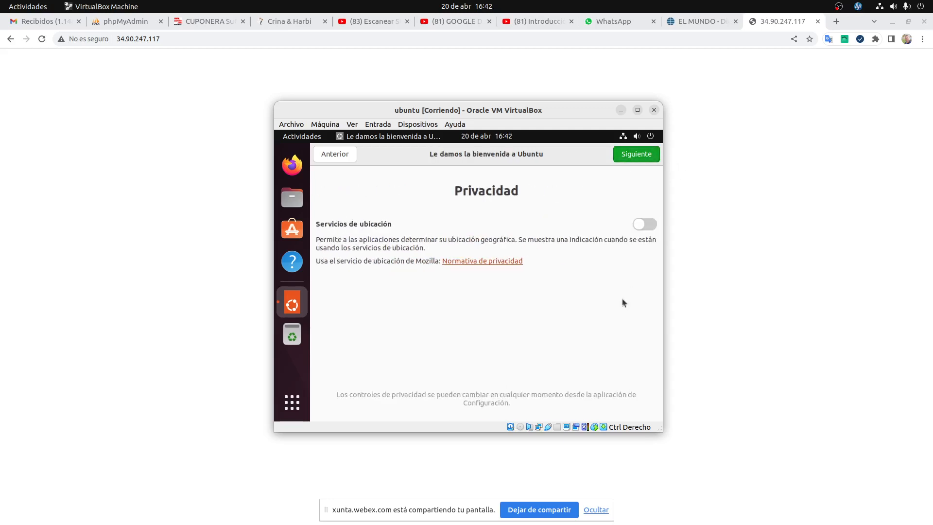
{"action": "left_click", "coordinate": [645, 156]}
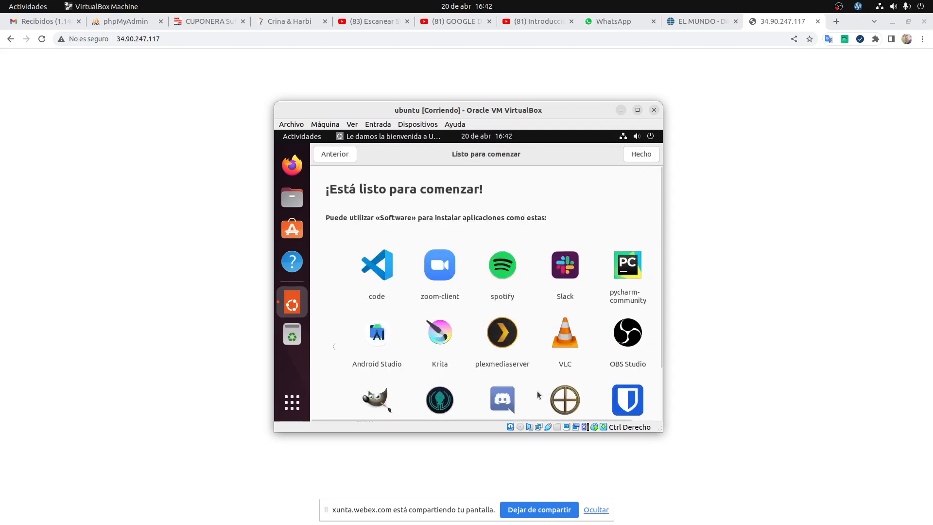
{"action": "left_click", "coordinate": [637, 154]}
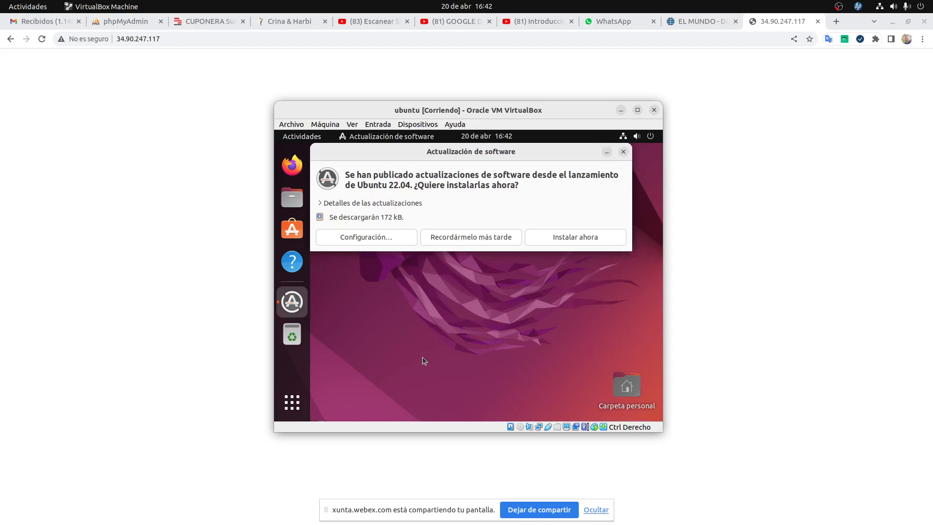
Start installing the pending updates with 'Instalar ahora', then open the VM's Ayuda menu toward Dispositivos.
{"action": "left_click", "coordinate": [598, 238]}
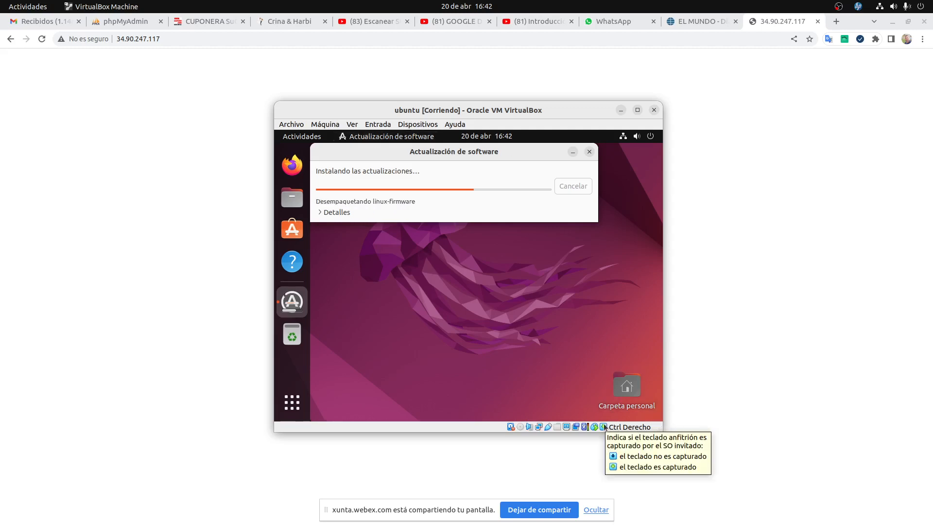
{"action": "left_click", "coordinate": [452, 125]}
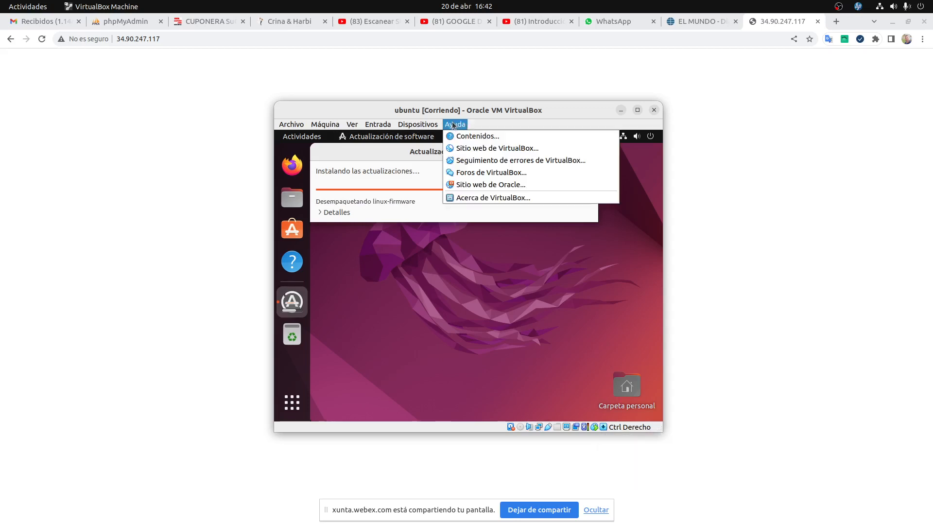
{"action": "mouse_move", "coordinate": [422, 127]}
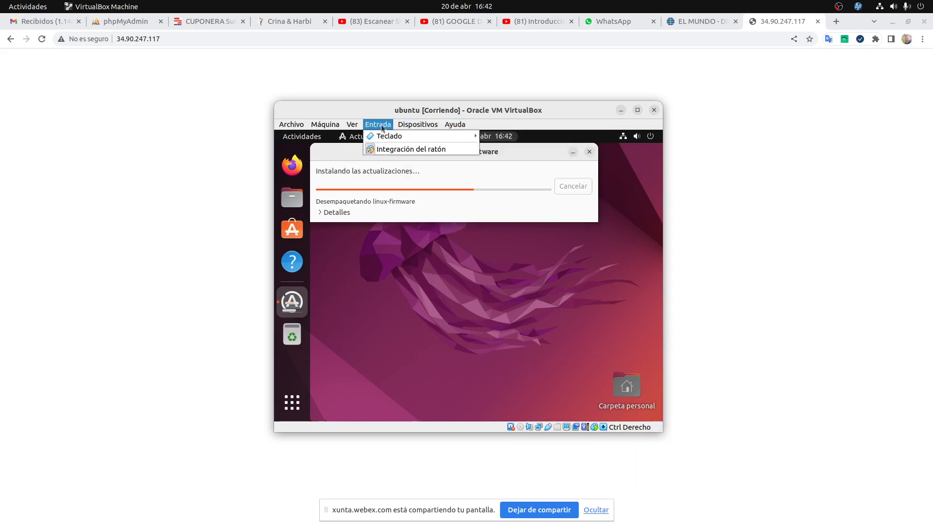
{"action": "mouse_move", "coordinate": [358, 128]}
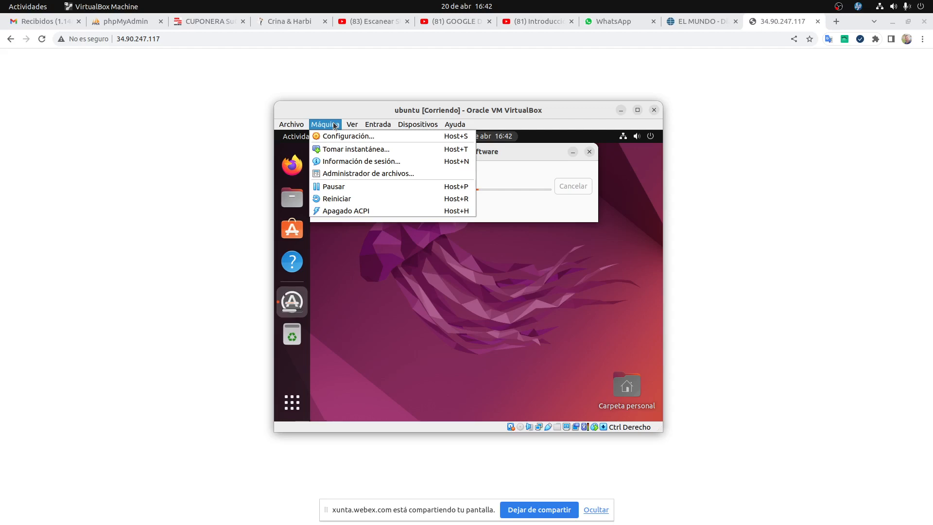
{"action": "mouse_move", "coordinate": [291, 125]}
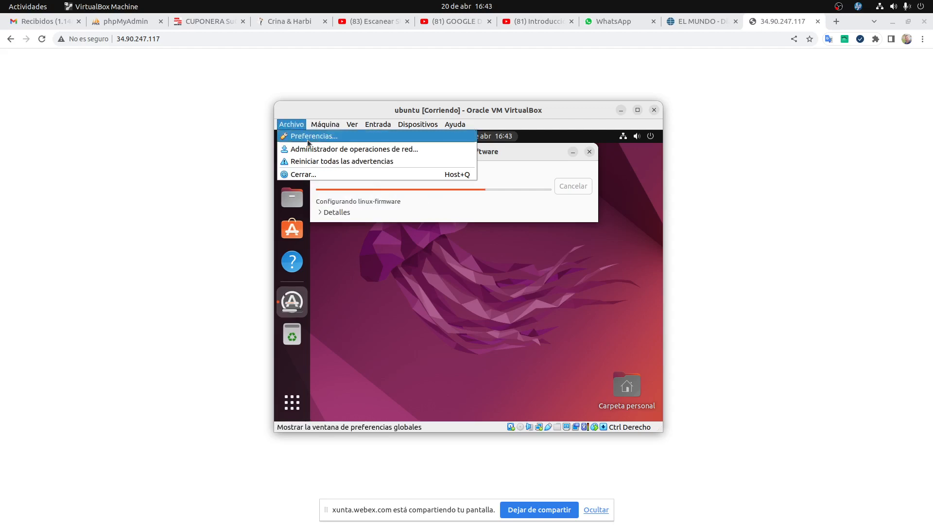
{"action": "left_click", "coordinate": [308, 142]}
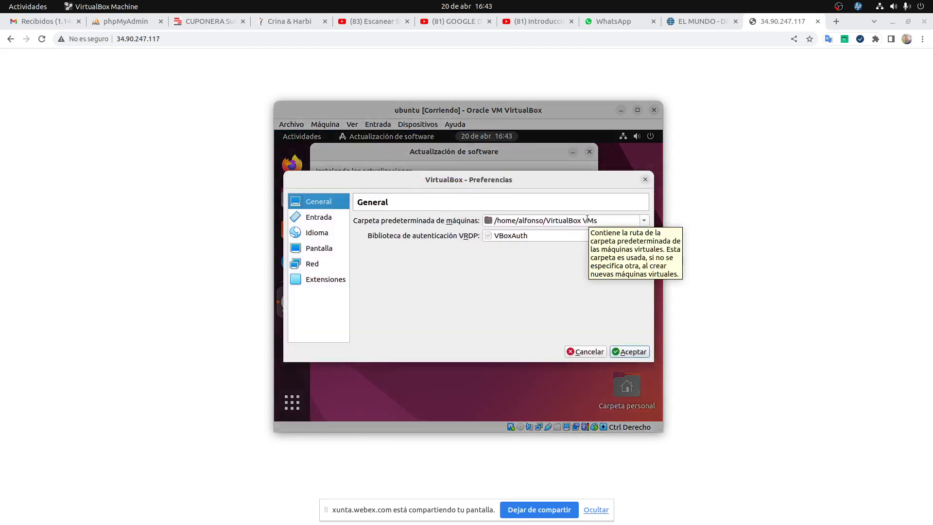
{"action": "left_click", "coordinate": [324, 219]}
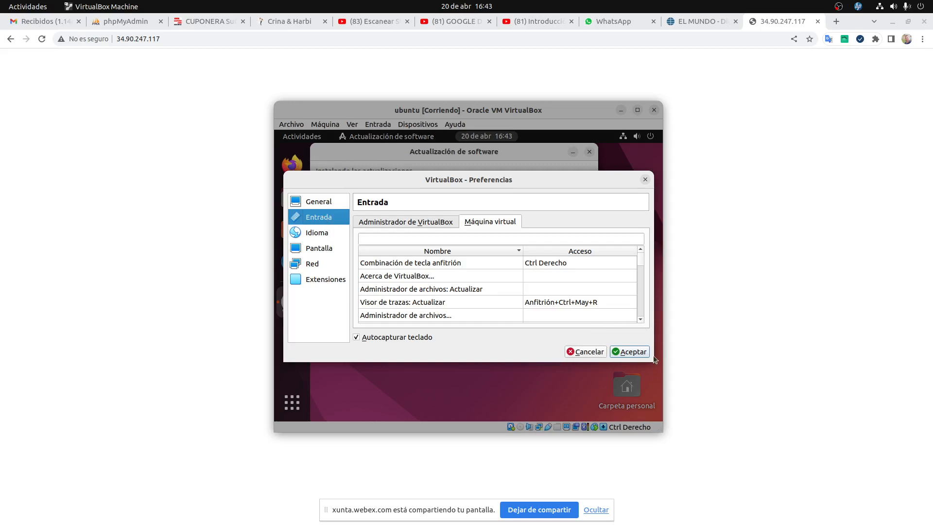
{"action": "left_click_drag", "start_coordinate": [651, 361], "coordinate": [729, 486]}
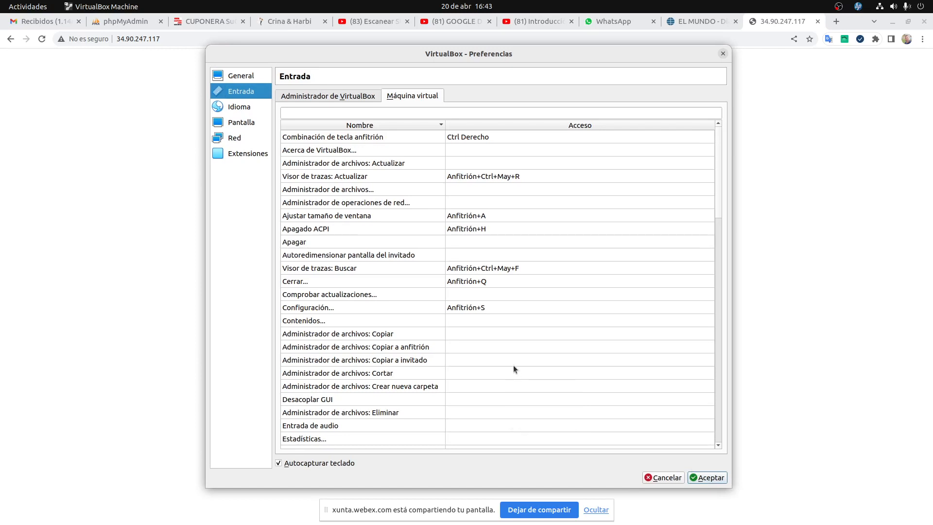
{"action": "scroll", "coordinate": [514, 370], "scroll_direction": "down", "scroll_amount": 11}
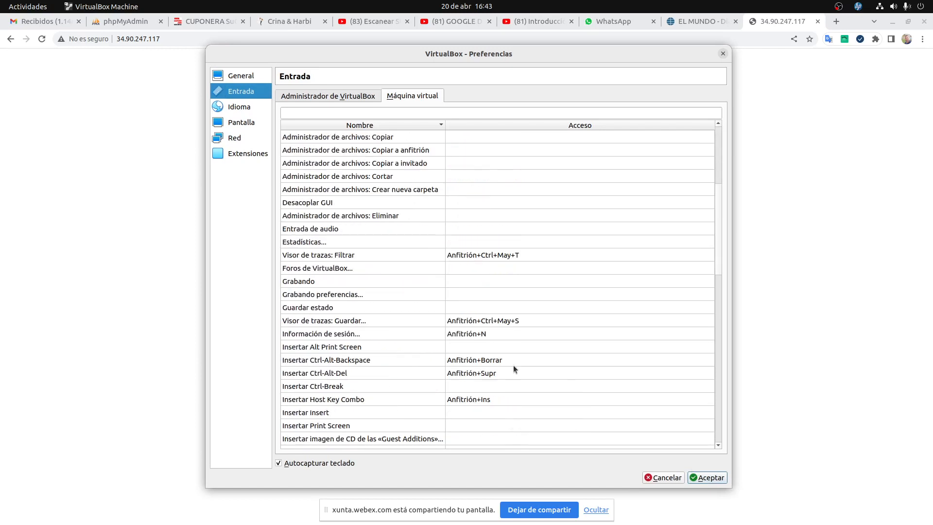
{"action": "scroll", "coordinate": [514, 369], "scroll_direction": "down", "scroll_amount": 1}
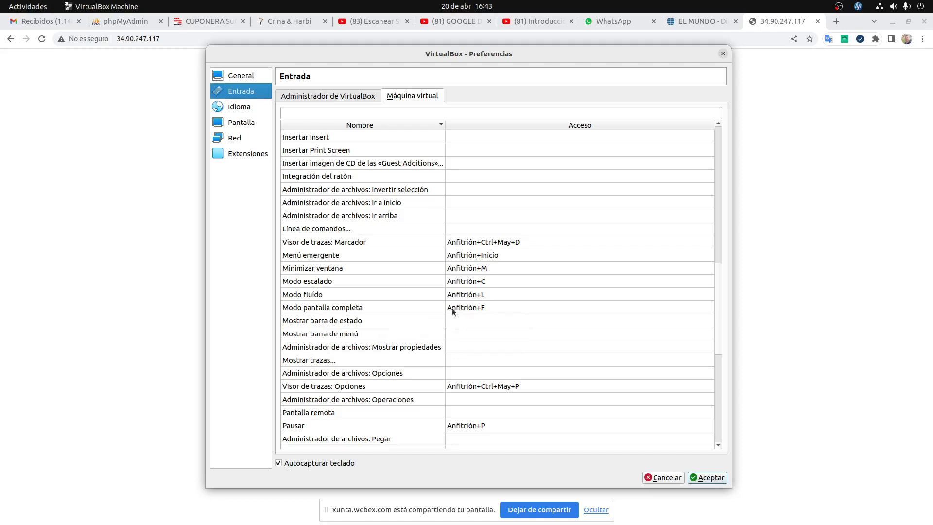
{"action": "left_click", "coordinate": [674, 478]}
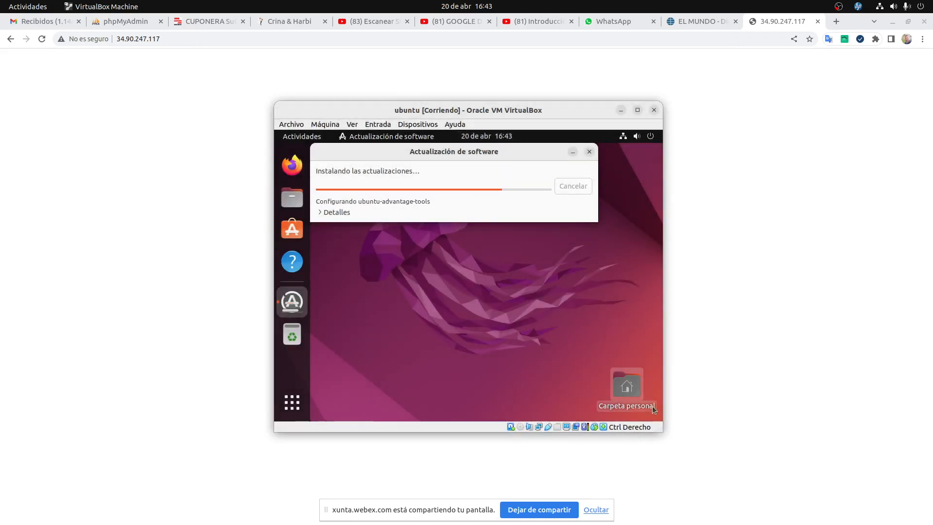
Put the guest in full-screen, expand Detalles to follow the update, and accept the 'software actualizado' message.
{"action": "key", "text": "Control_R+f"}
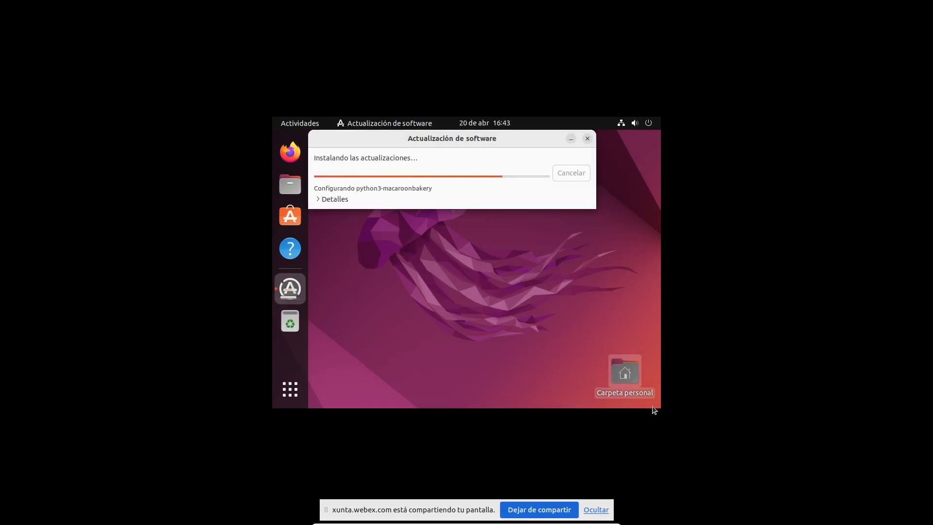
{"action": "key", "text": "Control_R+f"}
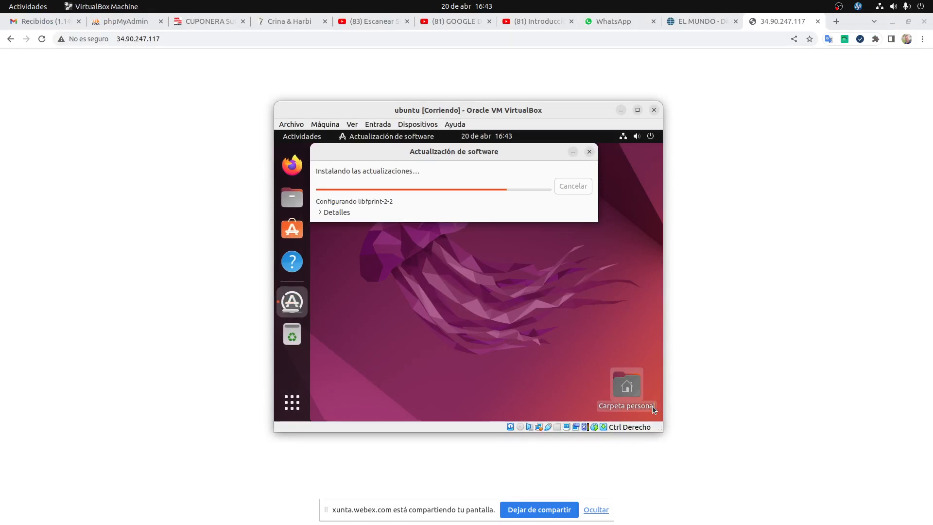
{"action": "key", "text": "ctrl+f"}
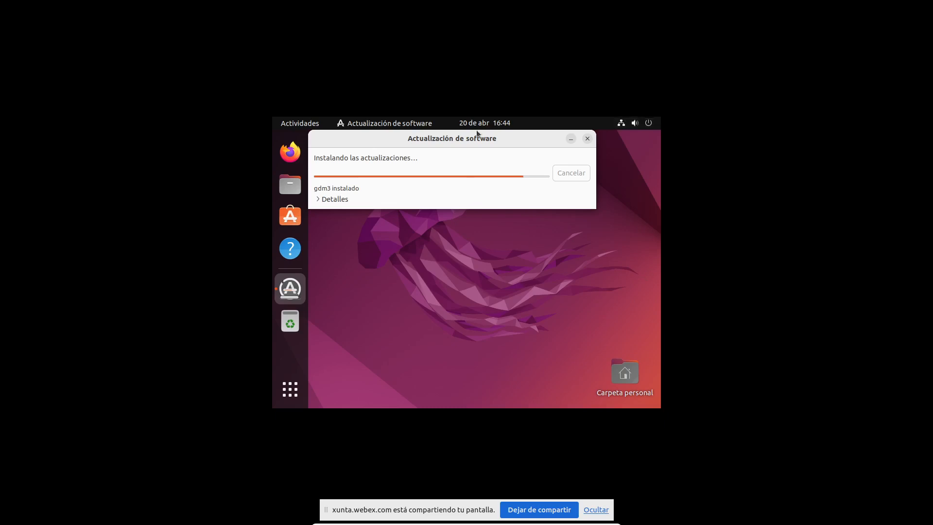
{"action": "left_click_drag", "start_coordinate": [477, 140], "coordinate": [479, 216]}
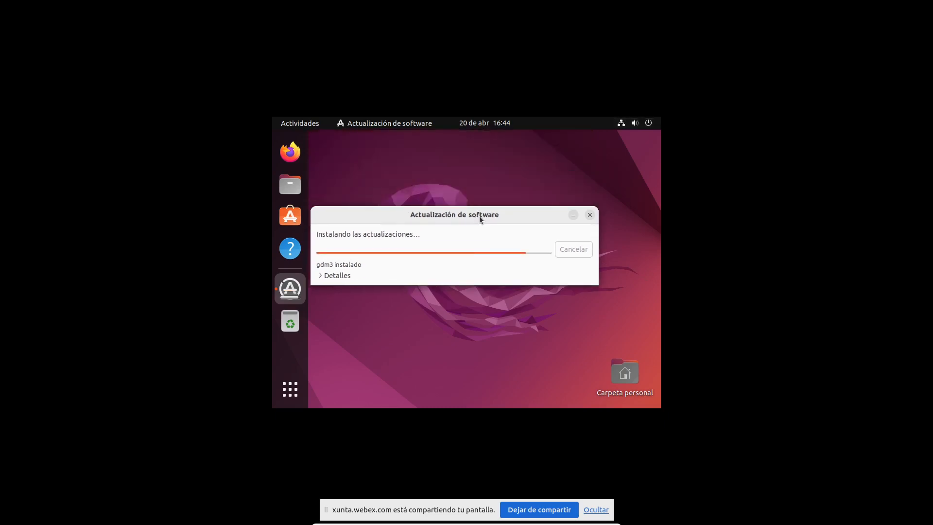
{"action": "left_click", "coordinate": [323, 276]}
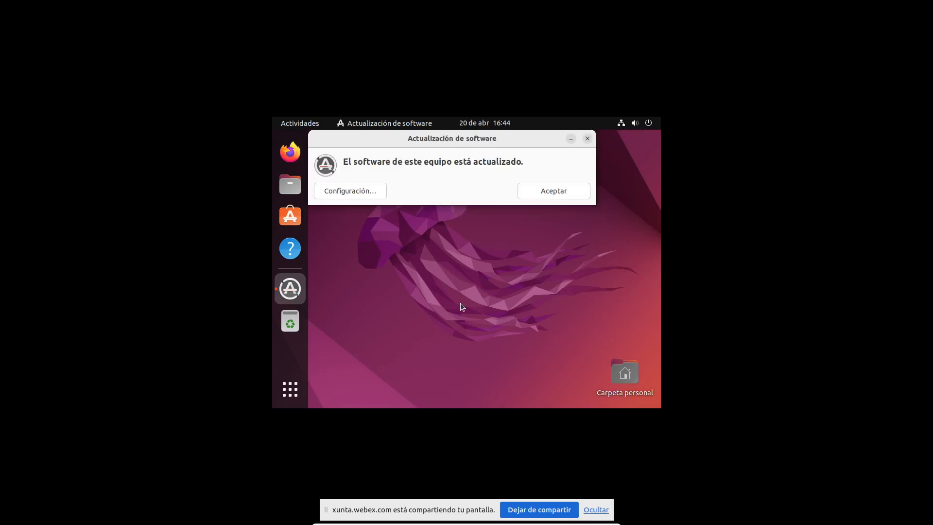
{"action": "left_click", "coordinate": [556, 201]}
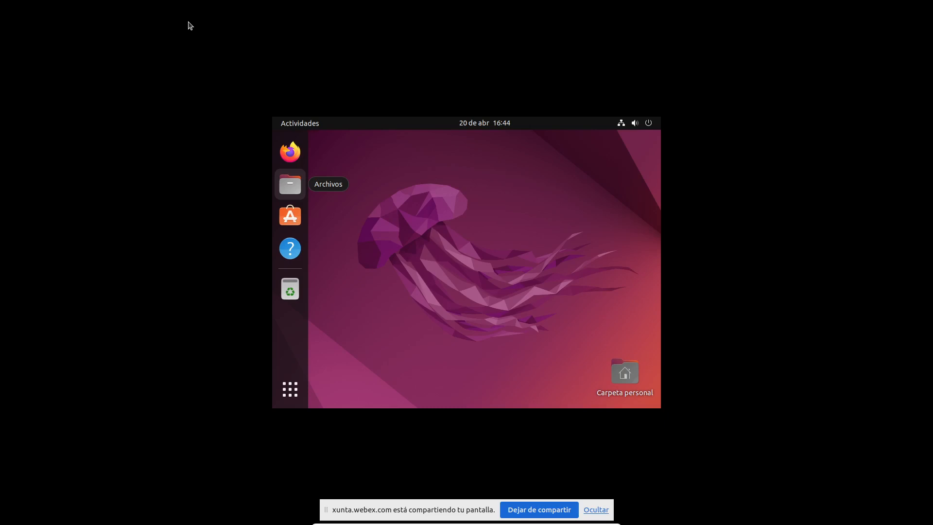
Power off the Ubuntu guest via Apagar / cerrar sesión > Apagar, then show the host's Activities overview.
{"action": "left_click", "coordinate": [654, 126]}
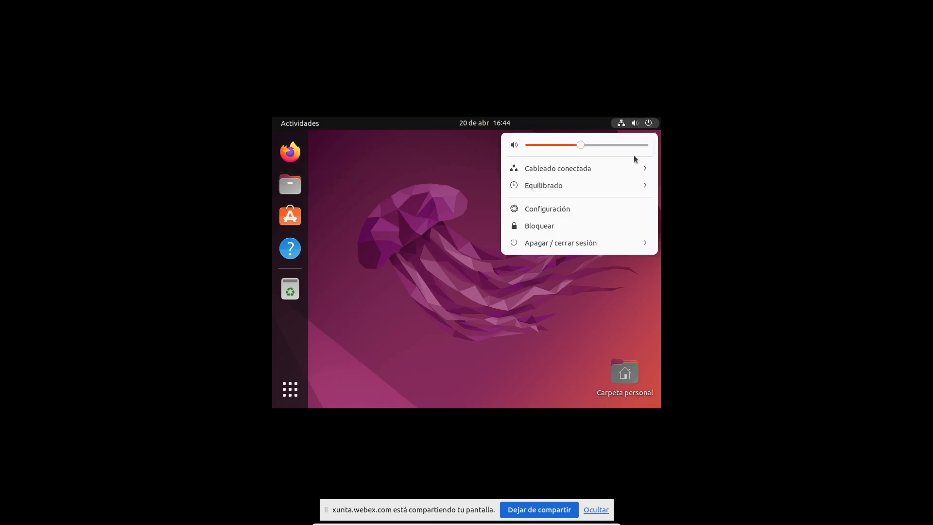
{"action": "left_click", "coordinate": [563, 244]}
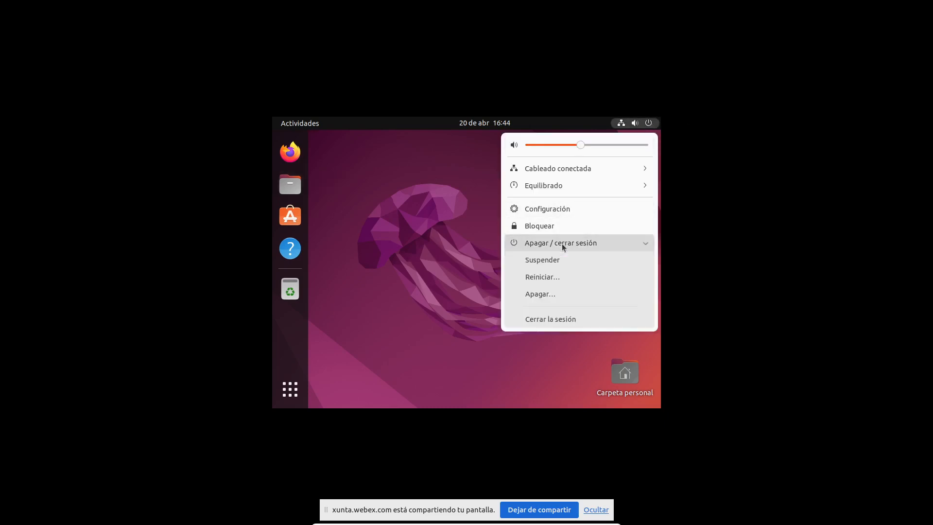
{"action": "left_click", "coordinate": [539, 293]}
{"action": "left_click", "coordinate": [508, 303]}
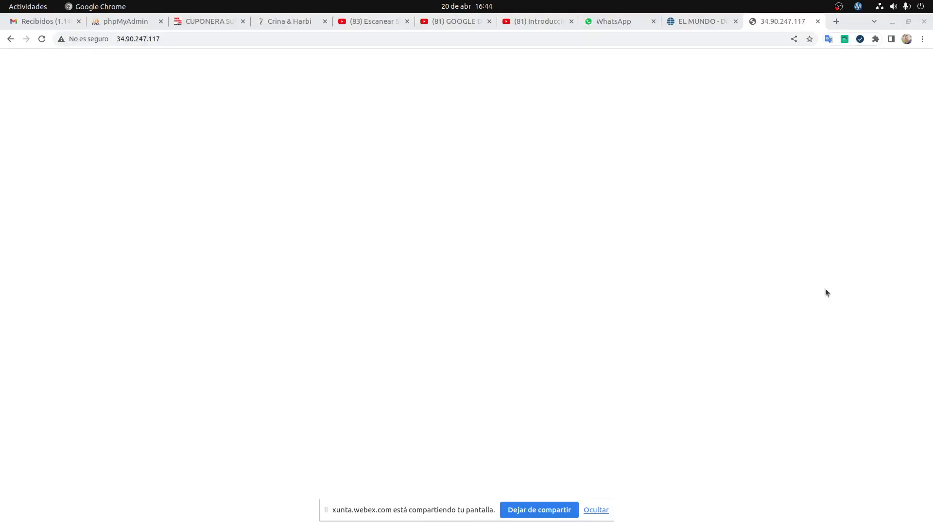
{"action": "key", "text": "super"}
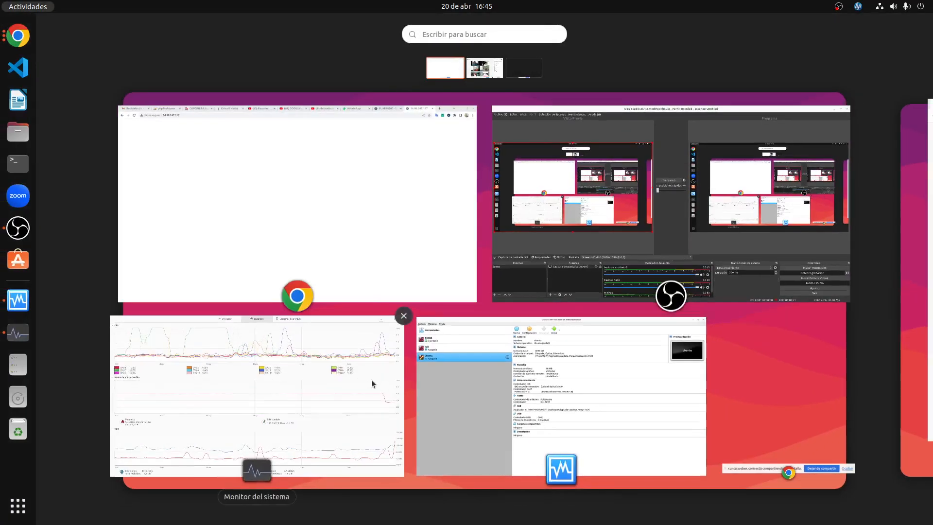
Start the ubuntu VM from the VirtualBox manager and dismiss the keyboard auto-capture notice.
{"action": "left_click", "coordinate": [582, 414]}
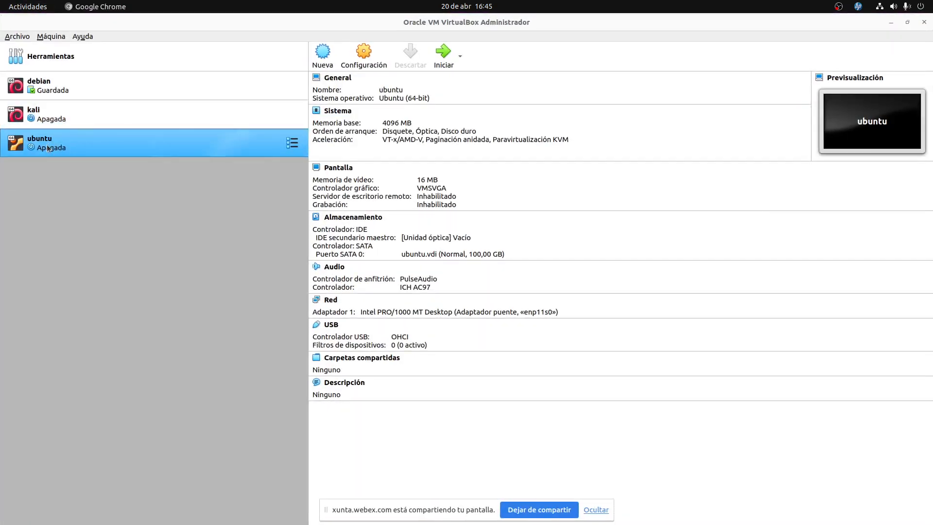
{"action": "left_click", "coordinate": [444, 54]}
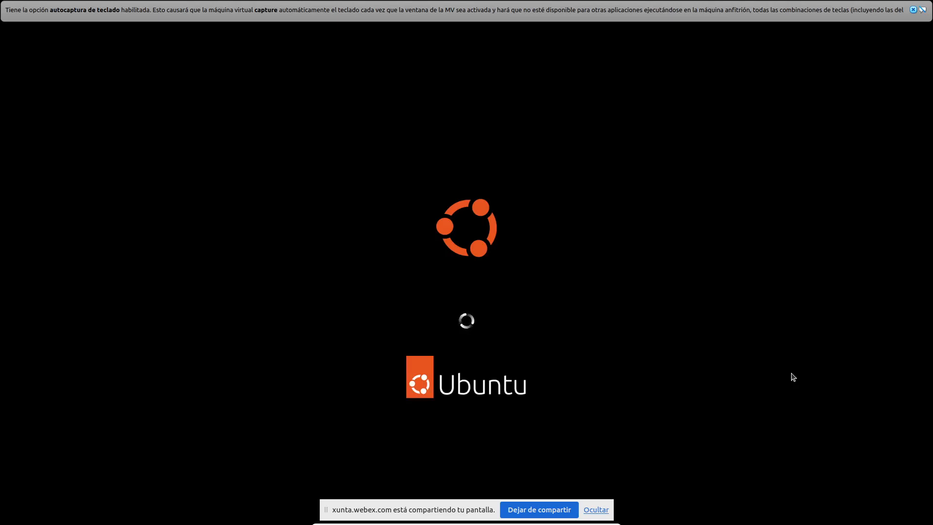
{"action": "left_click", "coordinate": [921, 10]}
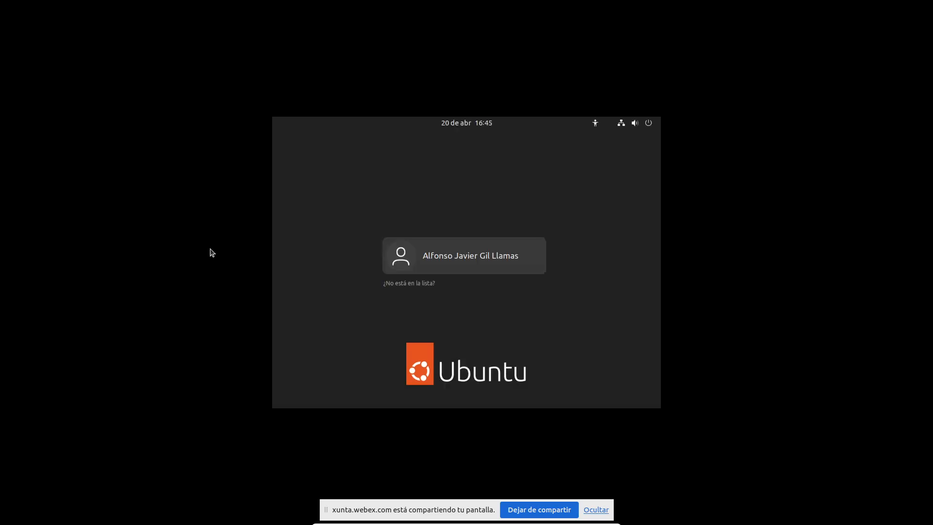
Log in to the Ubuntu guest with the account password and leave full-screen mode.
{"action": "left_click", "coordinate": [480, 258]}
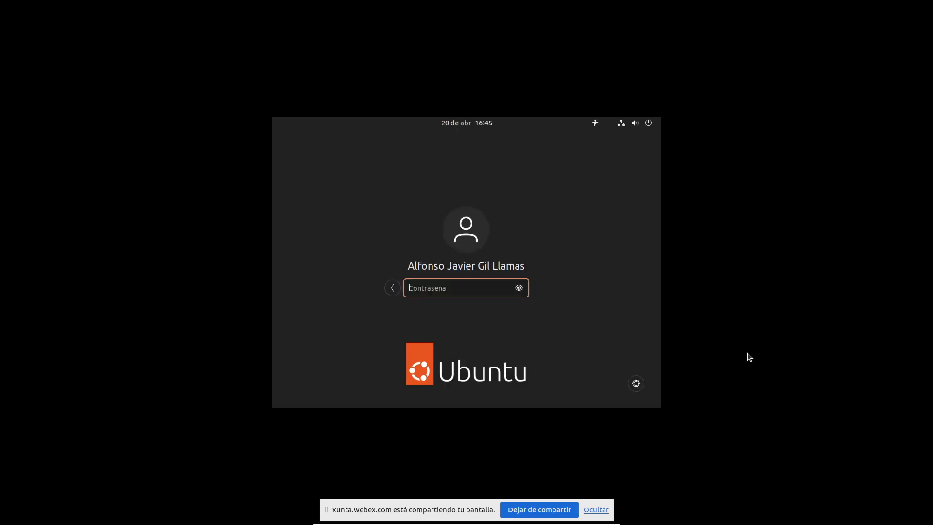
{"action": "type", "text": "••••••••••"}
{"action": "key", "text": "Return"}
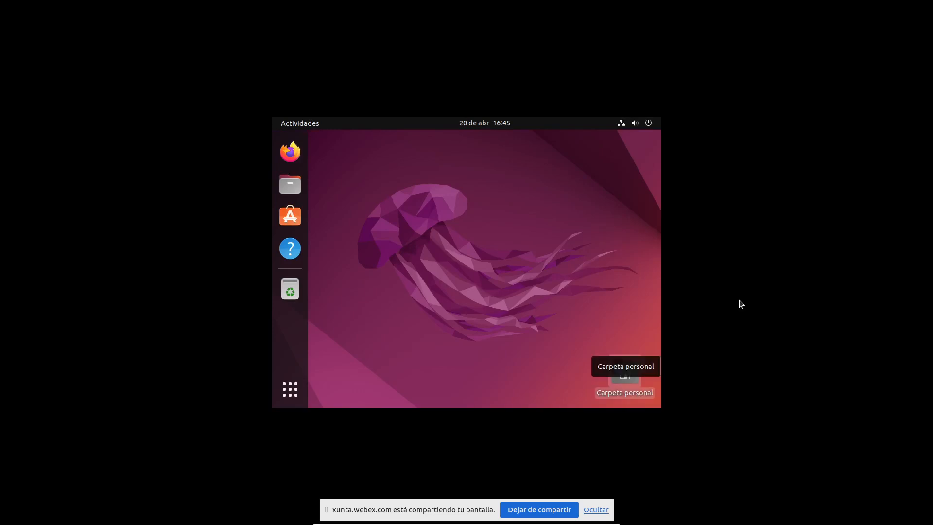
{"action": "key", "text": "ctrl+f"}
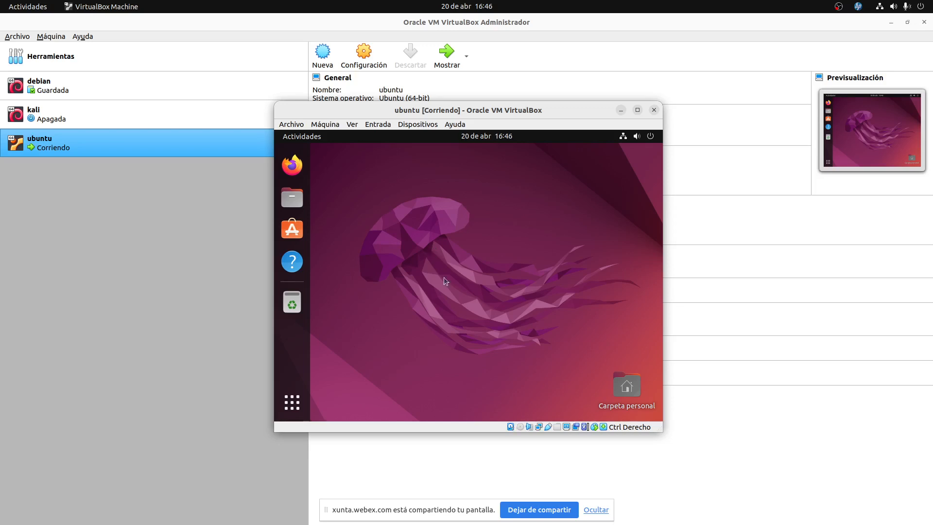
Launch Terminal from Show Applications and restore it to a smaller, unmaximized window.
{"action": "left_click", "coordinate": [293, 401]}
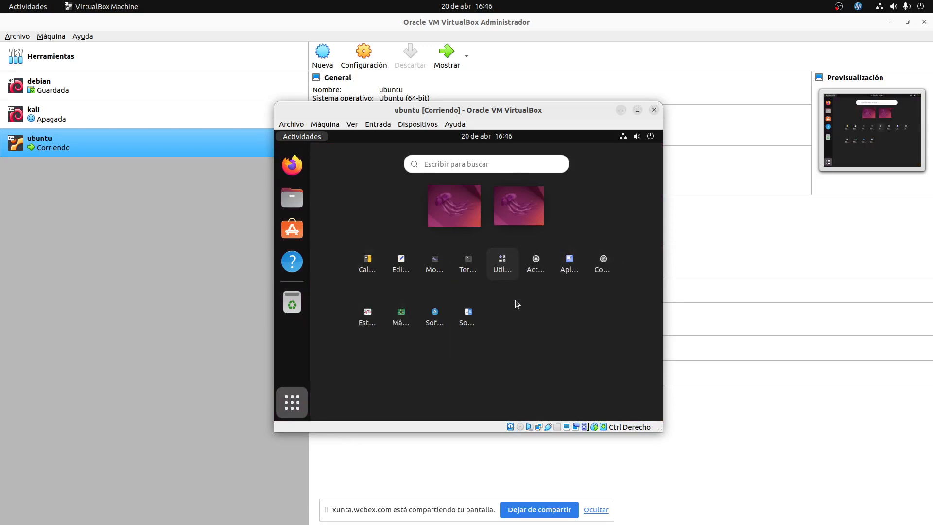
{"action": "left_click", "coordinate": [467, 273]}
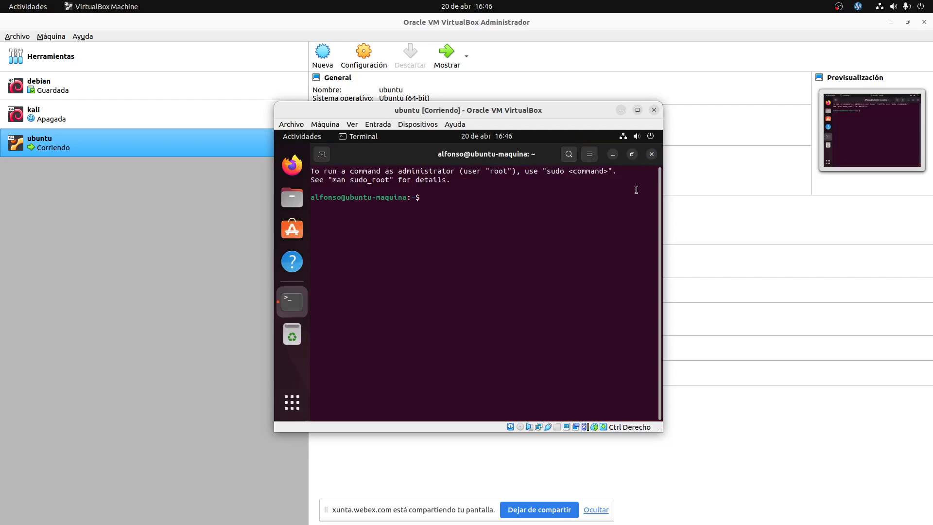
{"action": "left_click", "coordinate": [632, 154]}
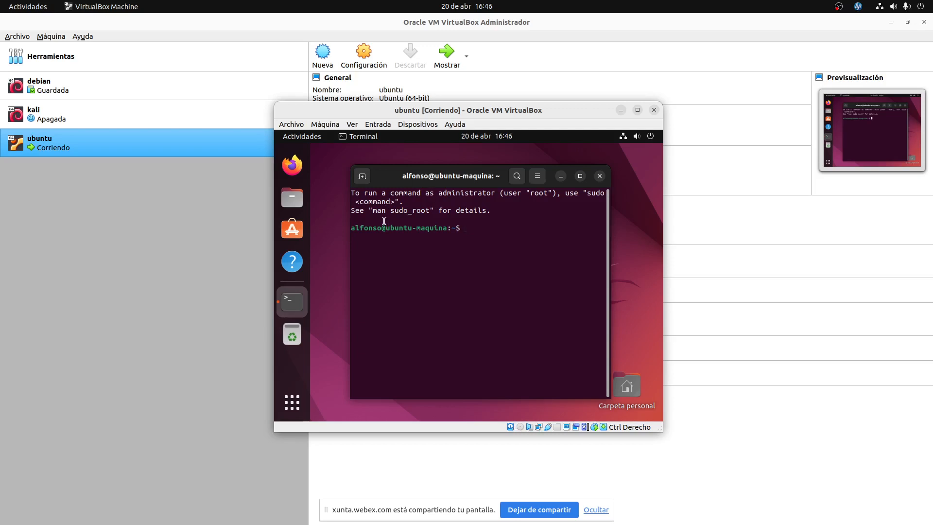
Highlight the user name and the ubuntu-maquina machine name in the shell prompt.
{"action": "left_click_drag", "start_coordinate": [382, 228], "coordinate": [447, 227]}
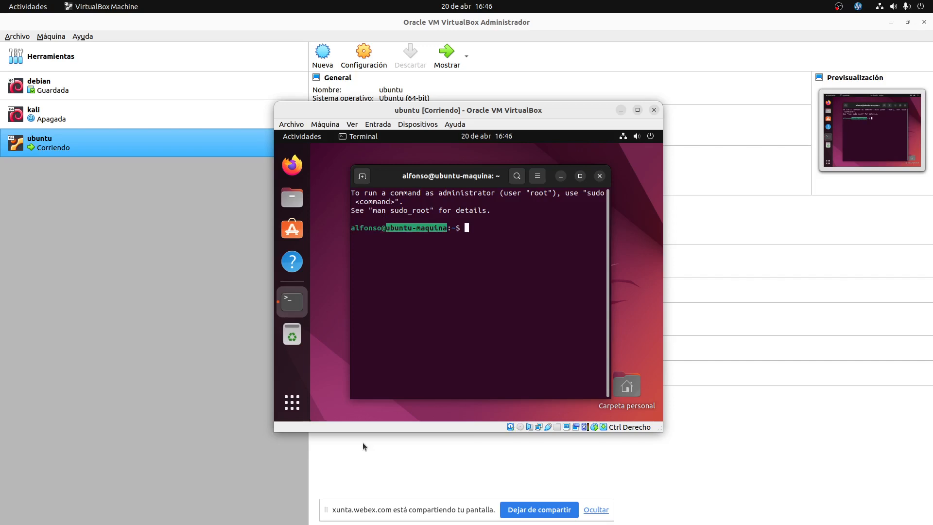
{"action": "left_click", "coordinate": [403, 316]}
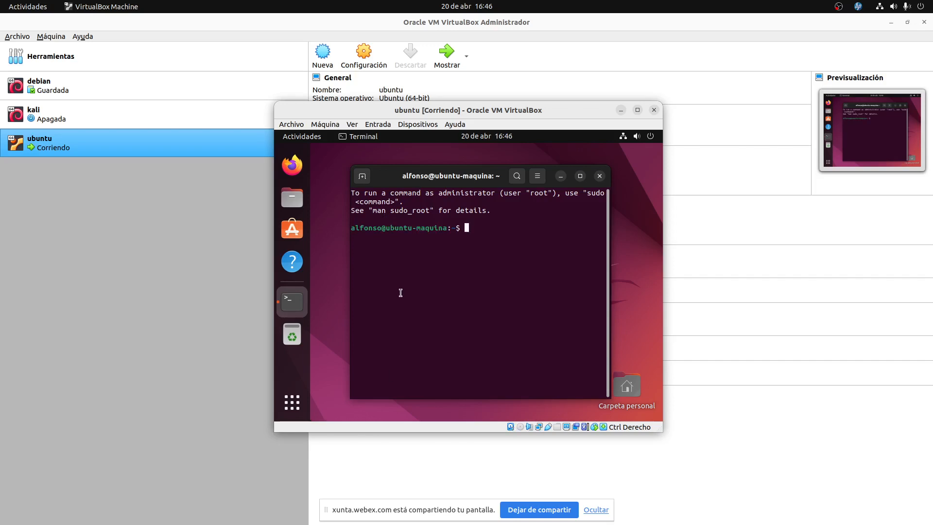
{"action": "triple_click", "coordinate": [467, 228]}
{"action": "left_click", "coordinate": [375, 229]}
{"action": "left_click_drag", "start_coordinate": [379, 228], "coordinate": [351, 226]}
{"action": "left_click_drag", "start_coordinate": [391, 228], "coordinate": [447, 229]}
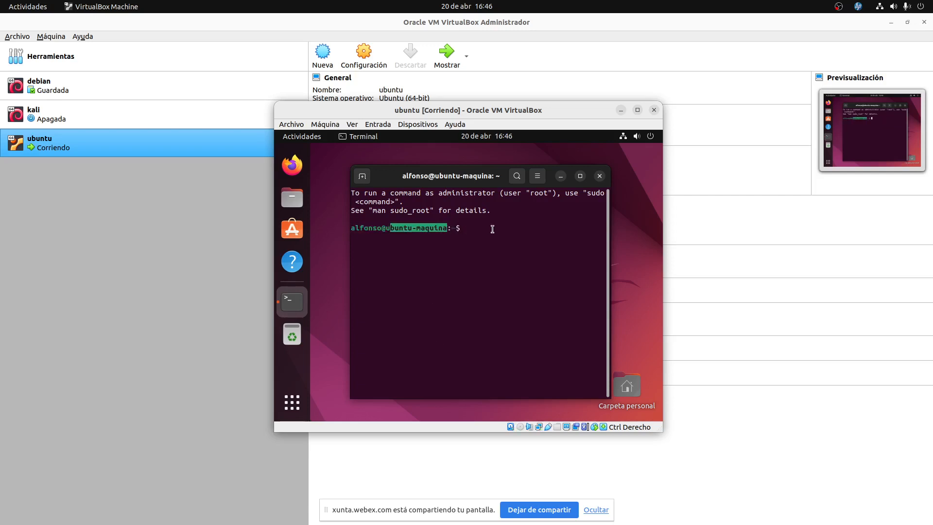
{"action": "left_click", "coordinate": [464, 230]}
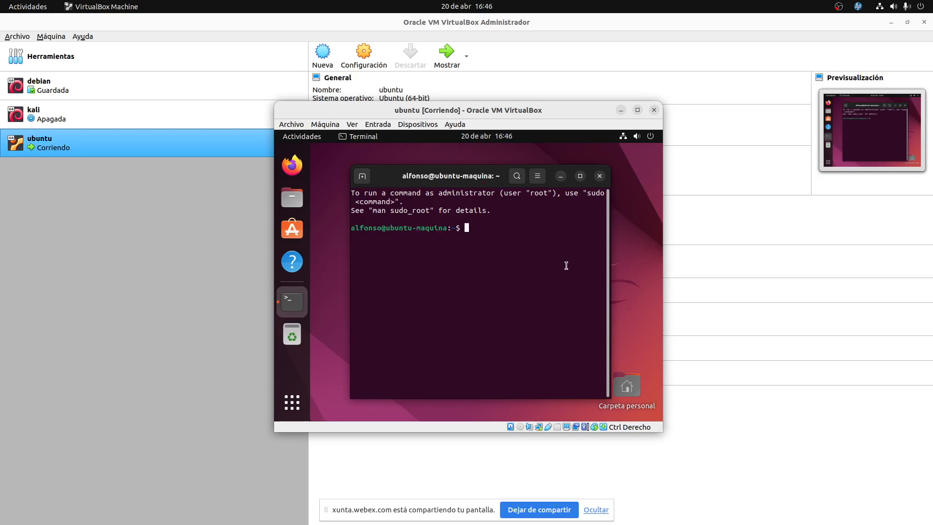
Become root with sudo su and the password, highlighting root in the new prompt.
{"action": "type", "text": "sudo su"}
{"action": "key", "text": "Return"}
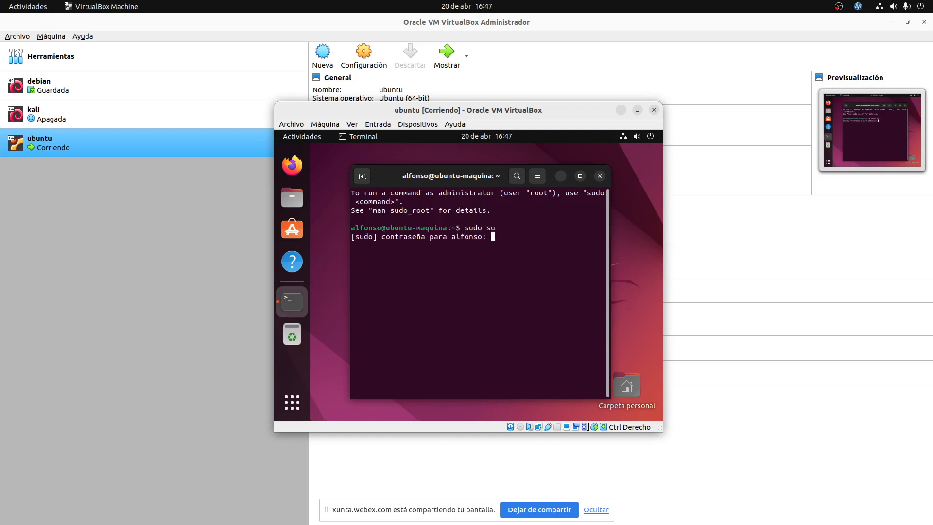
{"action": "key", "text": "Return"}
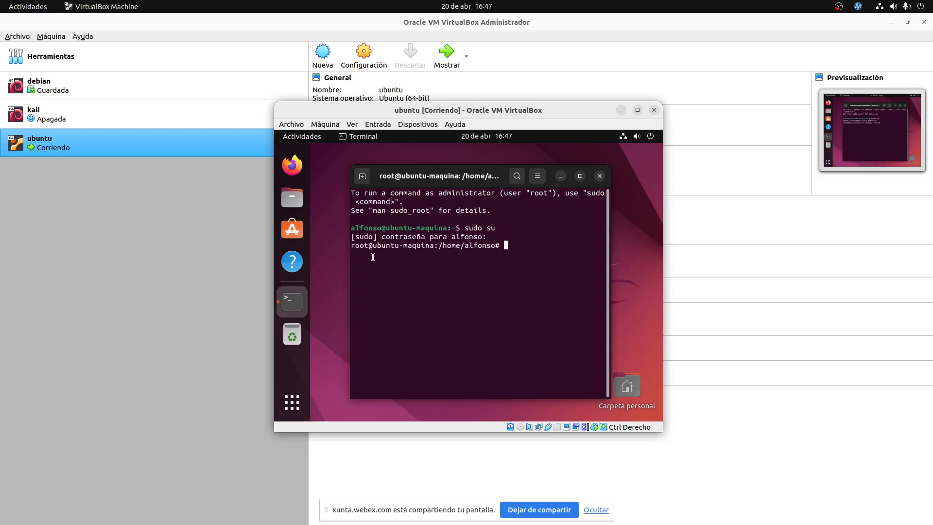
{"action": "left_click_drag", "start_coordinate": [369, 245], "coordinate": [434, 246]}
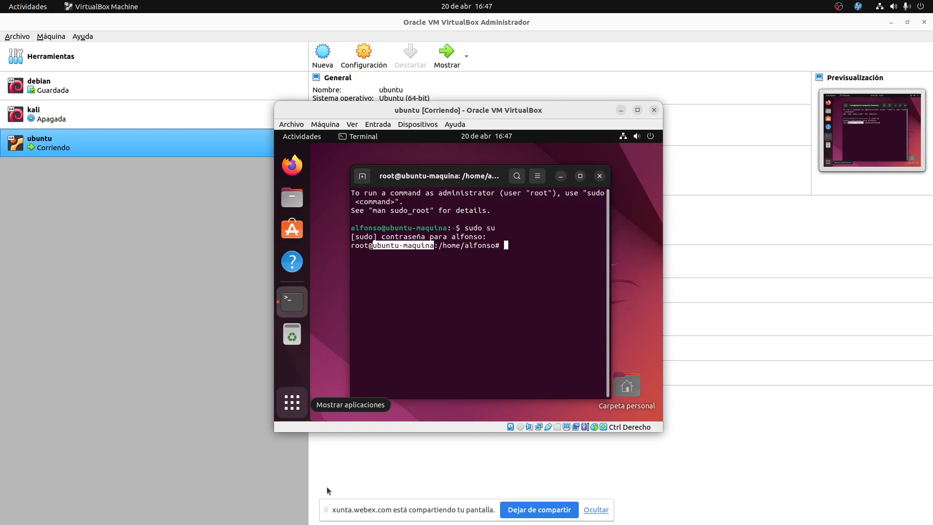
{"action": "left_click", "coordinate": [497, 245]}
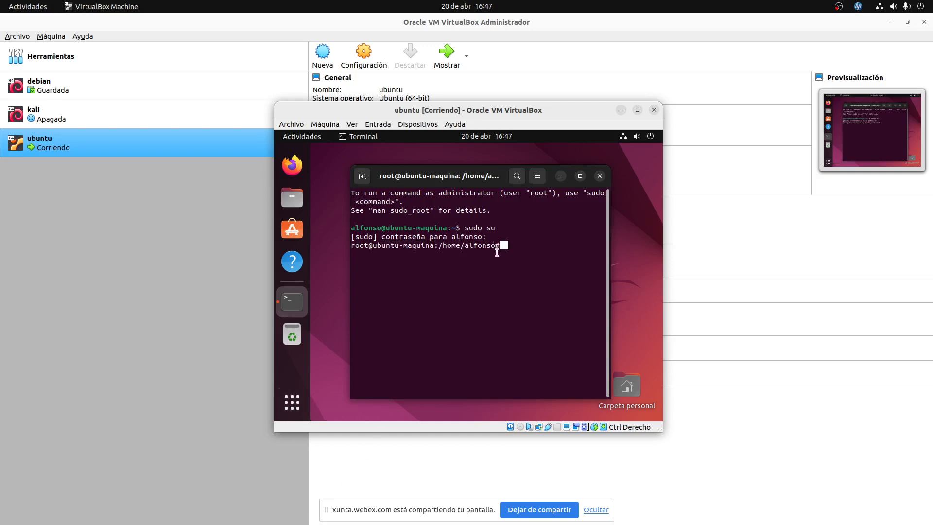
{"action": "left_click_drag", "start_coordinate": [461, 230], "coordinate": [453, 228]}
{"action": "mouse_move", "coordinate": [0, 450]}
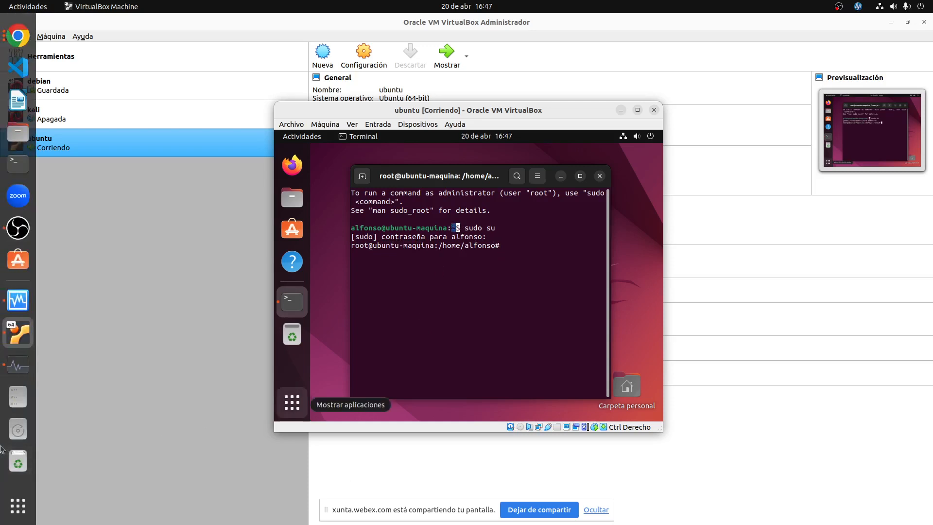
{"action": "left_click", "coordinate": [511, 245]}
Type apt-get update at the root prompt and nudge the terminal window slightly up.
{"action": "type", "text": "ap"}
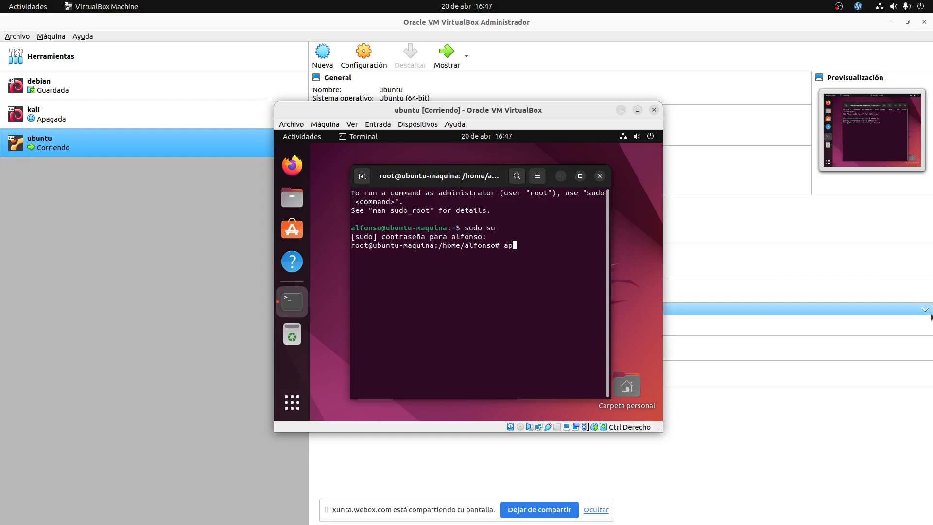
{"action": "type", "text": "t-get update"}
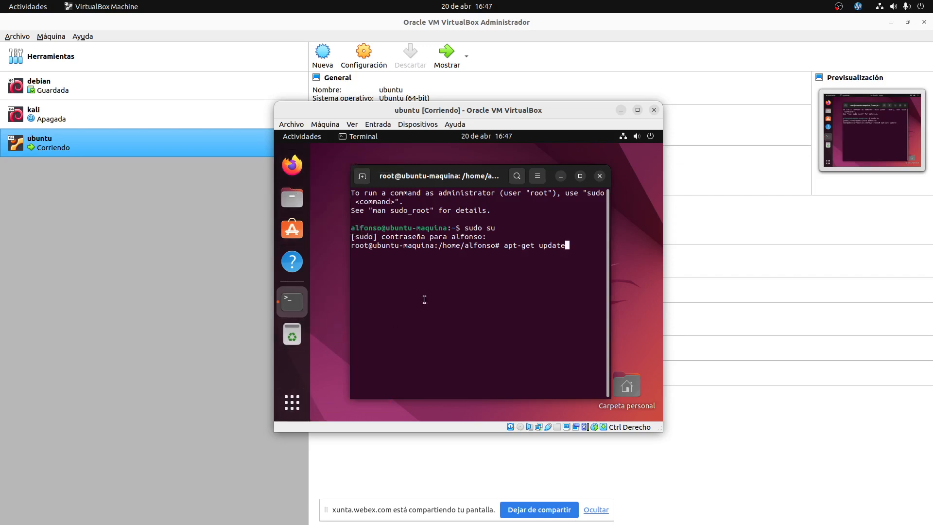
{"action": "left_click_drag", "start_coordinate": [462, 179], "coordinate": [460, 172]}
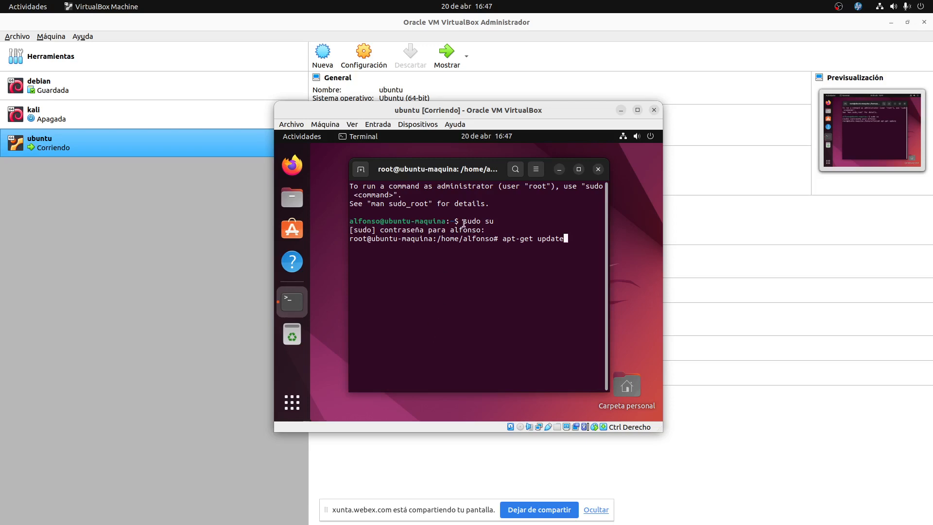
{"action": "left_click_drag", "start_coordinate": [463, 222], "coordinate": [494, 221]}
{"action": "left_click_drag", "start_coordinate": [508, 242], "coordinate": [534, 235]}
{"action": "left_click", "coordinate": [564, 234]}
Run apt-get update, then edit the recalled command into apt-get upgrade, which reports 0 packages upgraded.
{"action": "key", "text": "Return"}
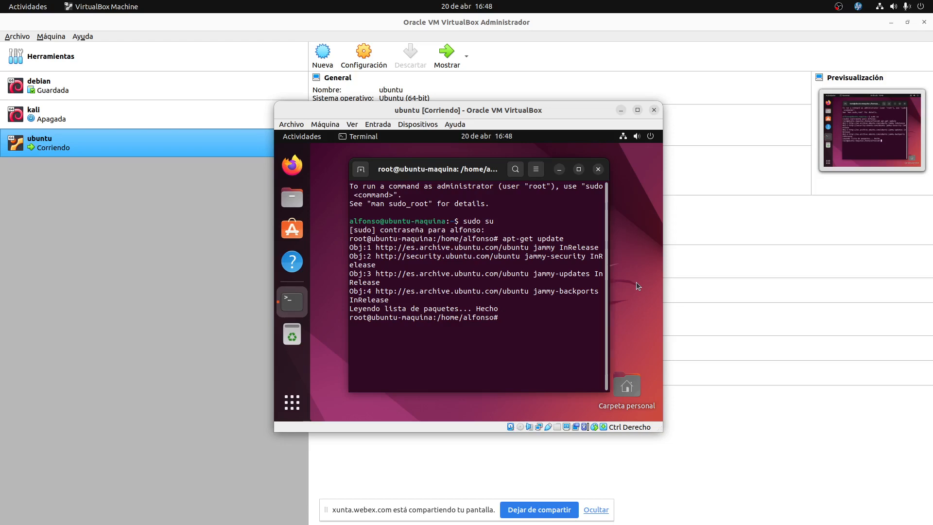
{"action": "key", "text": "Up"}
{"action": "key", "text": "BackSpace"}
{"action": "key", "text": "BackSpace"}
{"action": "key", "text": "BackSpace"}
{"action": "key", "text": "BackSpace"}
{"action": "type", "text": "grade"}
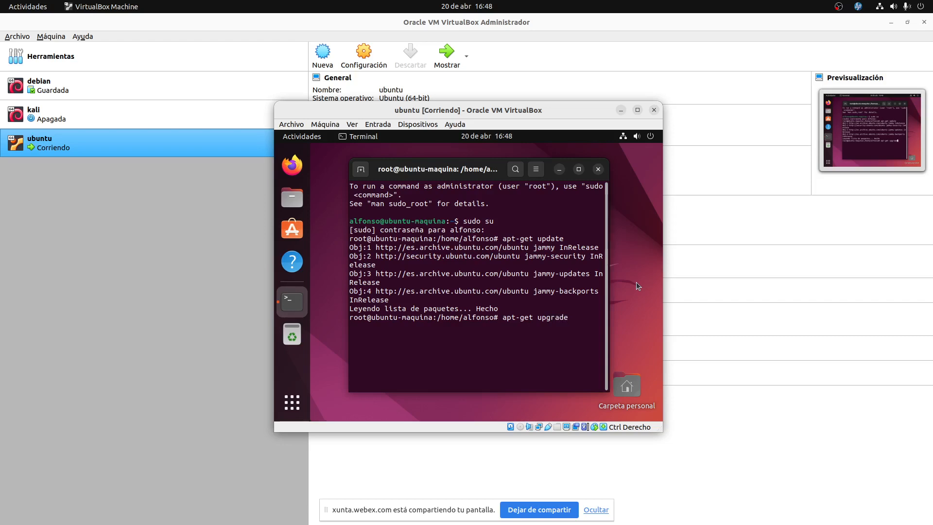
{"action": "key", "text": "Return"}
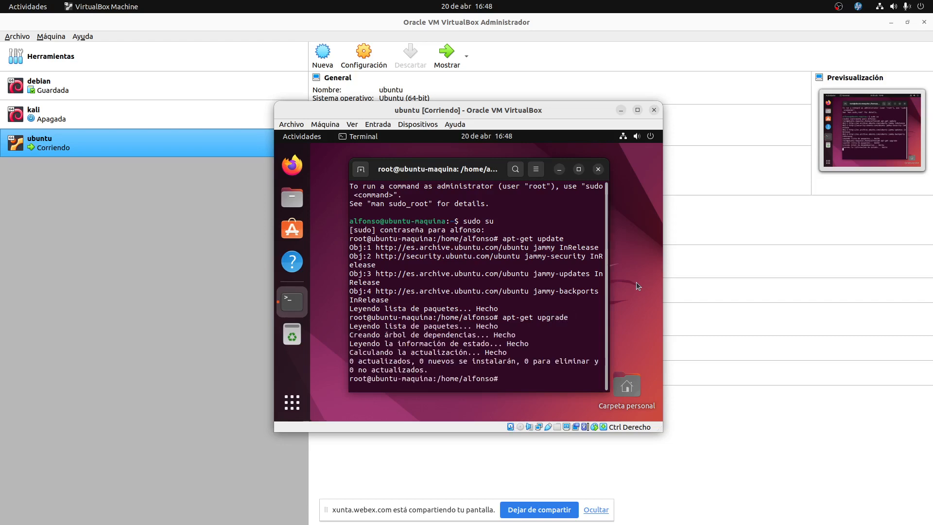
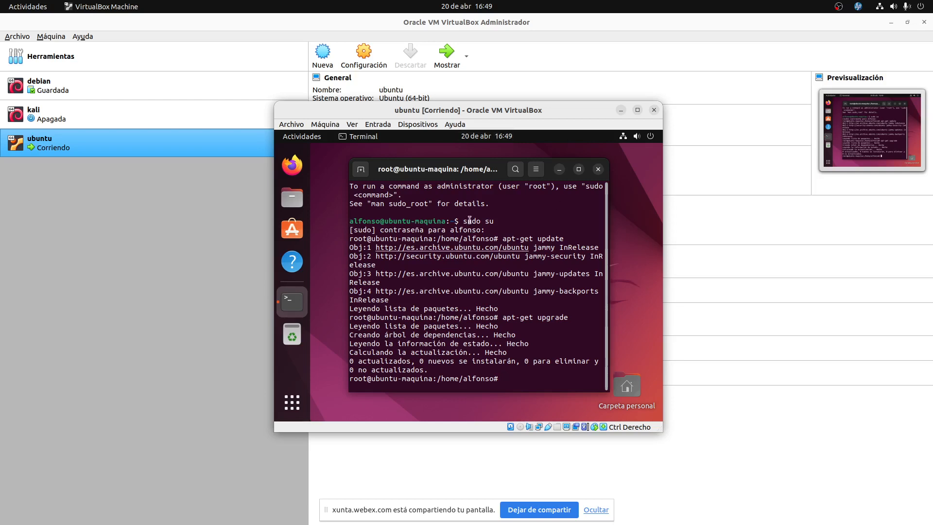
Open the Dispositivos menu in the running Ubuntu VM's window.
{"action": "left_click", "coordinate": [406, 128]}
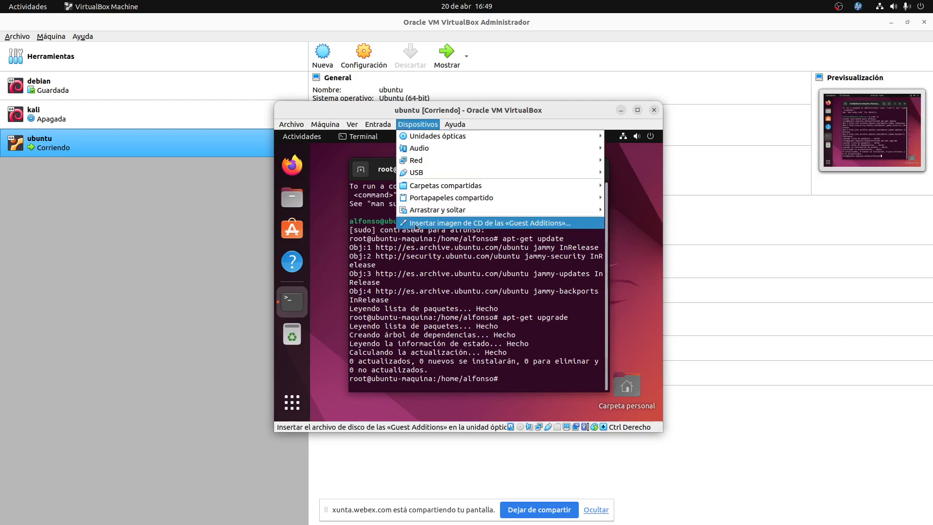
Download VBoxGuestAdditions_6.1.38.iso, replace the existing copy, and insert it into the virtual optical drive.
{"action": "left_click", "coordinate": [500, 224]}
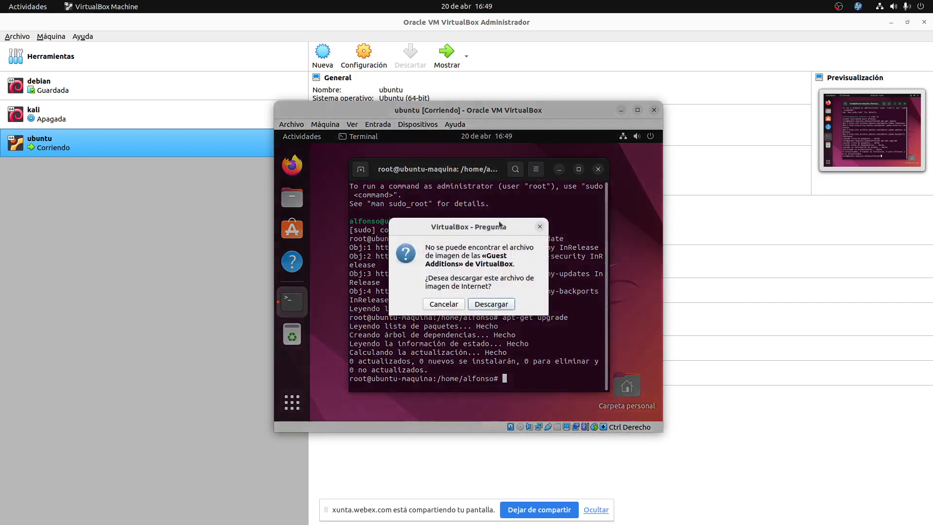
{"action": "left_click", "coordinate": [491, 304]}
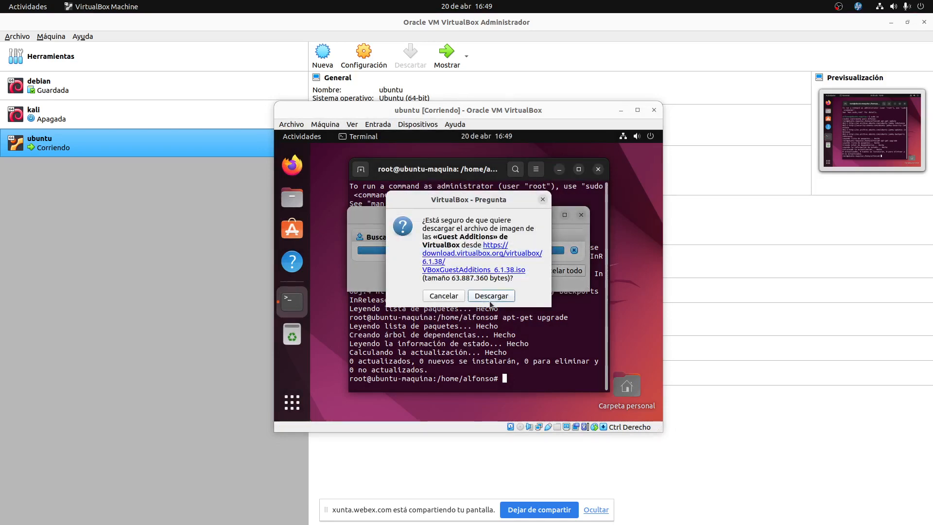
{"action": "left_click", "coordinate": [490, 300]}
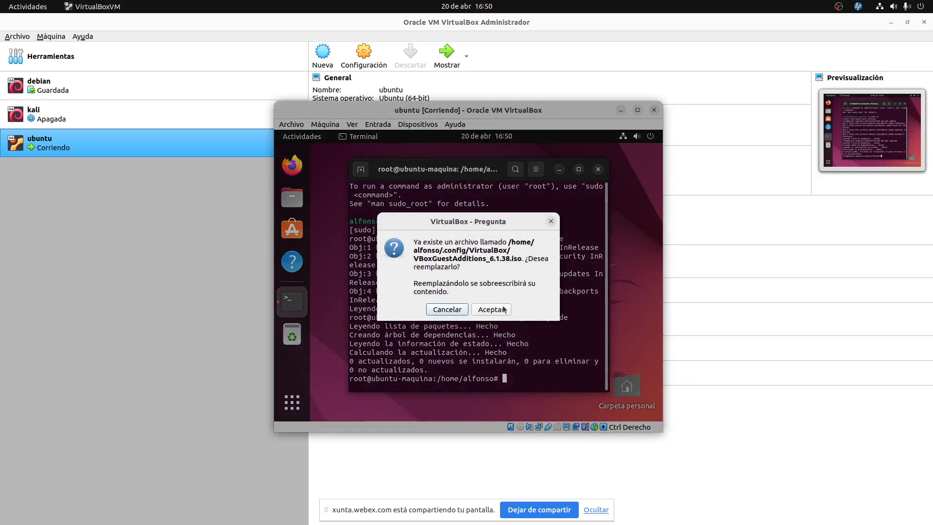
{"action": "left_click", "coordinate": [491, 309]}
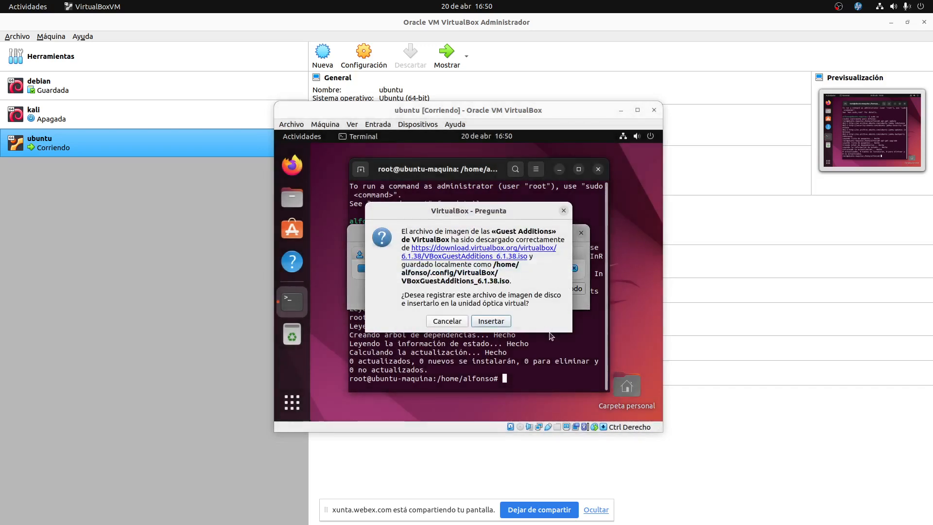
{"action": "left_click", "coordinate": [484, 322]}
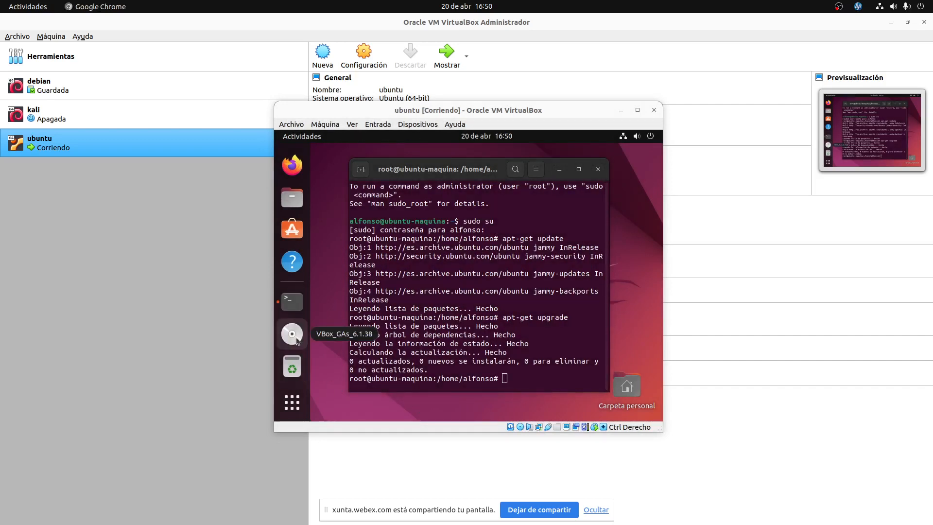
Open the VBox_GAs_6.1.38 disc from the dock and use 'Abrir en una terminal' on its folder.
{"action": "left_click", "coordinate": [297, 340]}
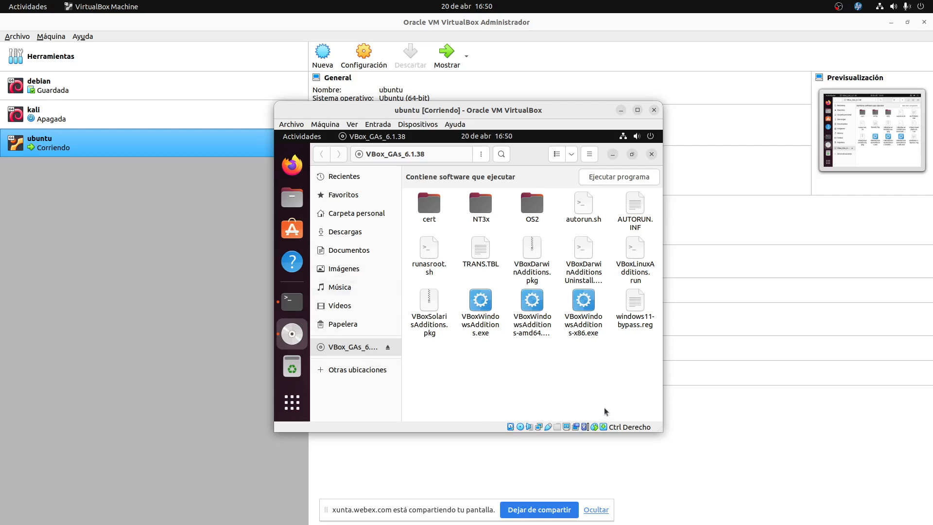
{"action": "right_click", "coordinate": [547, 392]}
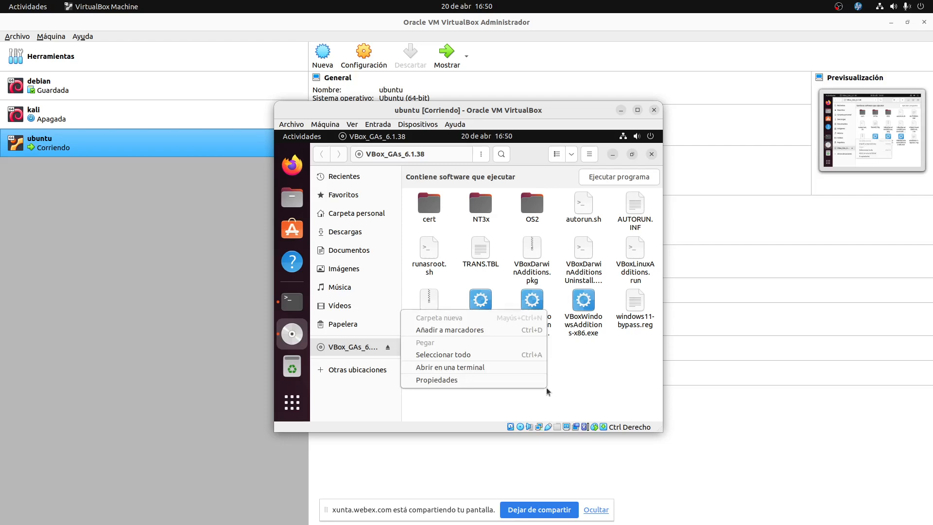
{"action": "left_click", "coordinate": [600, 386]}
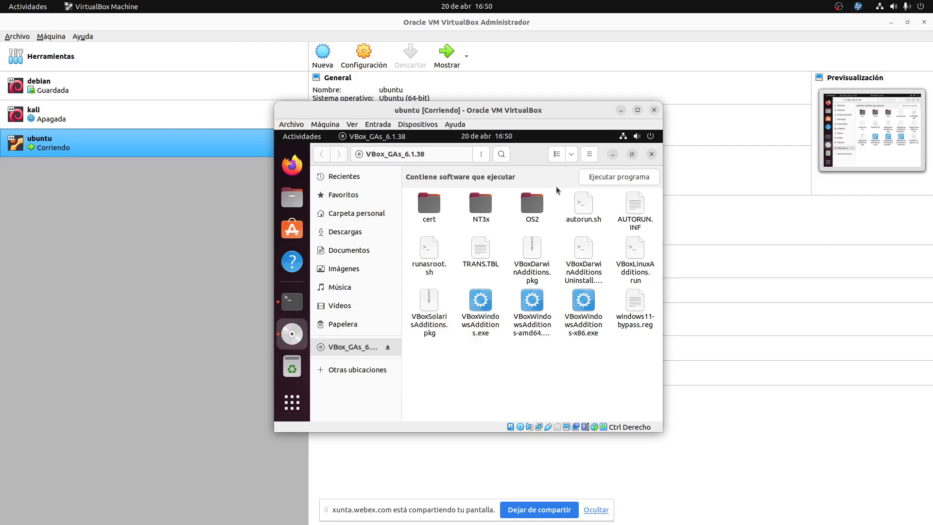
{"action": "right_click", "coordinate": [463, 385]}
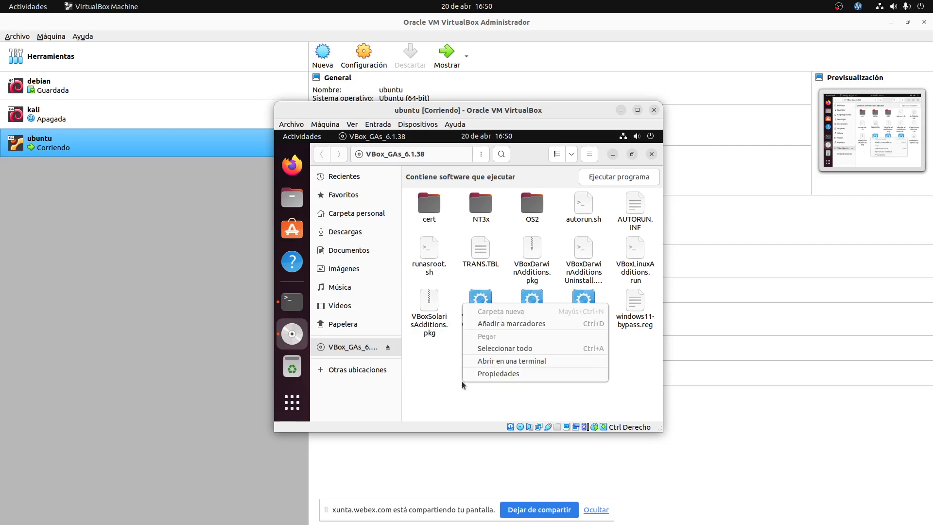
{"action": "left_click", "coordinate": [413, 395]}
{"action": "left_click", "coordinate": [447, 155]}
{"action": "left_click", "coordinate": [448, 155]}
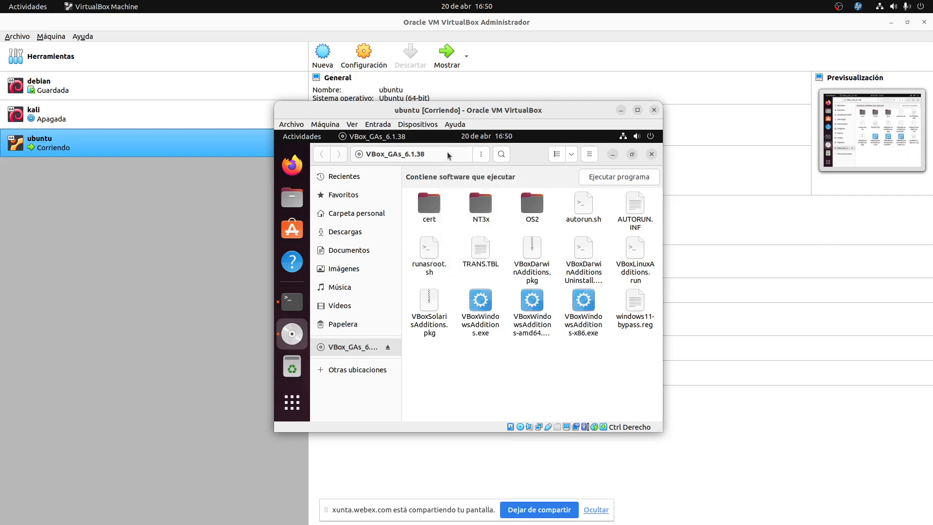
{"action": "right_click", "coordinate": [463, 374]}
{"action": "left_click", "coordinate": [508, 350]}
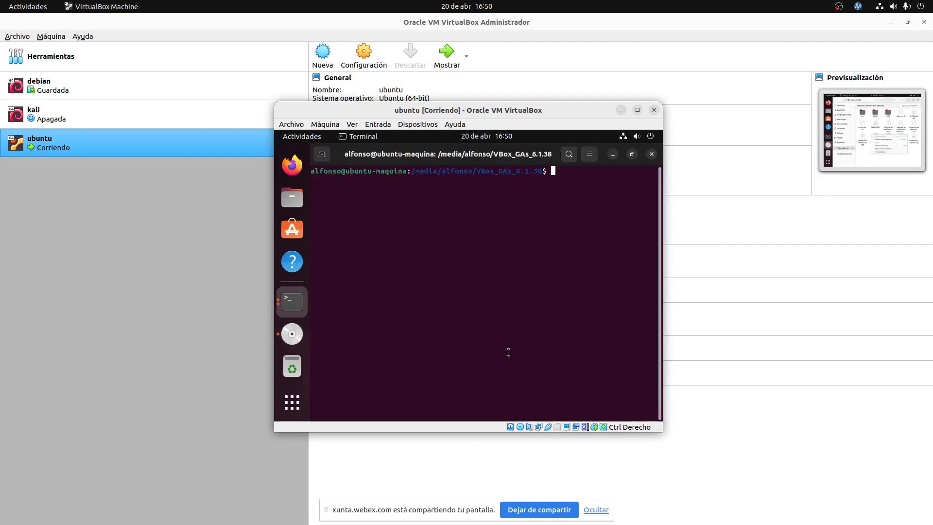
Go to the filesystem root with cd / and list its contents.
{"action": "left_click_drag", "start_coordinate": [413, 171], "coordinate": [542, 171]}
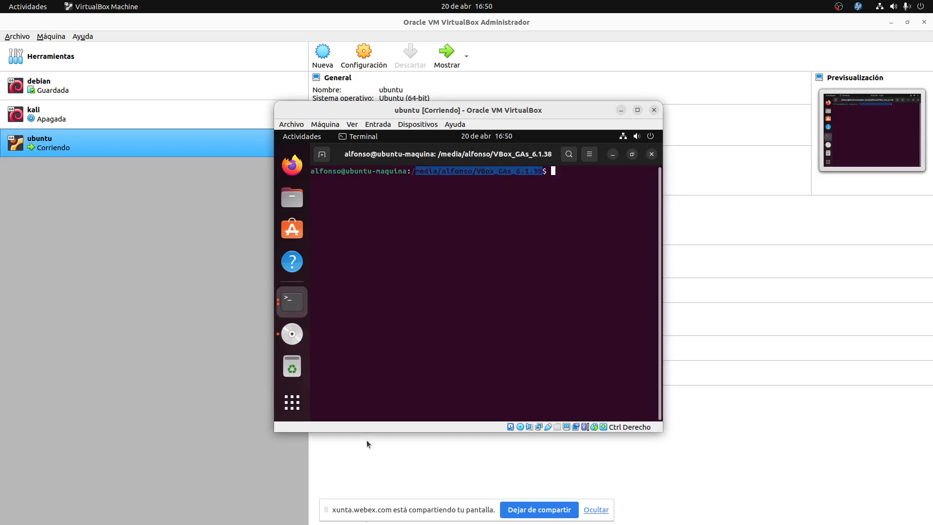
{"action": "left_click", "coordinate": [415, 252]}
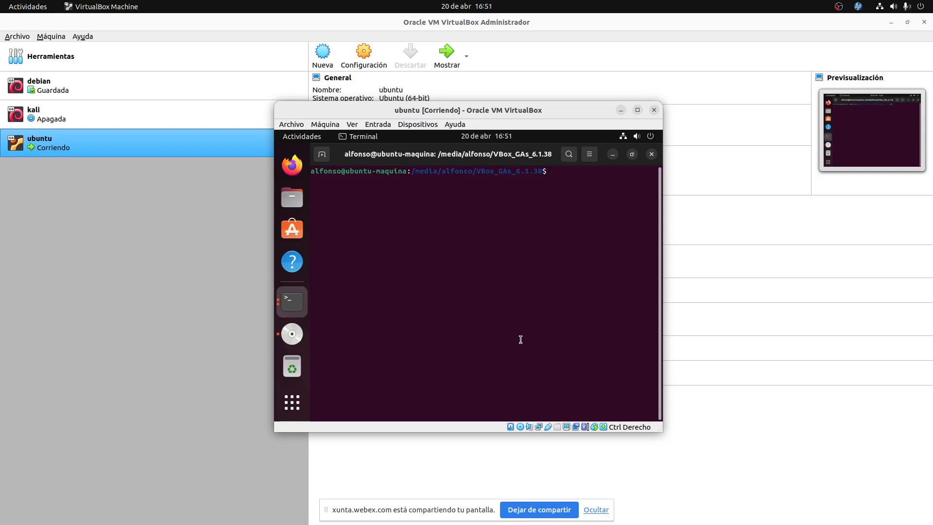
{"action": "type", "text": "cd /"}
{"action": "key", "text": "Return"}
{"action": "type", "text": "ls"}
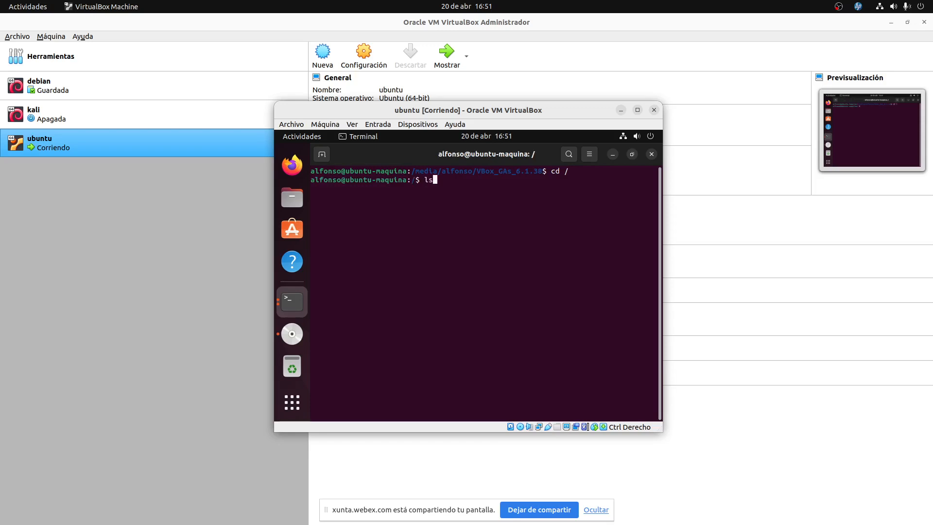
{"action": "key", "text": "Return"}
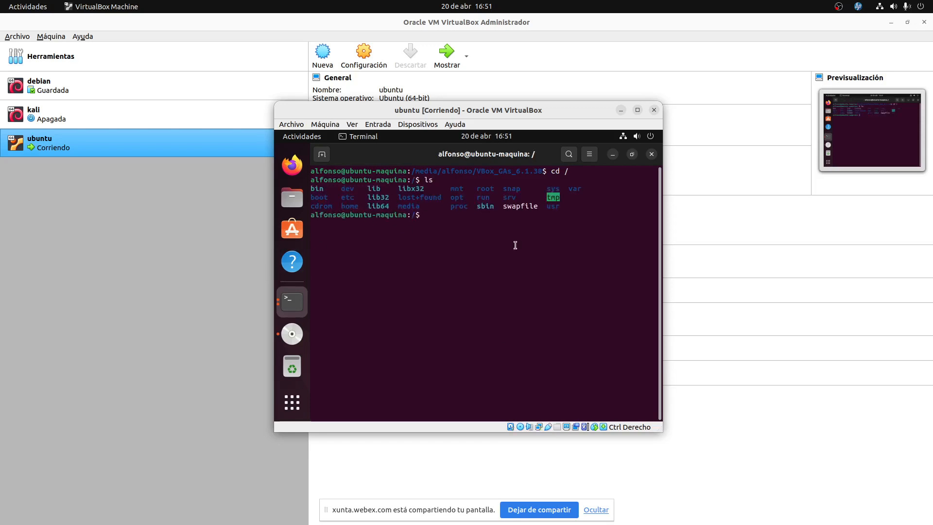
Enter and list the user's home folder, then return to /media/.../VBox_GAs_6.1.38 using Tab completion.
{"action": "type", "text": "cd home/alfons"}
{"action": "key", "text": "Return"}
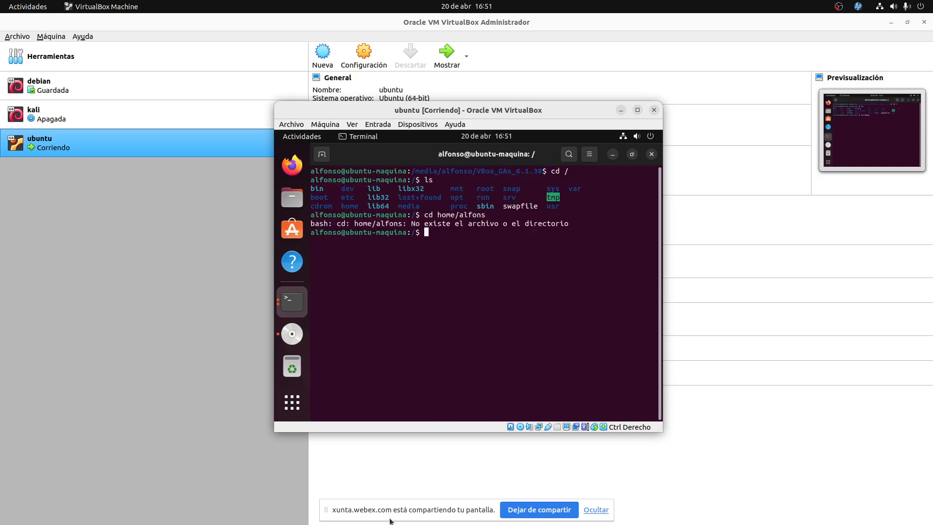
{"action": "type", "text": "cd home/alfonso"}
{"action": "key", "text": "Return"}
{"action": "type", "text": "ls"}
{"action": "key", "text": "Return"}
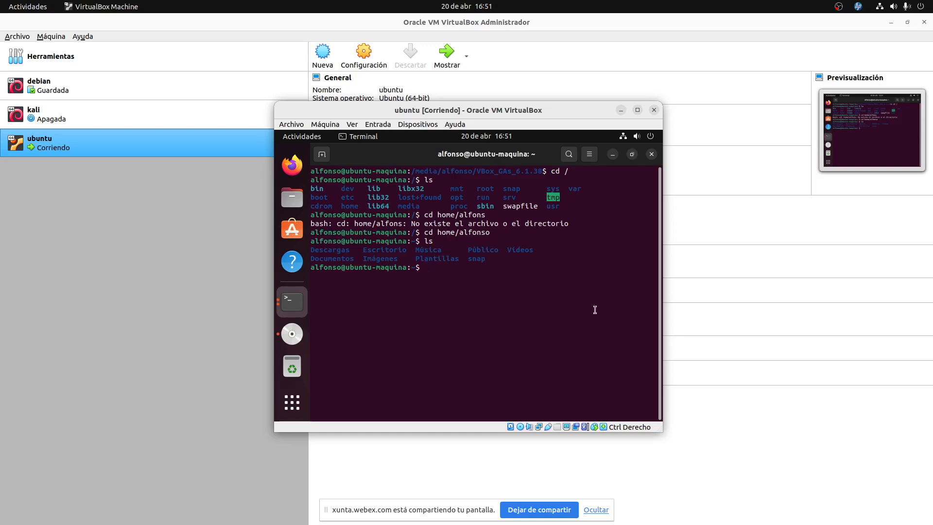
{"action": "type", "text": "cd /media/alfonso/VB"}
{"action": "key", "text": "Tab"}
{"action": "key", "text": "Return"}
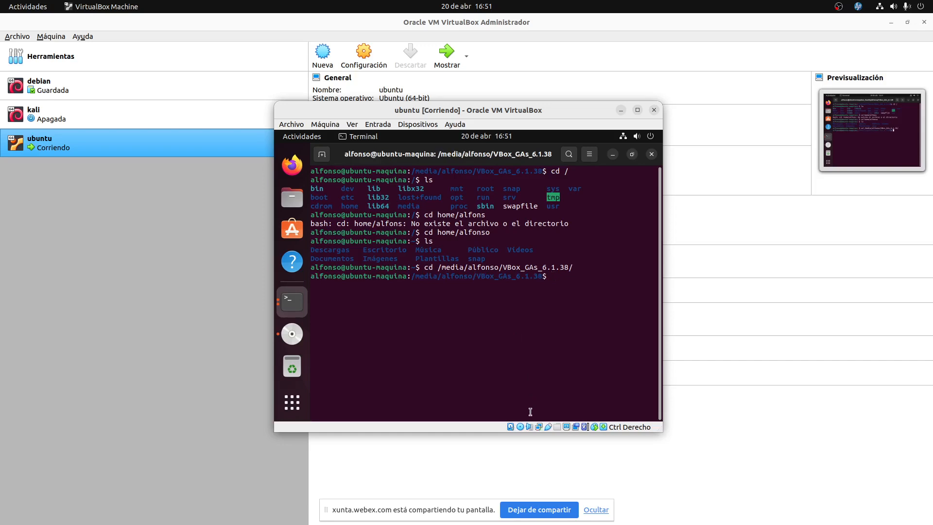
List the disc files with ls, dir and ls -l, then clear the screen and run ls again.
{"action": "type", "text": "ls"}
{"action": "key", "text": "Return"}
{"action": "key", "text": "Return"}
{"action": "type", "text": "dir"}
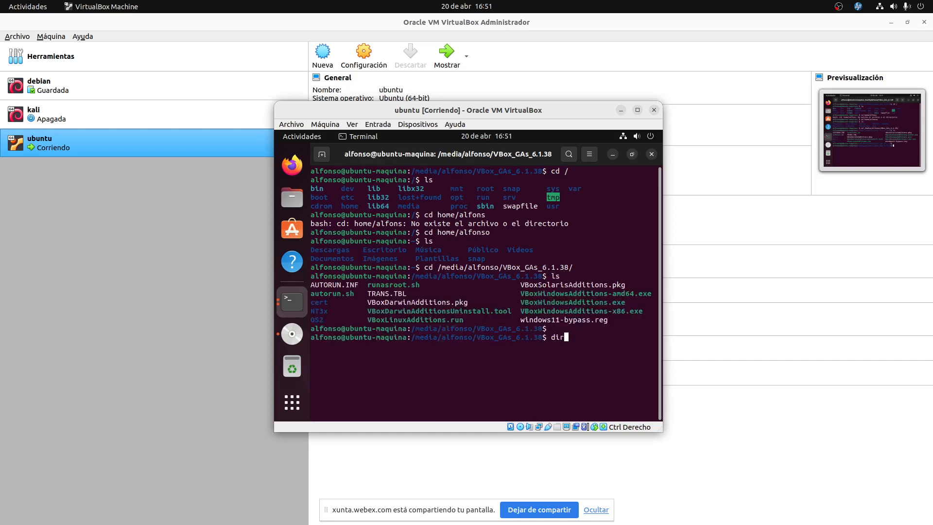
{"action": "key", "text": "Return"}
{"action": "type", "text": "ls"}
{"action": "key", "text": "Return"}
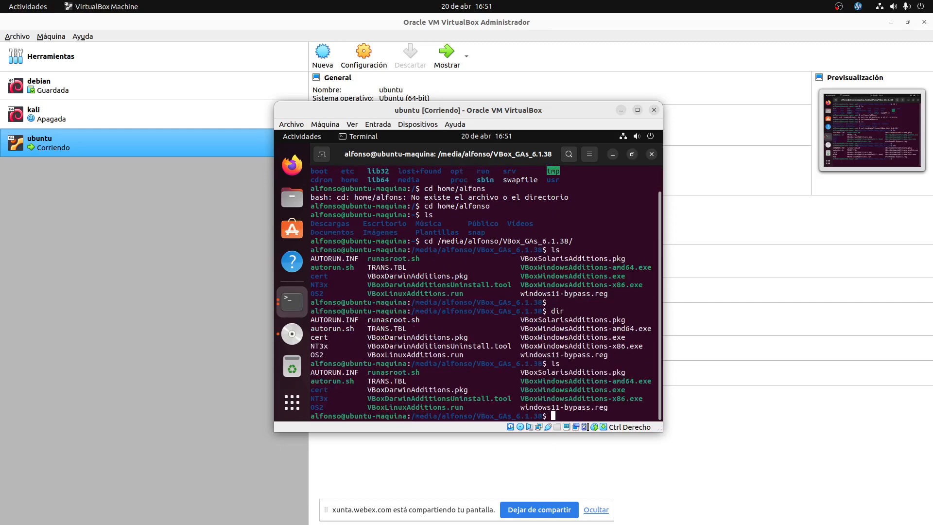
{"action": "type", "text": "ls -l"}
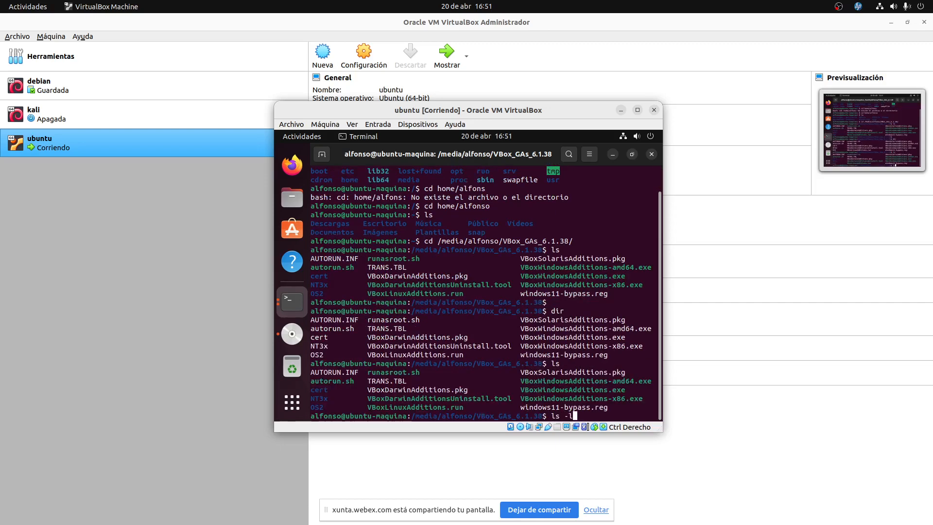
{"action": "key", "text": "Return"}
{"action": "type", "text": "ls"}
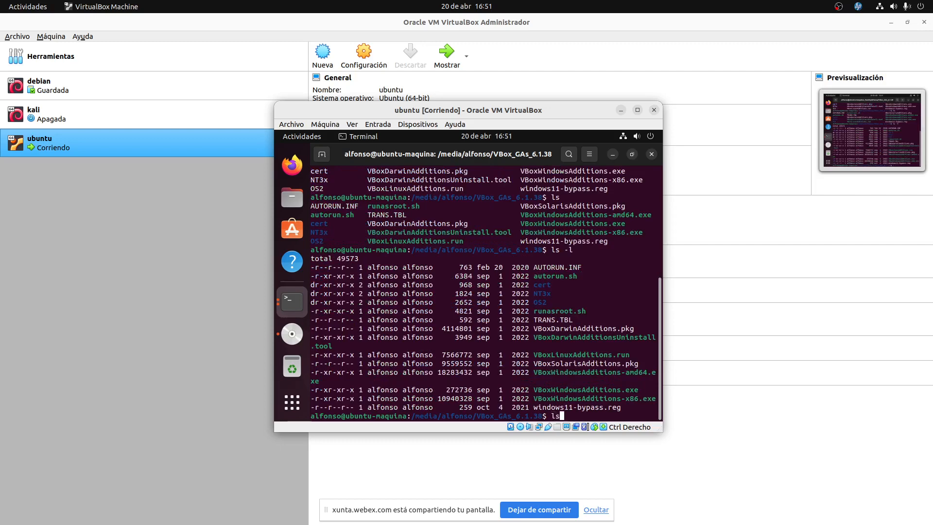
{"action": "key", "text": "Return"}
{"action": "type", "text": "clear"}
{"action": "key", "text": "Return"}
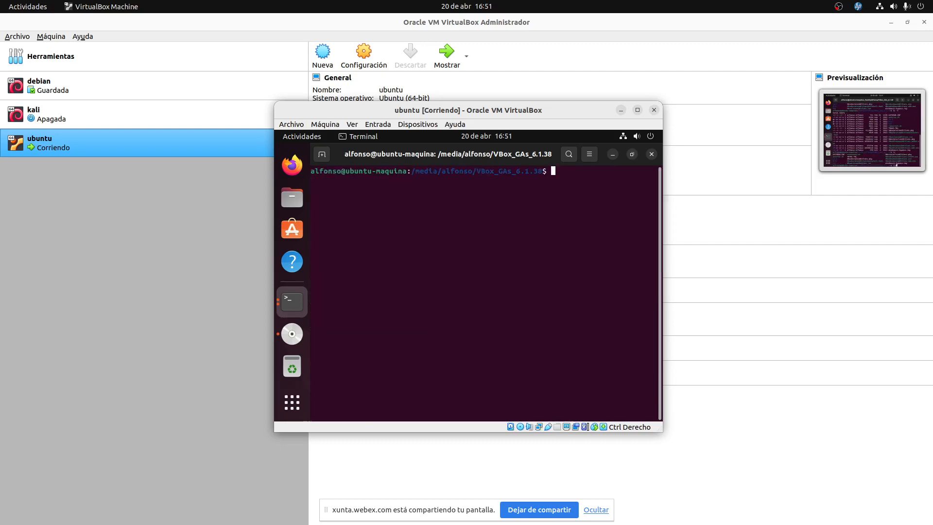
{"action": "type", "text": "ls"}
{"action": "key", "text": "Return"}
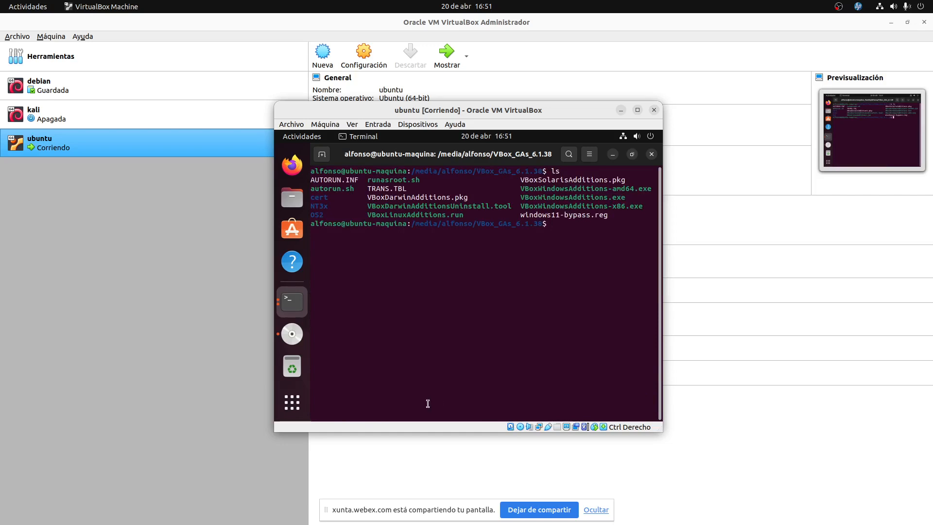
Highlight autorun.sh, OS2 and VBoxLinuxAdditions.run in the disc file listing.
{"action": "left_click_drag", "start_coordinate": [359, 189], "coordinate": [311, 188]}
{"action": "left_click_drag", "start_coordinate": [472, 215], "coordinate": [367, 215]}
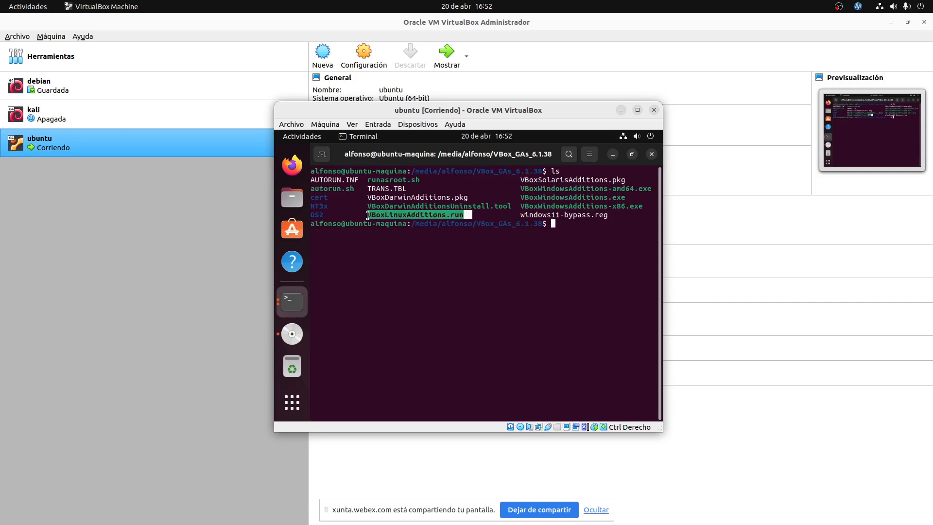
{"action": "left_click", "coordinate": [612, 200]}
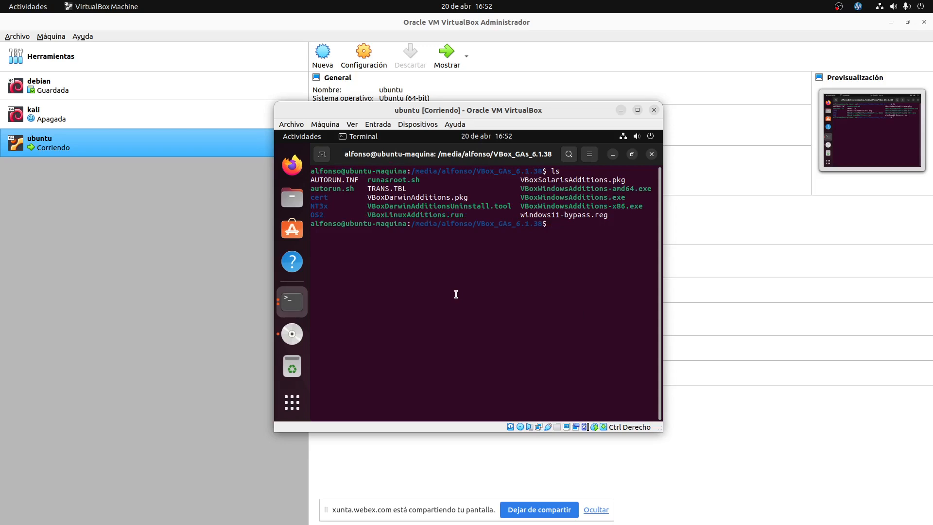
{"action": "left_click_drag", "start_coordinate": [467, 214], "coordinate": [363, 214]}
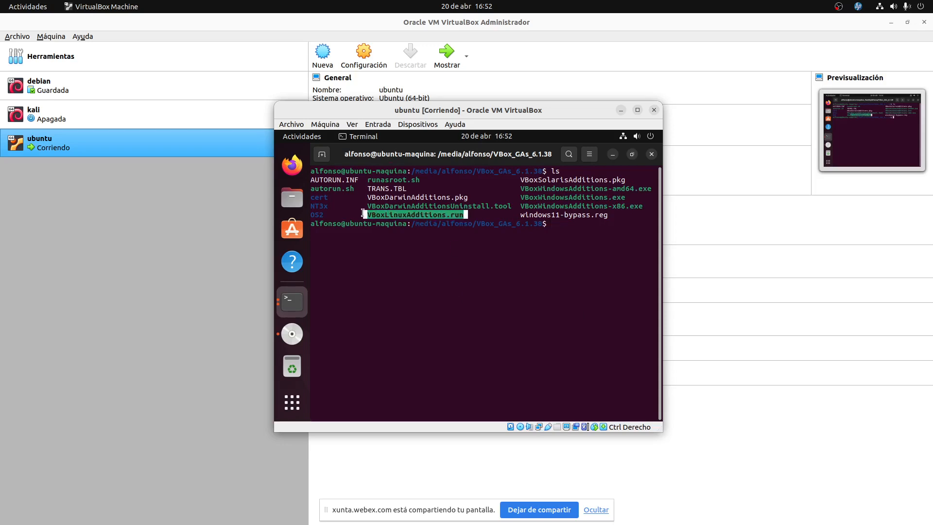
{"action": "double_click", "coordinate": [320, 215]}
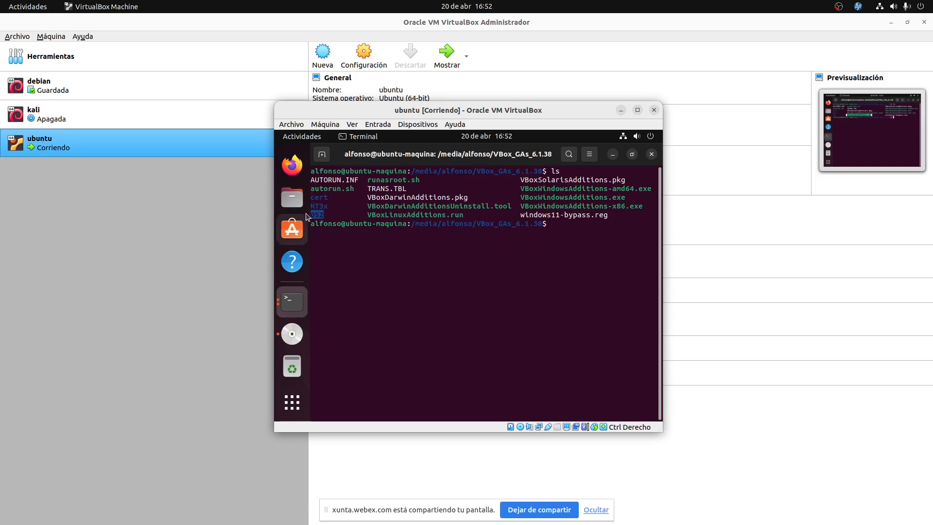
{"action": "left_click", "coordinate": [551, 225]}
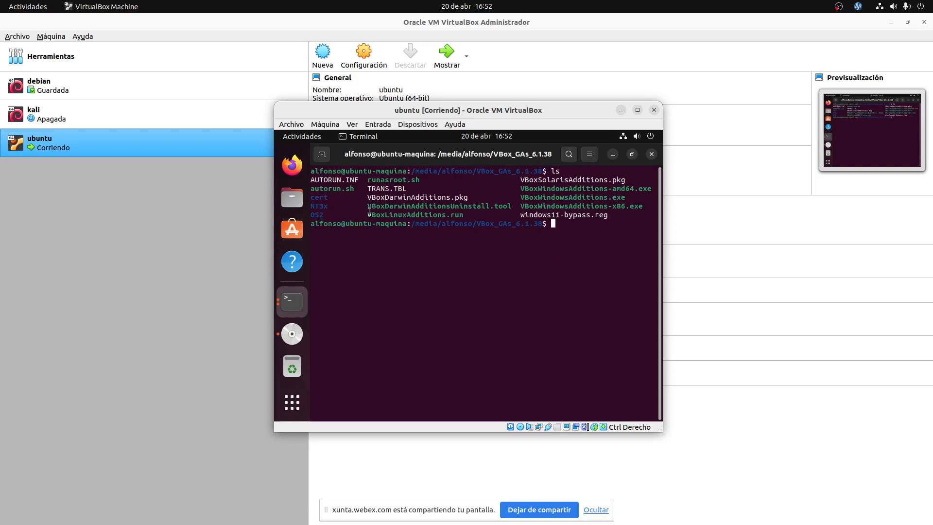
{"action": "left_click_drag", "start_coordinate": [371, 214], "coordinate": [465, 214]}
{"action": "left_click", "coordinate": [465, 213]}
Check the installer's permission flags with ls -l, then clear the screen and list files again.
{"action": "type", "text": "ls -l"}
{"action": "key", "text": "Return"}
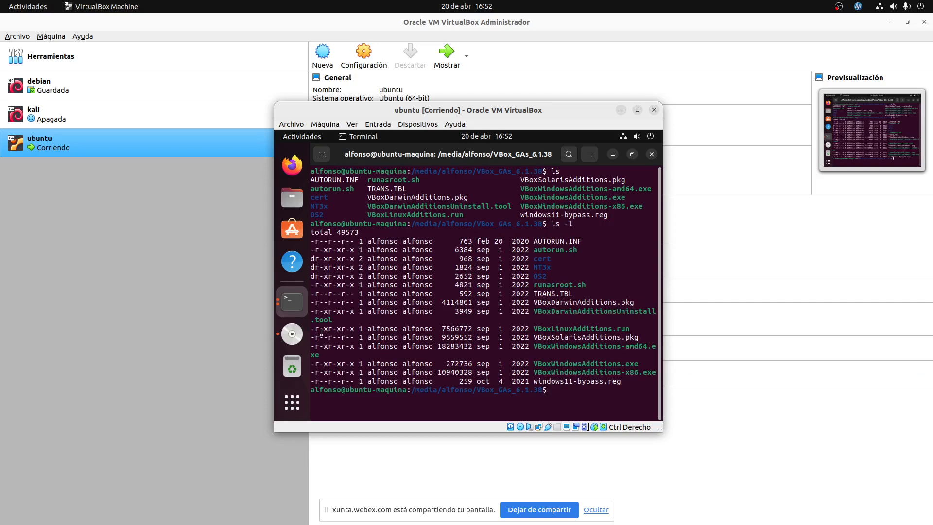
{"action": "left_click_drag", "start_coordinate": [320, 329], "coordinate": [332, 329]}
{"action": "left_click", "coordinate": [597, 394]}
{"action": "type", "text": "clear"}
{"action": "key", "text": "Return"}
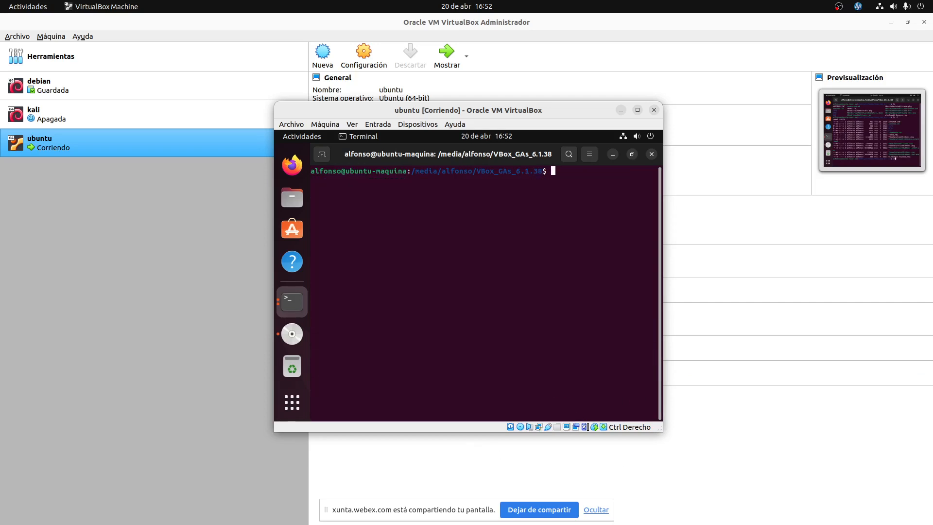
{"action": "type", "text": "ls"}
{"action": "key", "text": "Return"}
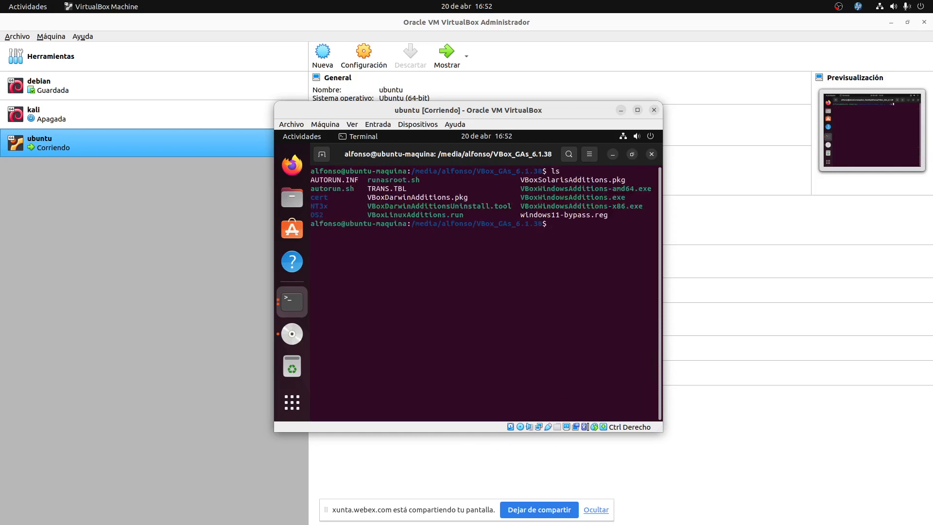
Run ./VBoxLinuxAdditions.run via Tab completion; it aborts, needing administrator privileges.
{"action": "type", "text": "."}
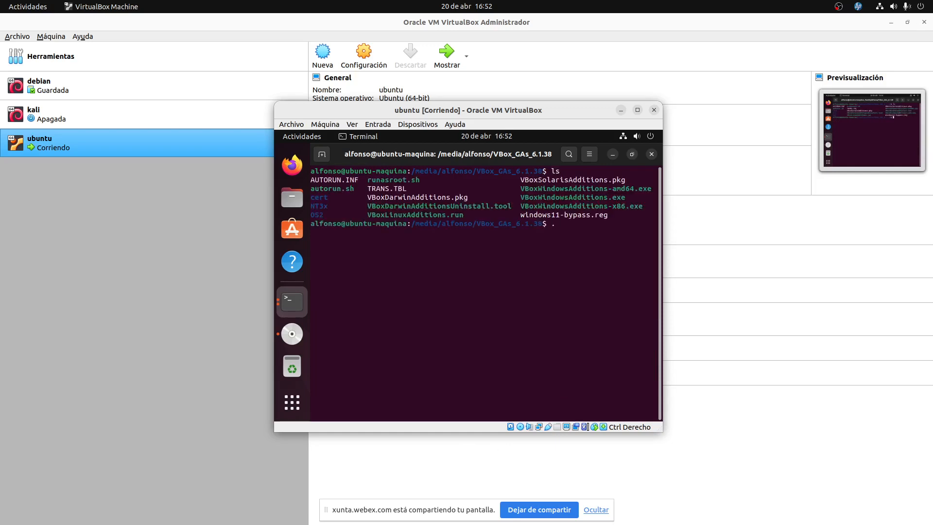
{"action": "type", "text": "/"}
{"action": "type", "text": "VB"}
{"action": "type", "text": "osL"}
{"action": "type", "text": "i"}
{"action": "key", "text": "BackSpace"}
{"action": "key", "text": "BackSpace"}
{"action": "key", "text": "BackSpace"}
{"action": "type", "text": "xL"}
{"action": "key", "text": "Tab"}
{"action": "key", "text": "Return"}
{"action": "key", "text": "BackSpace"}
{"action": "key", "text": "BackSpace"}
{"action": "key", "text": "BackSpace"}
{"action": "key", "text": "BackSpace"}
{"action": "key", "text": "BackSpace"}
{"action": "key", "text": "BackSpace"}
{"action": "key", "text": "BackSpace"}
{"action": "key", "text": "BackSpace"}
{"action": "key", "text": "BackSpace"}
{"action": "key", "text": "BackSpace"}
{"action": "key", "text": "BackSpace"}
{"action": "key", "text": "BackSpace"}
{"action": "key", "text": "BackSpace"}
{"action": "key", "text": "BackSpace"}
{"action": "key", "text": "BackSpace"}
{"action": "key", "text": "BackSpace"}
{"action": "key", "text": "BackSpace"}
{"action": "key", "text": "BackSpace"}
{"action": "key", "text": "BackSpace"}
{"action": "type", "text": "xL"}
{"action": "key", "text": "Tab"}
{"action": "key", "text": "Return"}
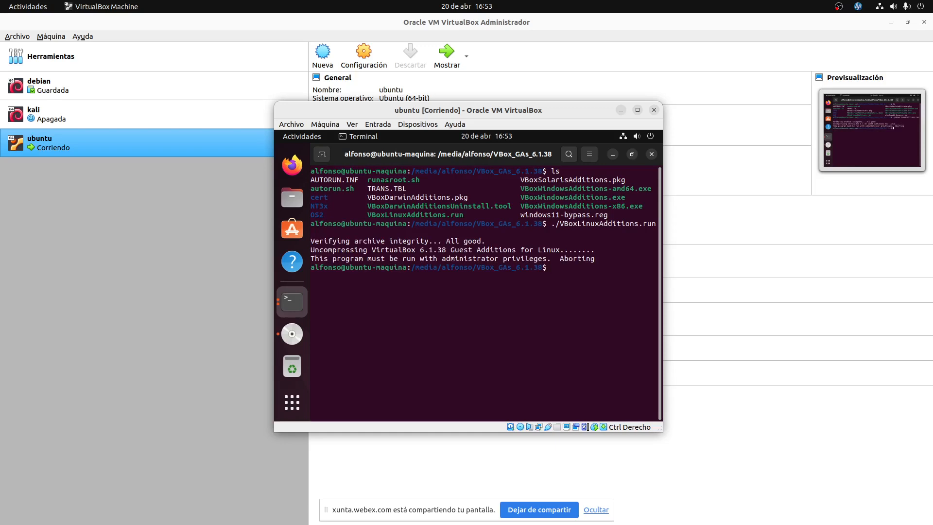
Become root with sudo su and the account password.
{"action": "type", "text": "sudo su"}
{"action": "key", "text": "Return"}
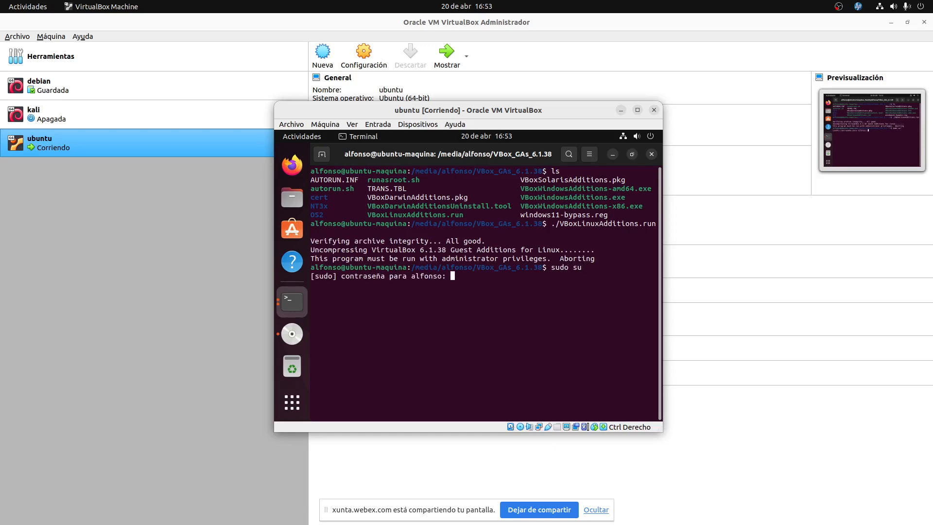
{"action": "key", "text": "Return"}
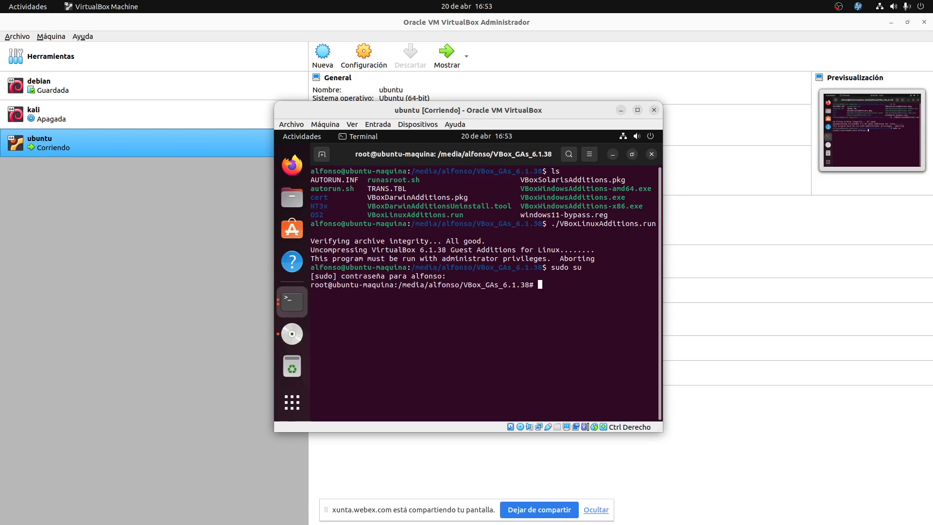
Rerun ./VBoxLinuxAdditions.run as root and mark 'gcc' in its gcc/make/perl requirement message.
{"action": "type", "text": "./VBoxL"}
{"action": "key", "text": "Tab"}
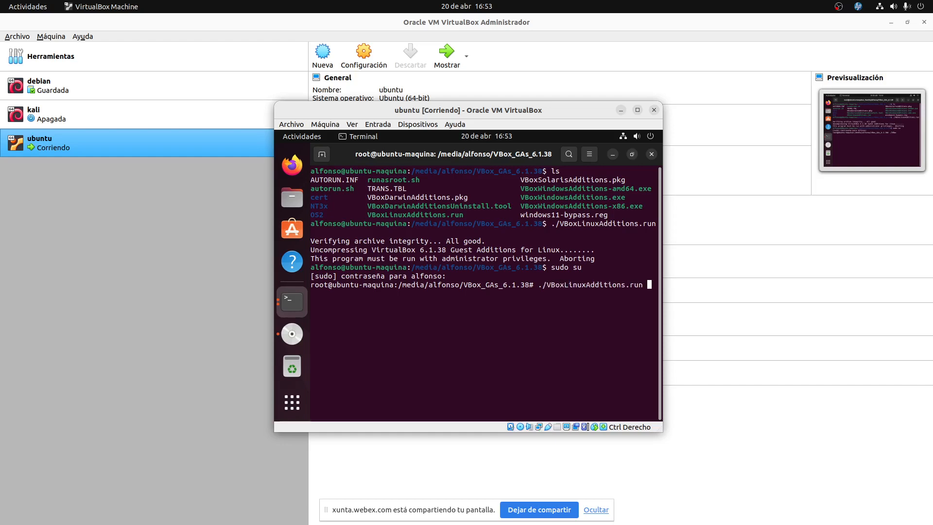
{"action": "key", "text": "Return"}
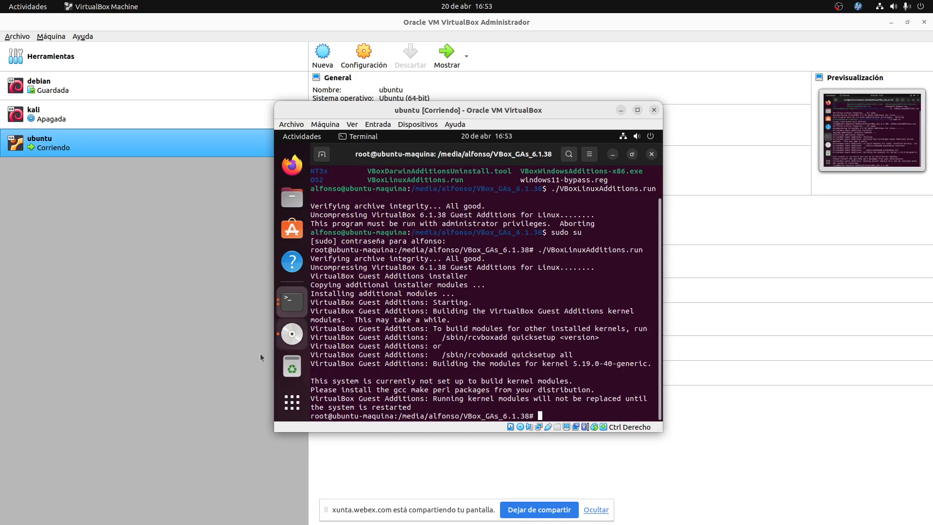
{"action": "left_click_drag", "start_coordinate": [407, 389], "coordinate": [393, 390]}
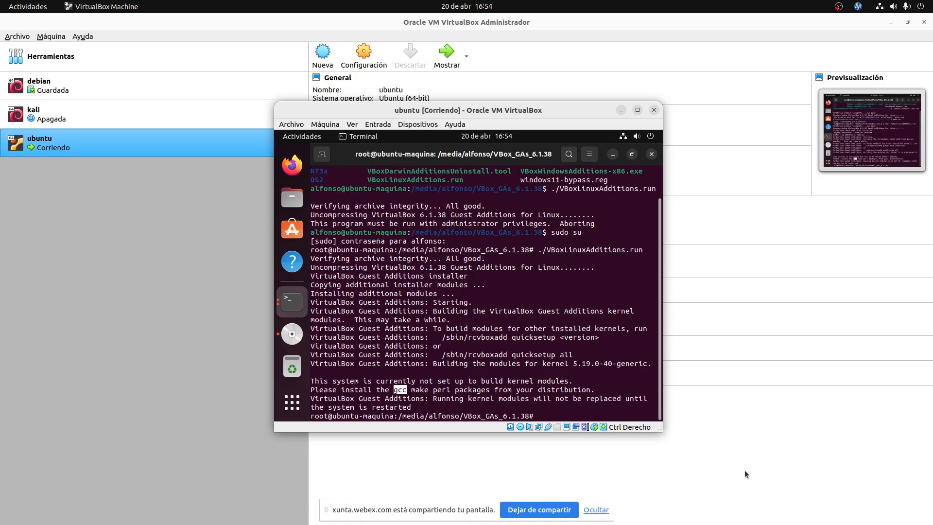
{"action": "key", "text": "super"}
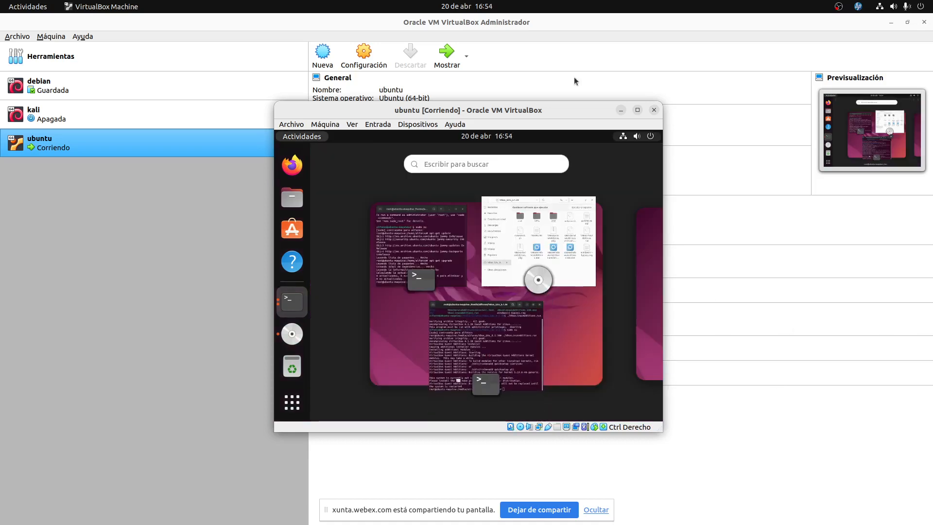
Search Chrome for 'guest additions virtualbox ubuntu 22.04' and open the itzgeek guide, dismissing cookies and ad.
{"action": "left_click", "coordinate": [85, 270]}
{"action": "key", "text": "super"}
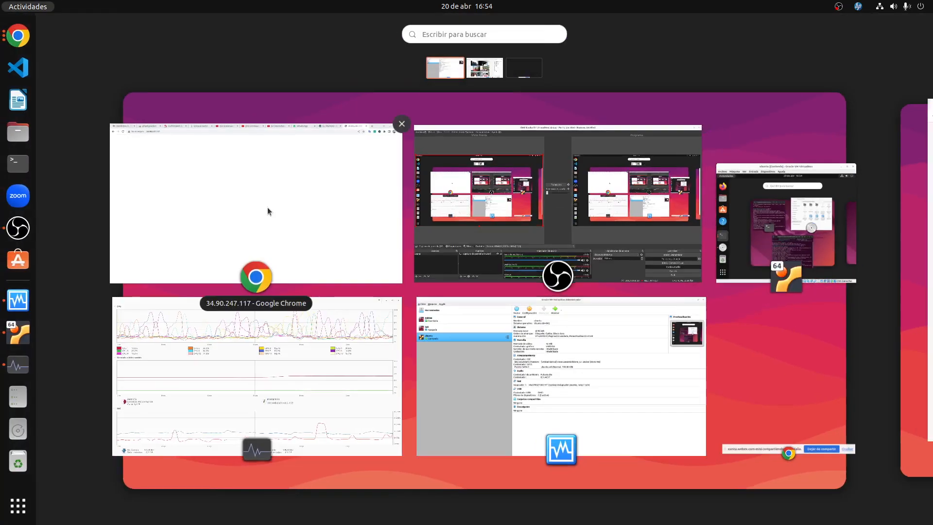
{"action": "left_click", "coordinate": [267, 207]}
{"action": "left_click", "coordinate": [835, 21]}
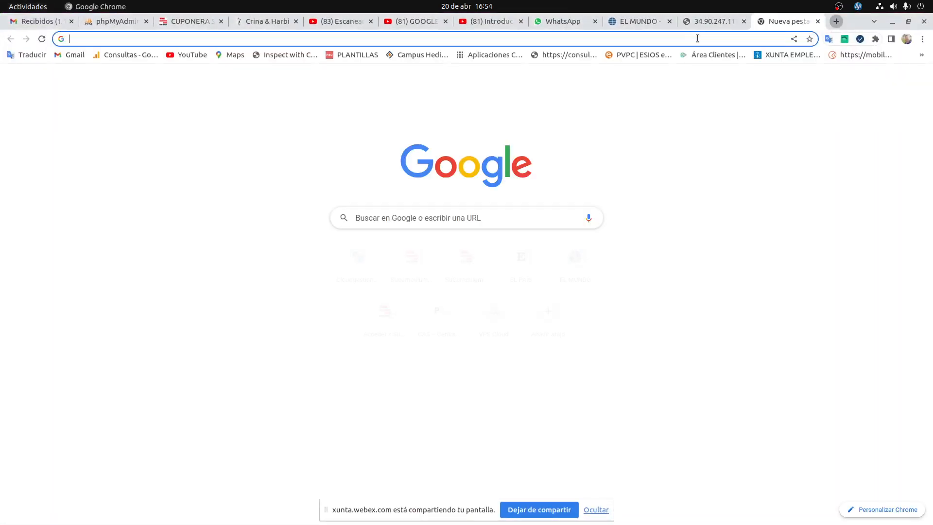
{"action": "type", "text": "gue"}
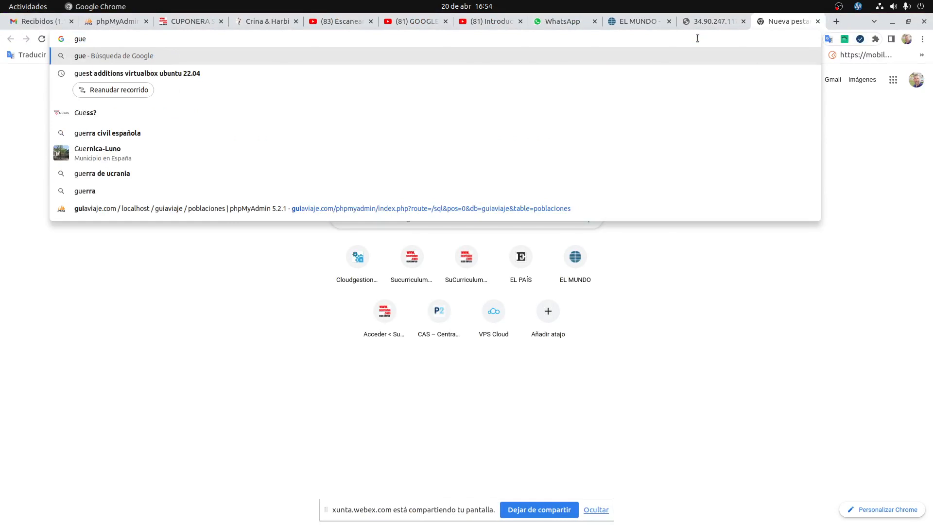
{"action": "key", "text": "Down"}
{"action": "key", "text": "Return"}
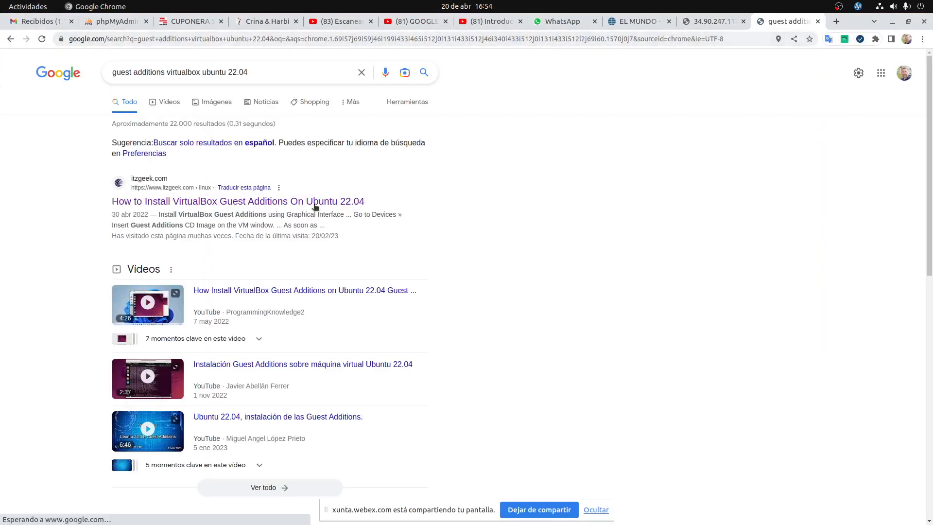
{"action": "left_click", "coordinate": [315, 207]}
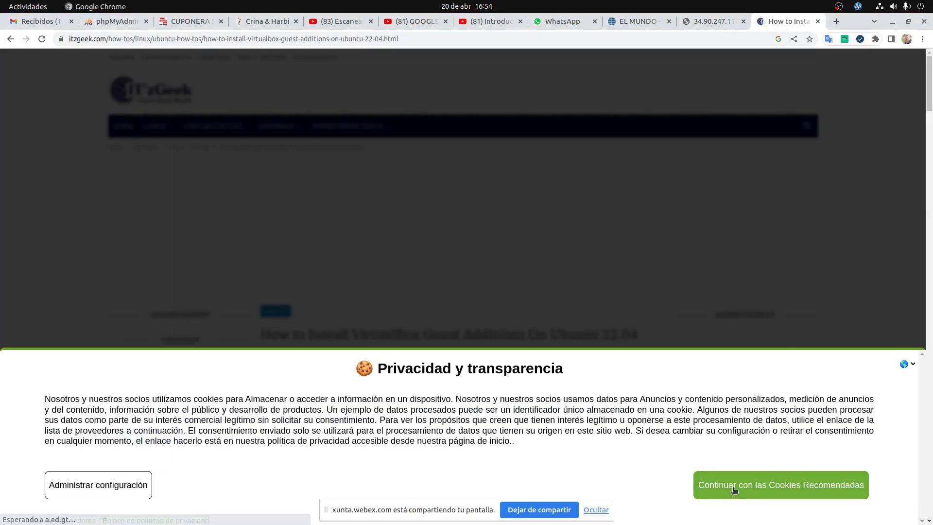
{"action": "left_click", "coordinate": [732, 488]}
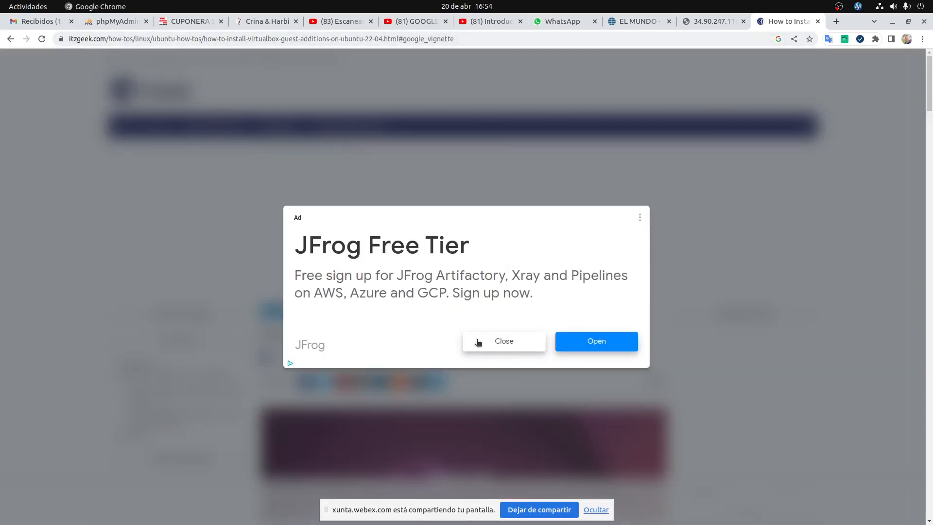
{"action": "left_click", "coordinate": [478, 343]}
Scroll to the guide's Prerequisites and highlight the build-essential linux-headers install command.
{"action": "scroll", "coordinate": [480, 275], "scroll_direction": "down", "scroll_amount": 10}
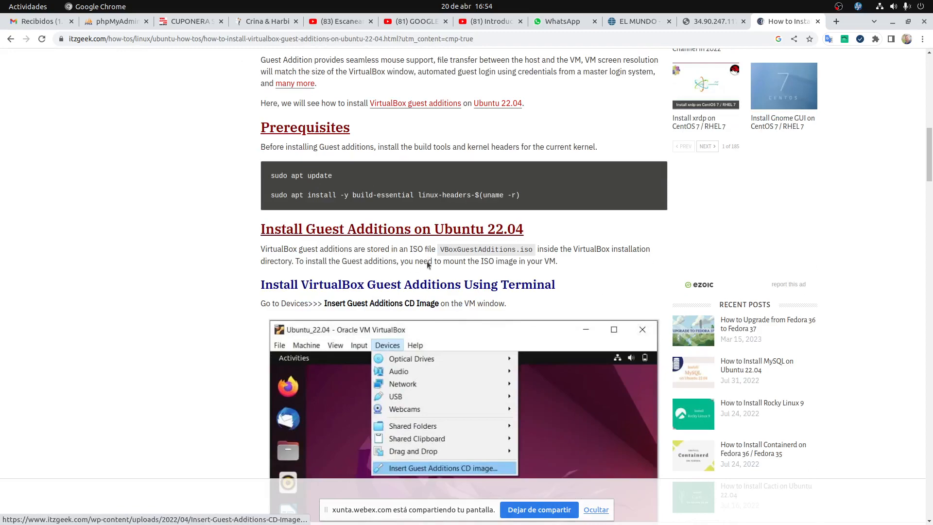
{"action": "scroll", "coordinate": [511, 352], "scroll_direction": "down", "scroll_amount": 20}
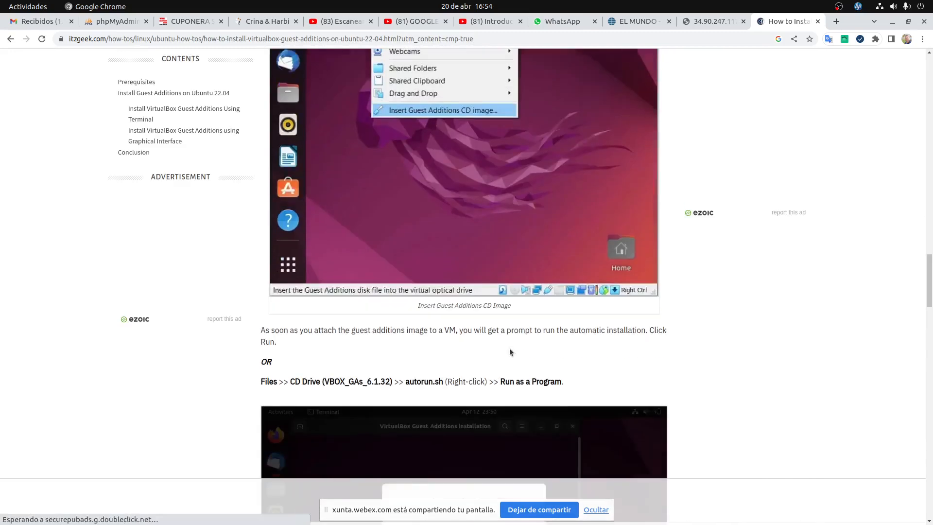
{"action": "scroll", "coordinate": [510, 348], "scroll_direction": "down", "scroll_amount": 17}
{"action": "scroll", "coordinate": [510, 350], "scroll_direction": "up", "scroll_amount": 10}
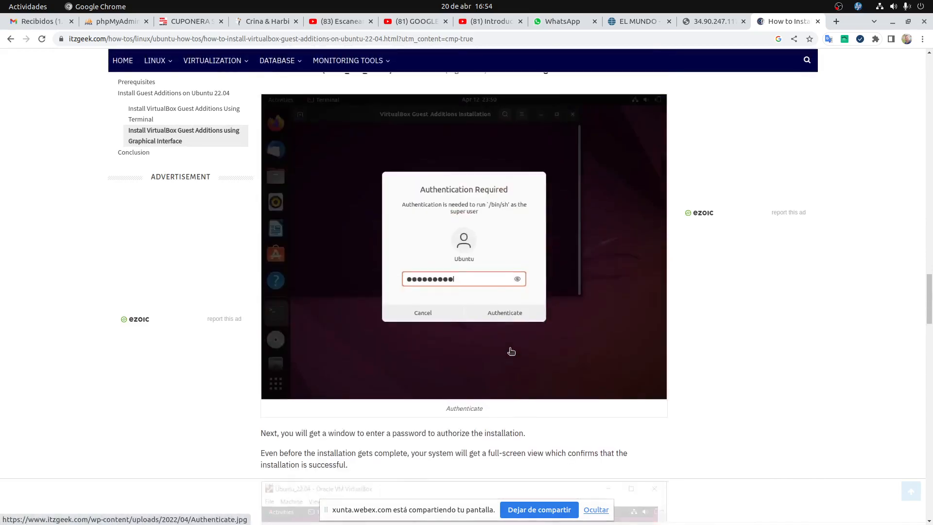
{"action": "scroll", "coordinate": [510, 350], "scroll_direction": "up", "scroll_amount": 15}
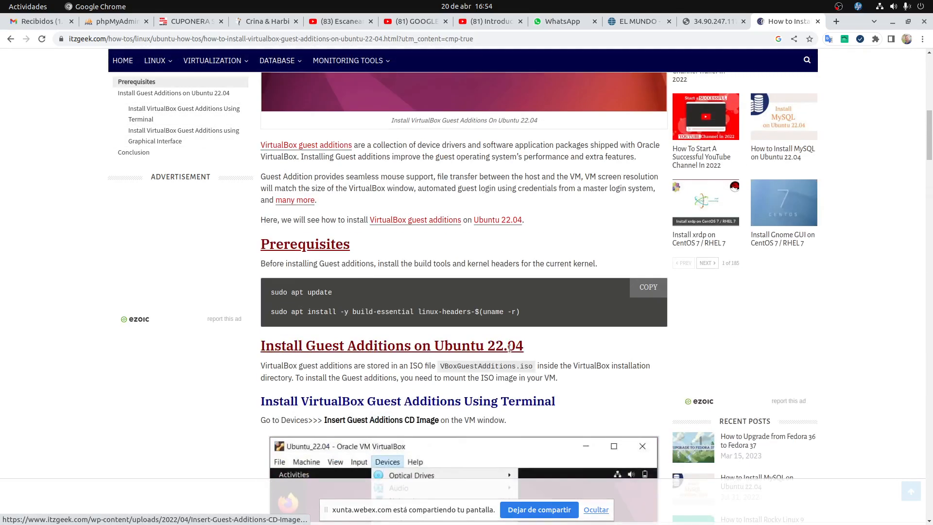
{"action": "scroll", "coordinate": [510, 350], "scroll_direction": "up", "scroll_amount": 8}
{"action": "scroll", "coordinate": [512, 351], "scroll_direction": "down", "scroll_amount": 8}
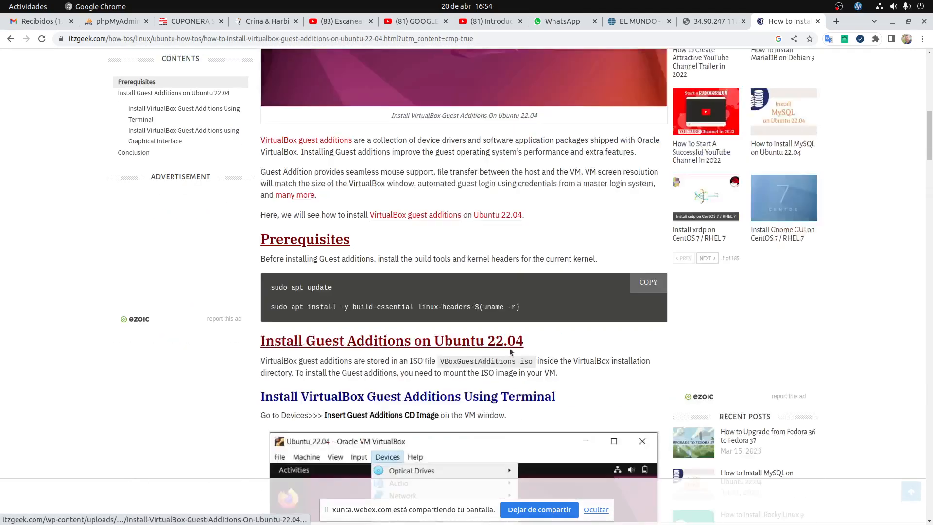
{"action": "scroll", "coordinate": [511, 353], "scroll_direction": "down", "scroll_amount": 12}
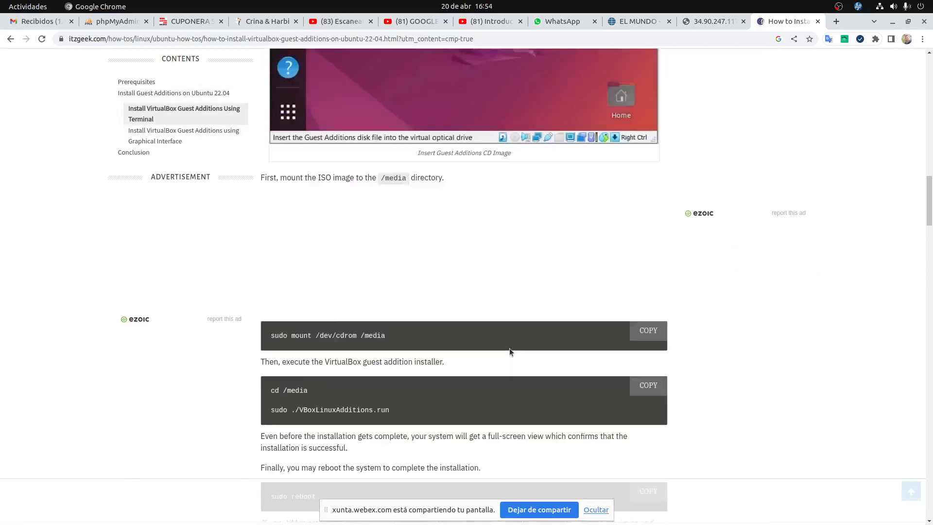
{"action": "scroll", "coordinate": [509, 348], "scroll_direction": "down", "scroll_amount": 10}
{"action": "scroll", "coordinate": [509, 348], "scroll_direction": "up", "scroll_amount": 7}
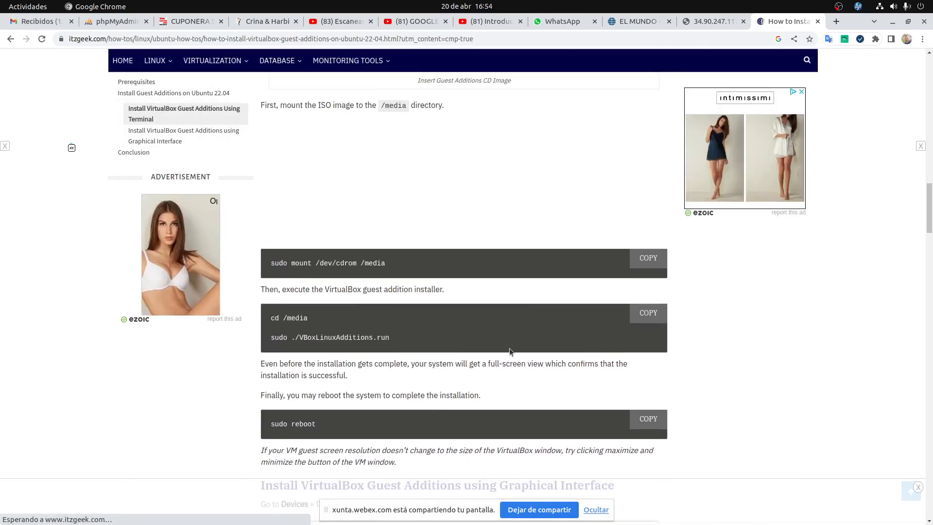
{"action": "scroll", "coordinate": [509, 348], "scroll_direction": "up", "scroll_amount": 10}
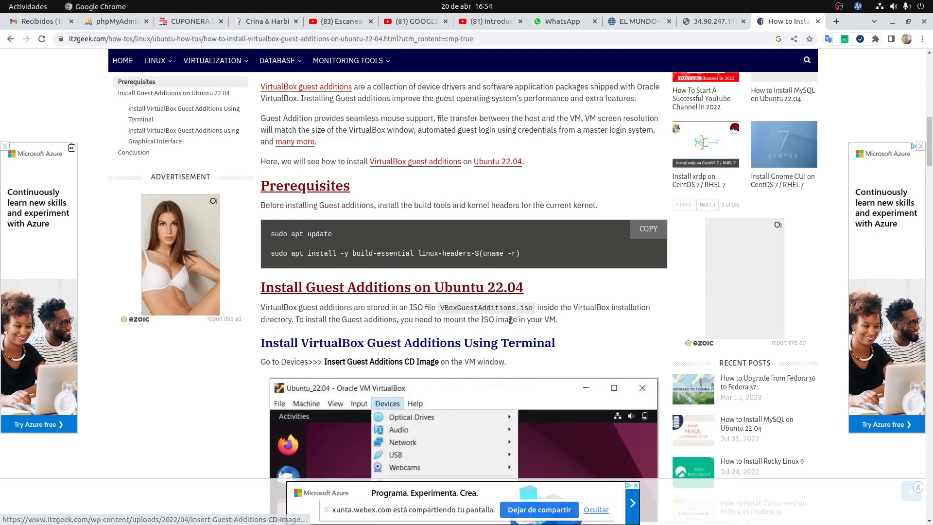
{"action": "left_click_drag", "start_coordinate": [520, 253], "coordinate": [271, 254]}
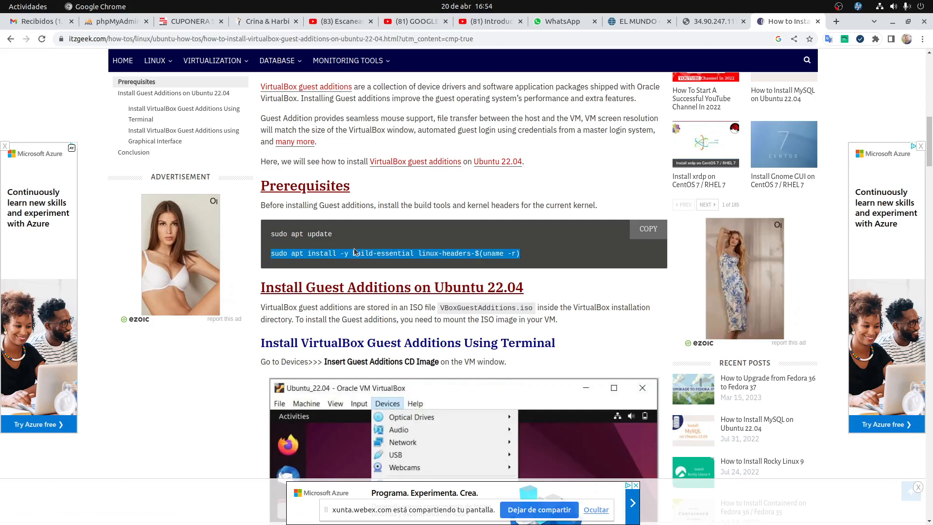
{"action": "left_click", "coordinate": [355, 251]}
{"action": "left_click_drag", "start_coordinate": [352, 246], "coordinate": [471, 253]}
{"action": "left_click", "coordinate": [417, 256]}
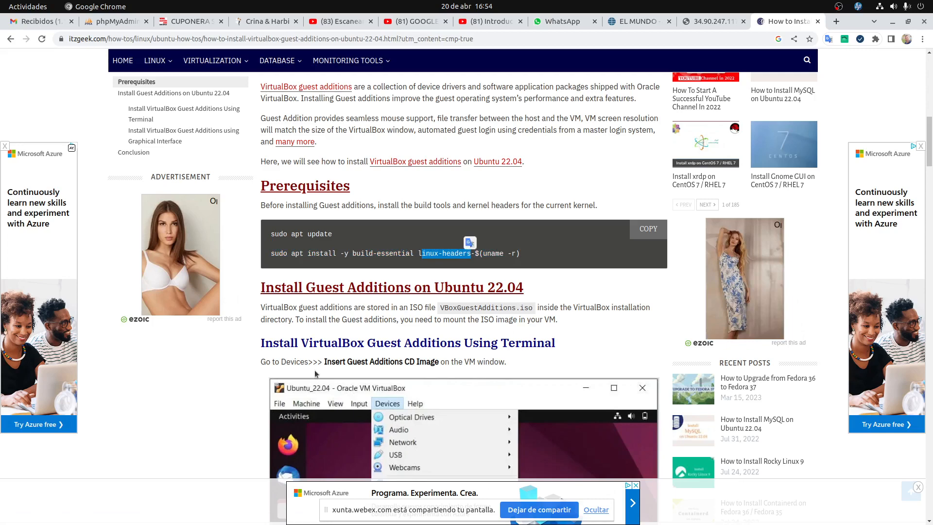
{"action": "left_click", "coordinate": [539, 256]}
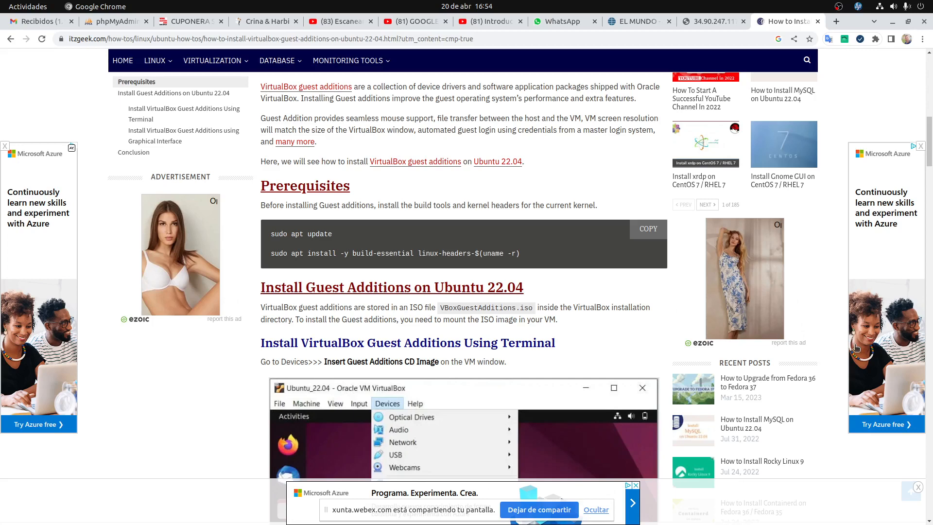
{"action": "key", "text": "super"}
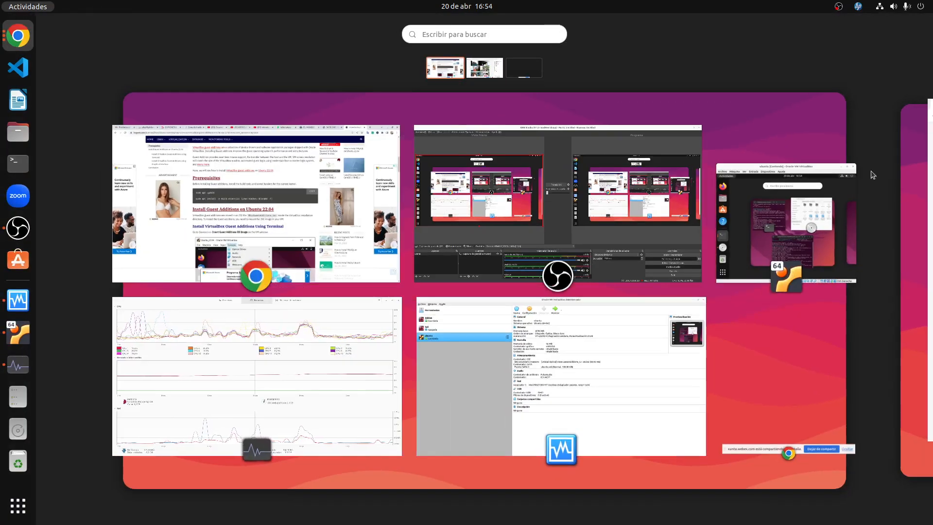
Place the VM window beside a restored Chrome window moved to the left side.
{"action": "left_click", "coordinate": [848, 187]}
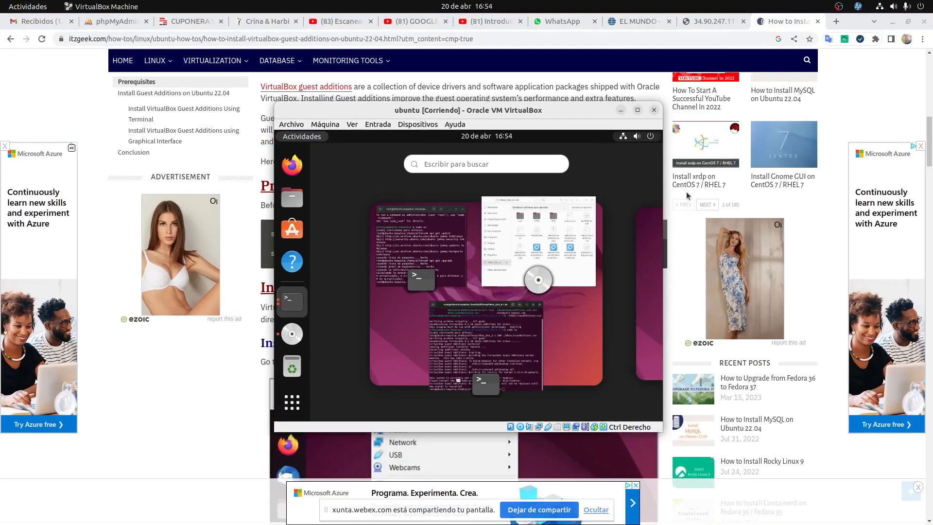
{"action": "left_click", "coordinate": [562, 323]}
{"action": "left_click_drag", "start_coordinate": [498, 111], "coordinate": [819, 205]}
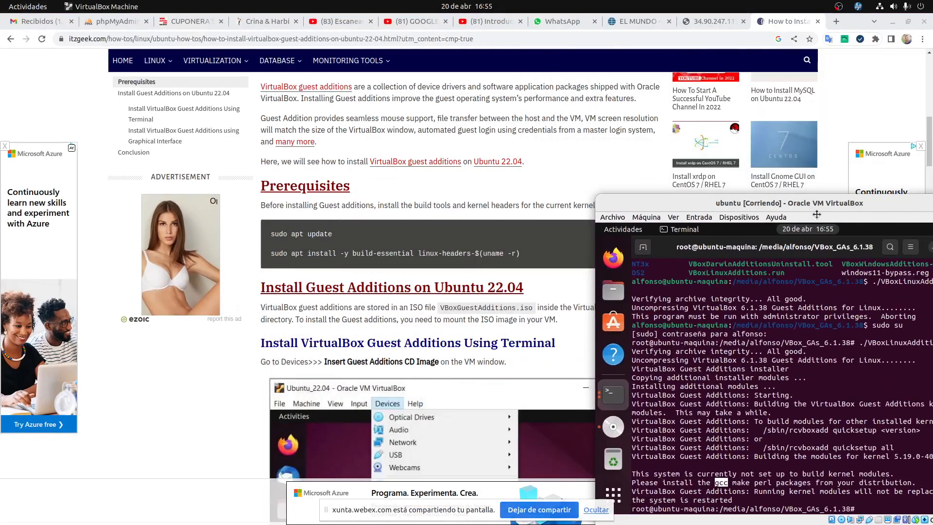
{"action": "left_click", "coordinate": [908, 21]}
{"action": "left_click_drag", "start_coordinate": [737, 66], "coordinate": [1, 73]}
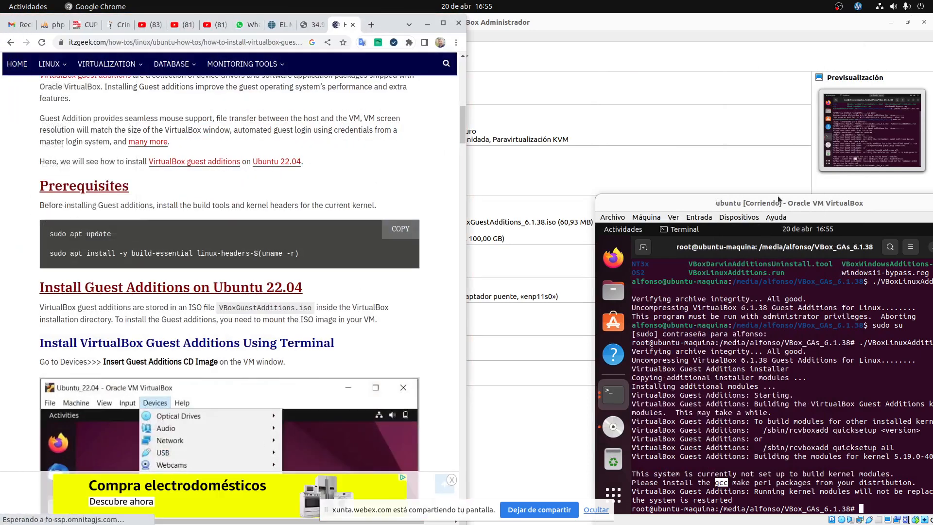
{"action": "left_click_drag", "start_coordinate": [778, 199], "coordinate": [670, 91]}
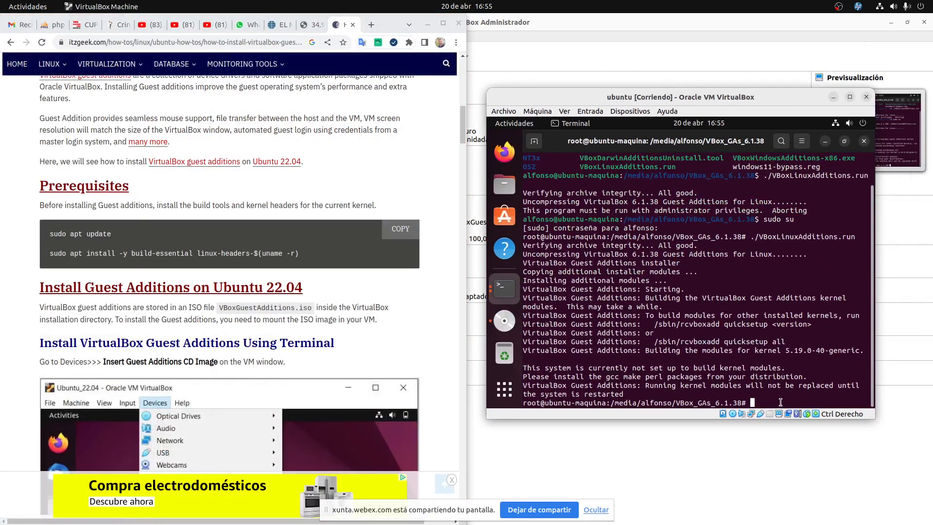
Clear the terminal and run apt-get install -y build-essential linux-headers-$(uname -r).
{"action": "type", "text": "clear"}
{"action": "key", "text": "Return"}
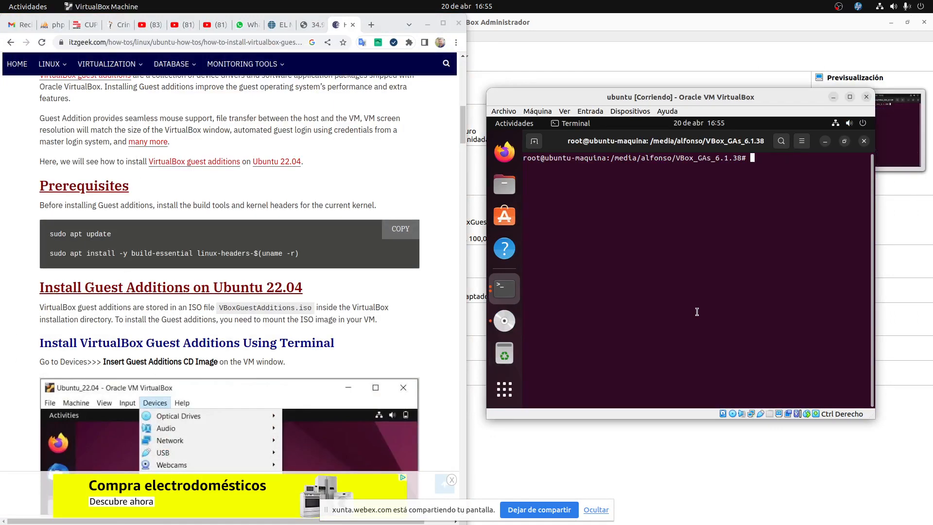
{"action": "type", "text": "apt-get install"}
{"action": "type", "text": "-y"}
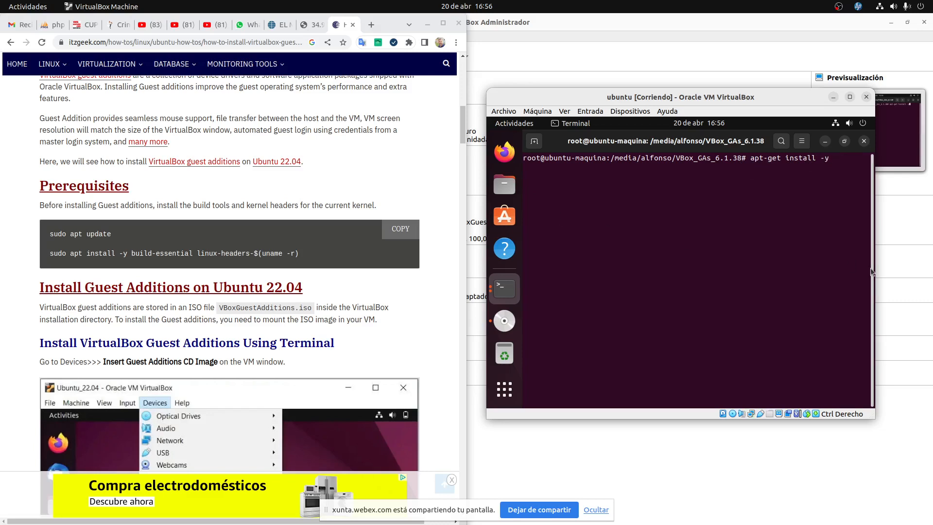
{"action": "type", "text": "build-essential lineux-headers"}
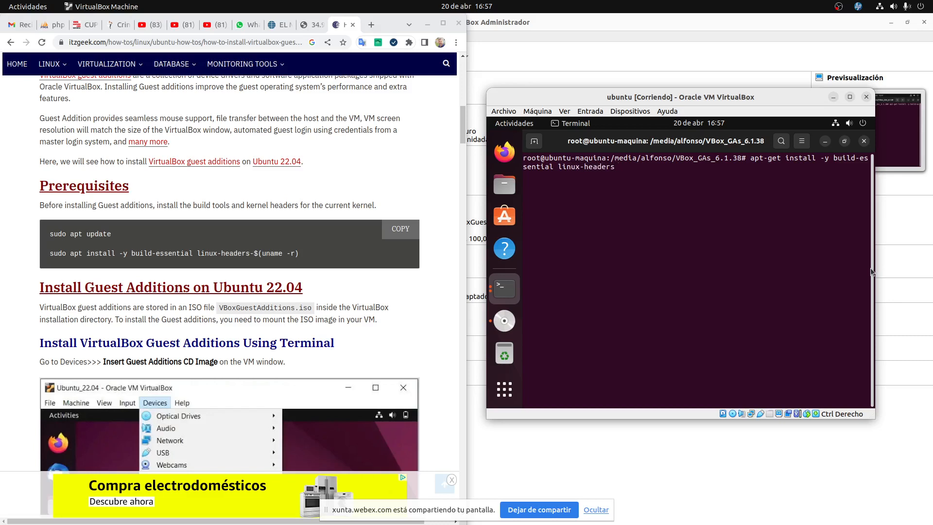
{"action": "type", "text": "-$(uname -r)"}
{"action": "key", "text": "Return"}
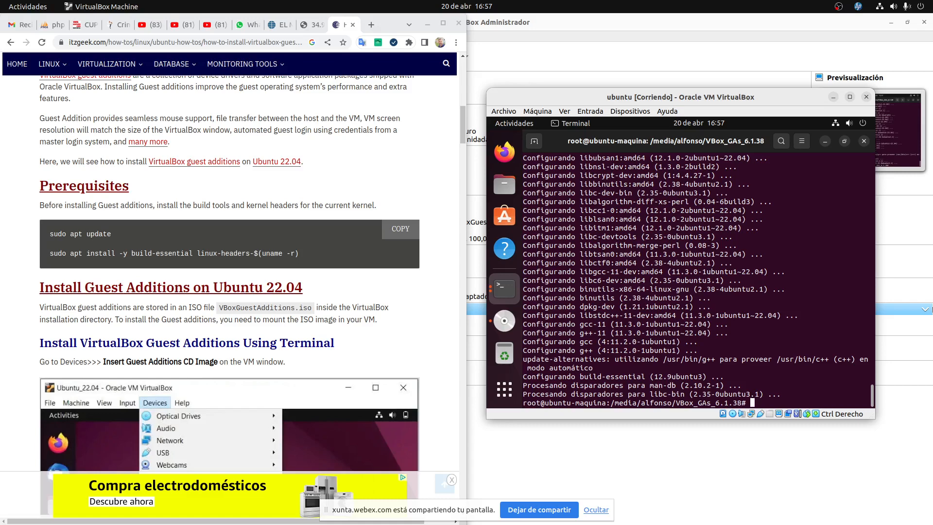
Recall ./VBoxLinuxAdditions.run from history and rerun it, building modules for kernel 5.19.0-40-generic.
{"action": "key", "text": "Up"}
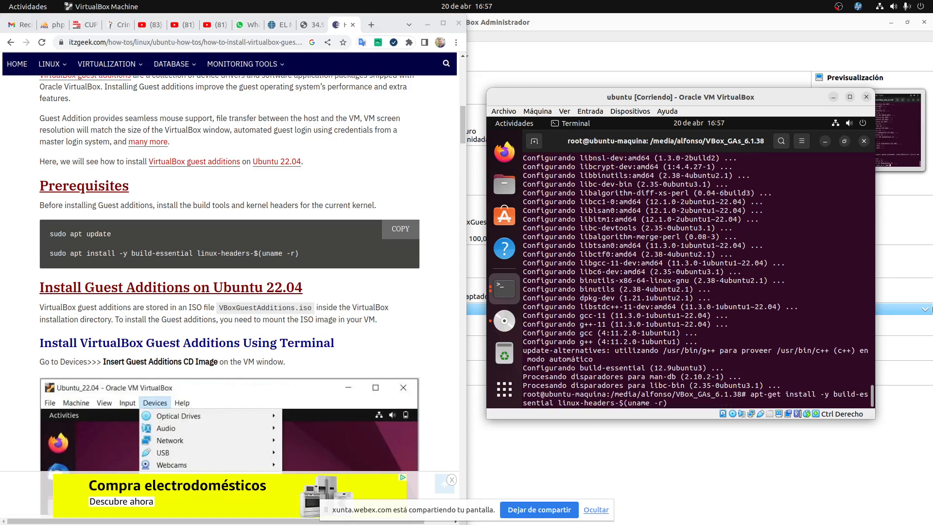
{"action": "key", "text": "Up"}
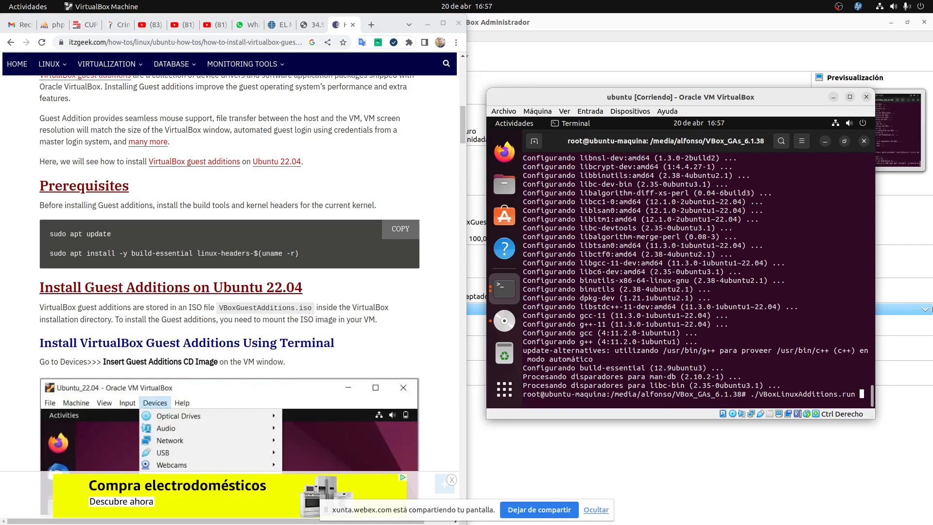
{"action": "key", "text": "Down"}
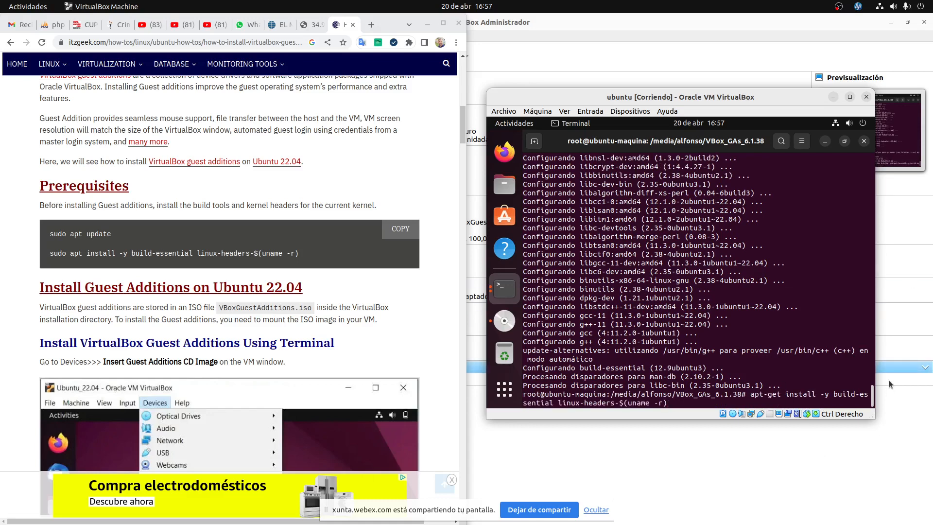
{"action": "key", "text": "Up"}
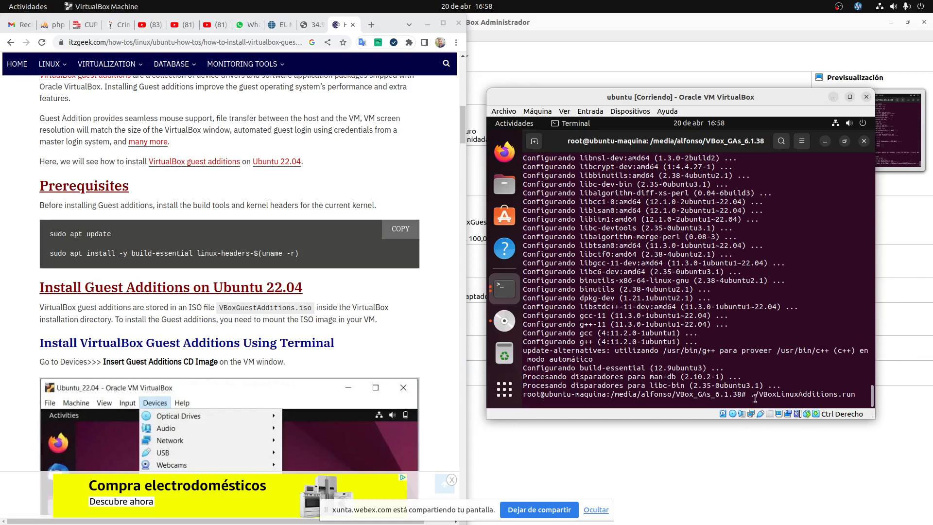
{"action": "left_click_drag", "start_coordinate": [751, 393], "coordinate": [856, 392]}
{"action": "left_click", "coordinate": [857, 392]}
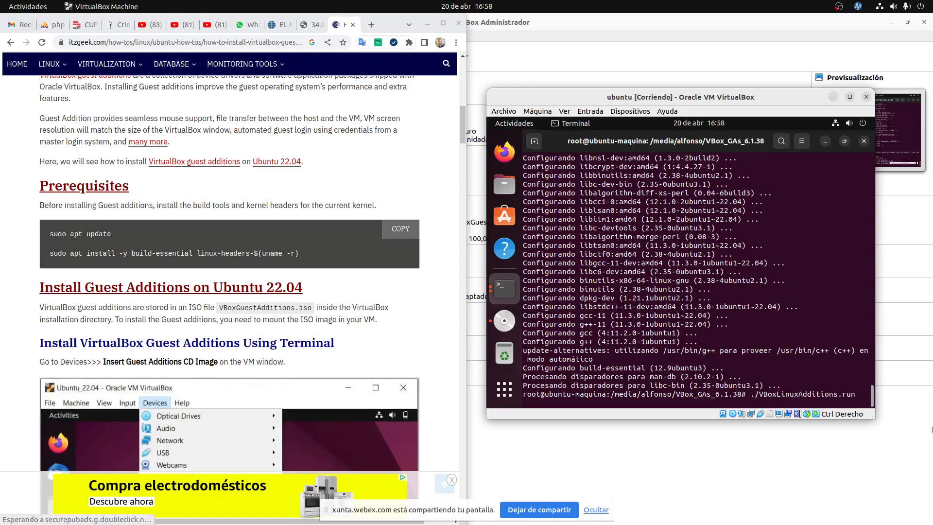
{"action": "key", "text": "Return"}
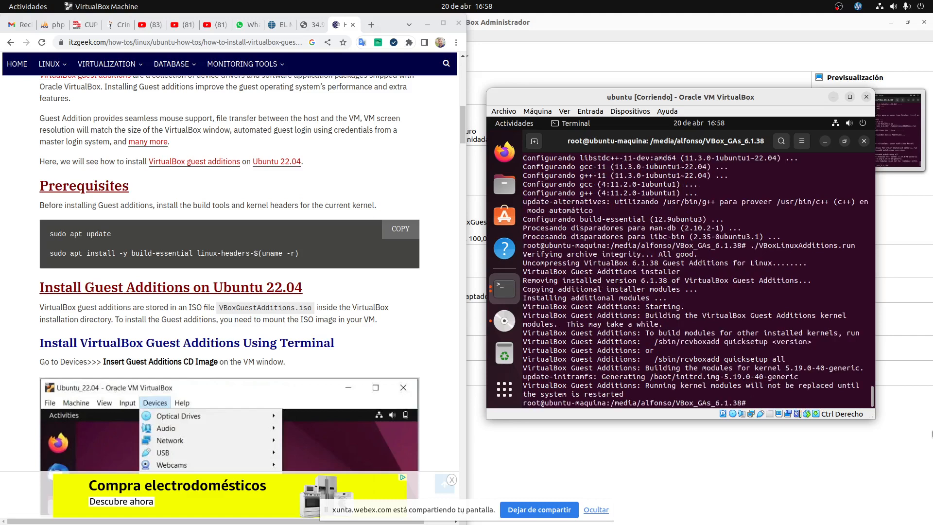
Exit the root and user shells in both terminals and close the Guest Additions file manager.
{"action": "type", "text": "e"}
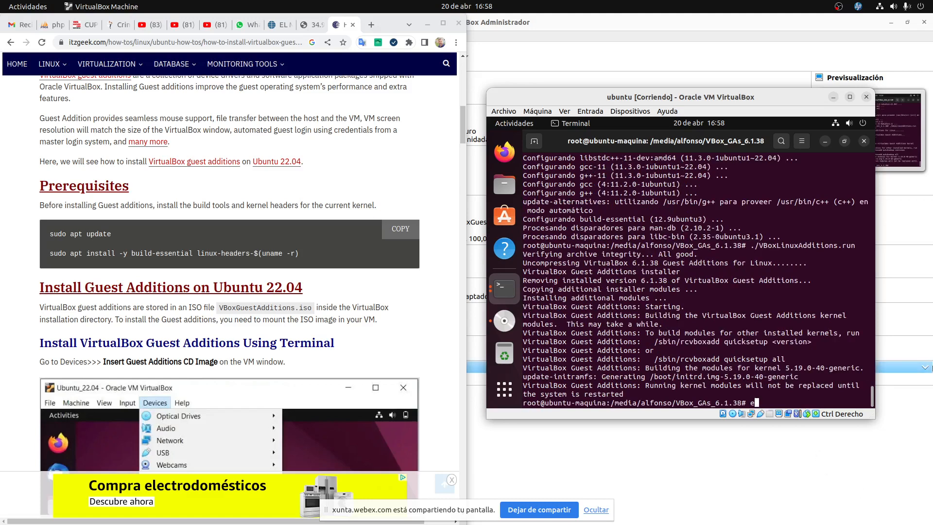
{"action": "type", "text": "xit"}
{"action": "key", "text": "Return"}
{"action": "type", "text": "ex"}
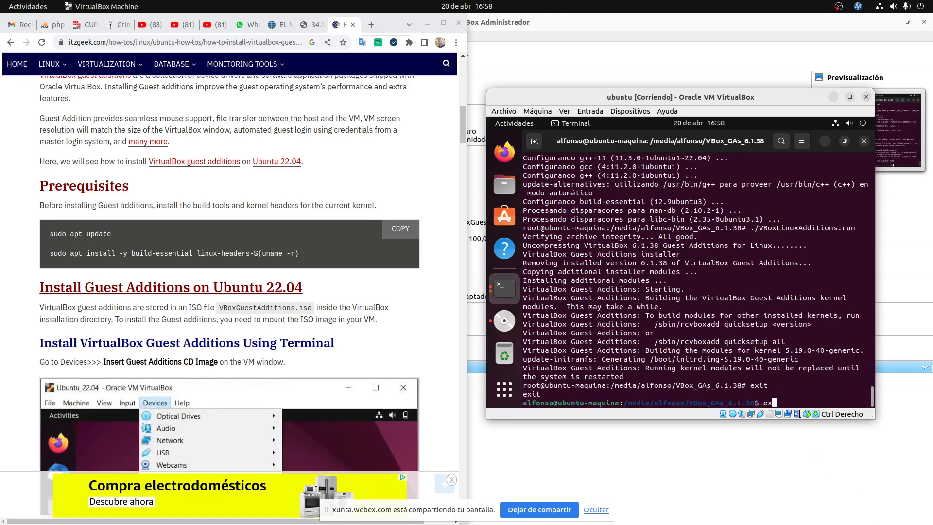
{"action": "type", "text": "it"}
{"action": "key", "text": "Return"}
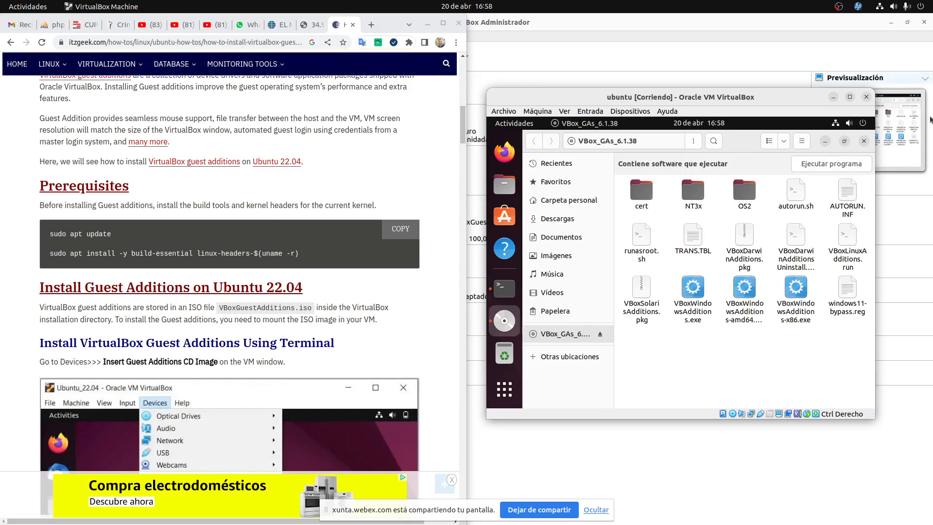
{"action": "left_click", "coordinate": [864, 141]}
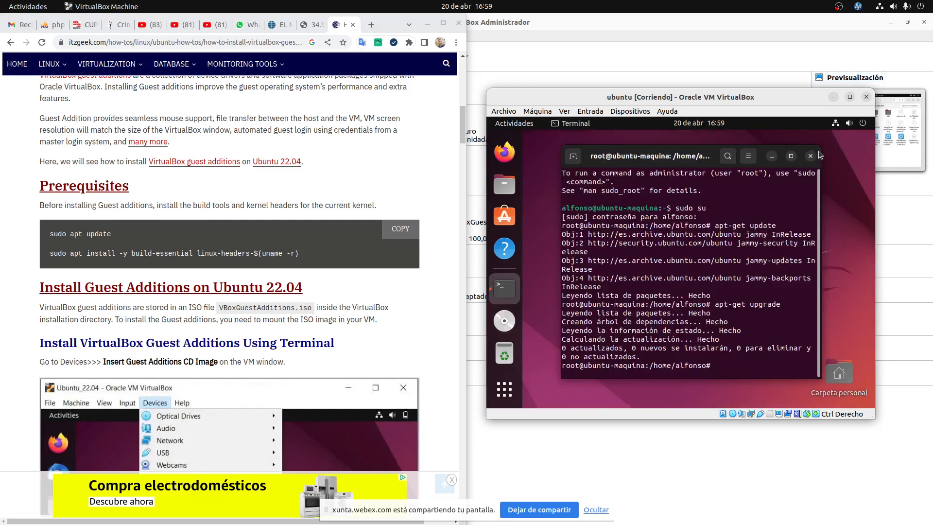
{"action": "type", "text": "eex"}
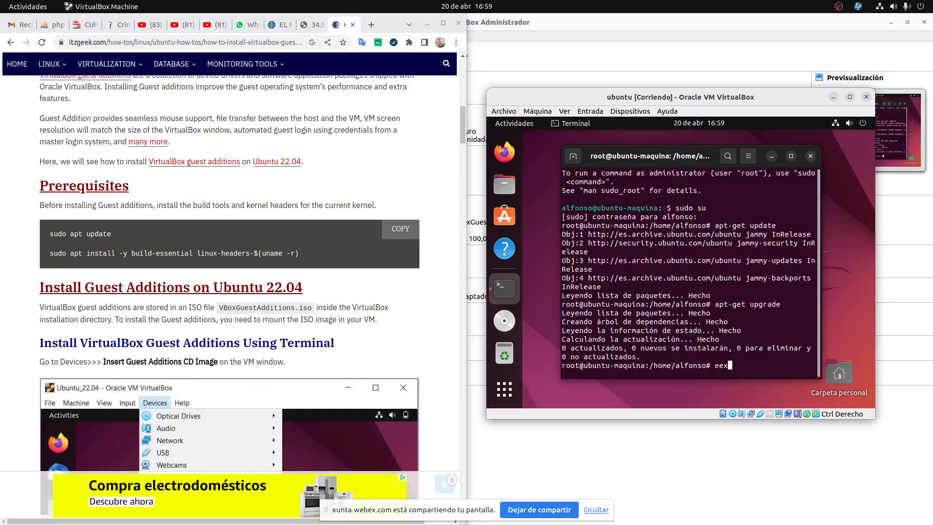
{"action": "key", "text": "BackSpace"}
{"action": "type", "text": "xit"}
{"action": "key", "text": "Return"}
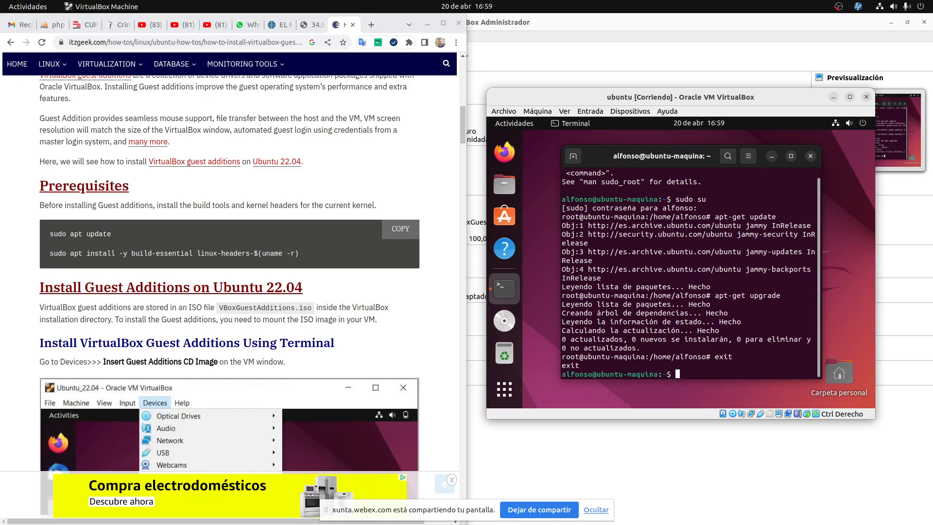
{"action": "type", "text": "exit"}
{"action": "key", "text": "Return"}
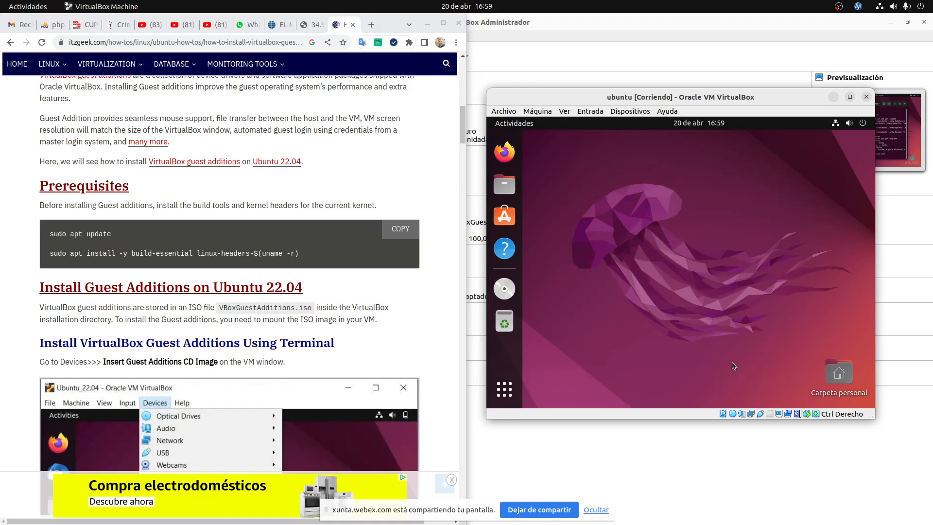
Unmount the Guest Additions disc from the dock with Desmontar, then eject it with Expulsar.
{"action": "right_click", "coordinate": [513, 292]}
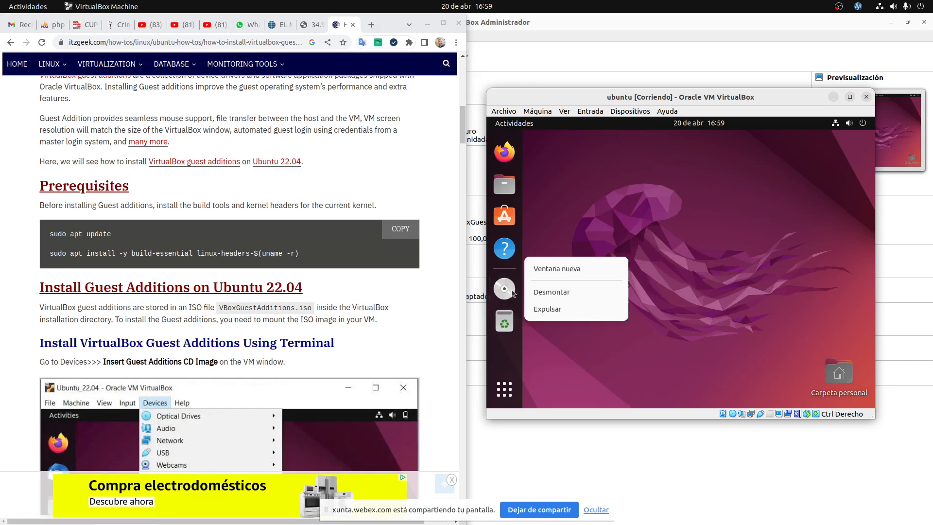
{"action": "left_click", "coordinate": [543, 293]}
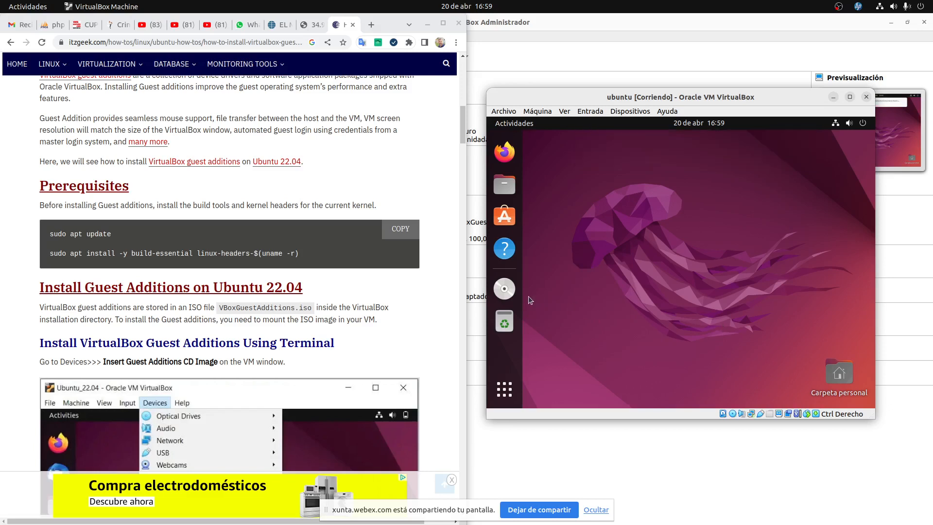
{"action": "right_click", "coordinate": [513, 292]}
{"action": "left_click", "coordinate": [548, 303]}
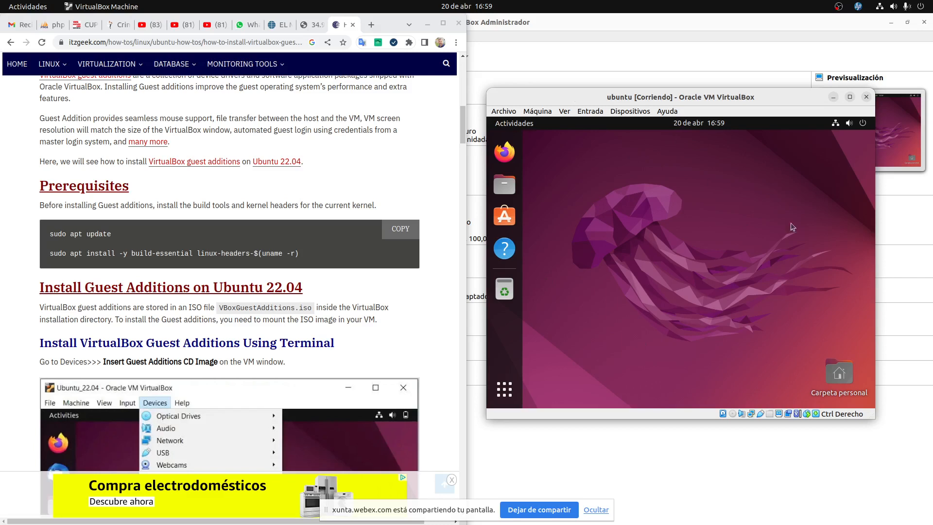
Restart the Ubuntu guest via Apagar / cerrar sesión > Reiniciar and confirm.
{"action": "left_click", "coordinate": [866, 126]}
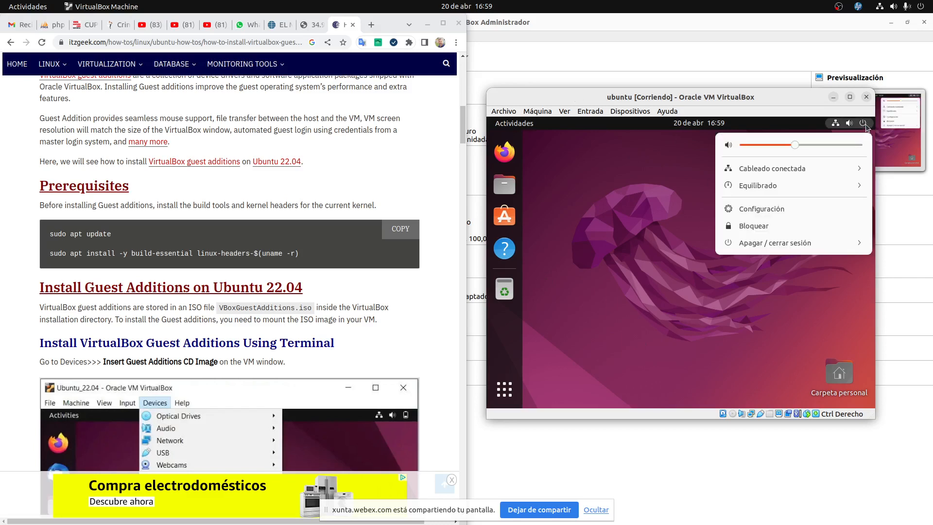
{"action": "left_click", "coordinate": [808, 244]}
{"action": "left_click", "coordinate": [774, 276]}
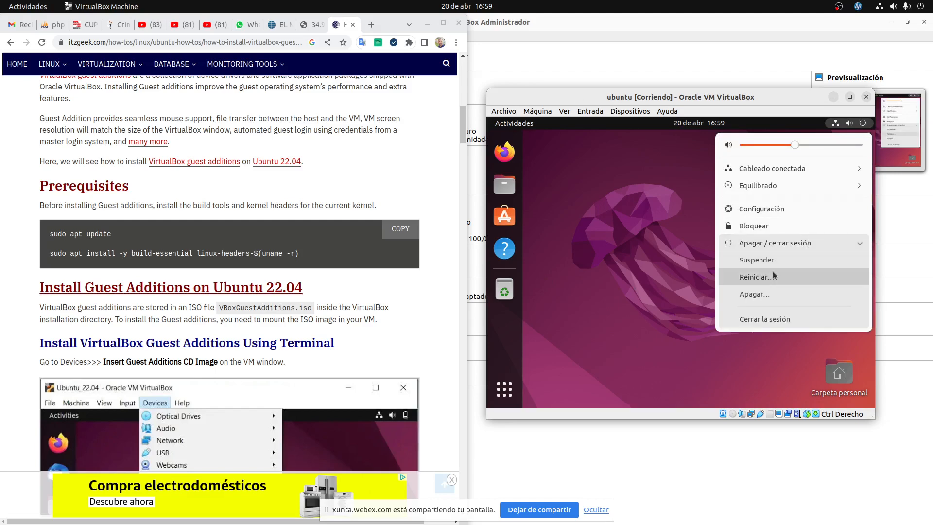
{"action": "left_click", "coordinate": [745, 294]}
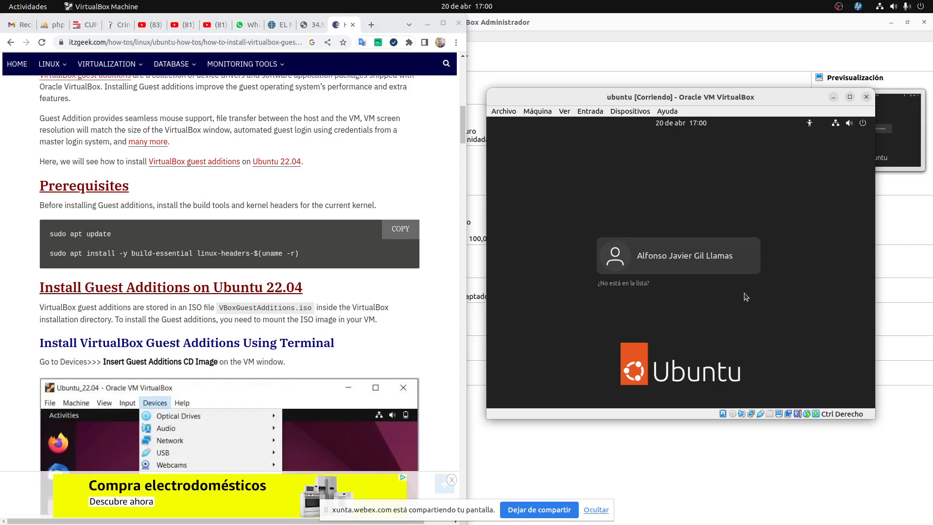
Select the user account at the login screen and sign in with the account password.
{"action": "left_click", "coordinate": [675, 265]}
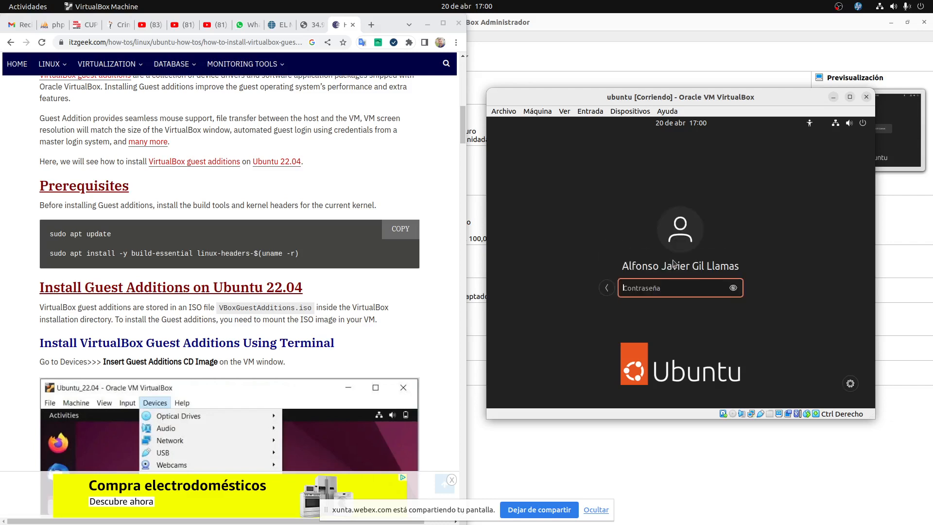
{"action": "type", "text": "••••••••••"}
{"action": "key", "text": "Return"}
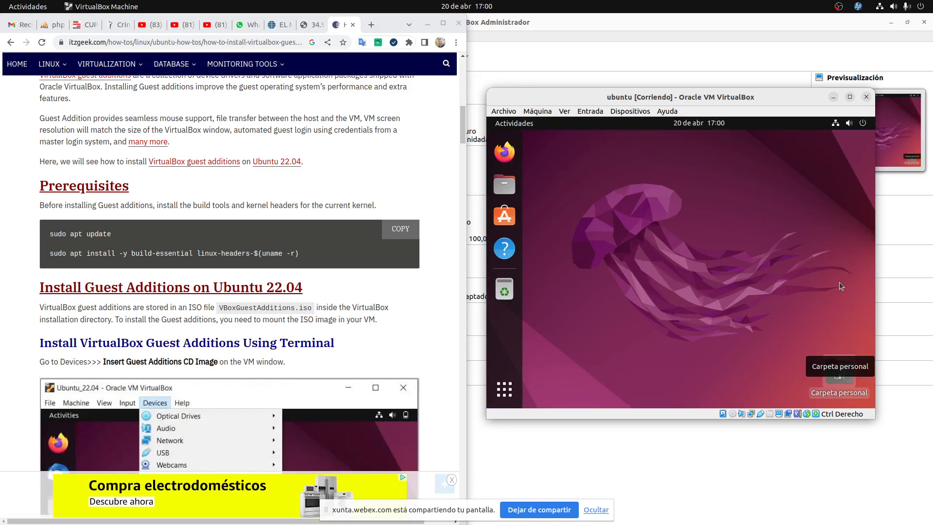
Switch the VM to full screen with Host+F and move the Carpeta personal icon to the top-right.
{"action": "left_click_drag", "start_coordinate": [725, 95], "coordinate": [480, 98]}
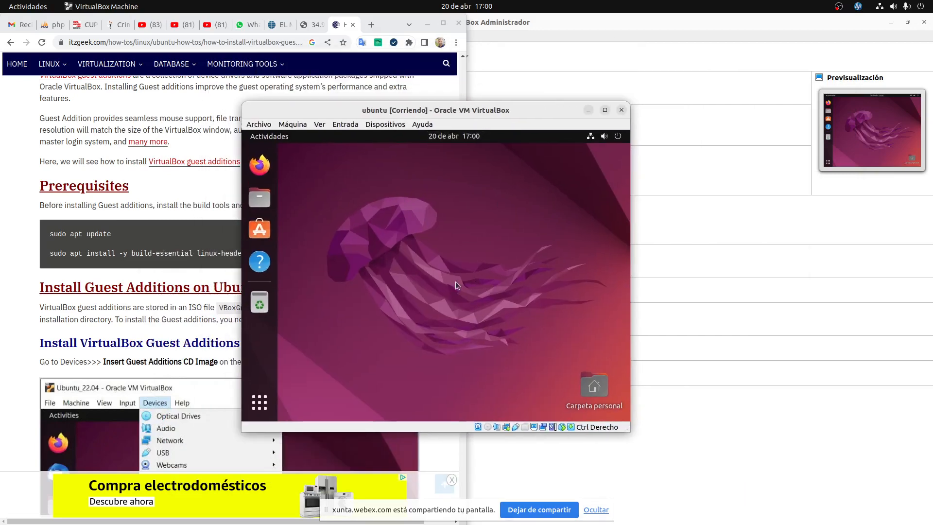
{"action": "key", "text": "Control_R+f"}
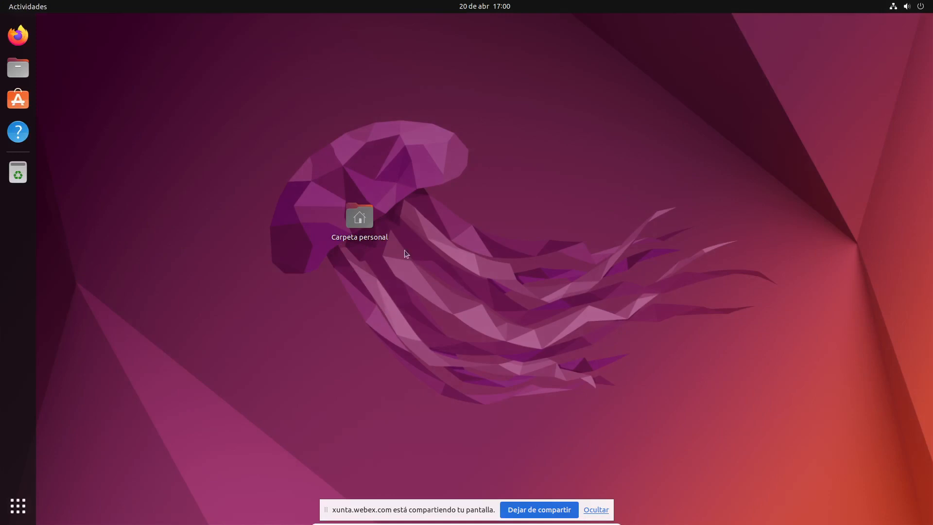
{"action": "left_click_drag", "start_coordinate": [376, 222], "coordinate": [900, 64]}
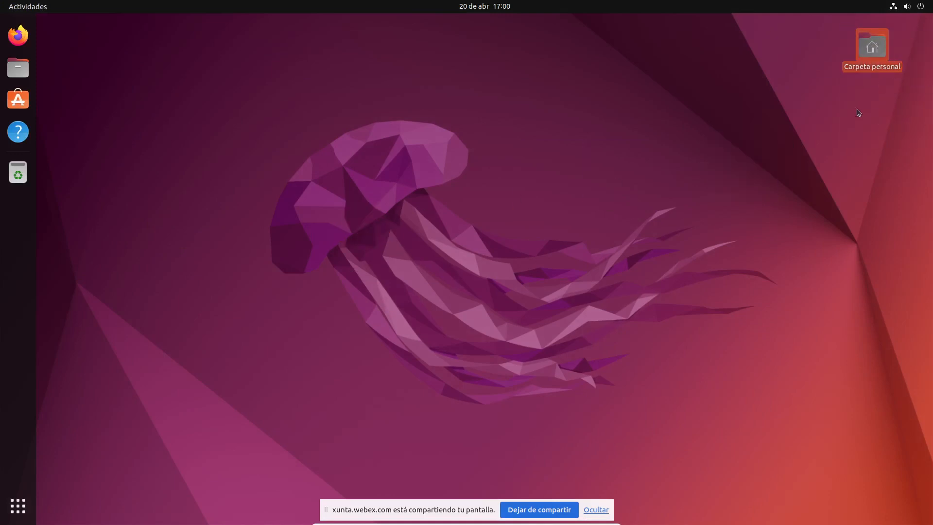
{"action": "left_click", "coordinate": [724, 229]}
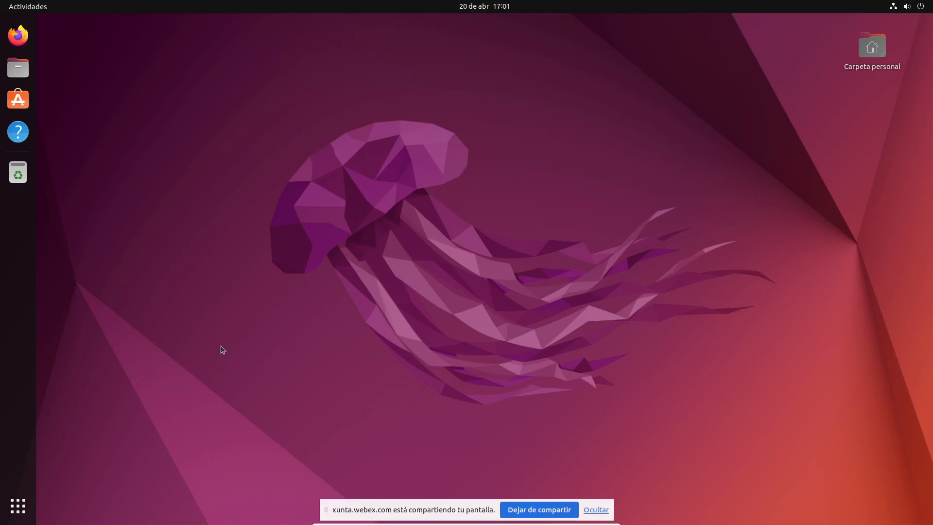
Shut down the guest via Apagar / cerrar sesión > Apagar and show the host's window overview.
{"action": "left_click", "coordinate": [923, 6]}
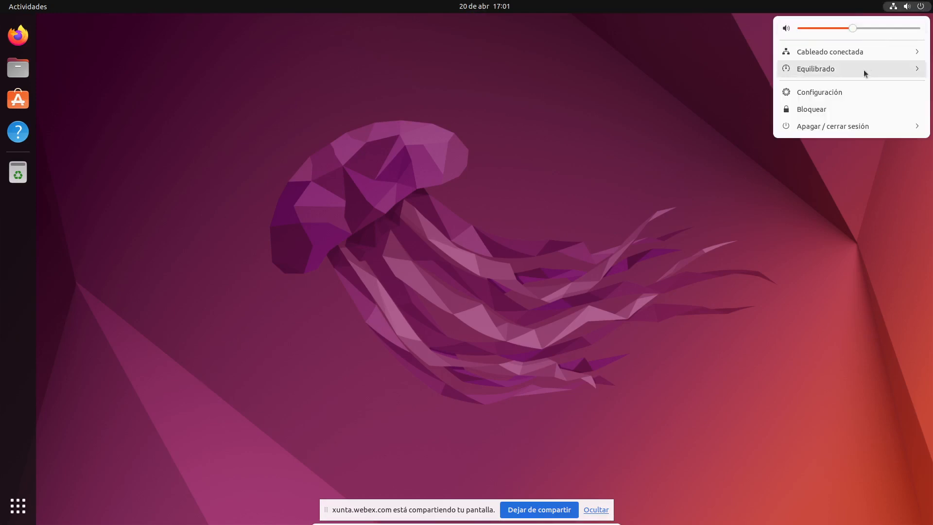
{"action": "left_click", "coordinate": [824, 127]}
{"action": "left_click", "coordinate": [810, 177]}
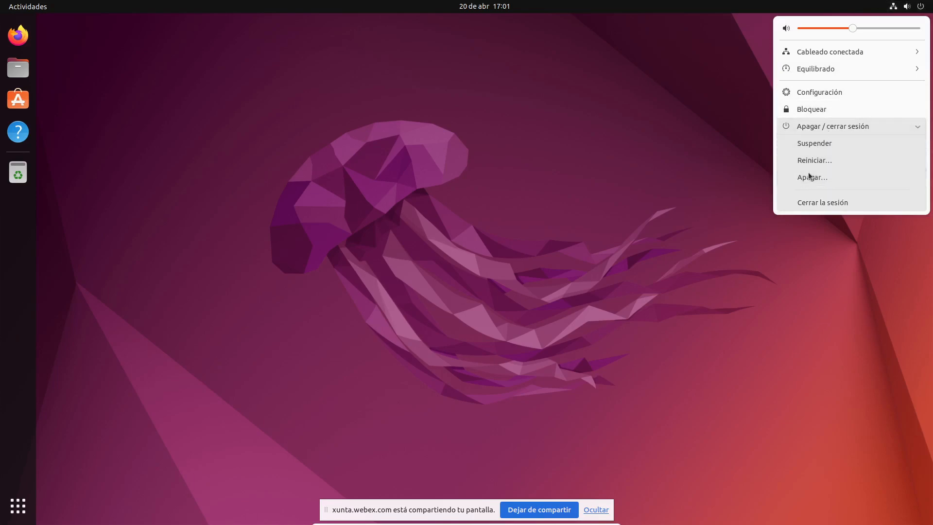
{"action": "left_click", "coordinate": [533, 293]}
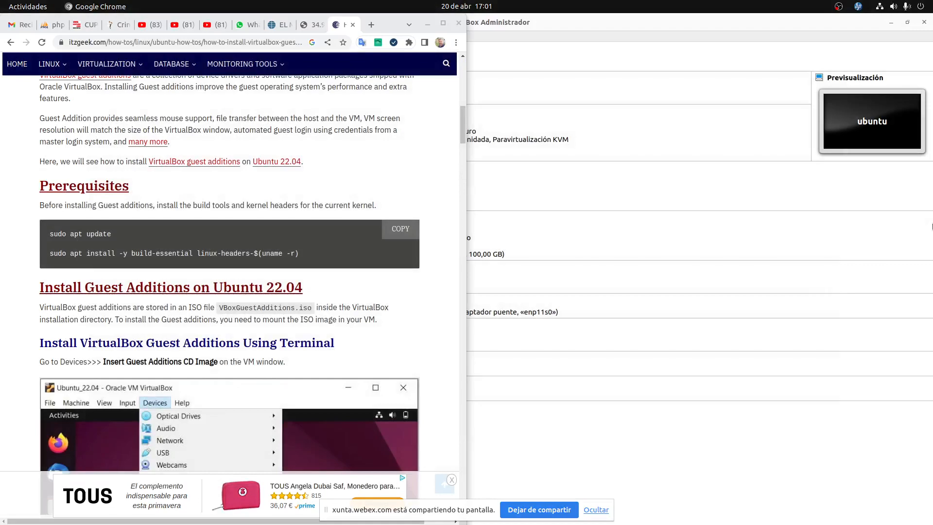
{"action": "key", "text": "super"}
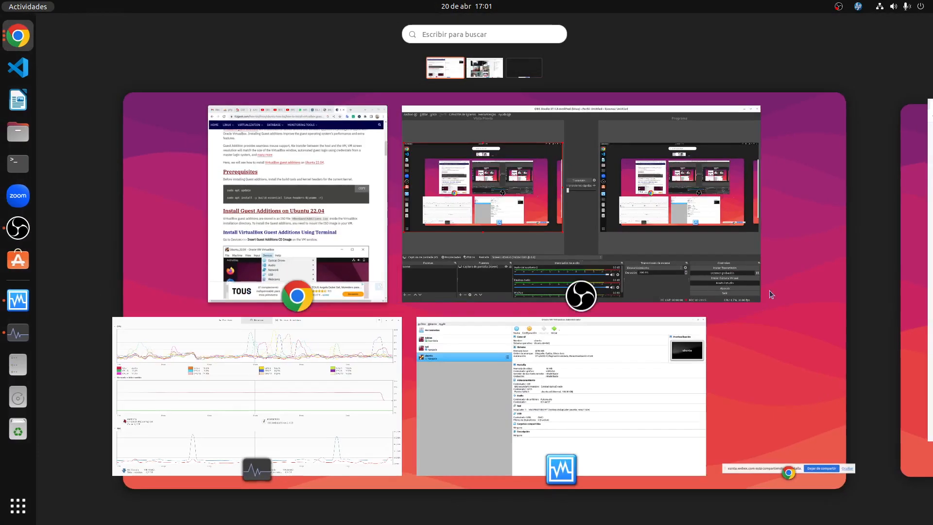